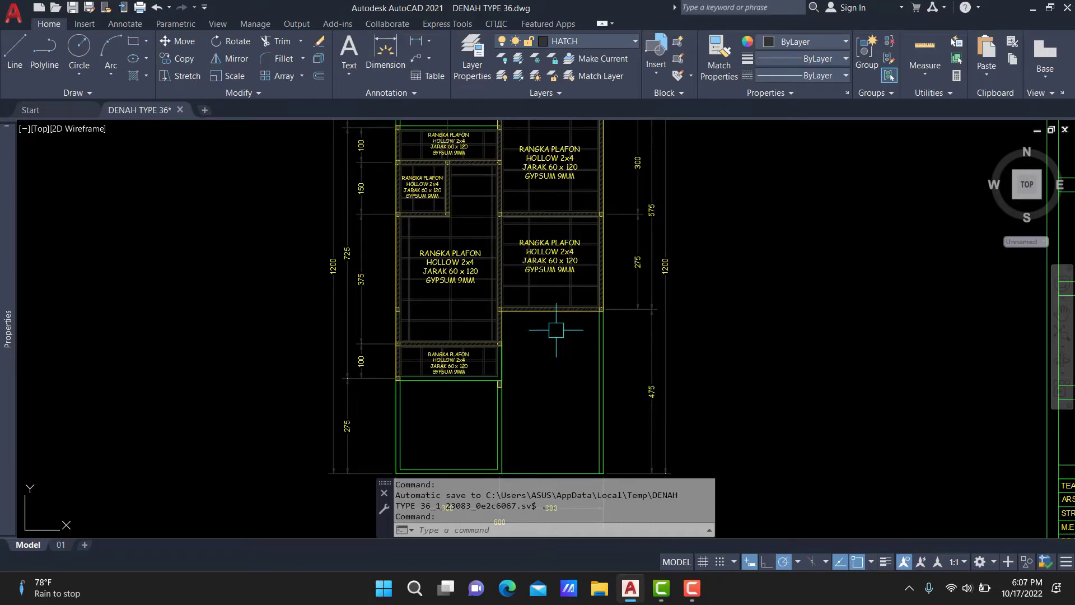
Zoom and pan across the ceiling plan to read the upper rooms' RANGKA PLAFON HOLLOW 2x4 labels and dimensions.
mouse_move(554, 336)
middle_down()
mouse_move(570, 266)
mouse_move(592, 338)
middle_up()
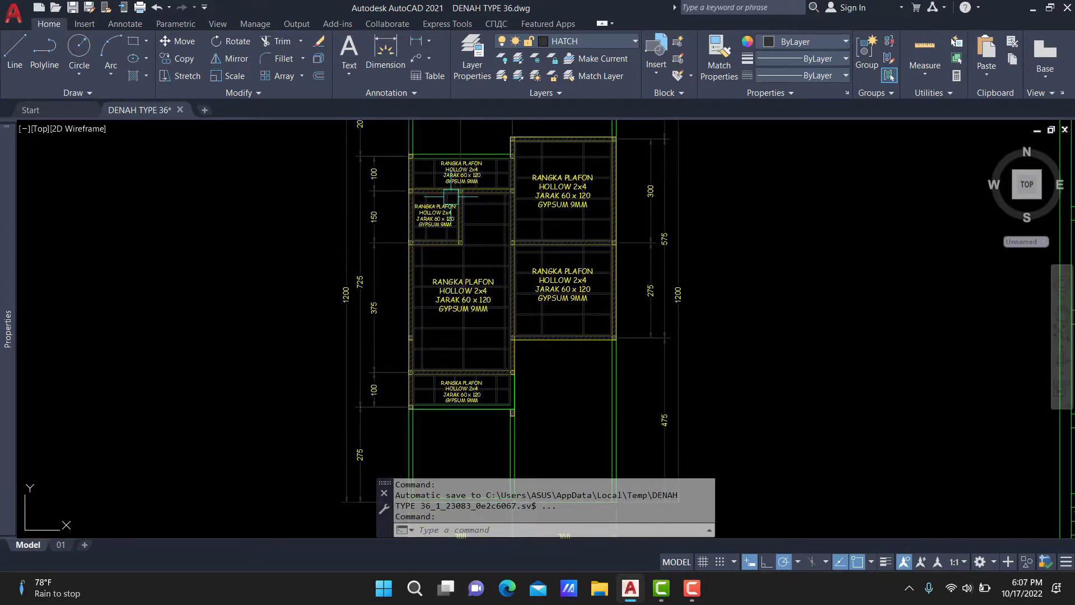
scroll(447, 175, up, 2)
scroll(470, 174, up, 2)
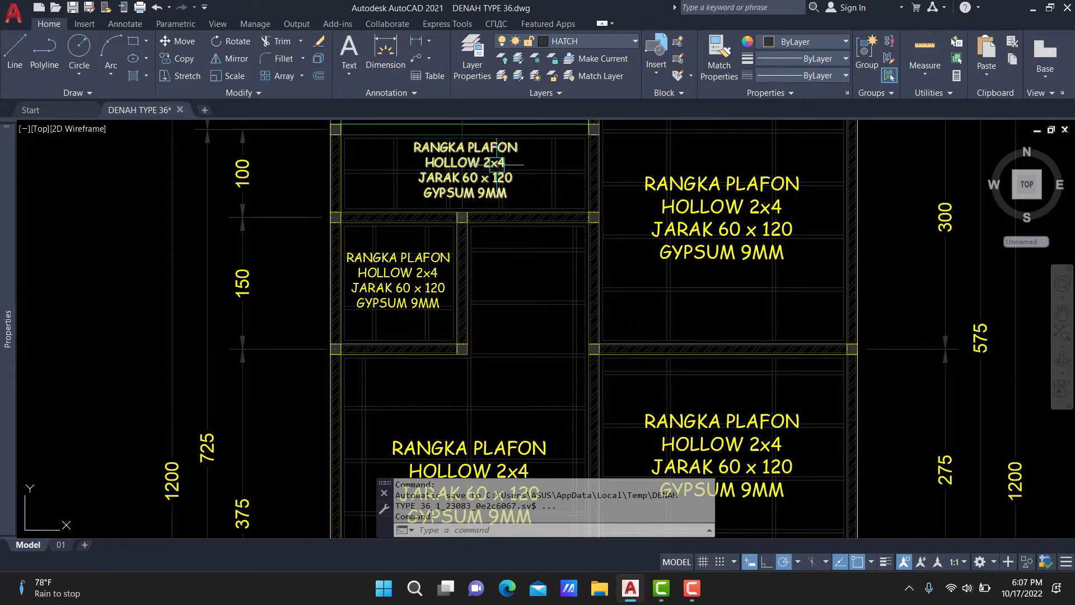
middle_drag(581, 282, 583, 262)
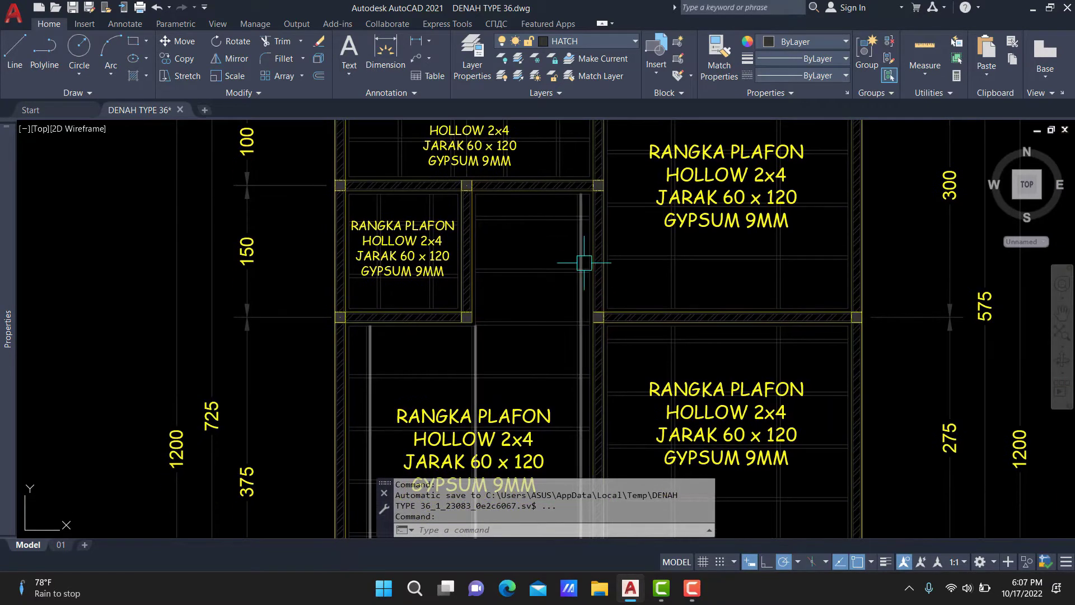
mouse_move(534, 356)
middle_down()
mouse_move(567, 250)
mouse_move(572, 259)
middle_up()
scroll(567, 250, up, 2)
scroll(566, 249, down, 2)
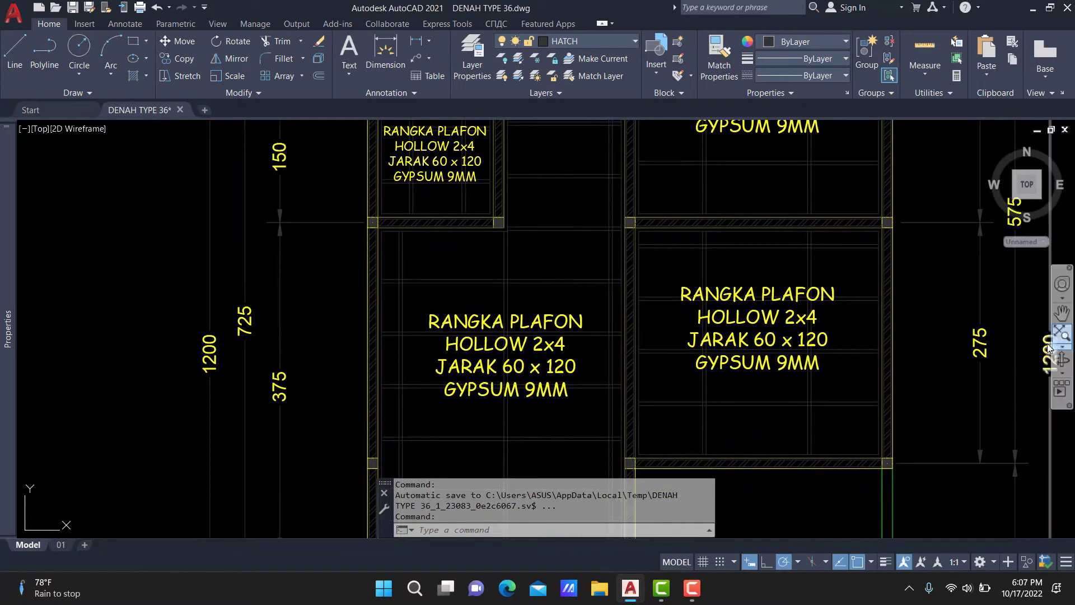
mouse_move(870, 310)
middle_down()
mouse_move(683, 297)
mouse_move(669, 342)
middle_up()
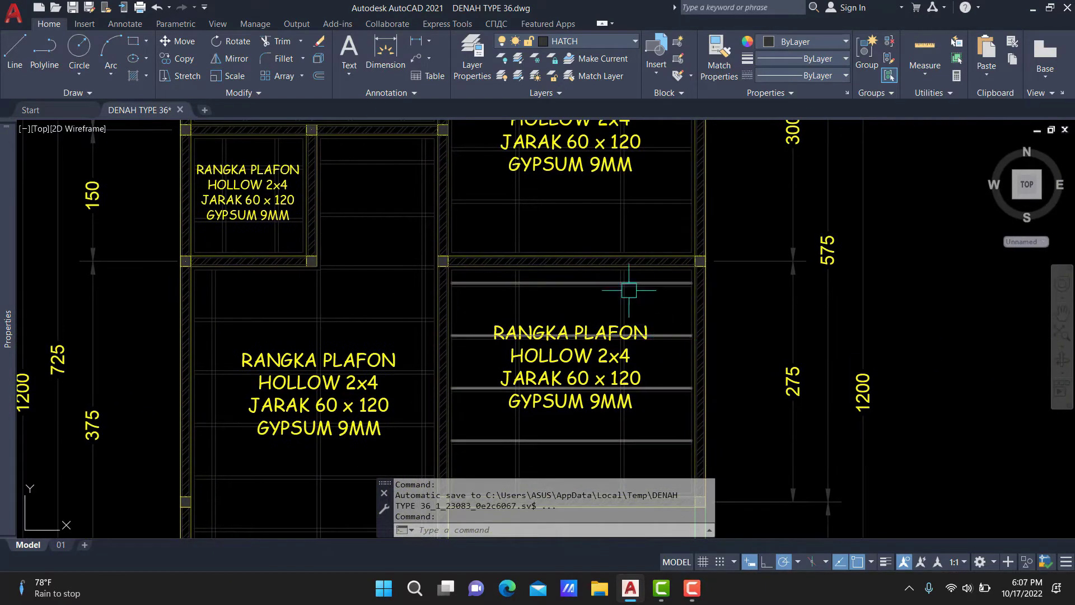
mouse_move(628, 290)
middle_down()
mouse_move(636, 435)
mouse_move(587, 300)
middle_up()
middle_drag(502, 324, 527, 300)
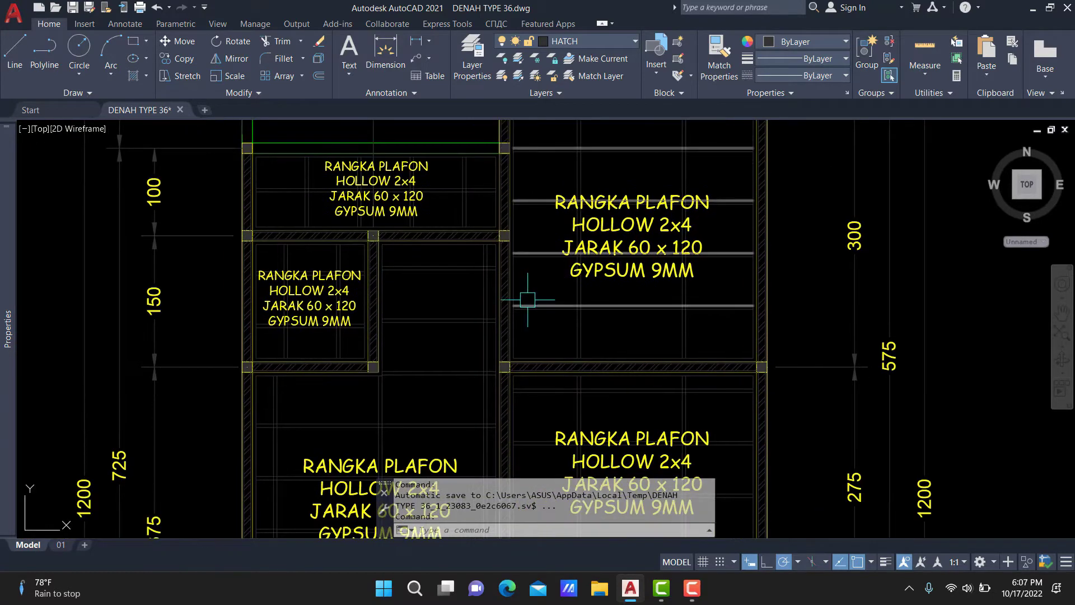
Zoom out to the full sheet grid, then zoom into sheet 01's RENCANA PEMASANGAN RANGKA & PLAFON plan.
scroll(525, 298, down, 5)
scroll(663, 319, down, 5)
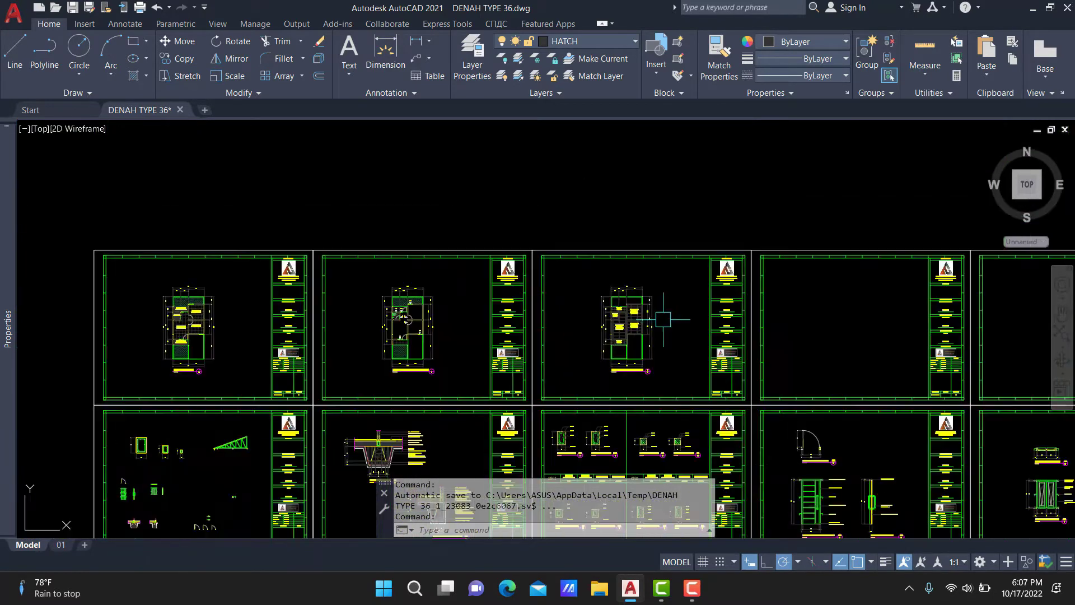
middle_drag(618, 373, 492, 240)
scroll(690, 288, down, 2)
scroll(442, 249, down, 2)
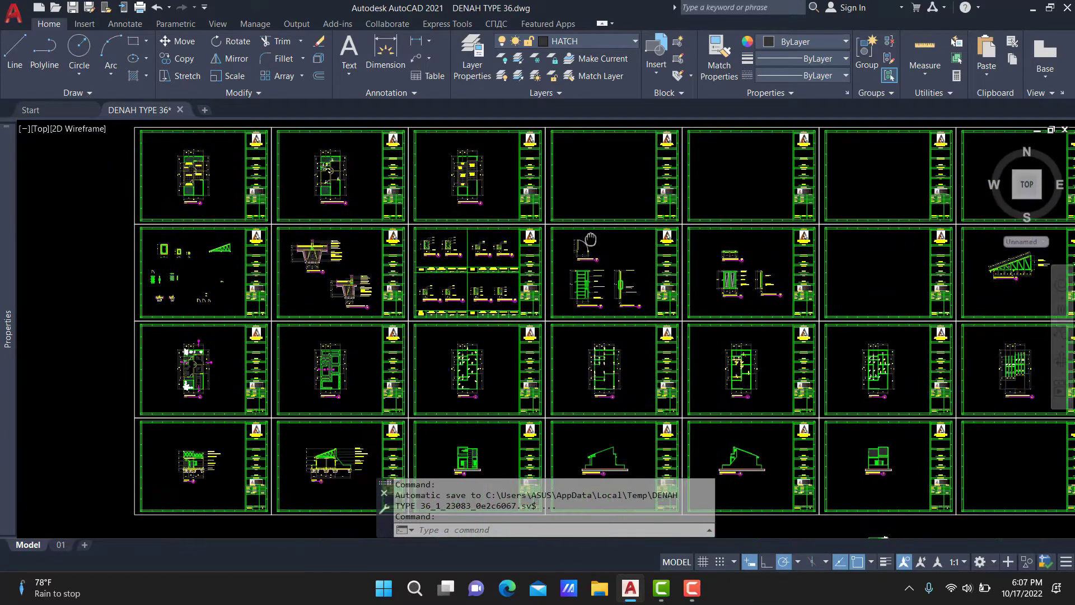
scroll(686, 355, down, 1)
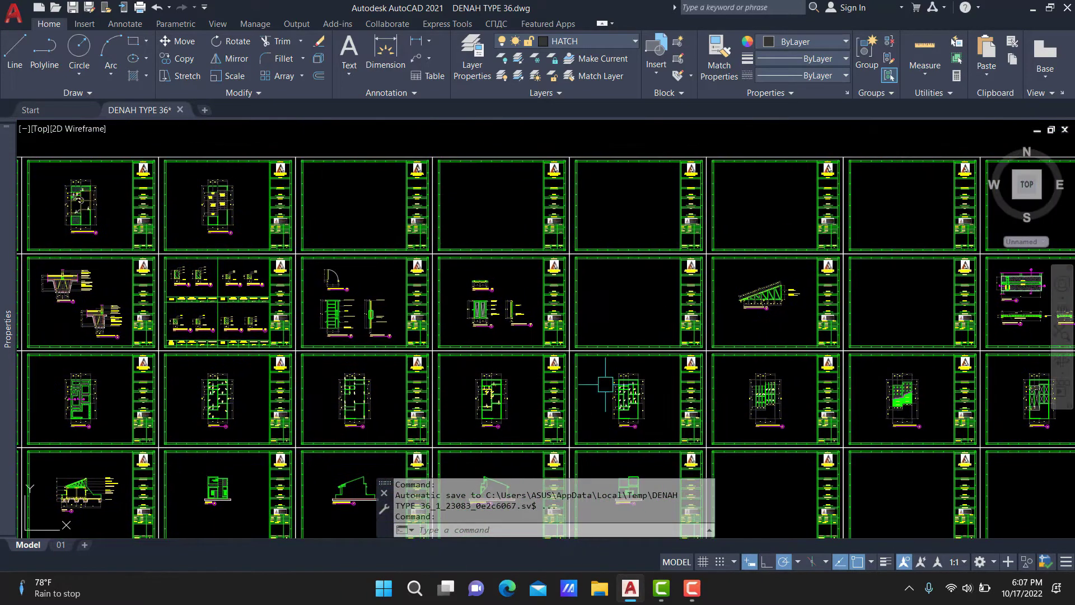
scroll(582, 370, down, 1)
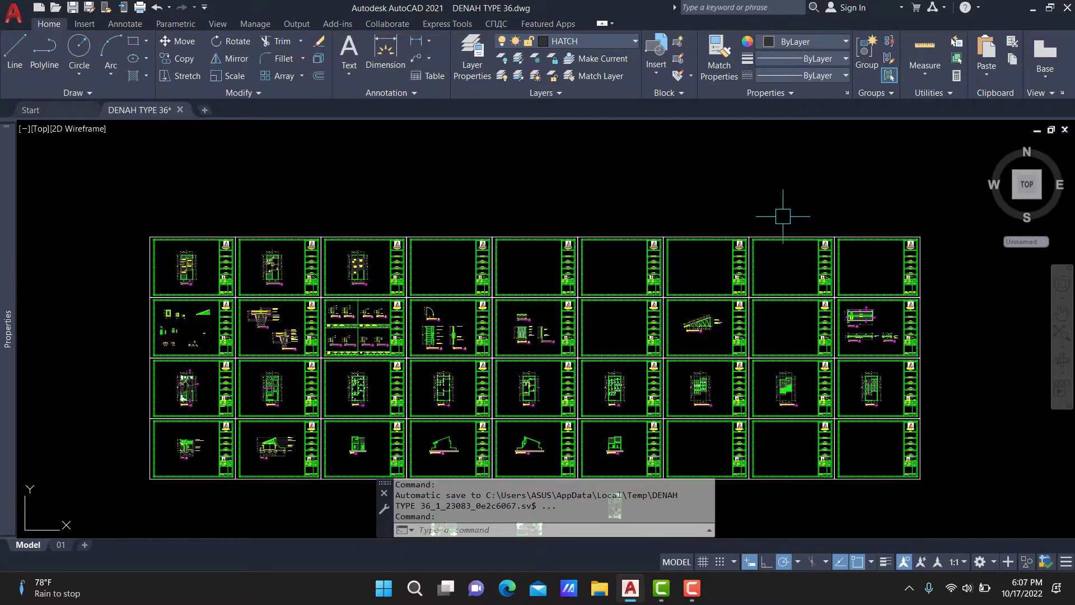
scroll(375, 302, up, 3)
scroll(355, 354, up, 3)
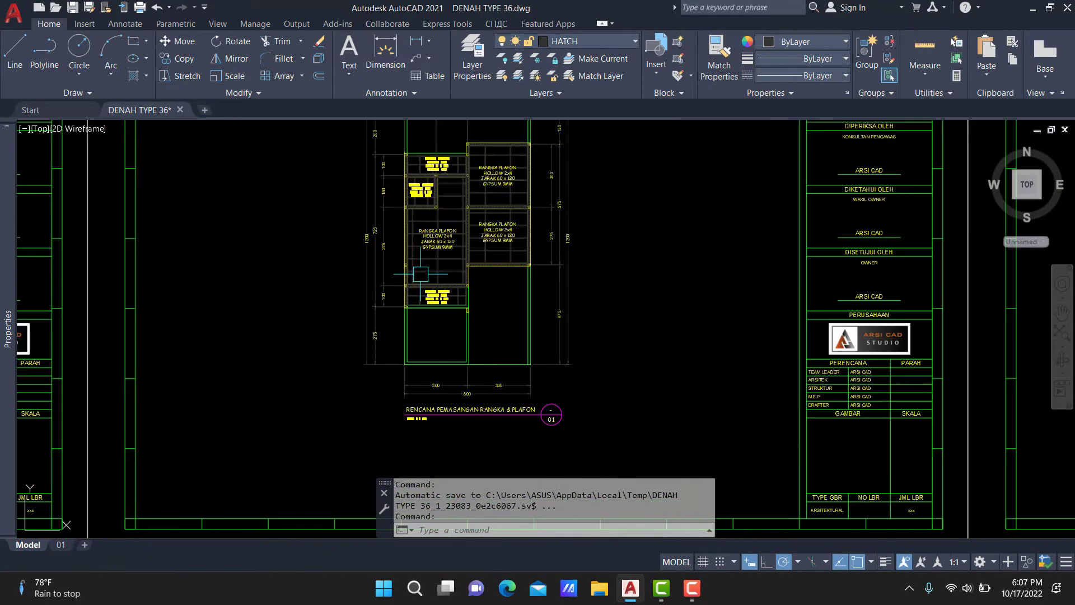
scroll(458, 221, up, 2)
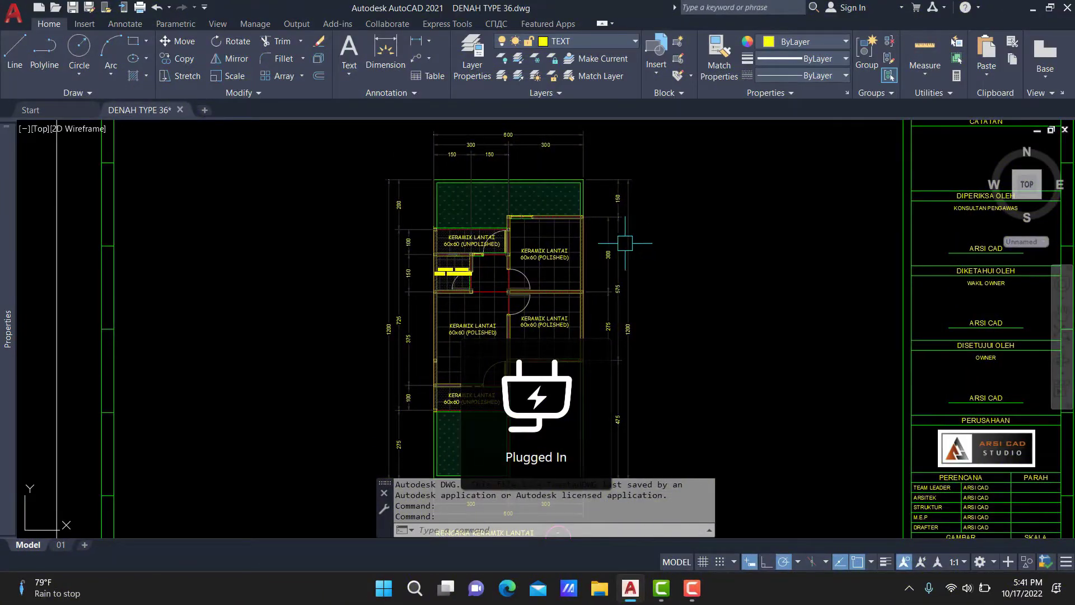
Zoom out and pan left to show the first row of DENAH TYPE 36 floor-plan sheets.
scroll(629, 233, down, 2)
middle_drag(702, 232, 506, 246)
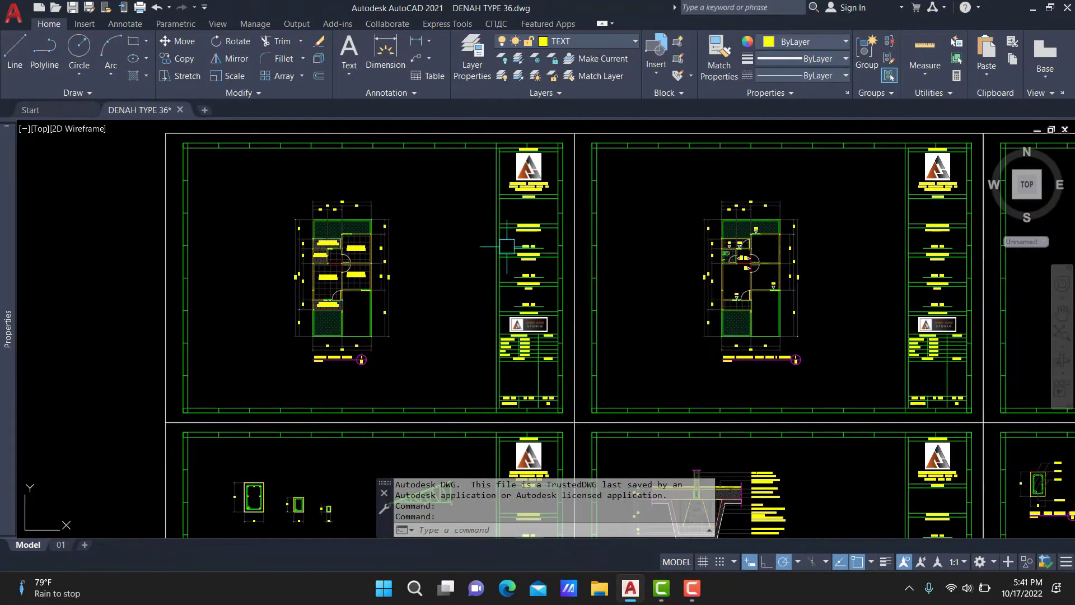
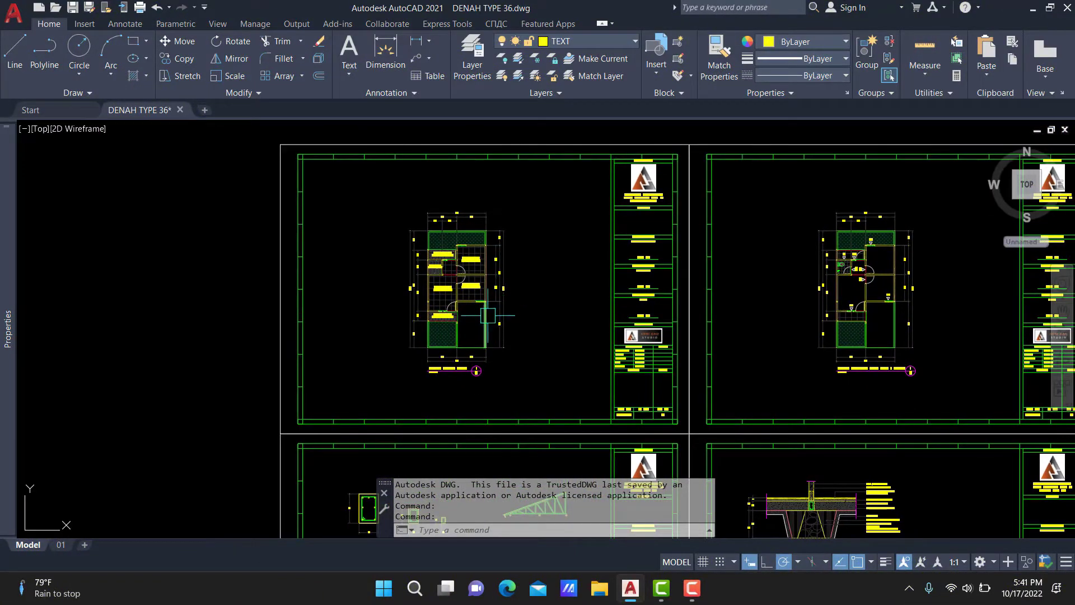
Select the whole floor plan for copying, with the base point at the sheet corner.
scroll(487, 315, up, 5)
scroll(549, 358, down, 2)
scroll(616, 384, down, 2)
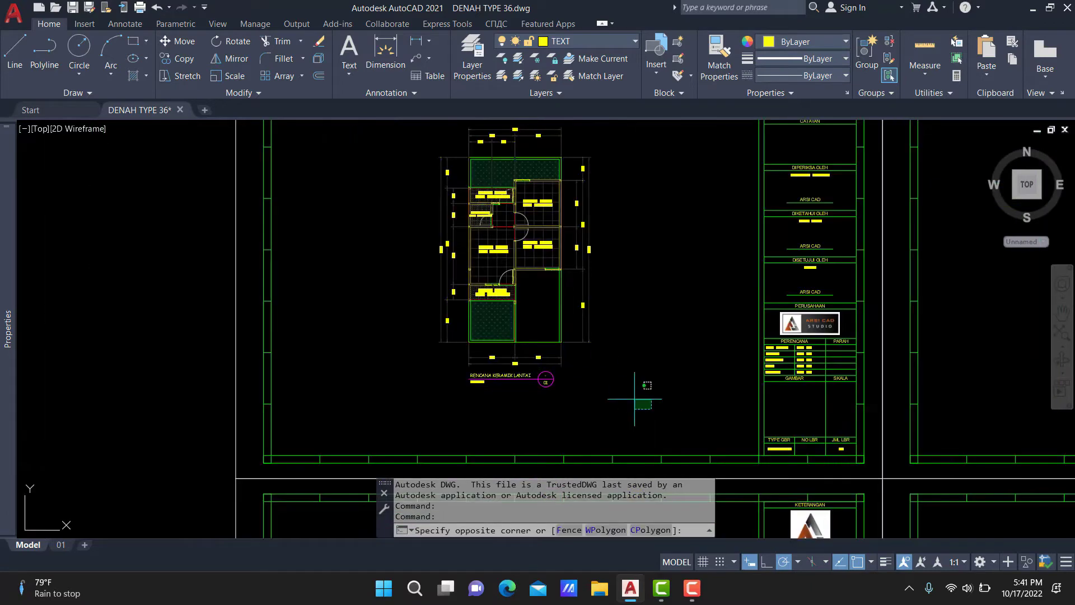
click(394, 221)
text(CO)
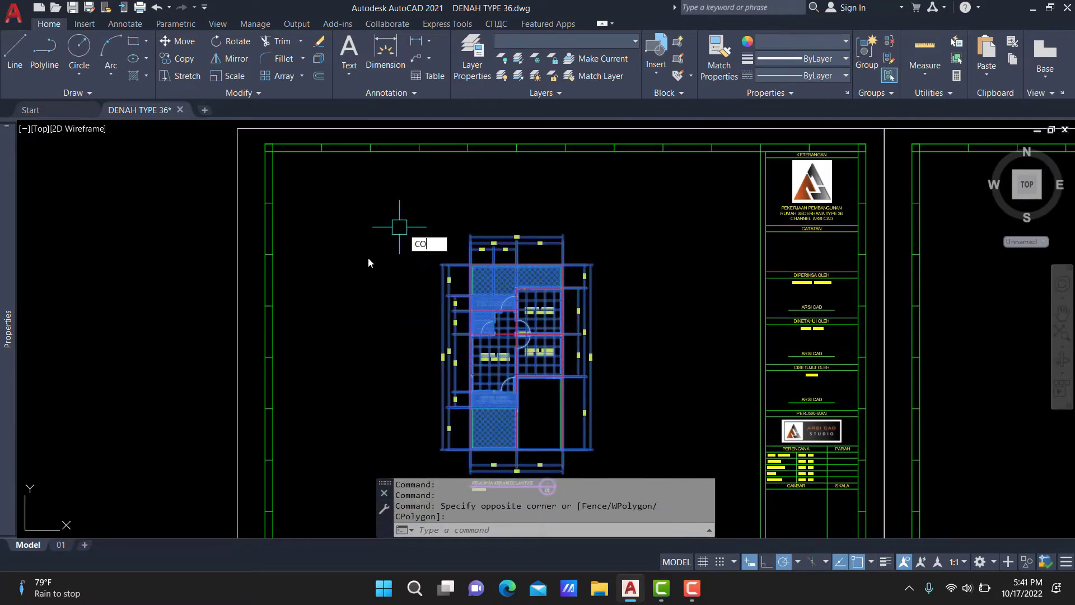
key(Return)
middle_drag(289, 535, 283, 371)
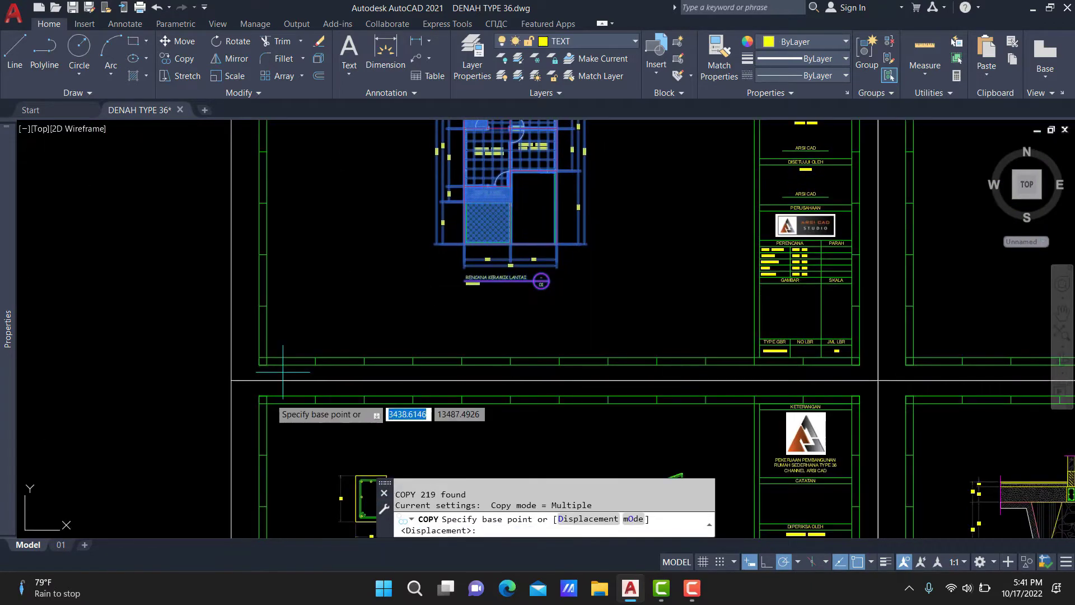
click(231, 380)
scroll(232, 380, down, 5)
scroll(425, 384, down, 2)
scroll(360, 384, up, 4)
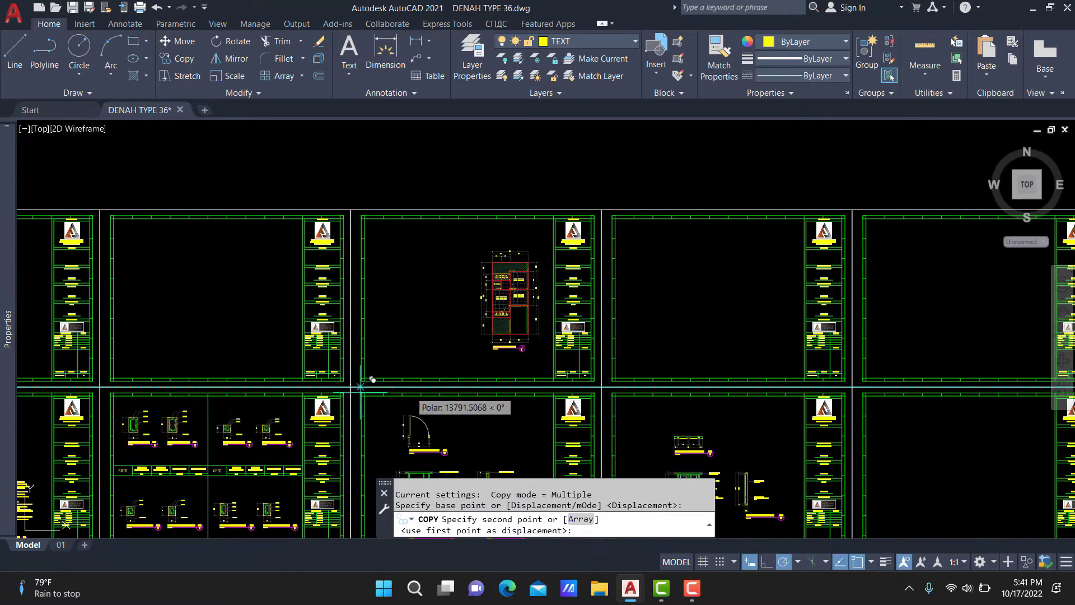
Place the floor plan copy 8400 units to the right in the empty sheet.
middle_drag(392, 386, 557, 386)
scroll(527, 384, up, 2)
scroll(459, 386, up, 2)
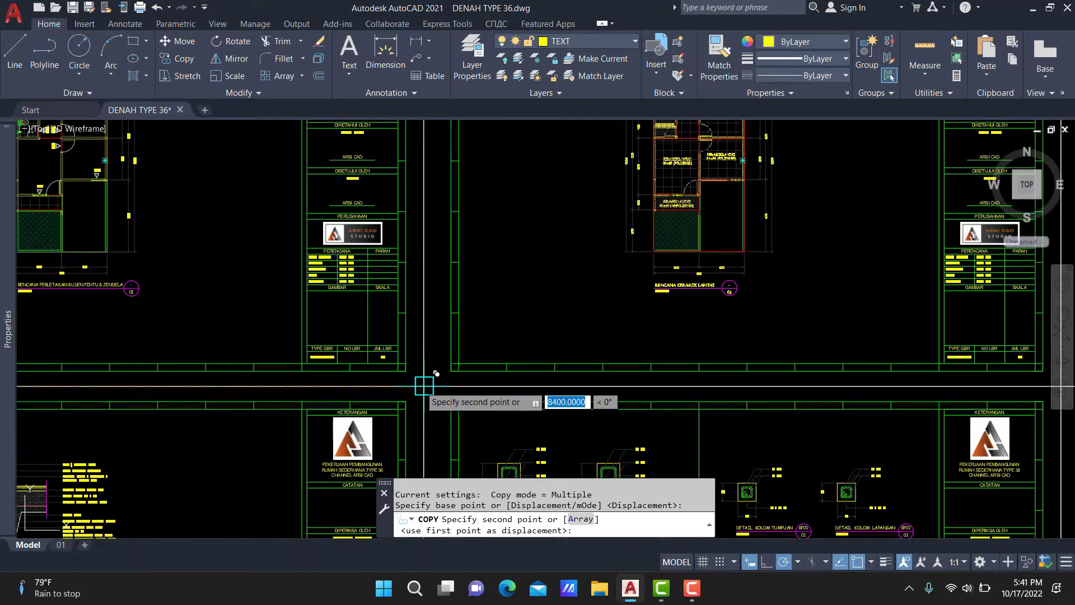
click(422, 385)
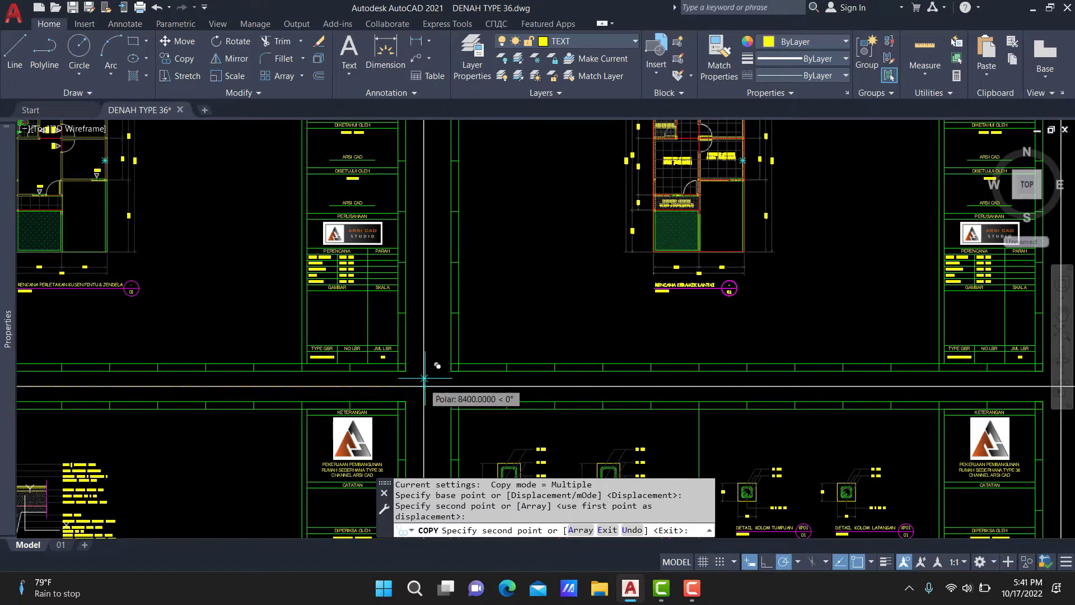
key(Escape)
scroll(583, 291, down, 2)
scroll(582, 291, down, 2)
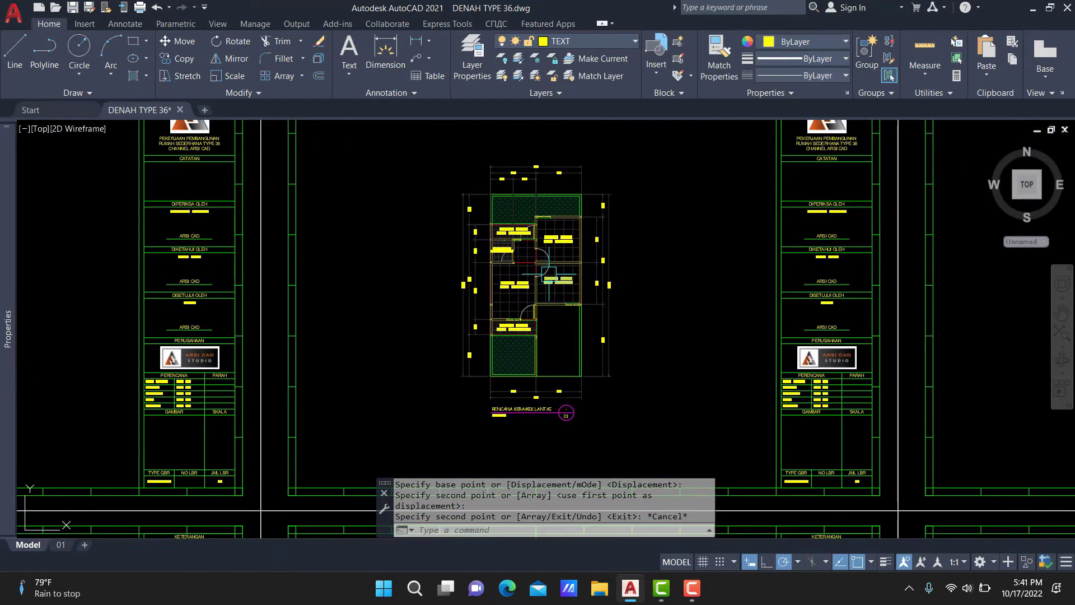
scroll(595, 447, up, 2)
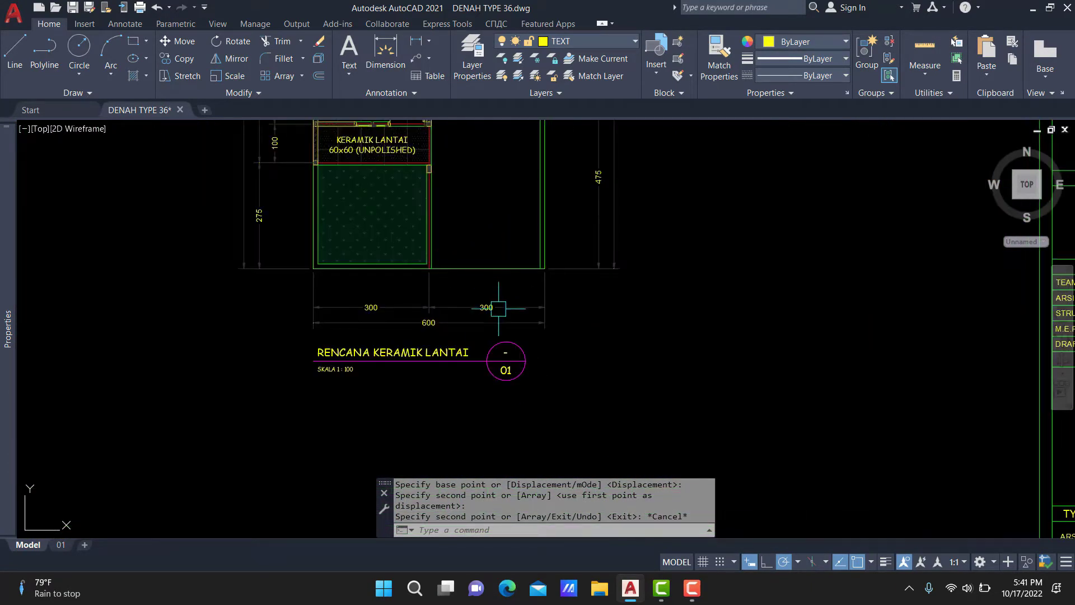
Erase the tile grid and hatch in the copied plan's rooms.
scroll(509, 252, down, 2)
scroll(522, 339, up, 2)
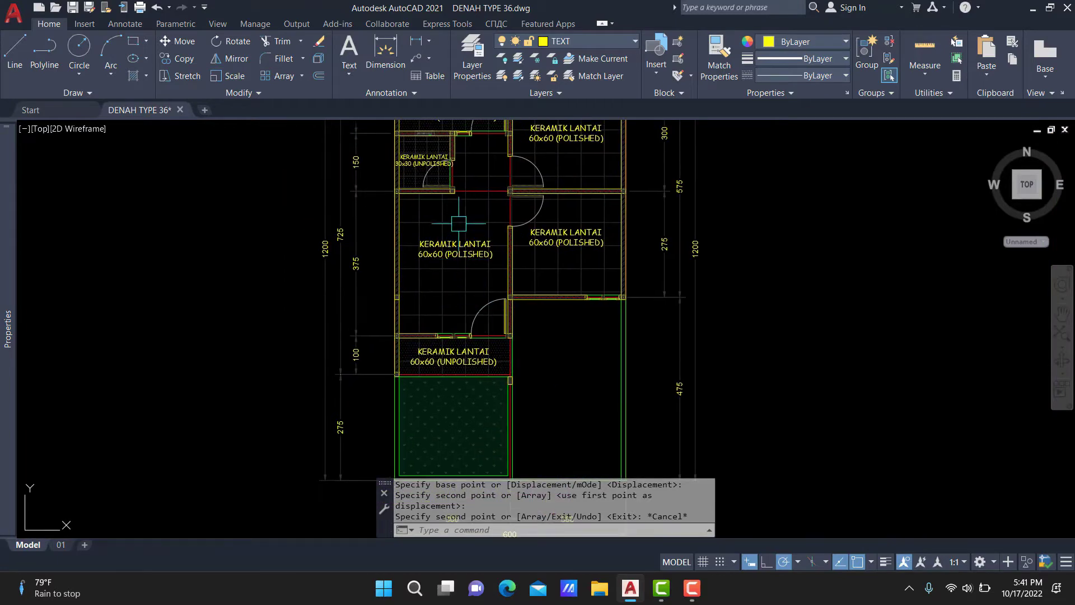
scroll(459, 224, up, 3)
click(497, 195)
click(440, 357)
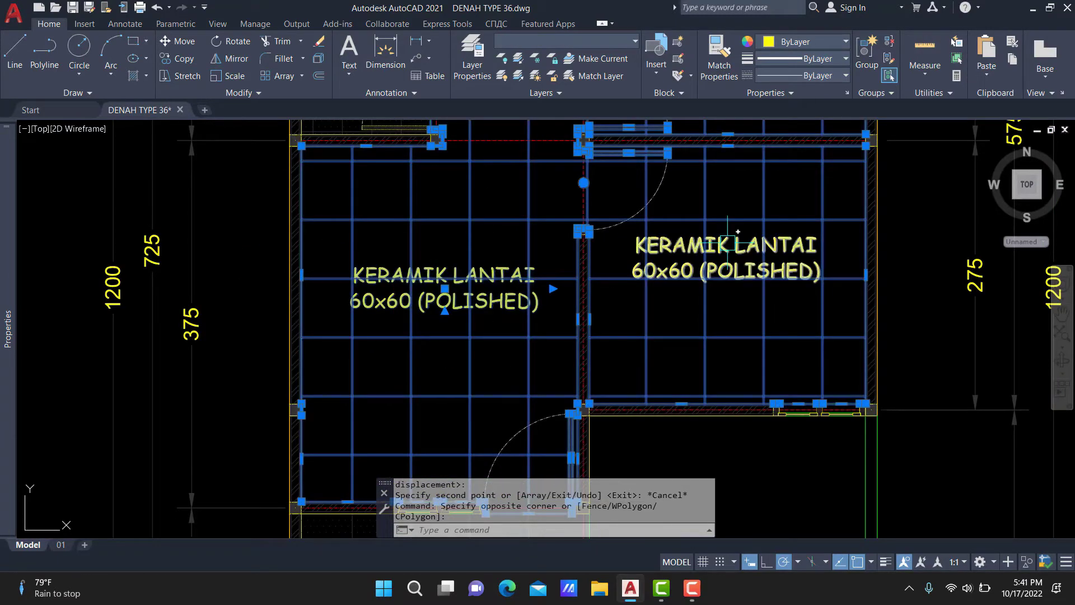
text(e)
key(Return)
key(Return)
Delete the dotted floor hatch in the small room.
scroll(569, 274, down, 2)
scroll(540, 364, up, 2)
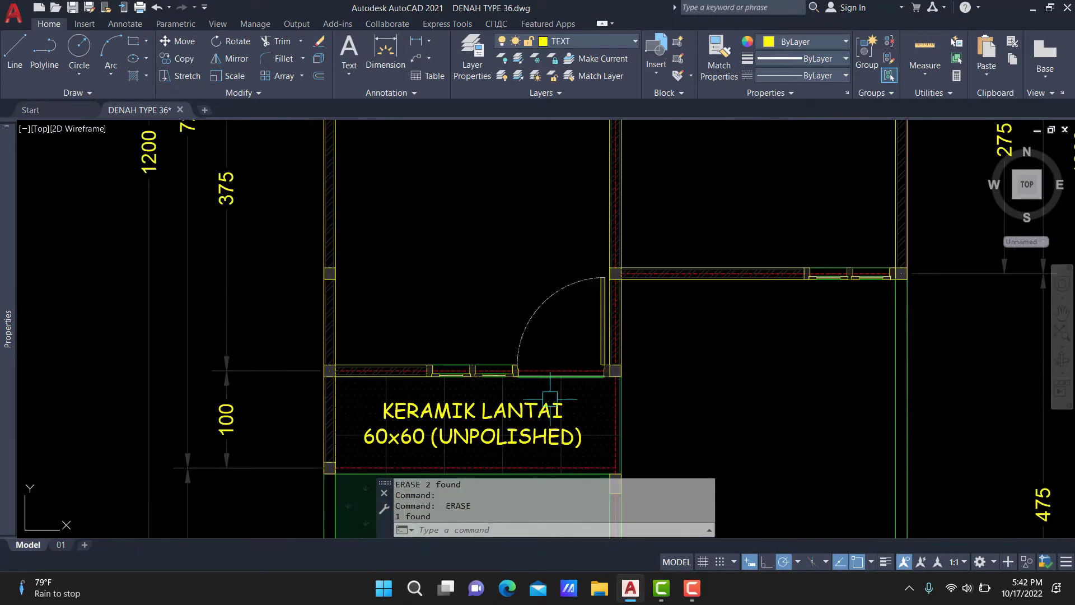
click(564, 403)
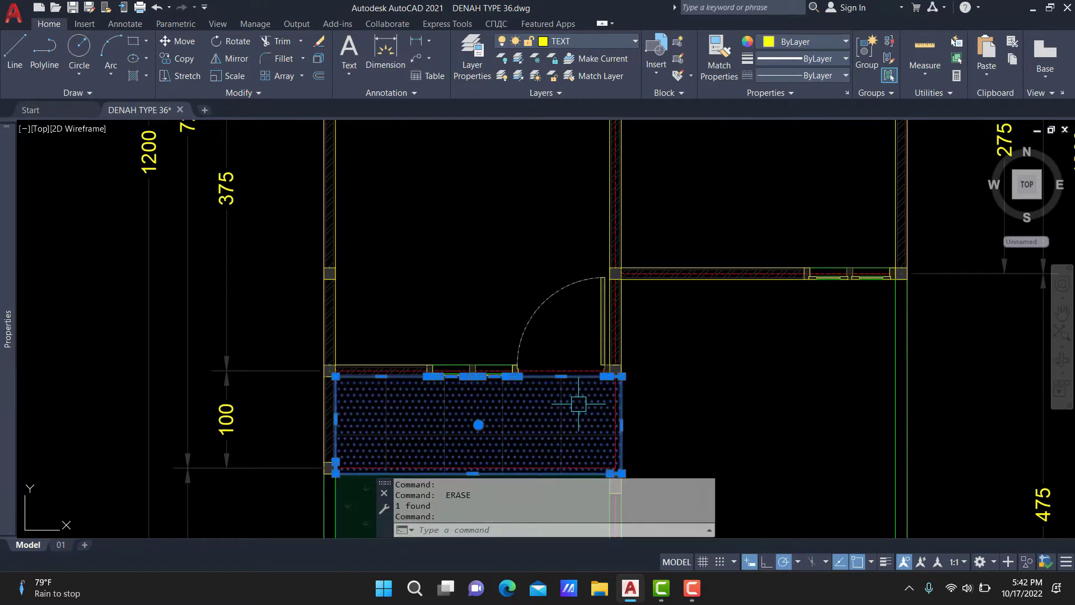
key(Return)
Erase the leftover tile lines in the room.
click(566, 383)
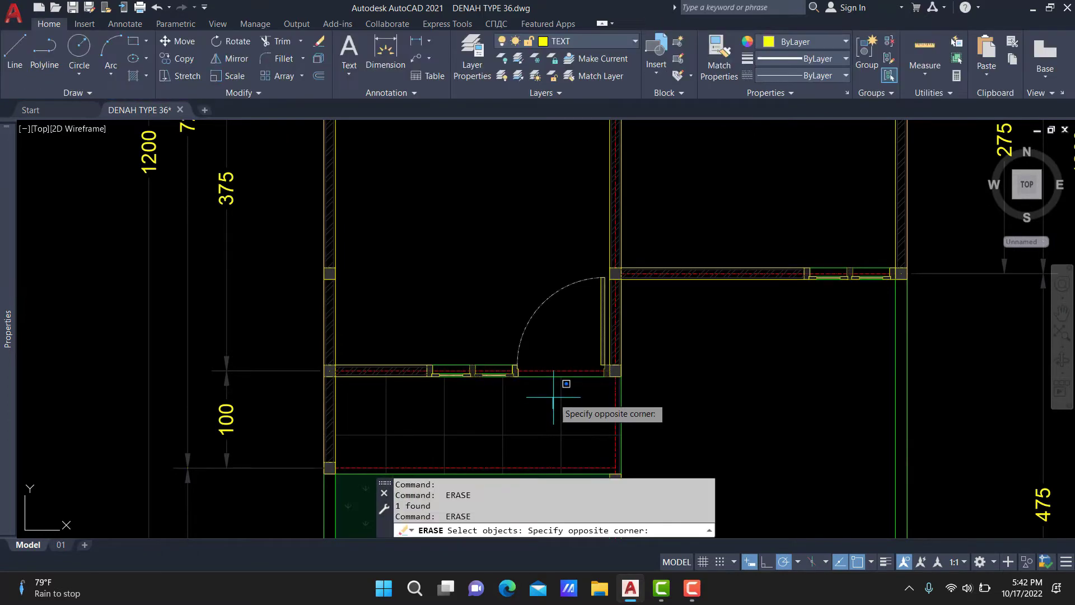
click(475, 400)
scroll(476, 380, down, 5)
scroll(410, 336, up, 4)
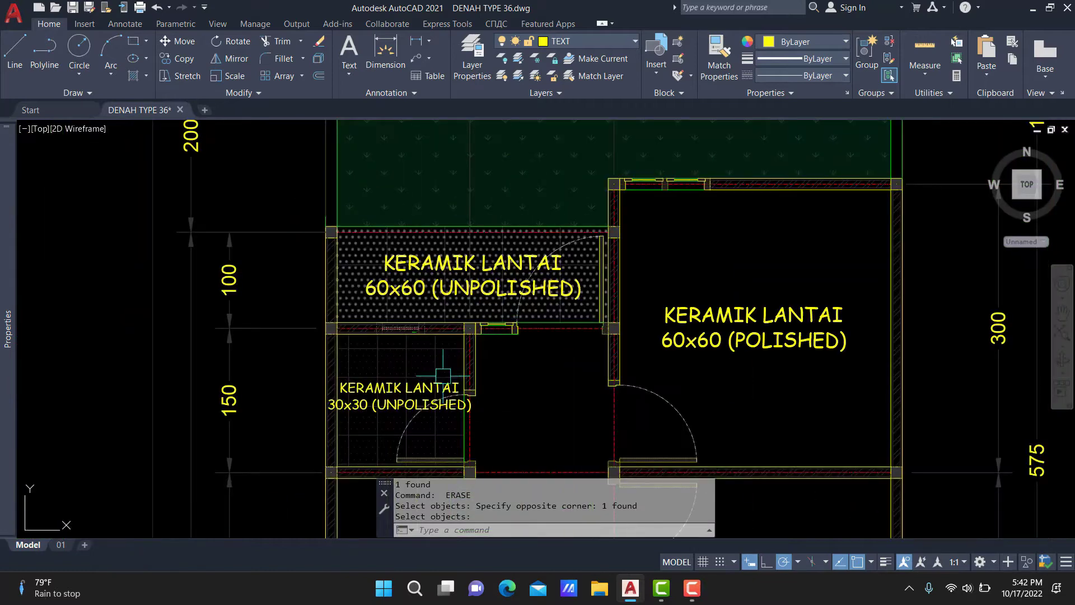
scroll(410, 336, up, 2)
click(859, 455)
text(e)
key(Return)
Delete the KERAMIK LANTAI 60x60 (UNPOLISHED) label.
scroll(408, 446, up, 3)
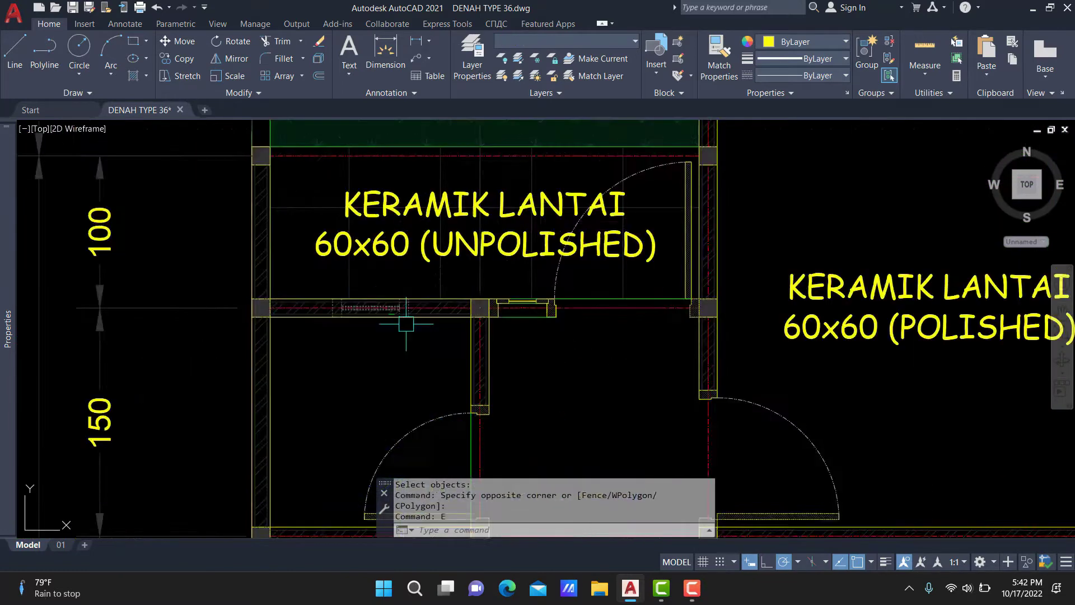
scroll(420, 390, up, 3)
click(420, 390)
scroll(426, 425, down, 3)
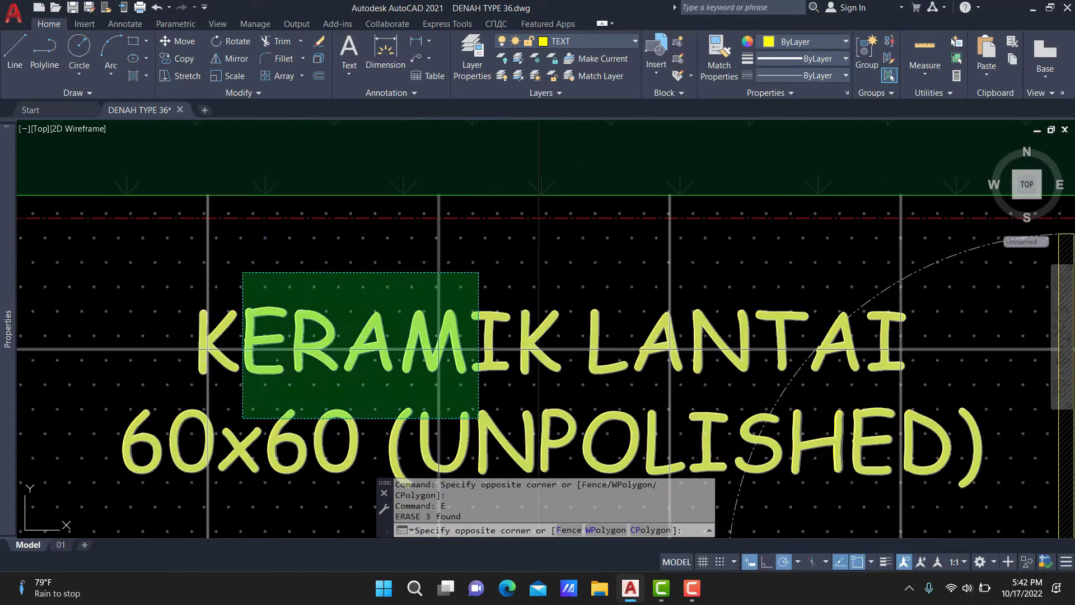
scroll(448, 409, down, 3)
click(470, 395)
key(Delete)
scroll(537, 134, down, 4)
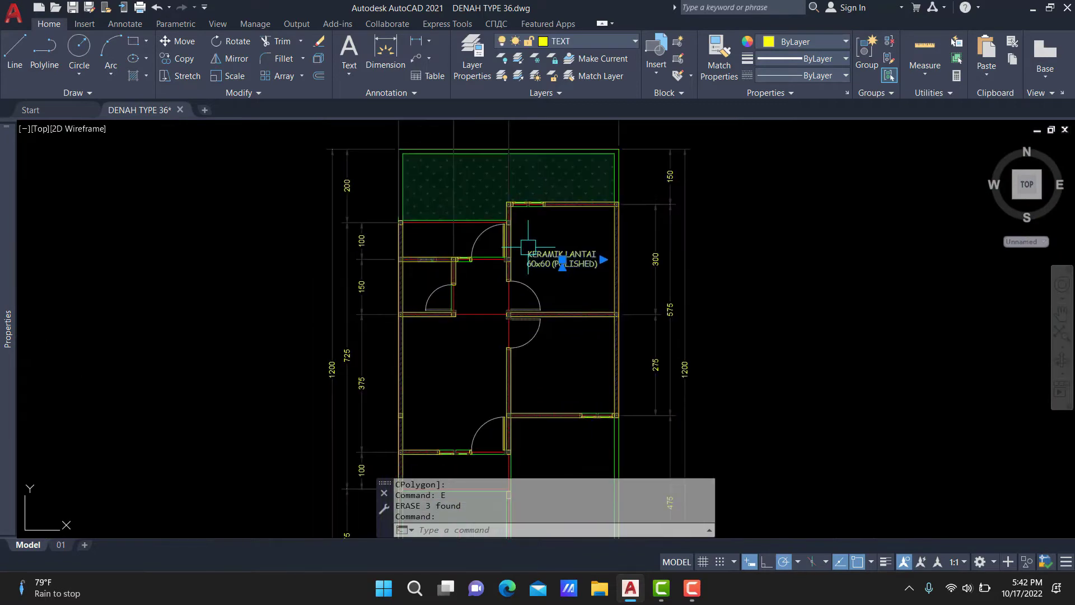
scroll(533, 306, down, 2)
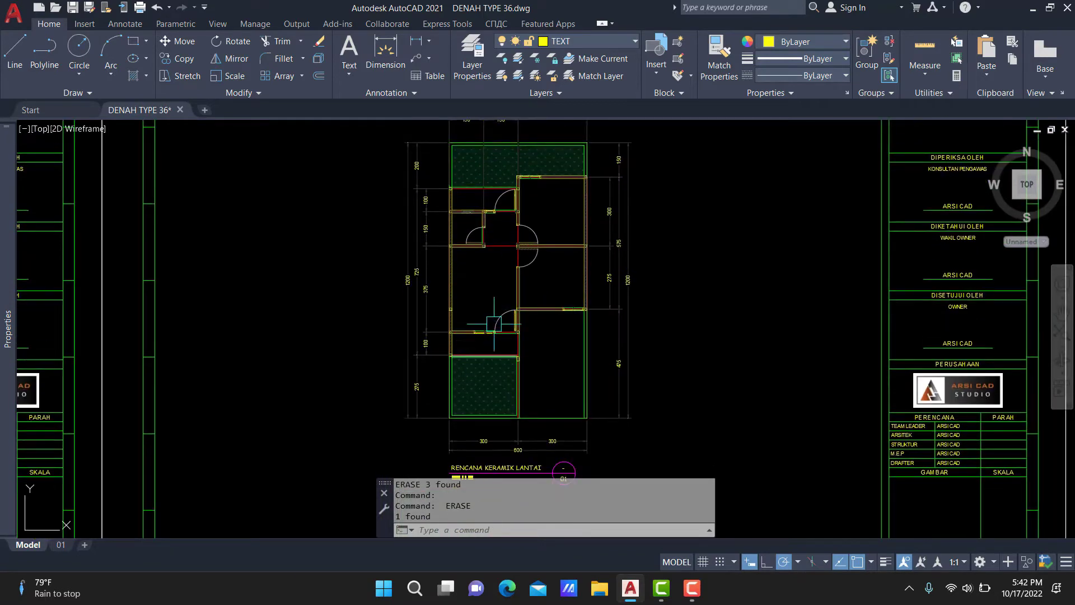
scroll(494, 324, up, 4)
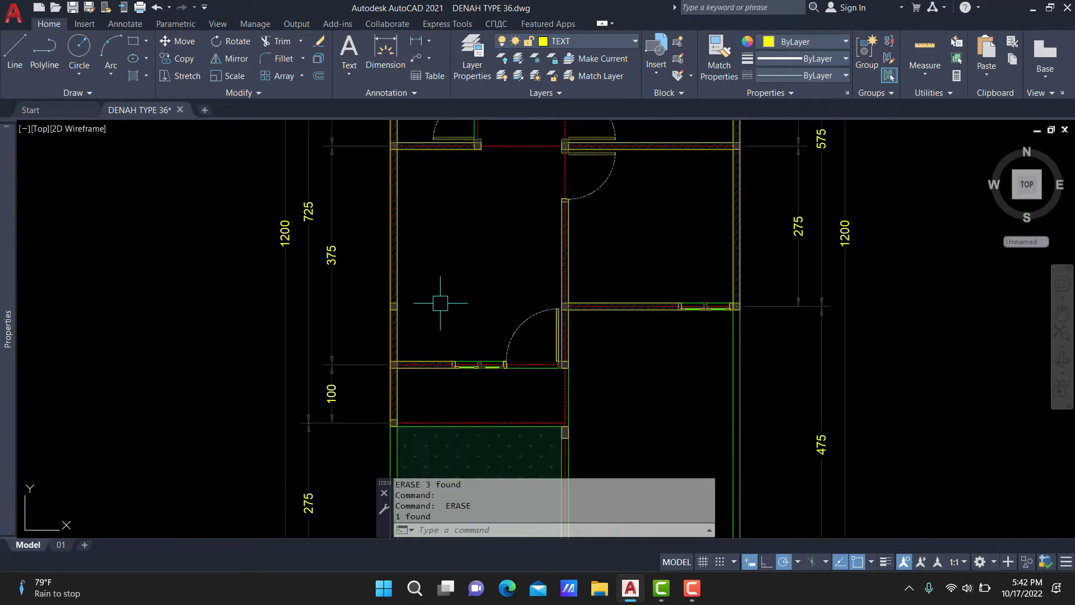
Erase the door between the lower rooms and the adjacent wall window.
click(576, 383)
text(E)
scroll(644, 280, up, 1)
click(644, 267)
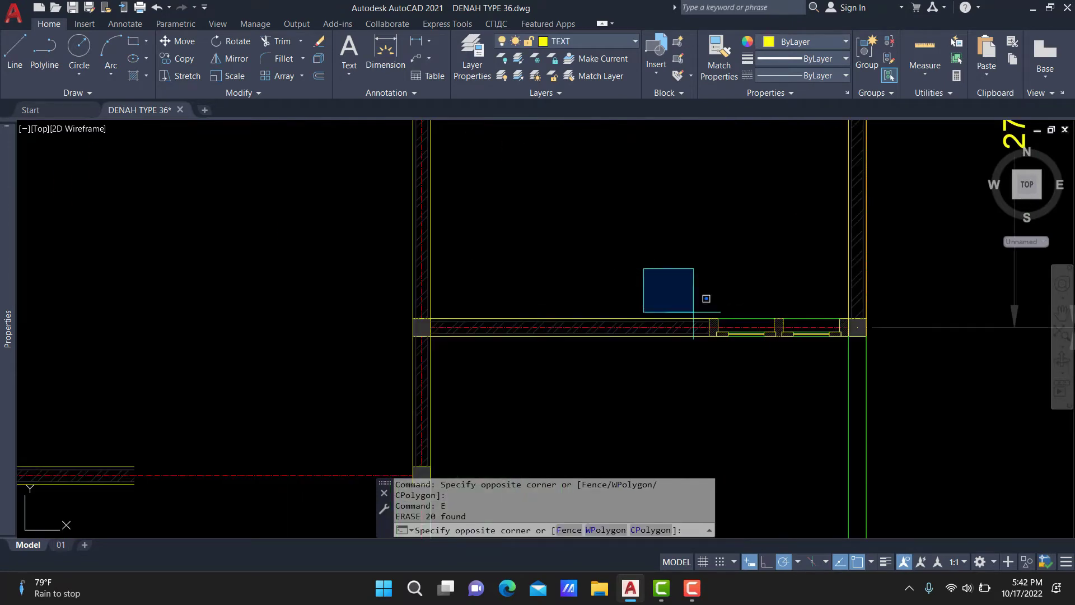
click(869, 365)
key(Delete)
scroll(673, 330, down, 1)
Erase the small room's door with its swing and the upper wall window.
middle_drag(673, 330, 617, 367)
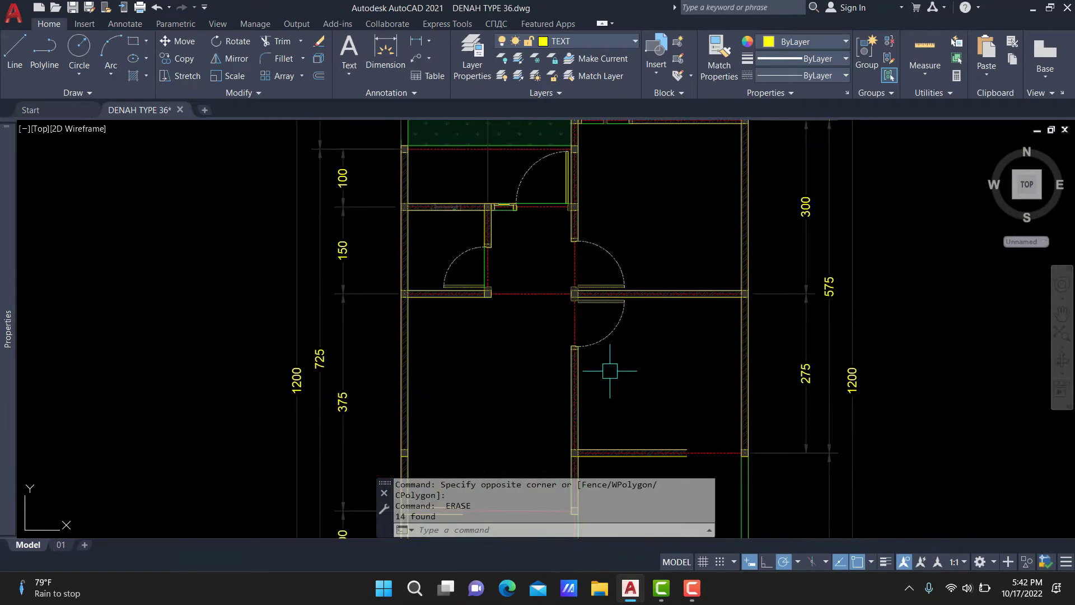
scroll(439, 213, up, 3)
scroll(493, 333, up, 2)
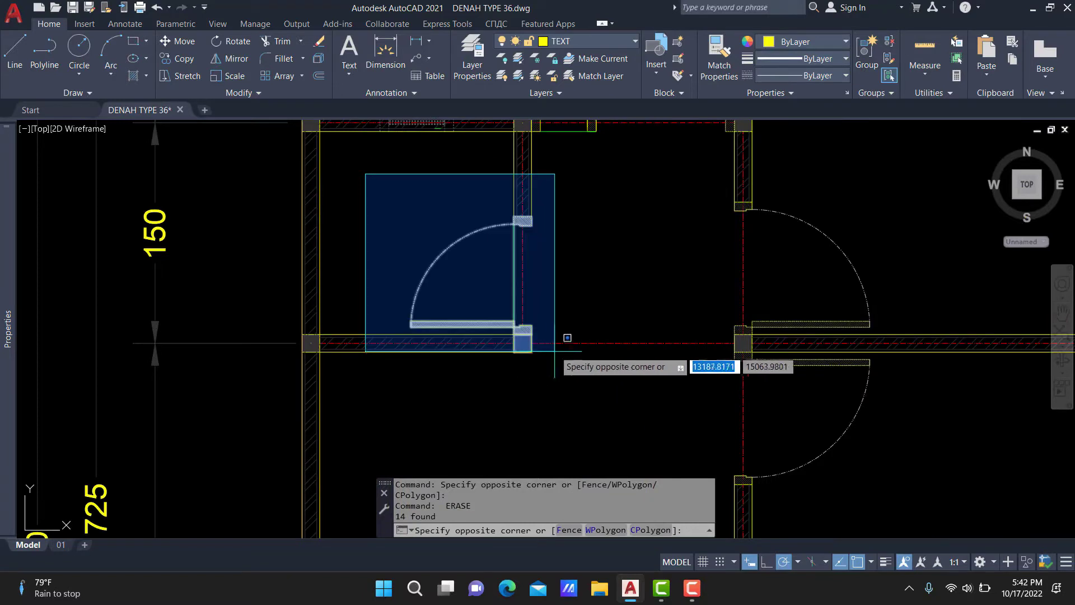
click(558, 348)
middle_drag(426, 212, 482, 369)
click(410, 372)
click(557, 251)
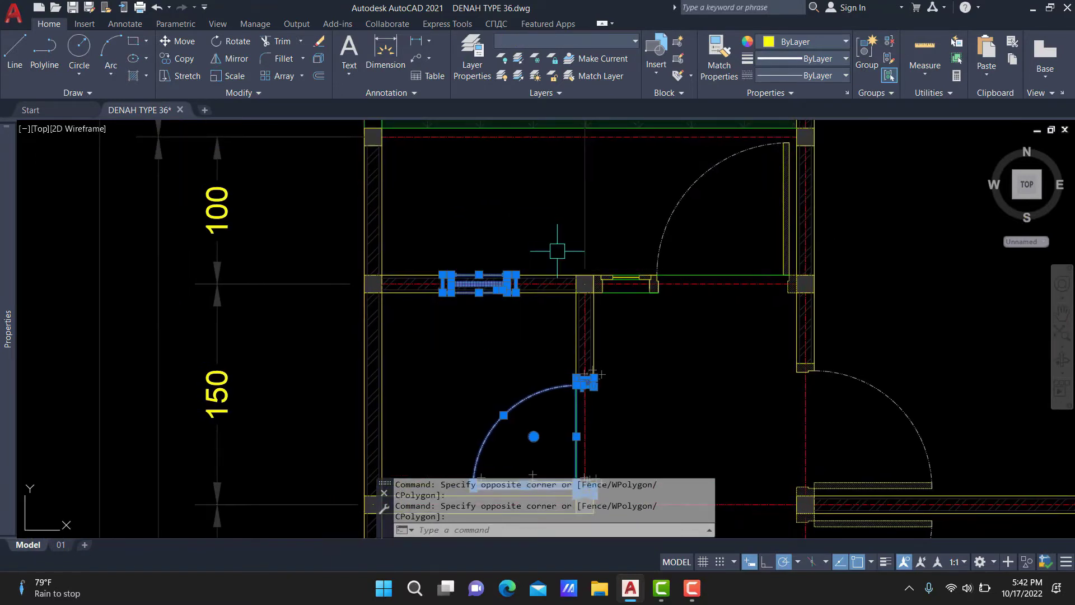
key(Delete)
Erase the lower-right door with its arc and the upper room's door.
click(745, 323)
click(1036, 526)
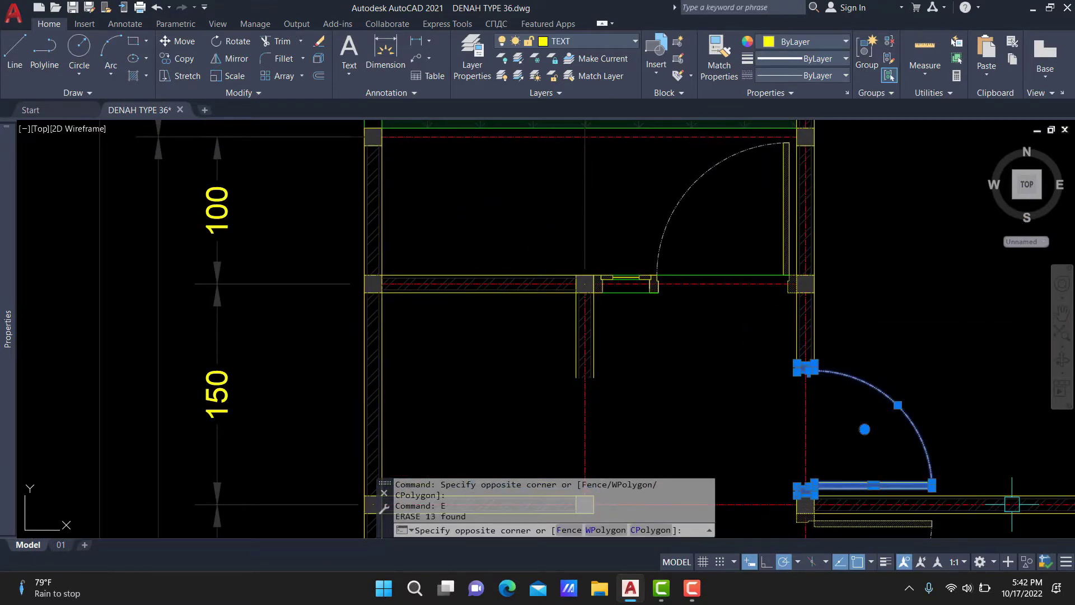
key(Delete)
middle_drag(612, 315, 537, 390)
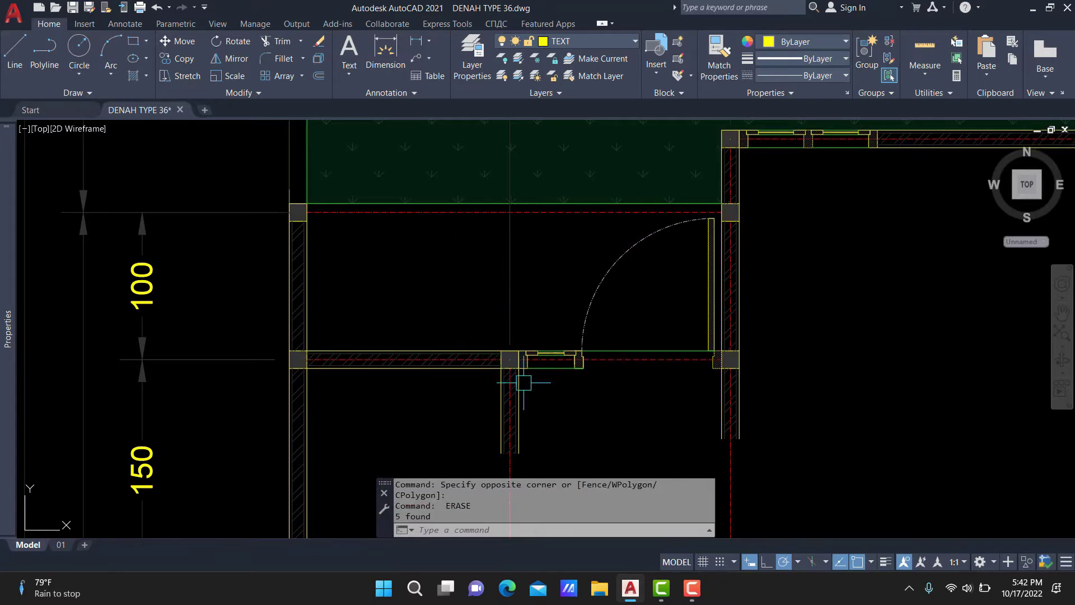
scroll(524, 383, up, 5)
scroll(560, 314, down, 4)
scroll(593, 269, up, 4)
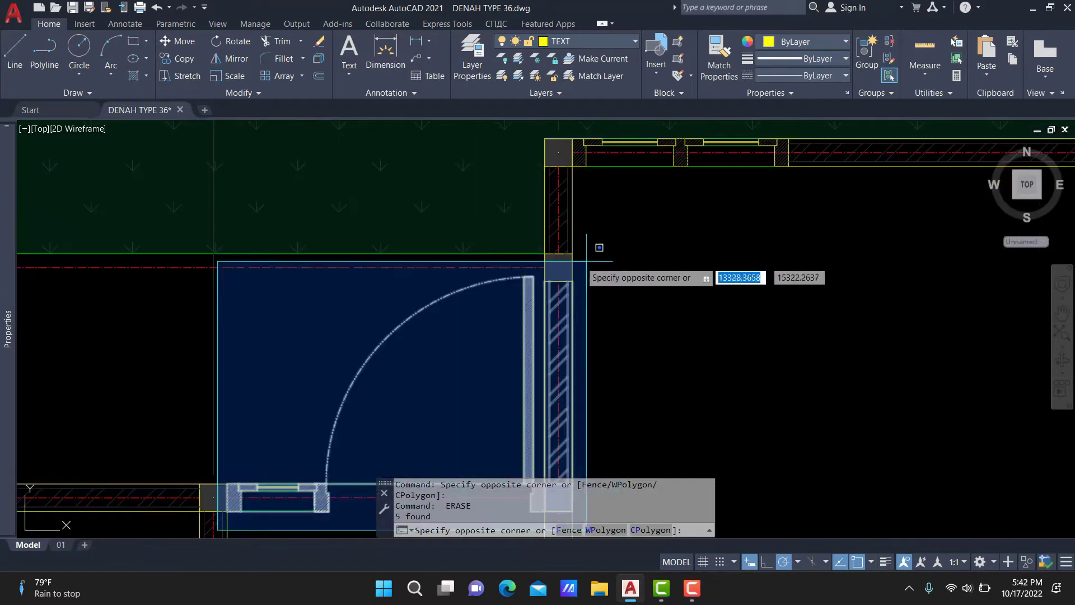
click(552, 259)
text(e)
key(Return)
Erase the window in the top wall.
scroll(557, 269, up, 2)
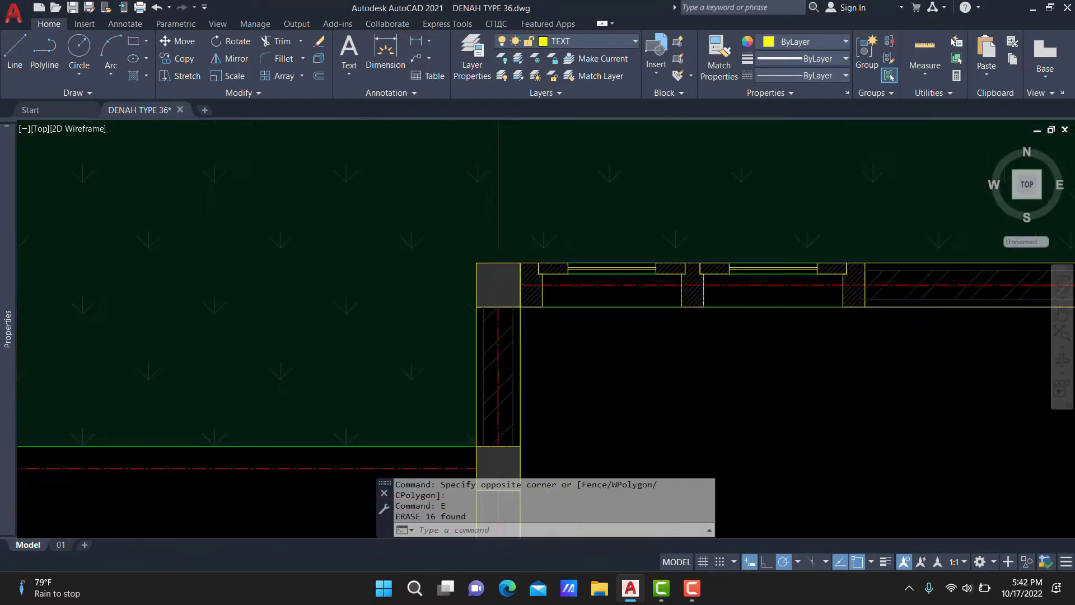
scroll(572, 378, up, 2)
scroll(511, 376, down, 3)
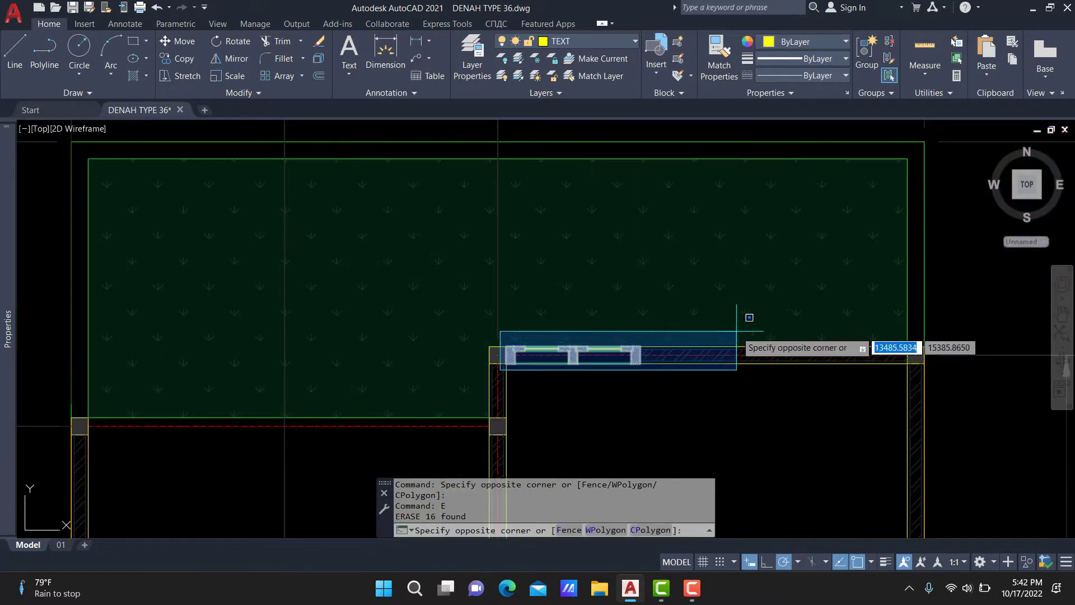
click(739, 317)
text(e)
key(Return)
Select the middle door with its arc and the short wall stub by the opening.
scroll(736, 319, down, 2)
middle_drag(640, 346, 607, 279)
middle_drag(643, 371, 622, 181)
click(537, 336)
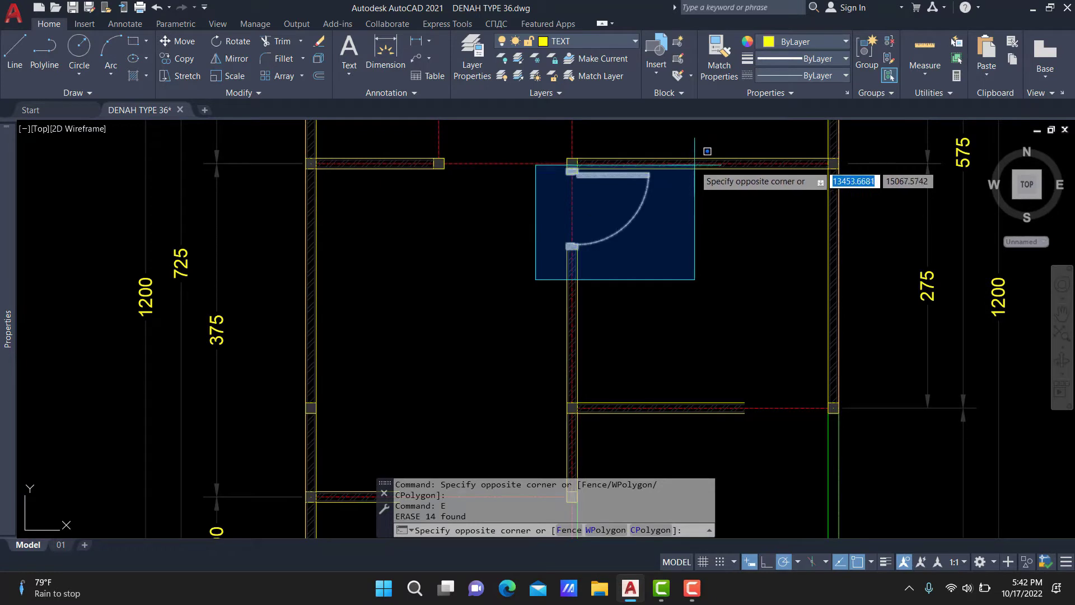
click(696, 163)
scroll(608, 266, down, 1)
click(691, 268)
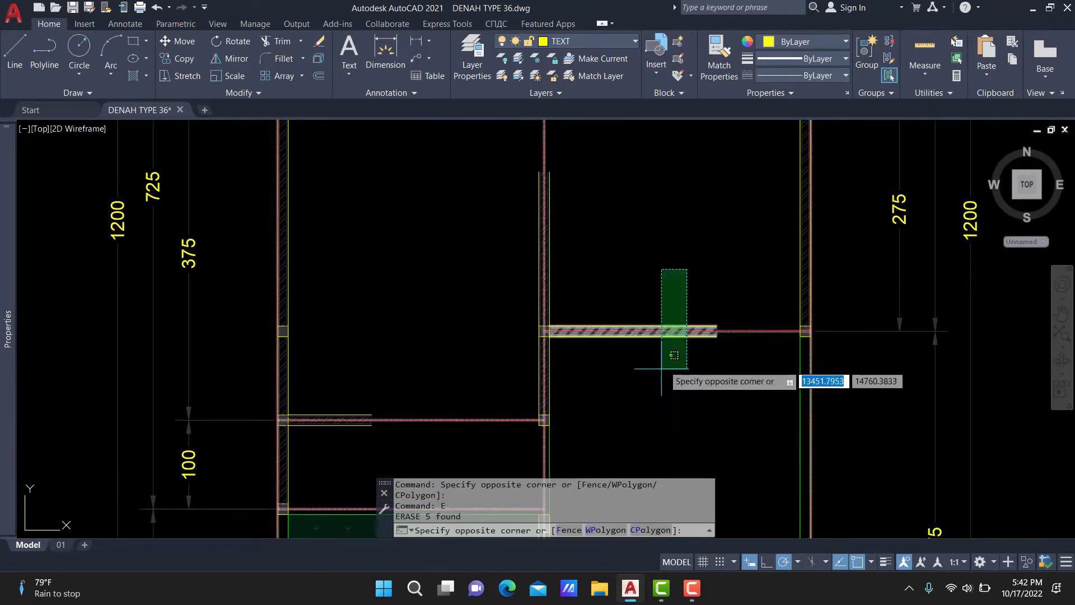
click(665, 360)
scroll(709, 336, up, 5)
Grip-stretch the first wall's end so it meets the column.
scroll(735, 312, up, 2)
click(735, 312)
middle_drag(907, 312, 611, 324)
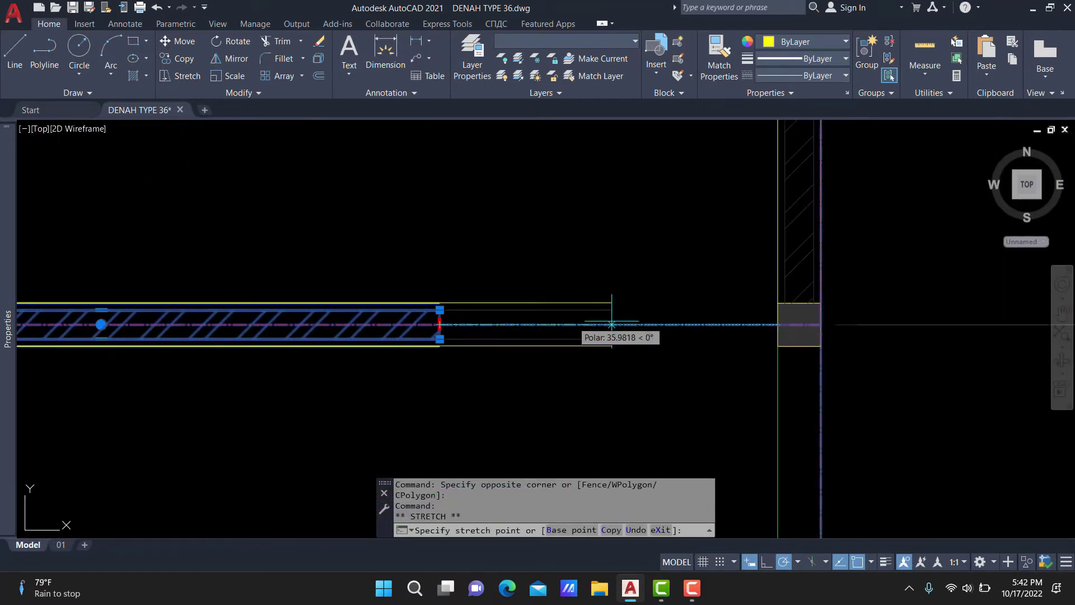
click(788, 313)
scroll(462, 336, down, 6)
scroll(485, 325, up, 4)
key(Escape)
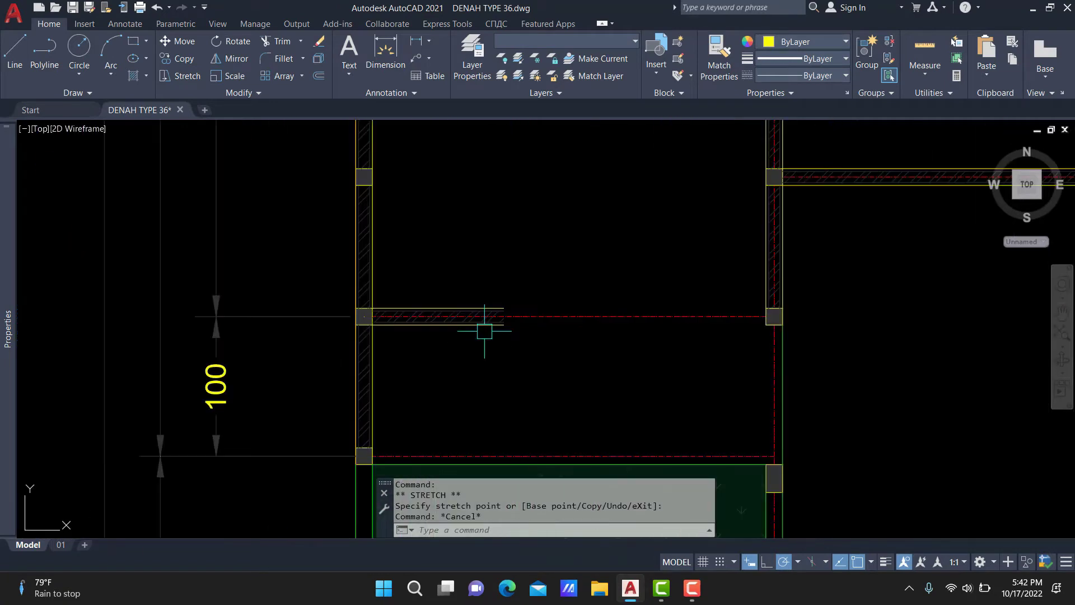
Try stretching the horizontal room wall's end across to the column.
click(502, 282)
click(392, 336)
scroll(501, 308, up, 2)
click(504, 320)
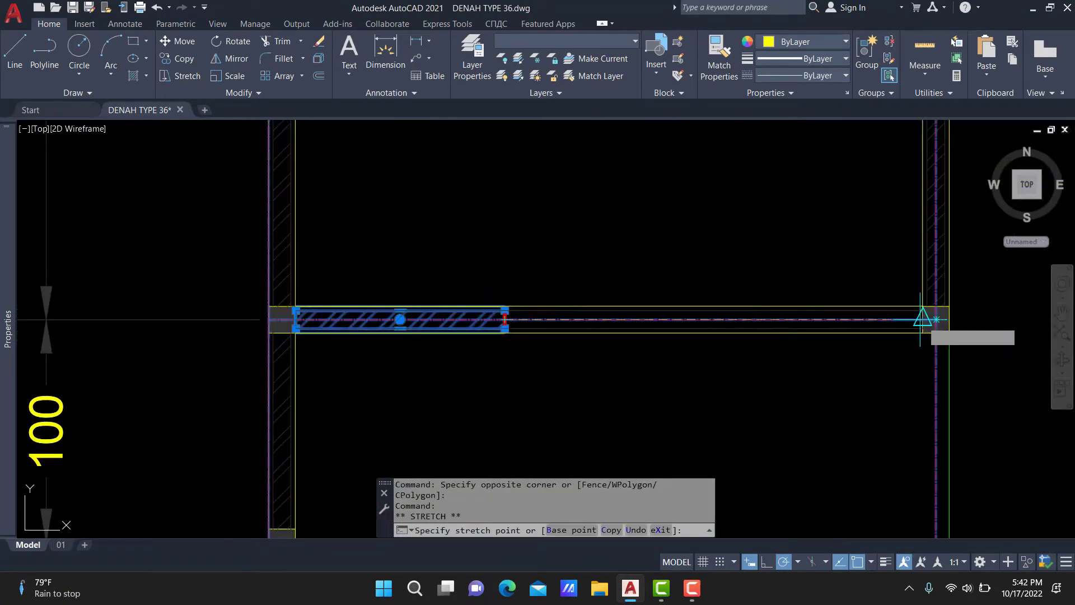
middle_drag(923, 316, 763, 314)
scroll(759, 313, up, 3)
scroll(536, 365, down, 8)
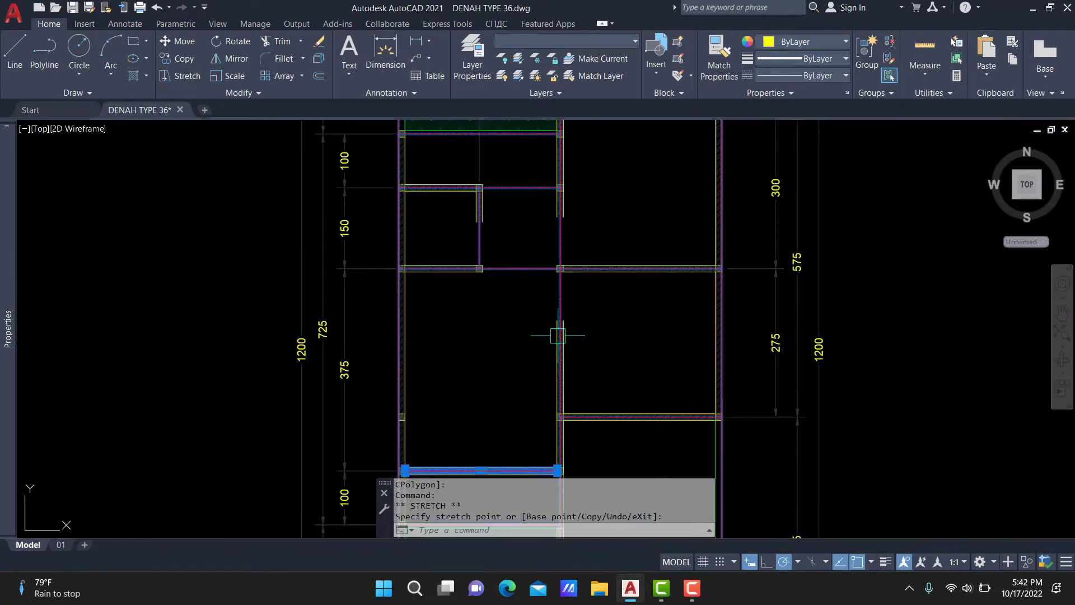
scroll(588, 319, up, 5)
key(Escape)
Try stretching the vertical wall's top end.
click(552, 302)
scroll(532, 326, up, 2)
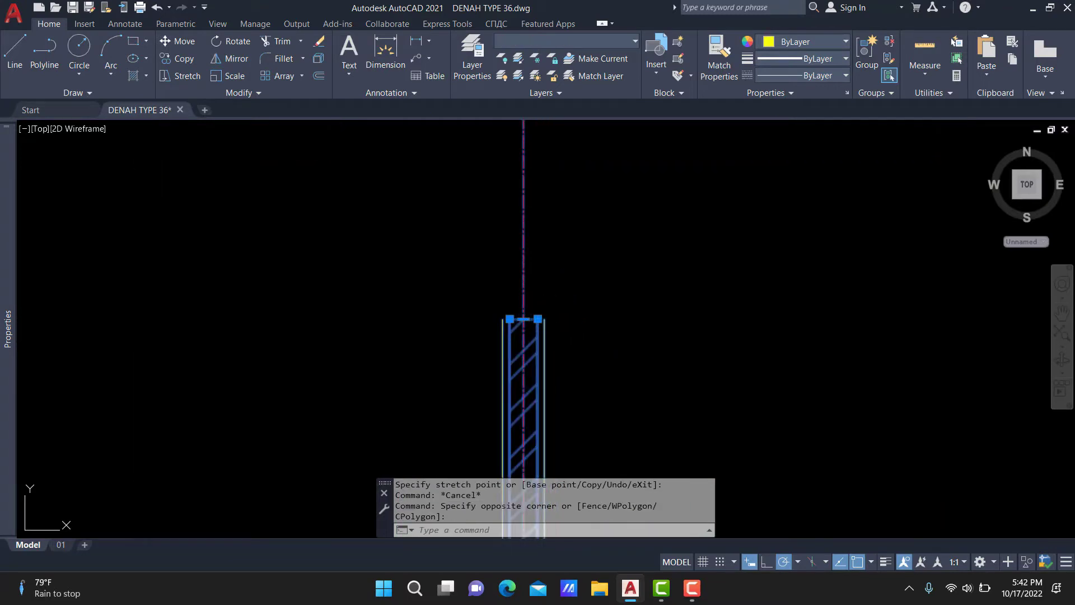
click(524, 309)
click(524, 319)
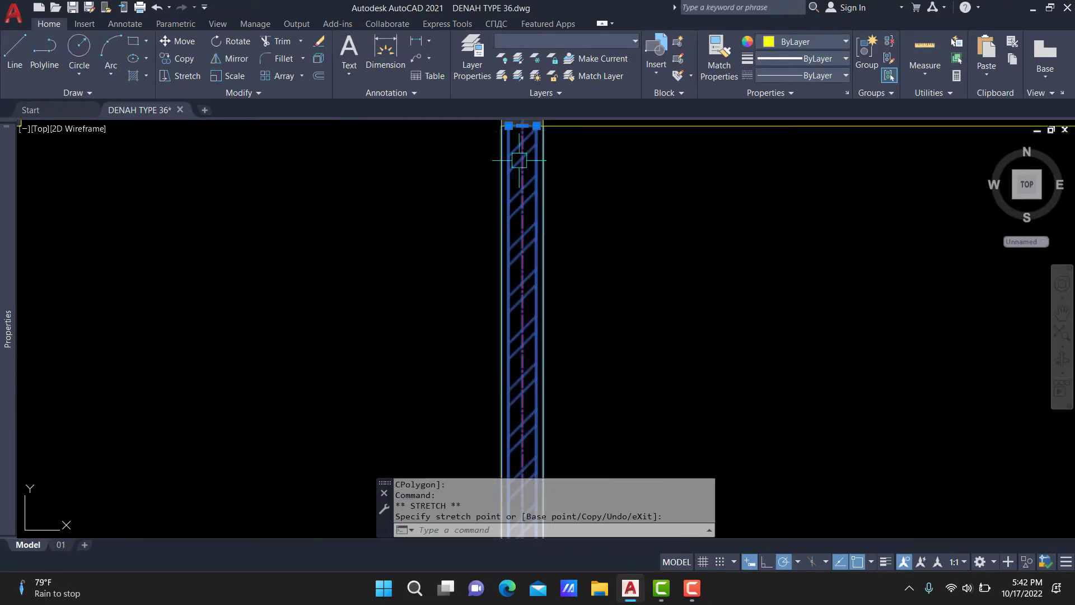
scroll(532, 280, down, 3)
scroll(547, 390, down, 2)
key(Escape)
Extend the left and right vertical walls down to the bottom wall.
click(367, 247)
click(148, 284)
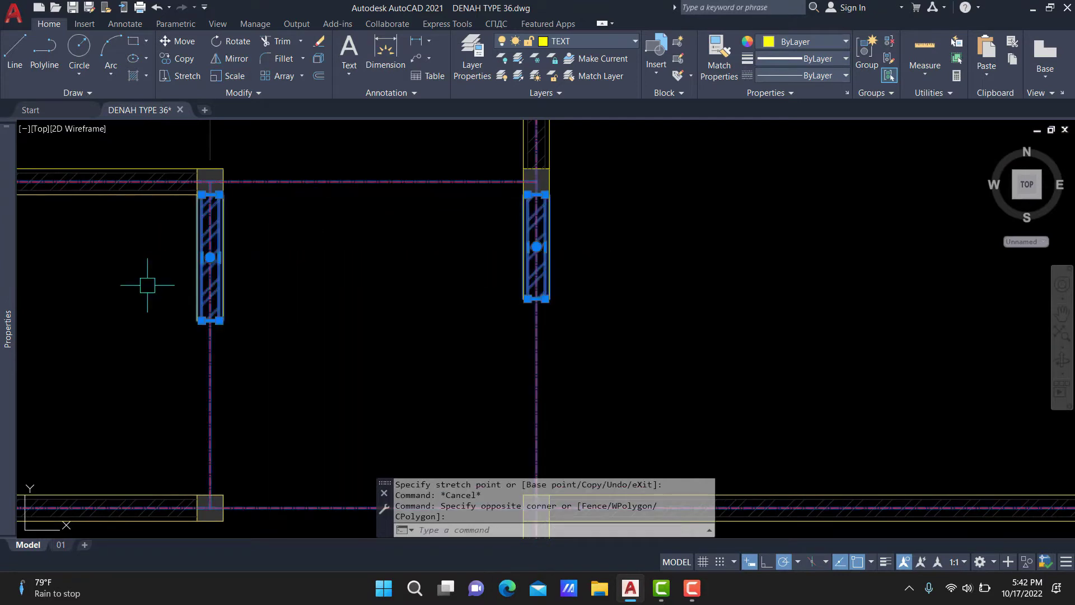
click(202, 320)
click(210, 480)
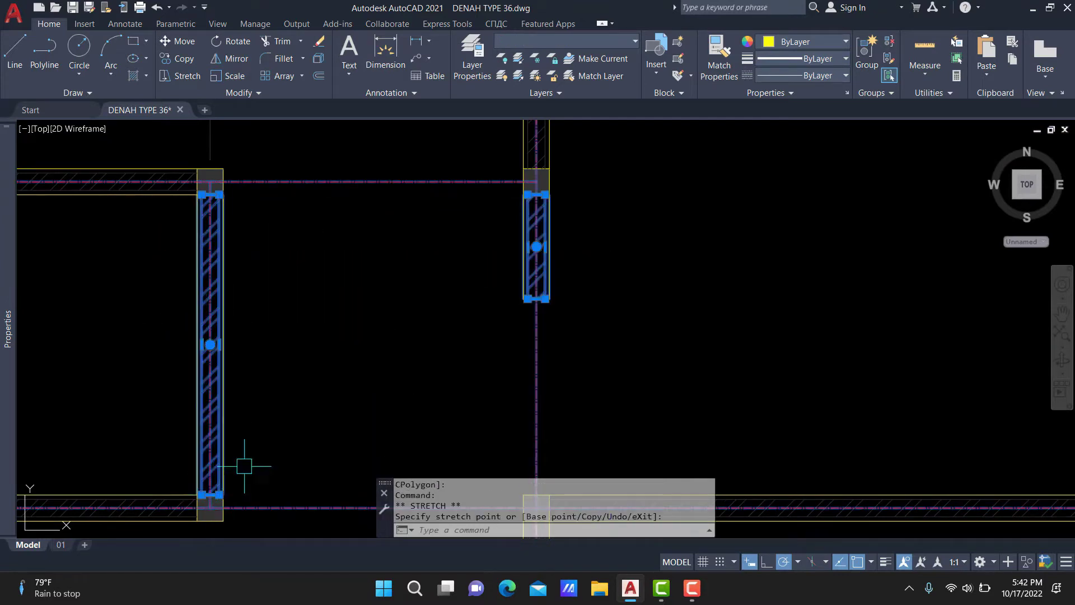
click(536, 300)
middle_drag(537, 428, 530, 329)
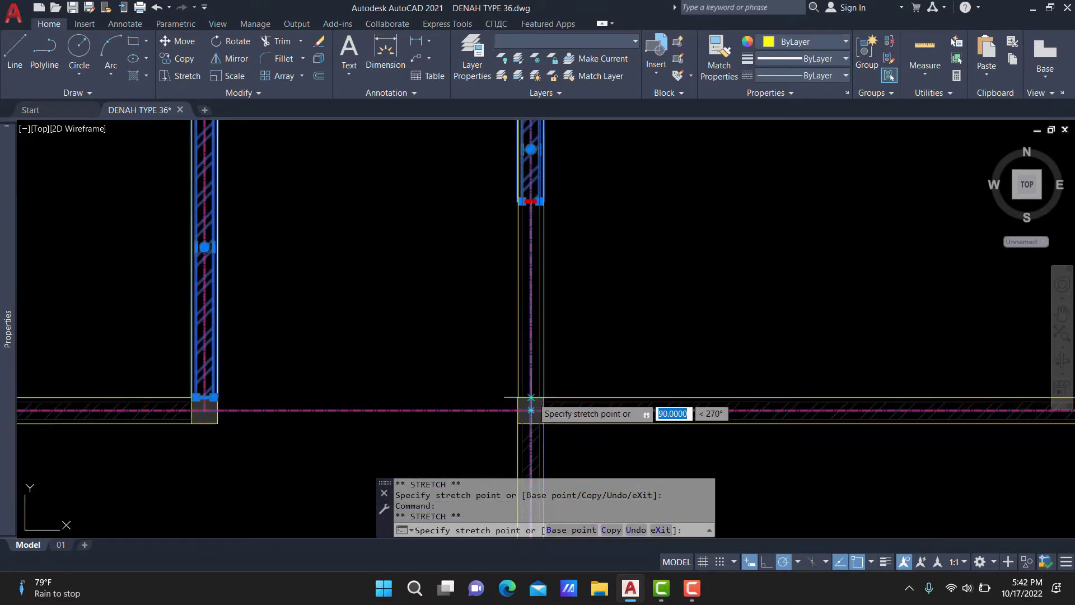
scroll(531, 397, down, 4)
key(Escape)
Try stretching the upper hatched wall's end.
click(671, 207)
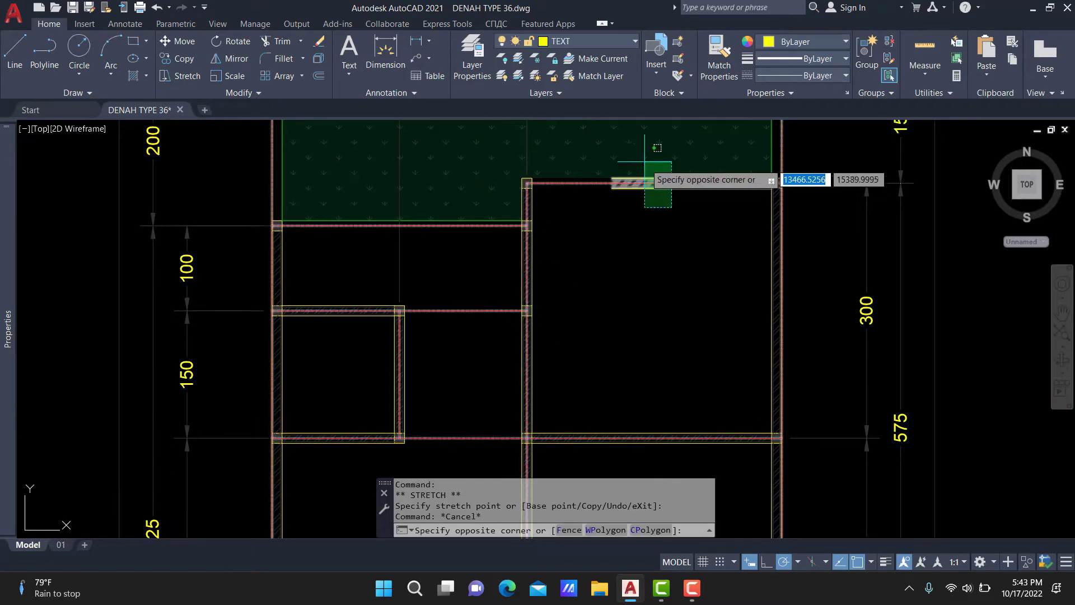
click(644, 162)
scroll(638, 165, up, 6)
click(507, 242)
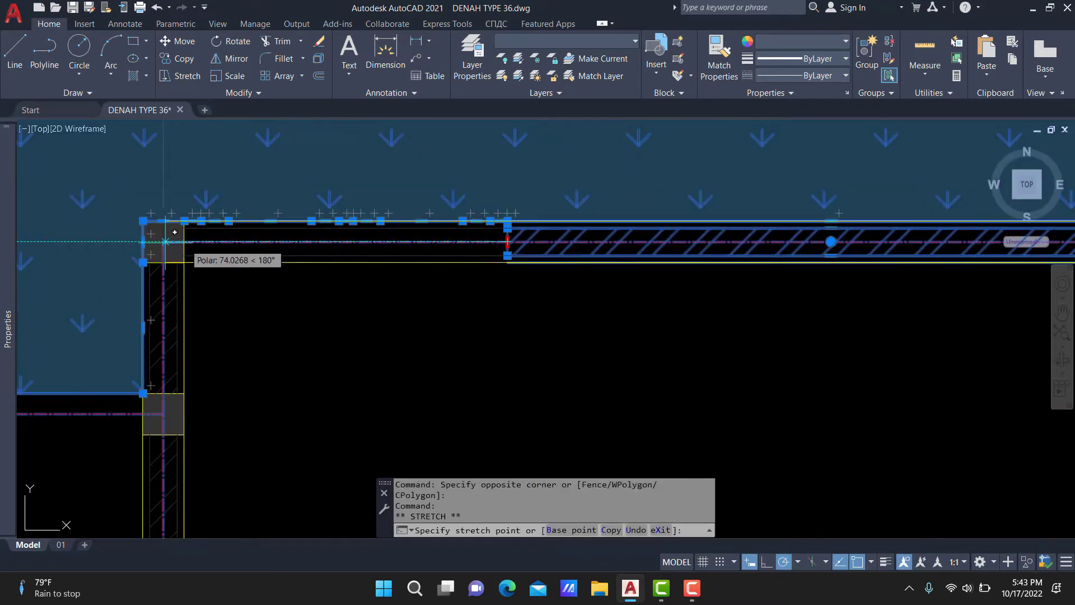
key(Escape)
scroll(506, 259, down, 4)
scroll(480, 271, up, 4)
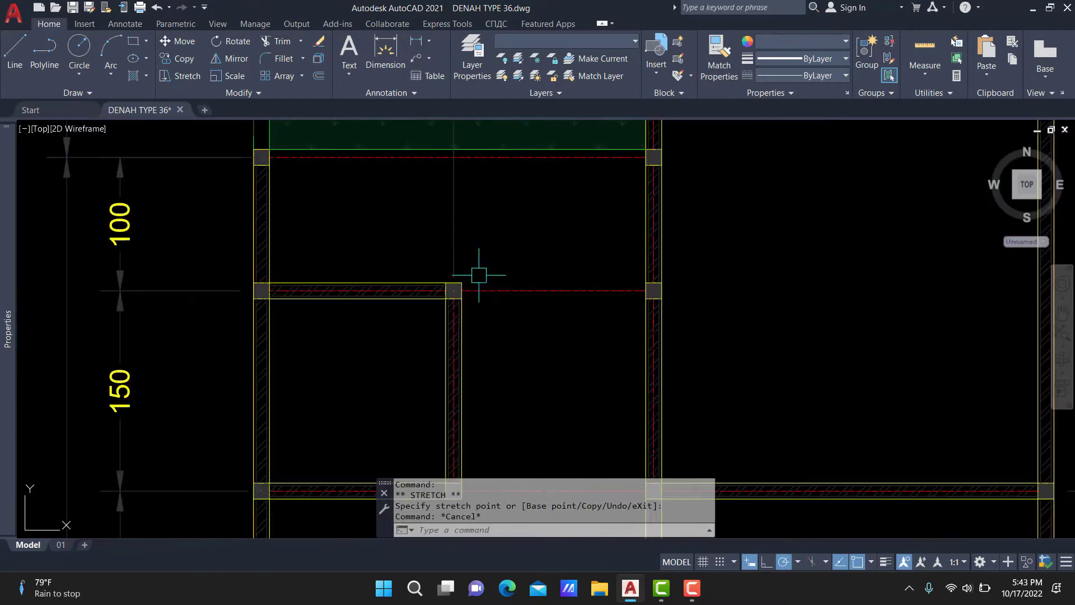
scroll(416, 235, up, 2)
Copy the three hatched beam pieces across the gap to the next column.
click(417, 235)
click(381, 288)
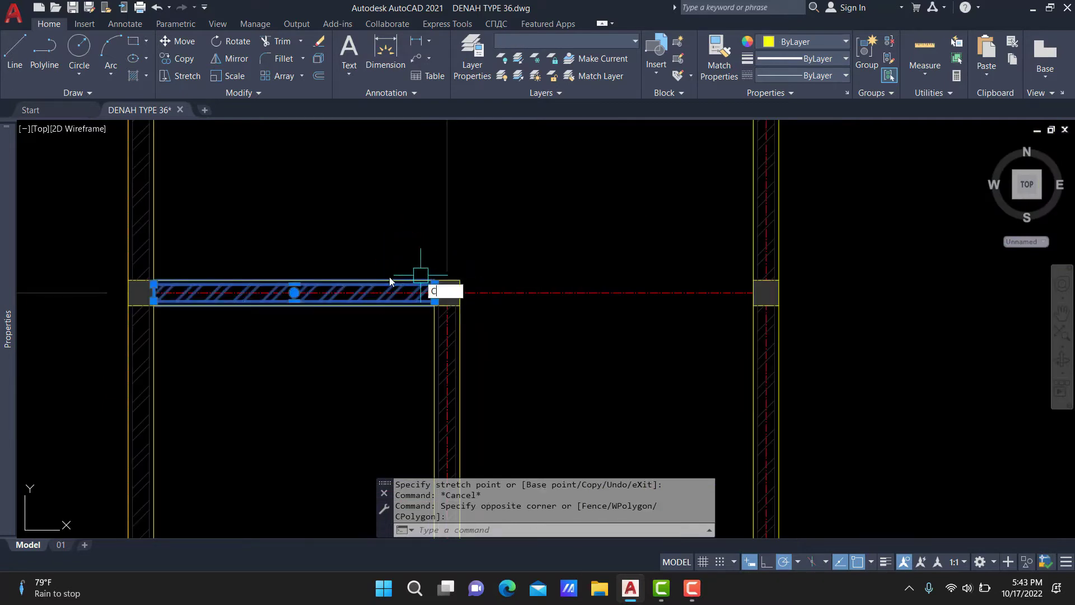
text(co)
key(Return)
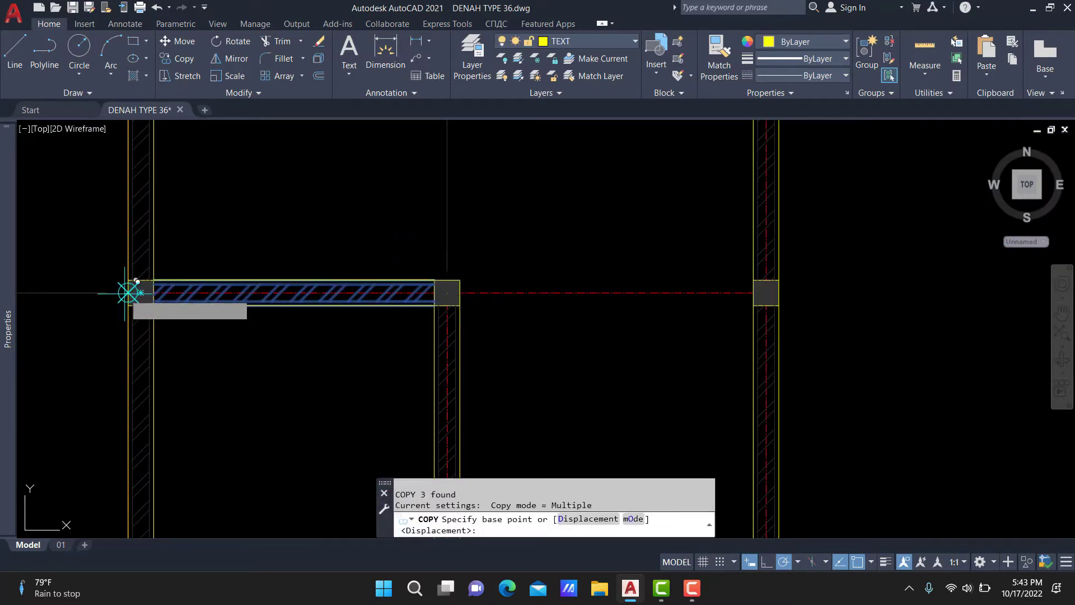
click(128, 292)
click(435, 292)
key(Return)
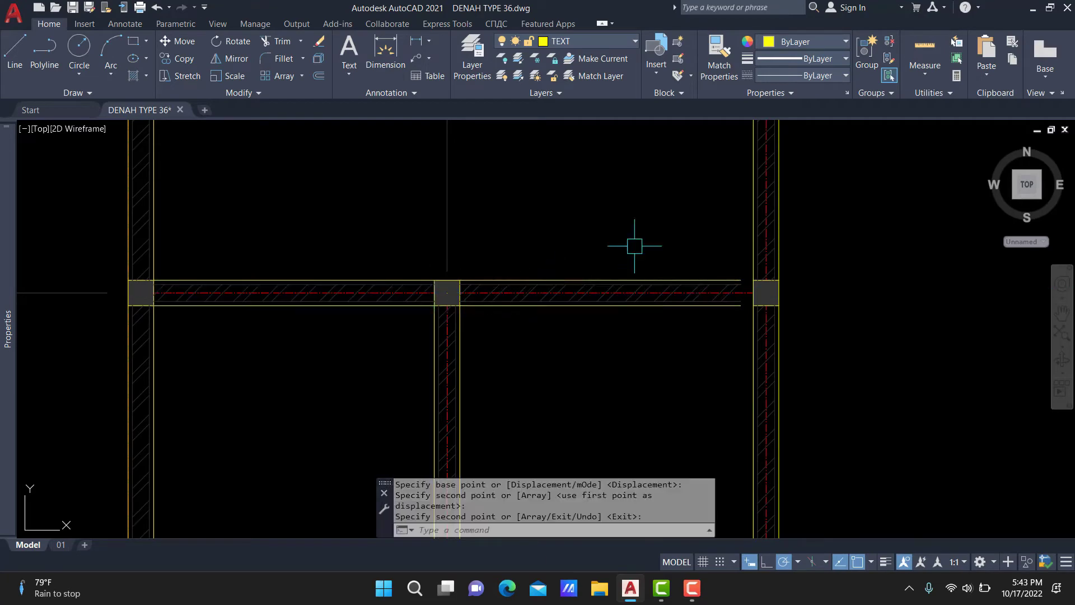
Try stretching the copied beam's end.
click(657, 230)
click(631, 307)
scroll(728, 291, up, 2)
scroll(724, 314, up, 2)
click(724, 313)
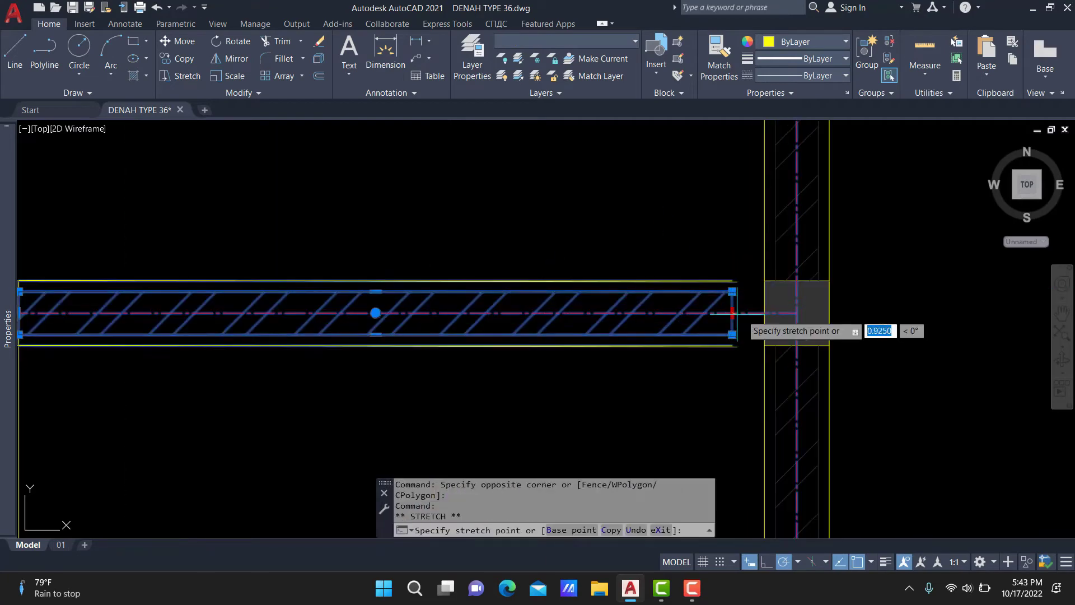
key(Escape)
scroll(728, 314, down, 5)
Pan and zoom to the column below the 100 dimension.
mouse_move(582, 268)
middle_down()
mouse_move(667, 236)
mouse_move(529, 68)
middle_up()
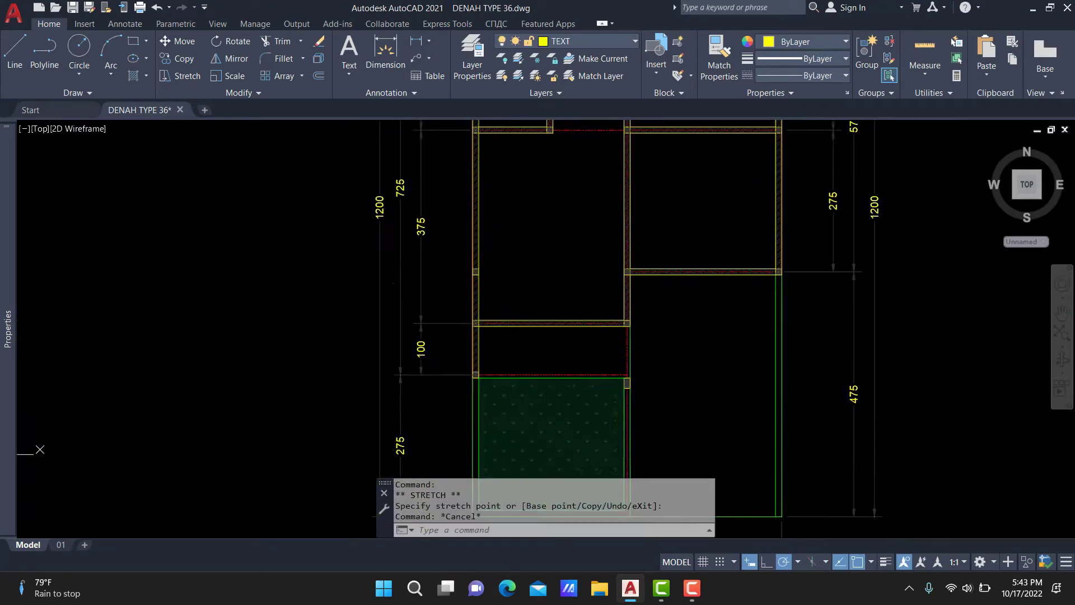
scroll(453, 325, up, 2)
scroll(453, 325, up, 2)
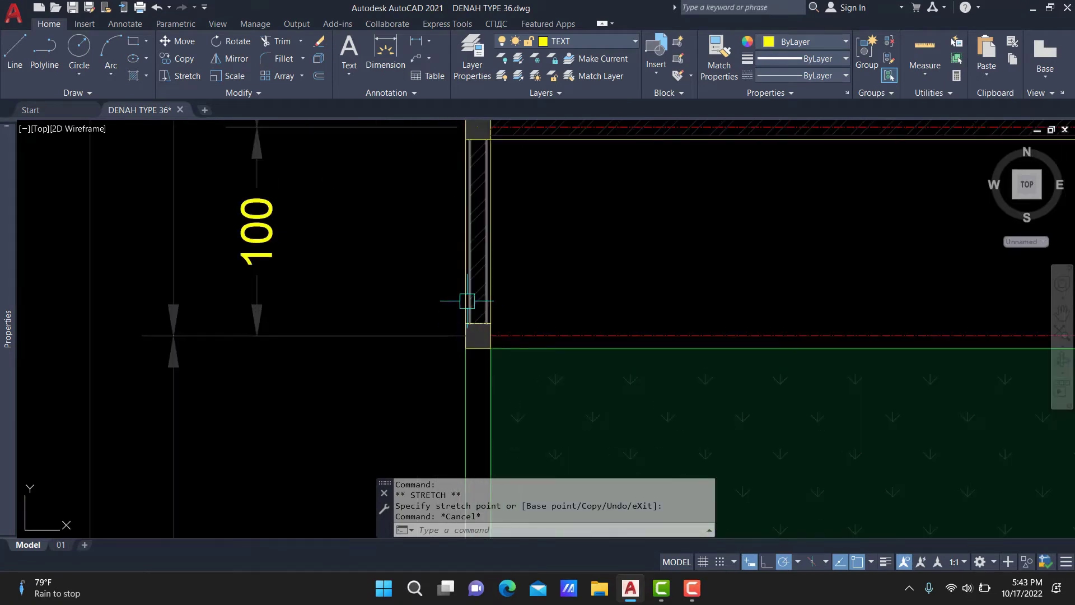
middle_drag(456, 324, 487, 306)
scroll(487, 305, up, 2)
middle_drag(434, 355, 363, 345)
text(PL)
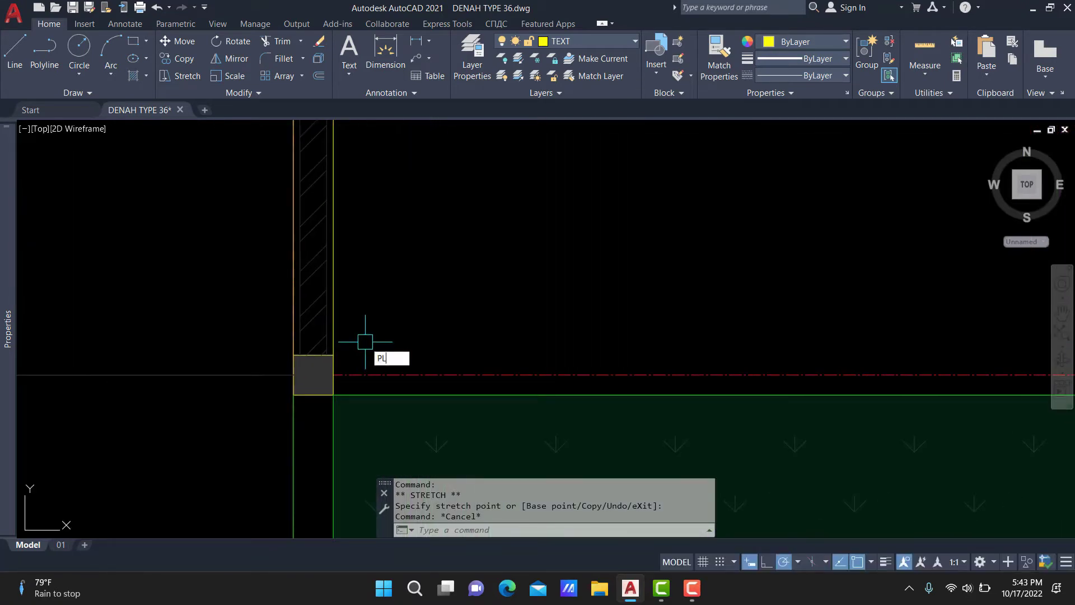
Draw a polyline from the column corner to the next column along the room edge.
key(Return)
click(313, 374)
scroll(313, 374, down, 3)
key(Escape)
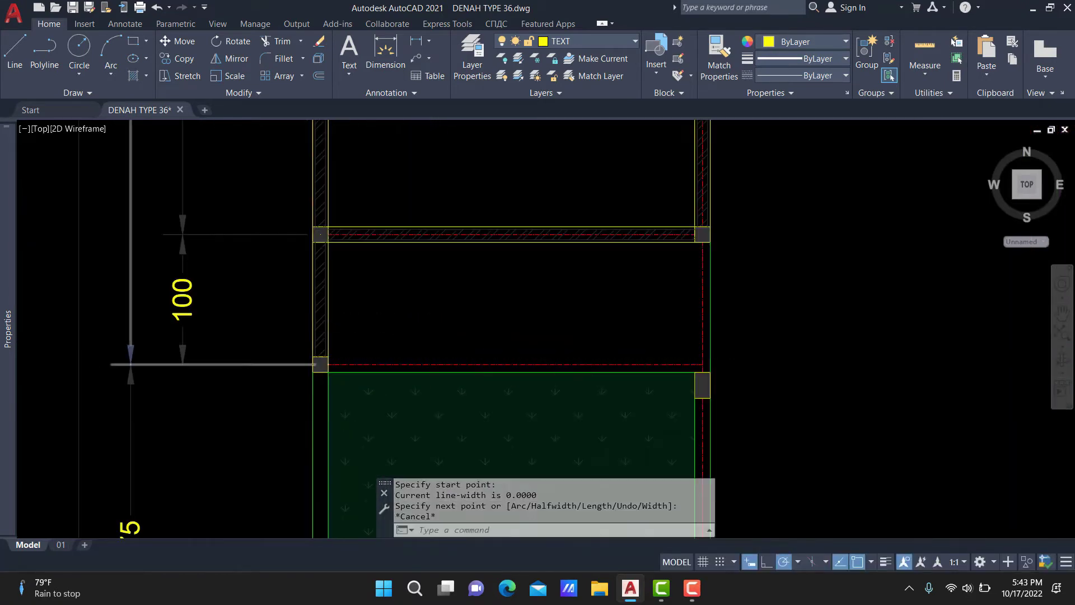
key(Return)
scroll(335, 375, up, 3)
click(334, 356)
scroll(642, 378, down, 3)
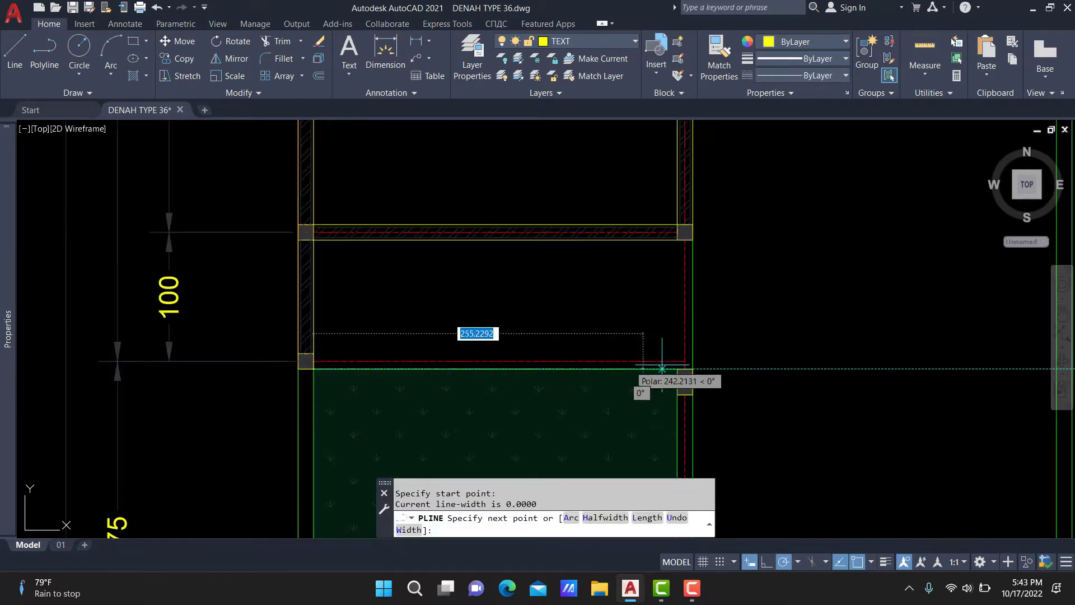
scroll(644, 376, up, 3)
click(659, 377)
scroll(702, 287, down, 3)
scroll(674, 227, up, 3)
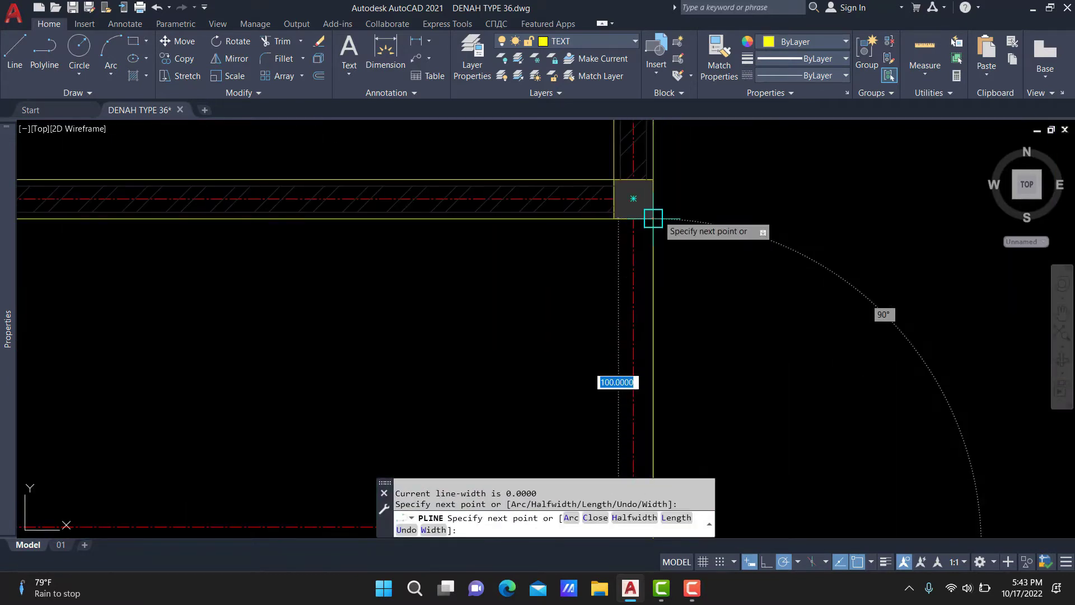
scroll(675, 227, up, 1)
key(Escape)
Offset the vertical wall line 120 into the room.
key(o)
key(Return)
text(12)
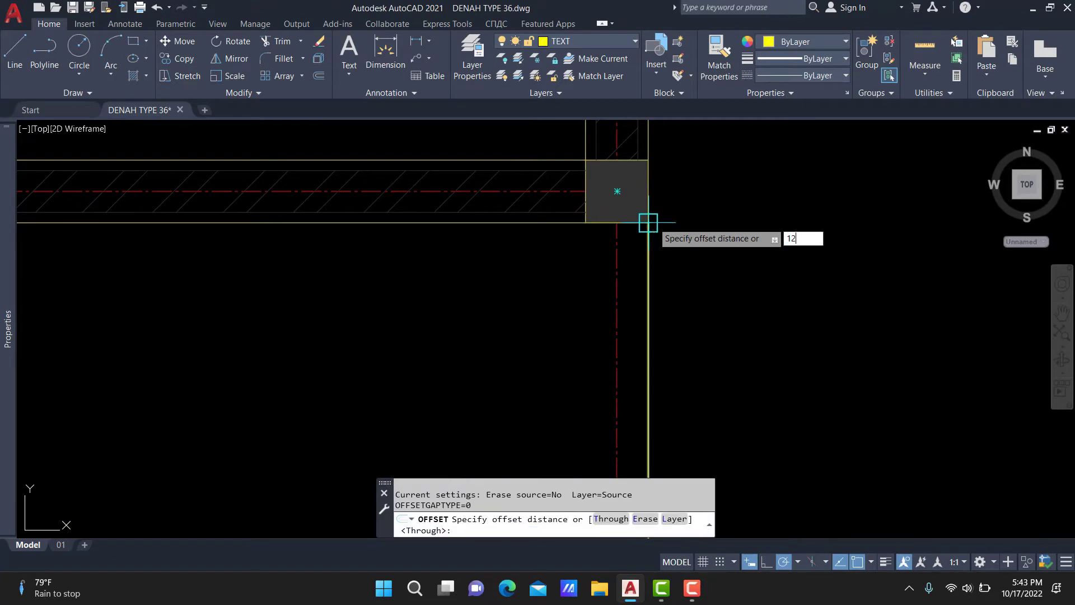
text(0)
key(Return)
click(648, 246)
key(Escape)
key(Return)
text(12)
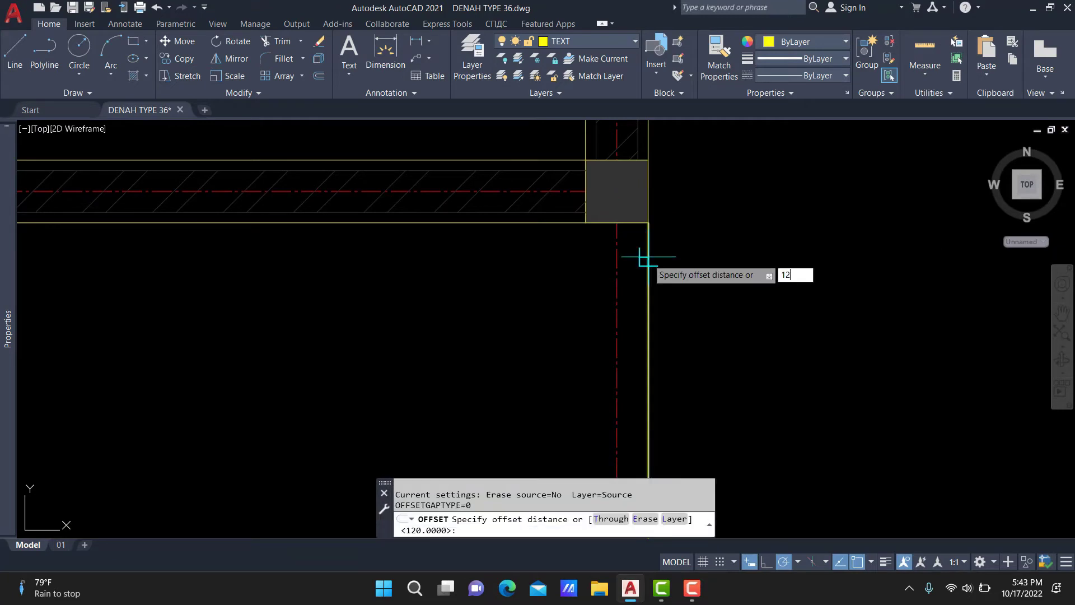
text(0)
key(Return)
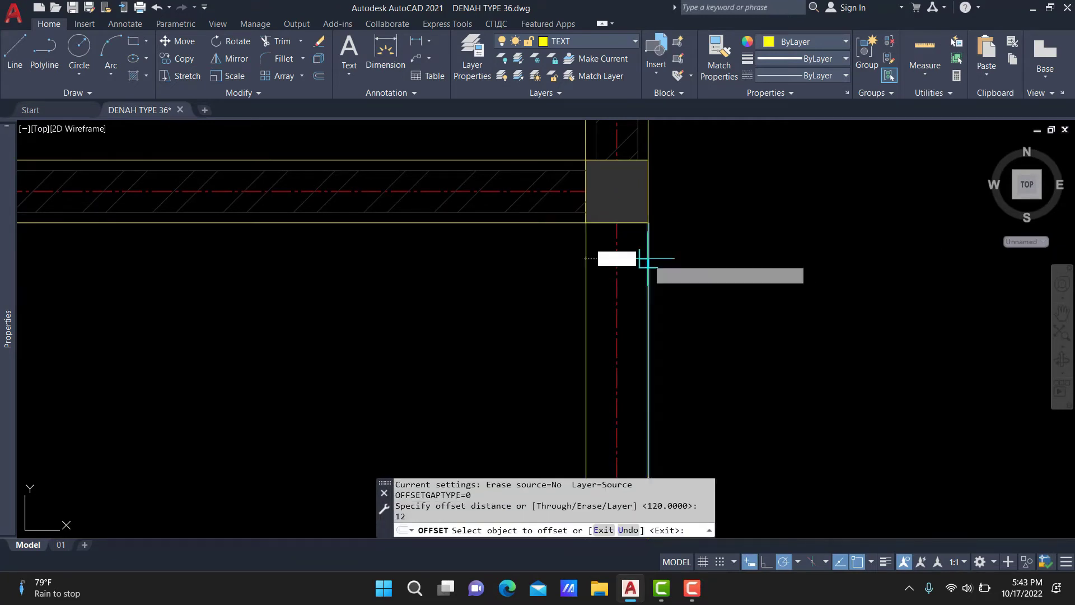
click(647, 254)
click(586, 248)
key(Escape)
Try matching properties from a line on the room's right wall.
scroll(624, 315, down, 5)
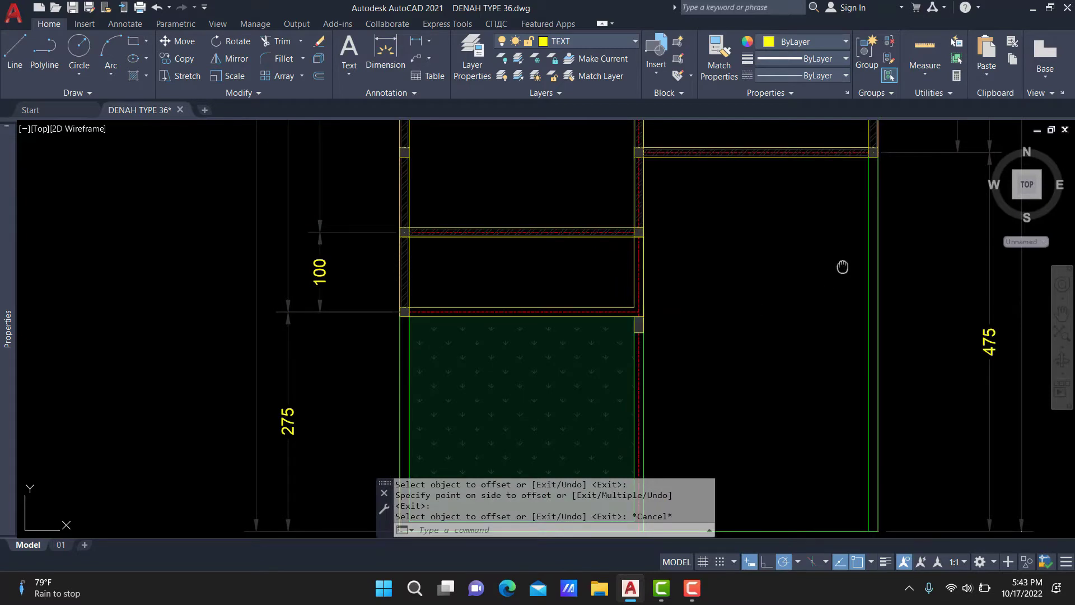
middle_drag(842, 267, 798, 286)
text(ma)
key(Return)
click(825, 286)
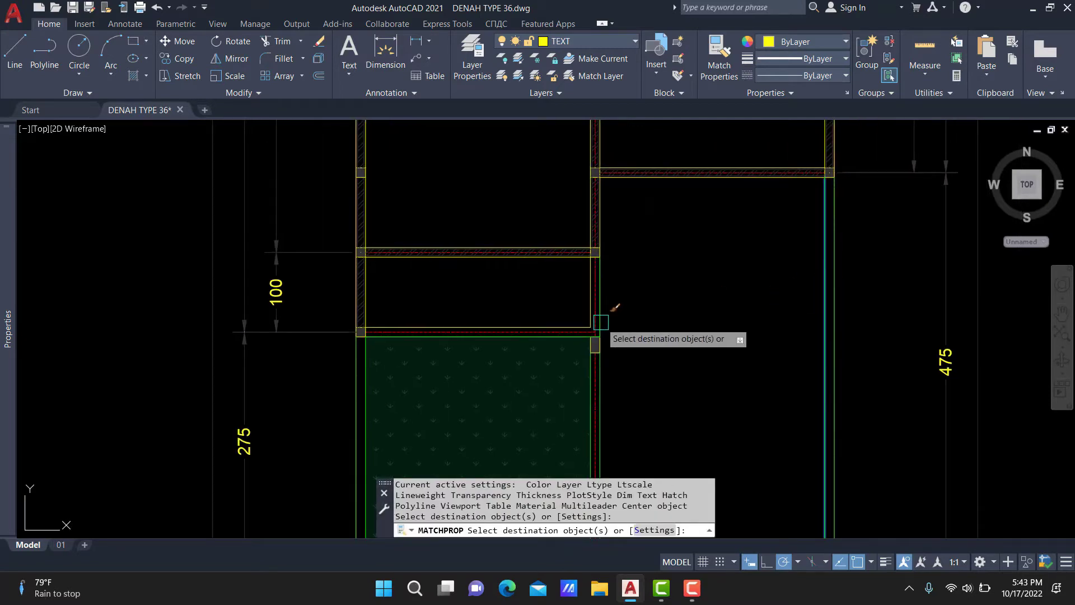
scroll(587, 315, down, 8)
scroll(539, 247, up, 7)
scroll(411, 239, up, 3)
key(Escape)
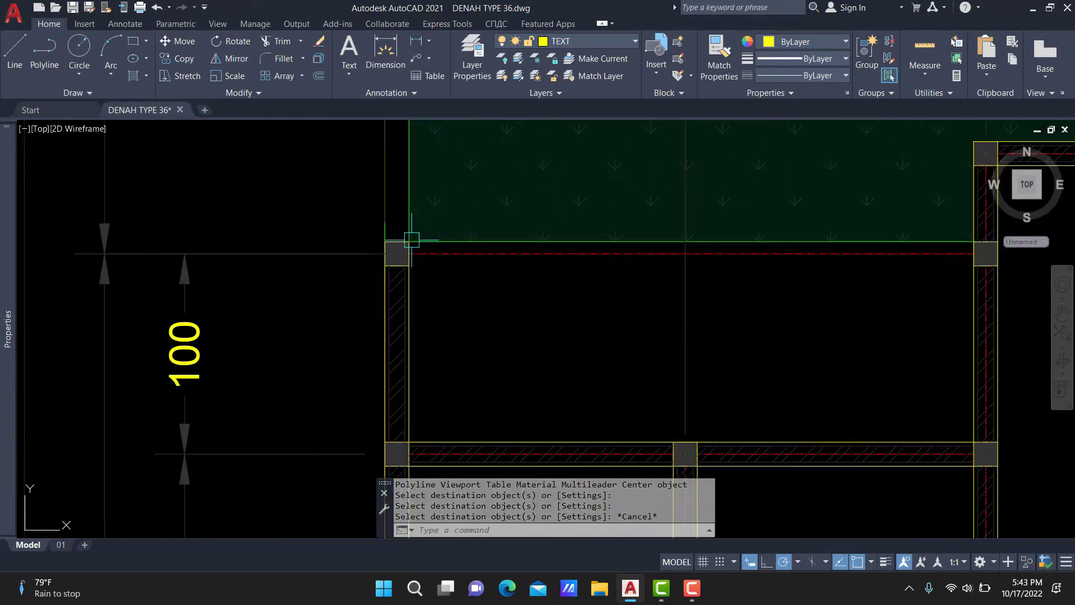
Try offsetting another wall line with the offset command.
text(o)
key(Return)
key(Return)
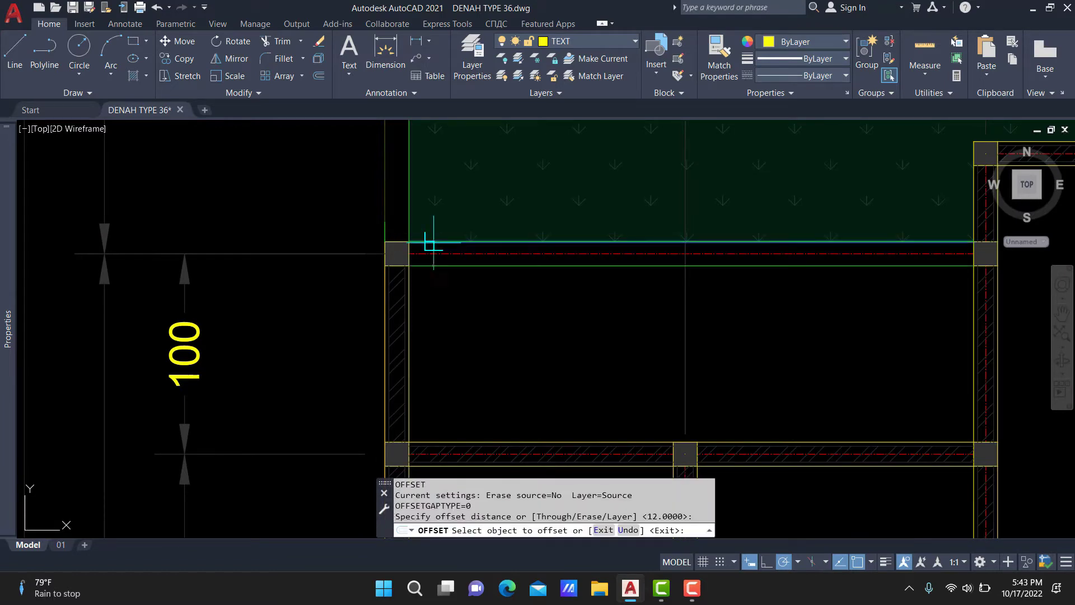
click(427, 241)
key(Escape)
scroll(693, 256, down, 5)
middle_drag(694, 255, 661, 227)
Regenerate the display with RE and save DENAH TYPE 36.dwg.
text(RE)
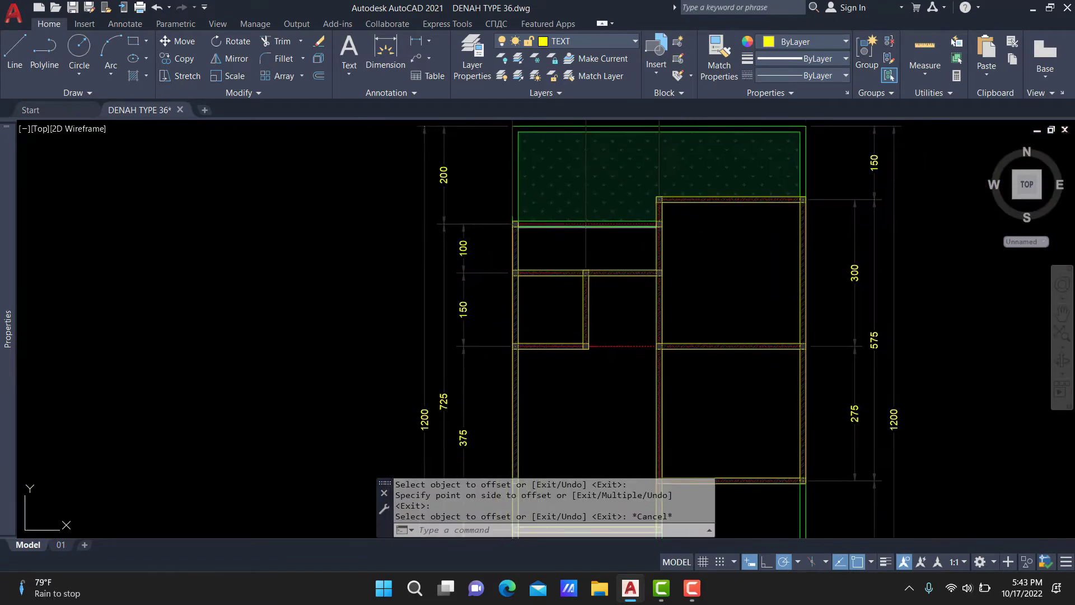
key(Return)
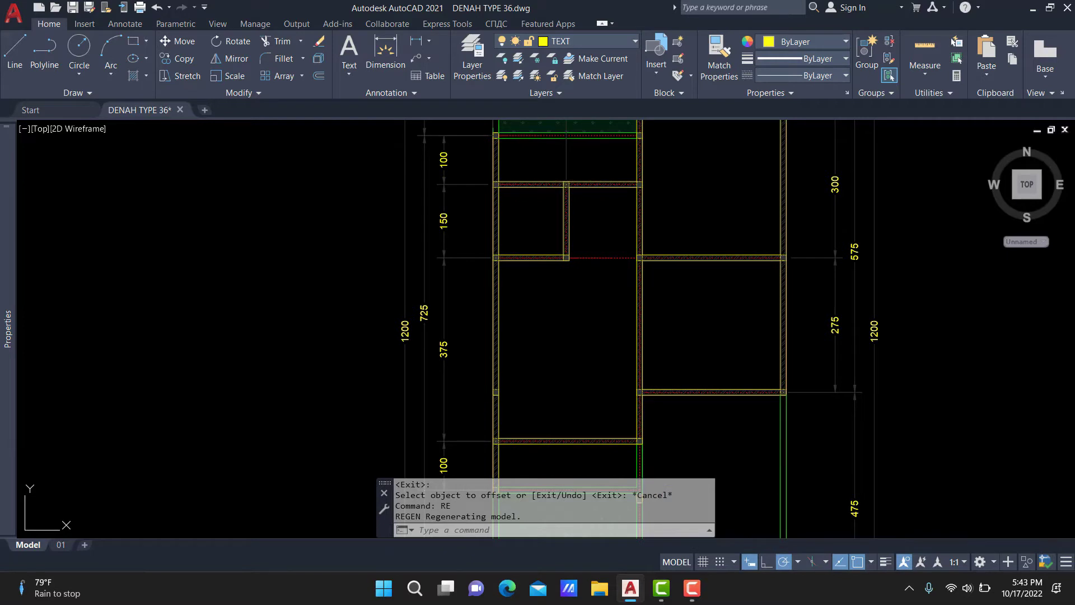
key(ctrl+s)
Make SOFT LINE the current layer and bring the upper rooms into view.
click(601, 38)
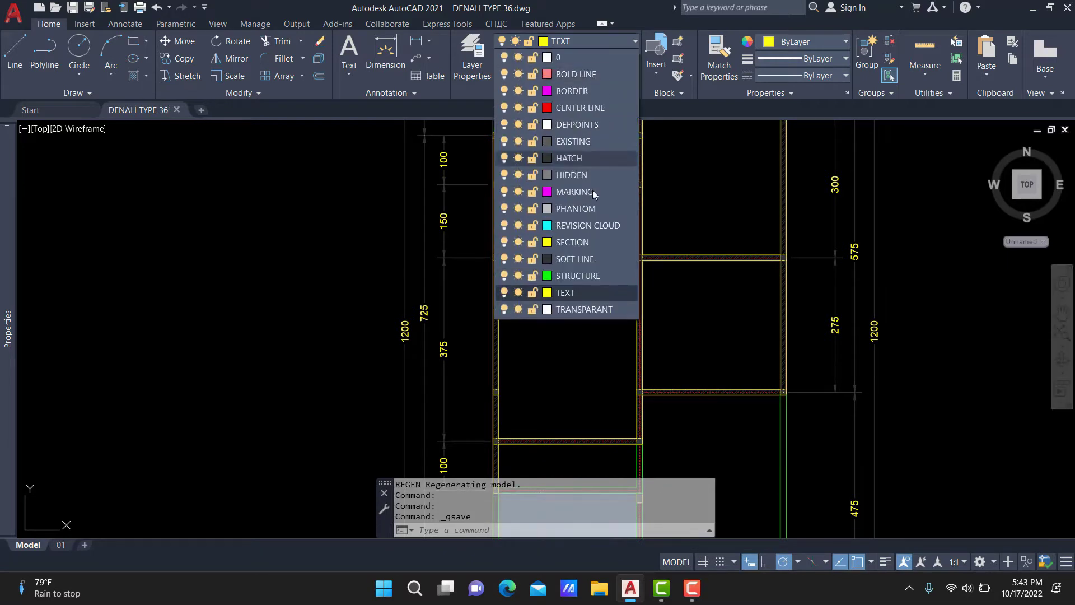
click(596, 262)
middle_drag(576, 270, 548, 298)
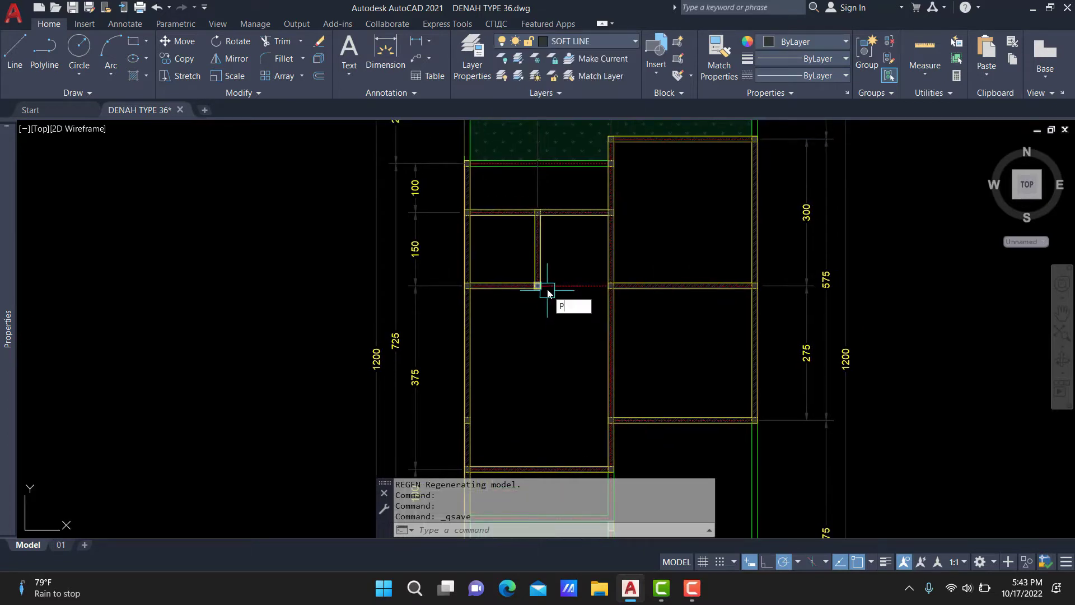
scroll(547, 240, up, 2)
scroll(542, 174, up, 2)
Draw the first two room rectangles with REC, snapping to inner wall and column corners.
text(RE)
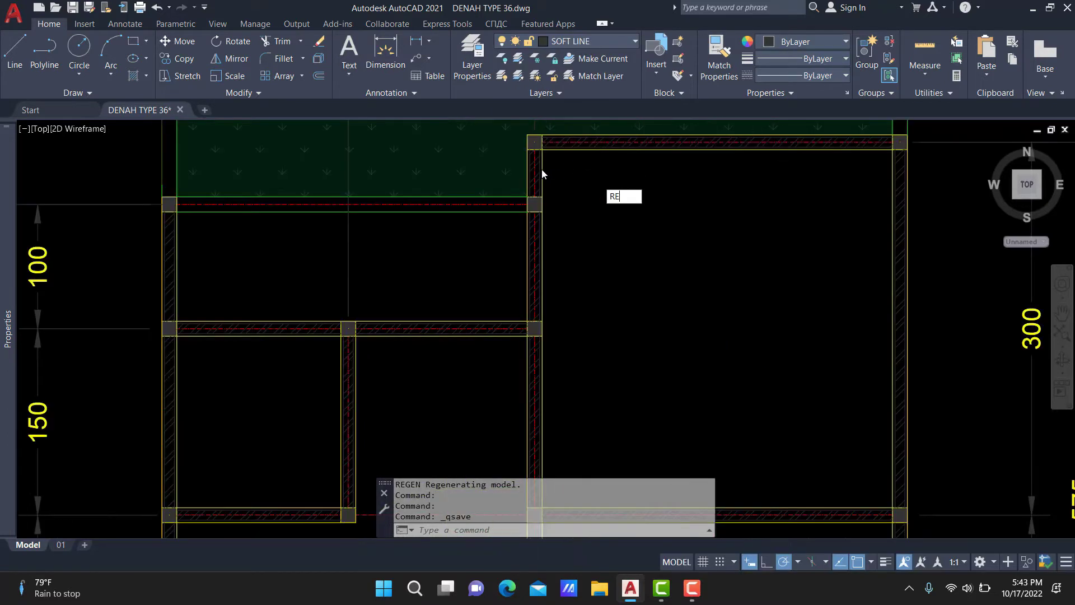
scroll(542, 174, up, 5)
text(C)
key(Return)
click(505, 173)
scroll(713, 304, down, 2)
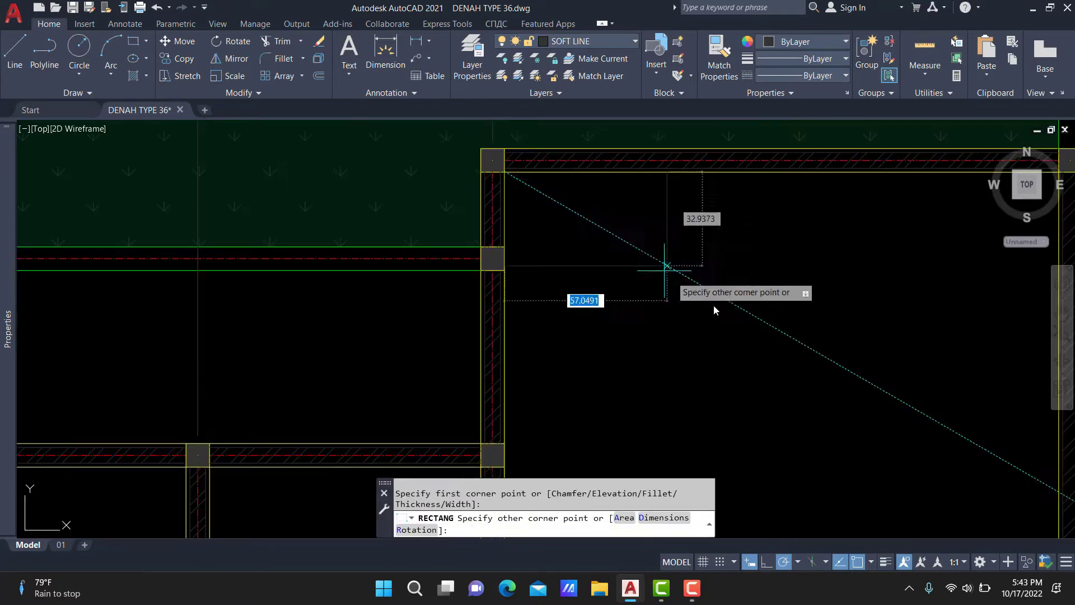
scroll(702, 393, up, 2)
click(704, 387)
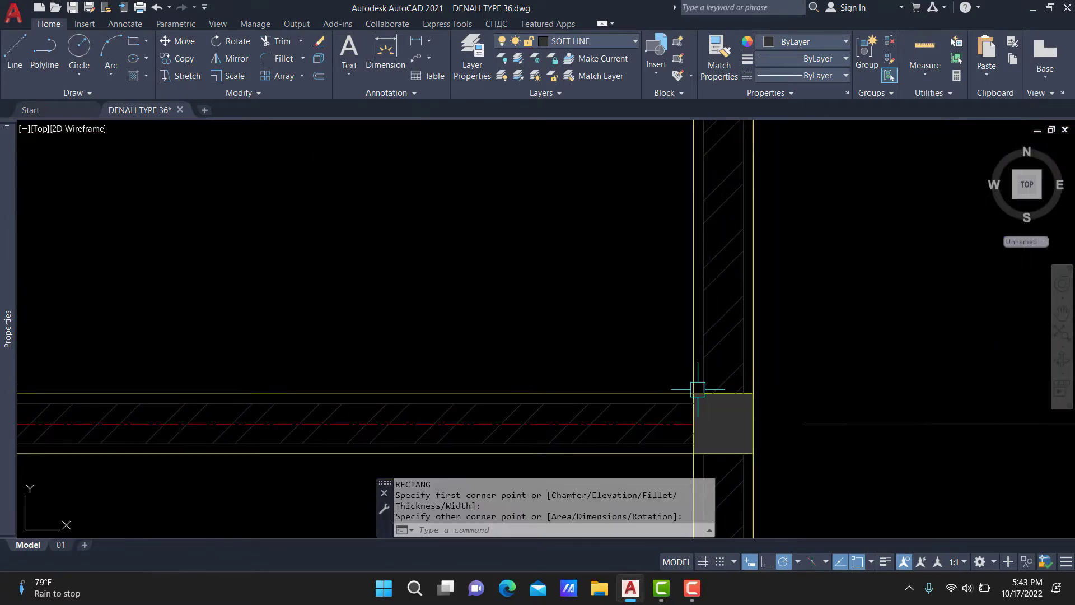
scroll(667, 247, down, 2)
middle_drag(667, 247, 687, 310)
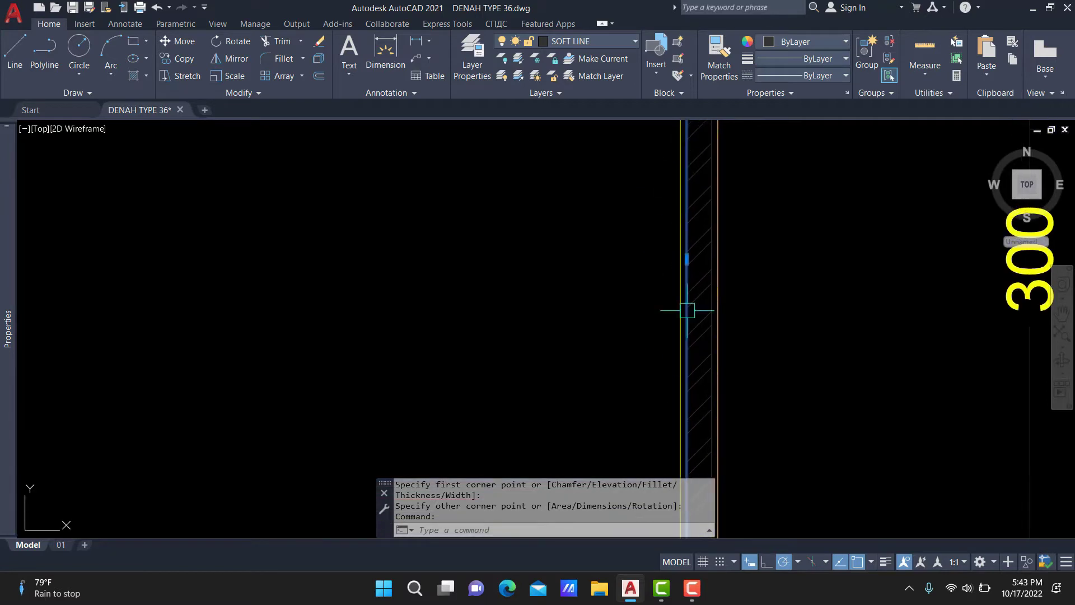
click(687, 258)
key(Escape)
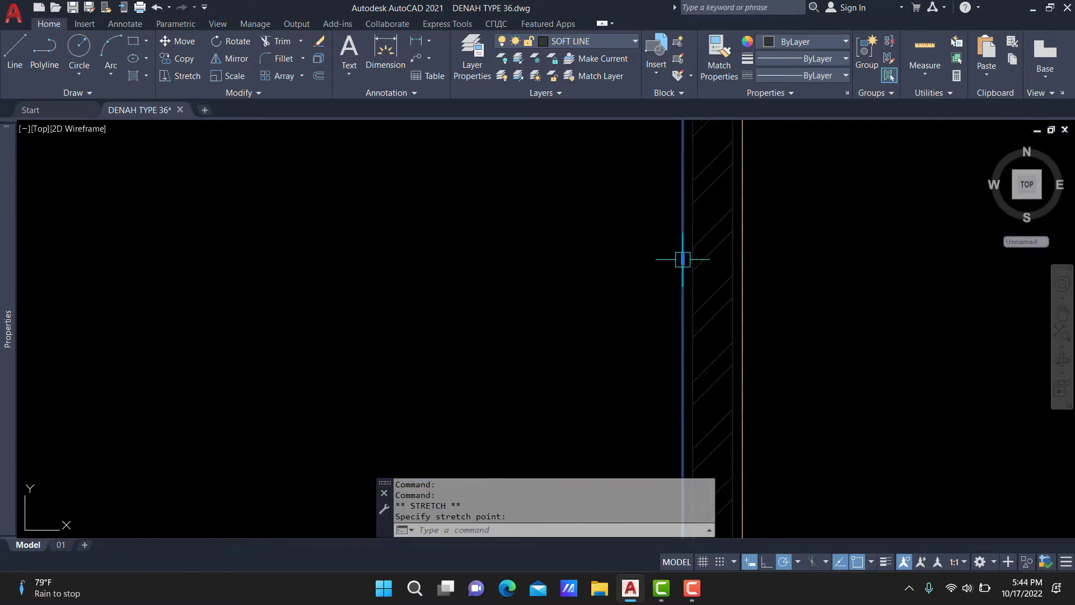
scroll(657, 232, down, 3)
key(Return)
scroll(464, 358, up, 3)
scroll(456, 313, up, 3)
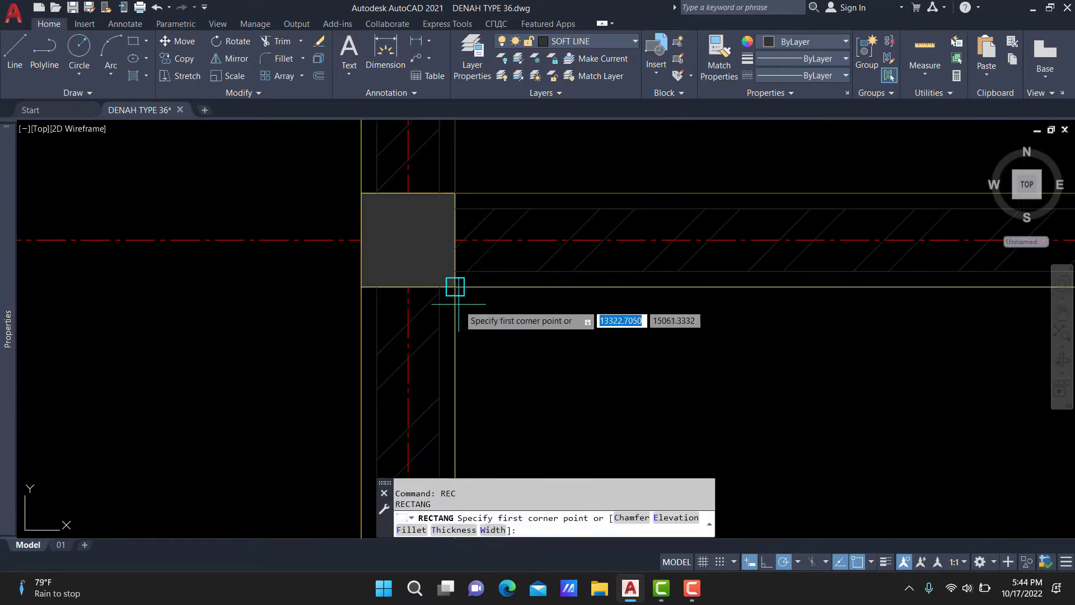
click(452, 287)
scroll(504, 252, down, 3)
scroll(647, 343, down, 3)
scroll(583, 175, up, 3)
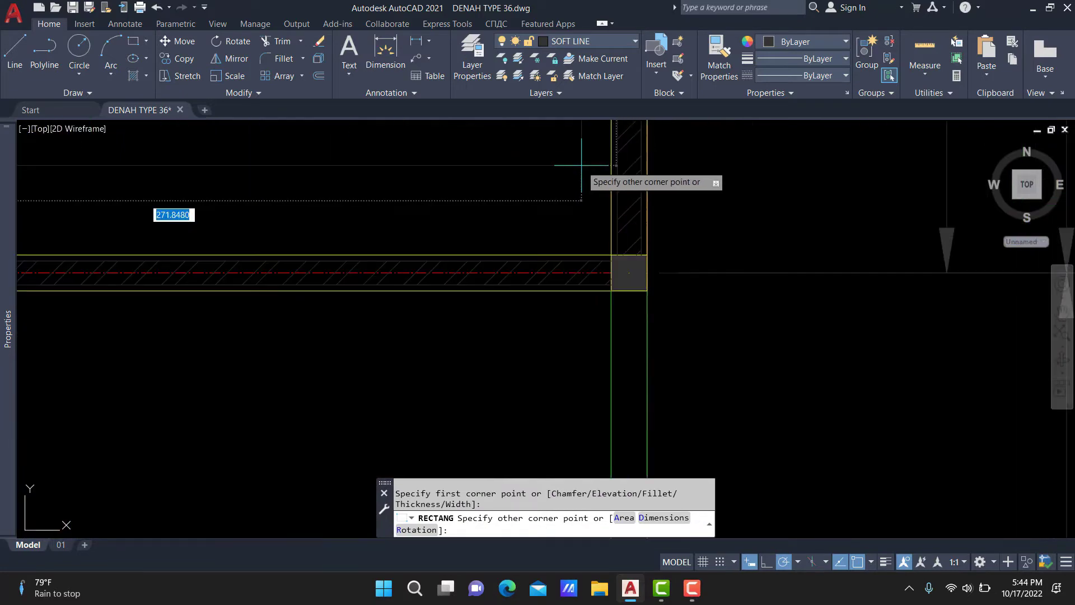
scroll(623, 305, up, 3)
click(624, 306)
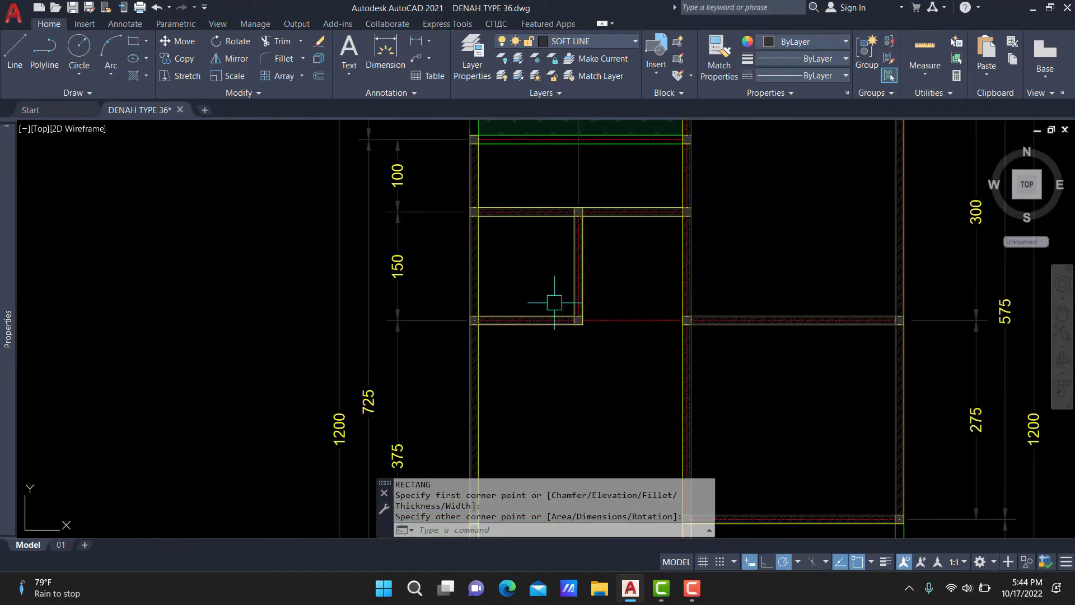
scroll(557, 300, up, 5)
Draw three more rectangles outlining the remaining rooms between the wall corners.
key(Return)
click(631, 208)
scroll(528, 378, up, 3)
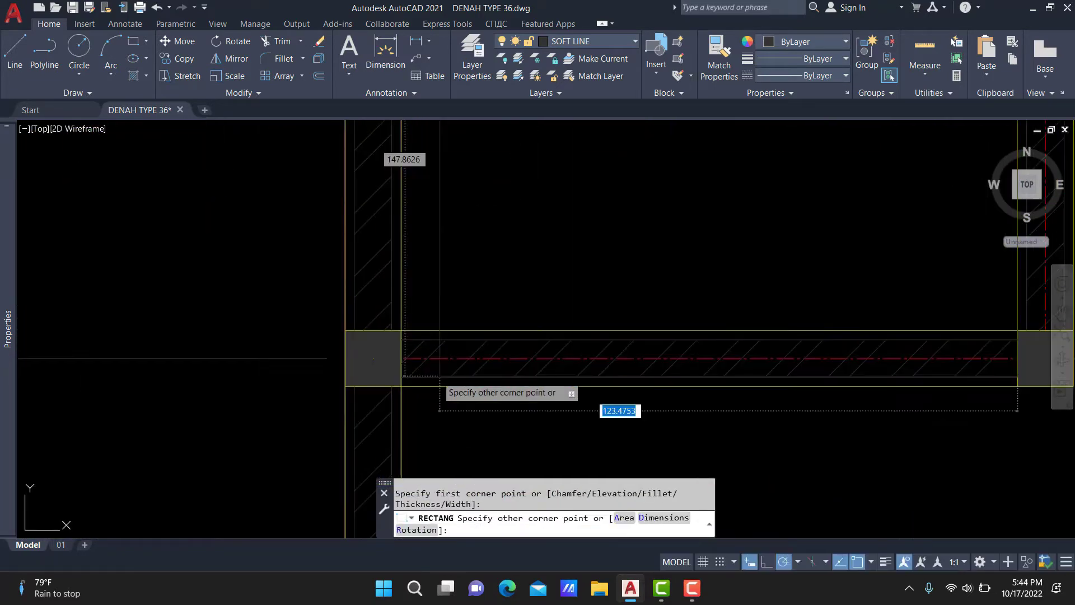
scroll(416, 310, up, 2)
click(415, 310)
scroll(415, 309, down, 5)
scroll(384, 235, up, 2)
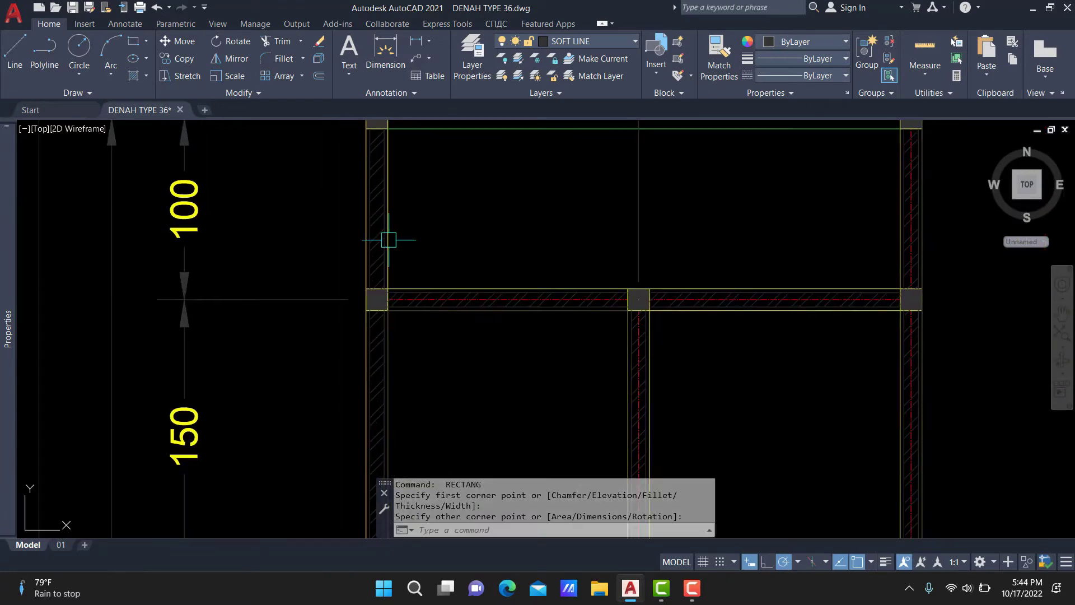
scroll(392, 302, up, 2)
key(Return)
click(404, 304)
scroll(403, 296, down, 3)
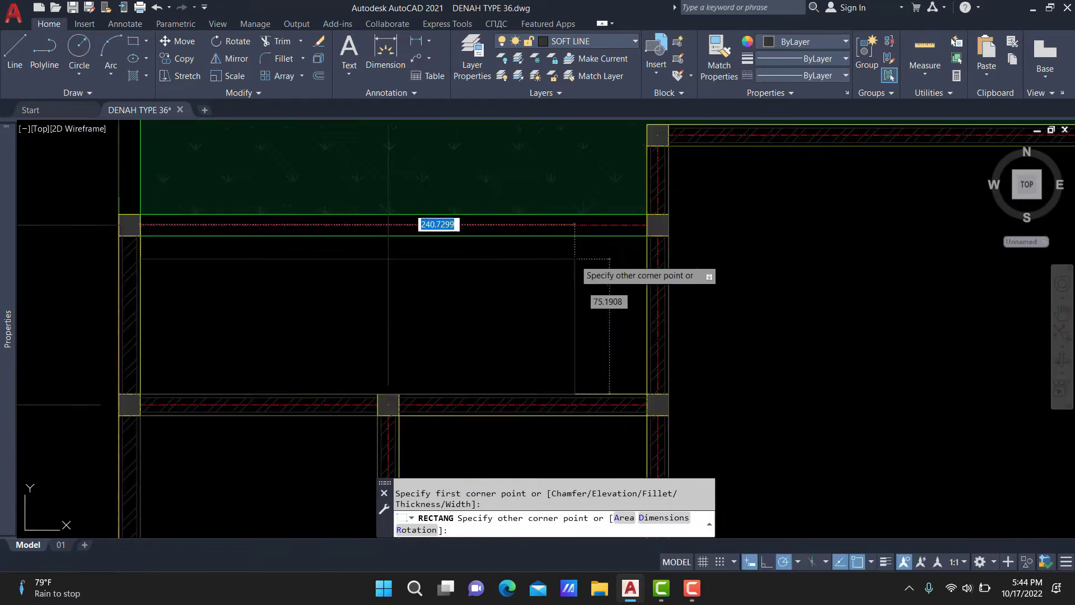
scroll(689, 220, up, 3)
click(672, 213)
scroll(645, 304, down, 3)
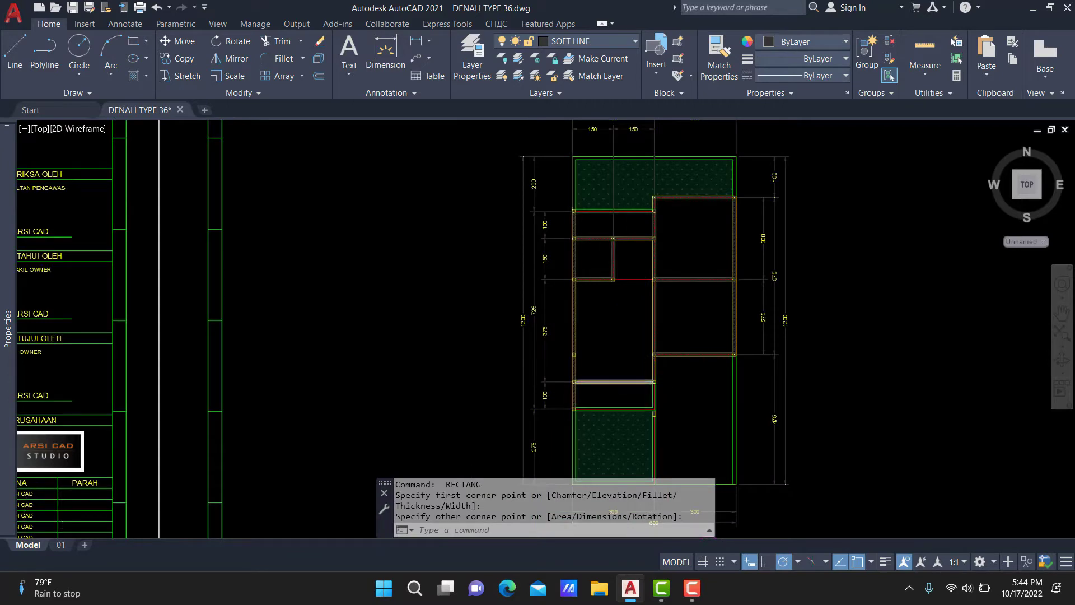
scroll(679, 372, up, 3)
scroll(679, 343, up, 2)
key(Return)
click(255, 336)
scroll(259, 432, up, 3)
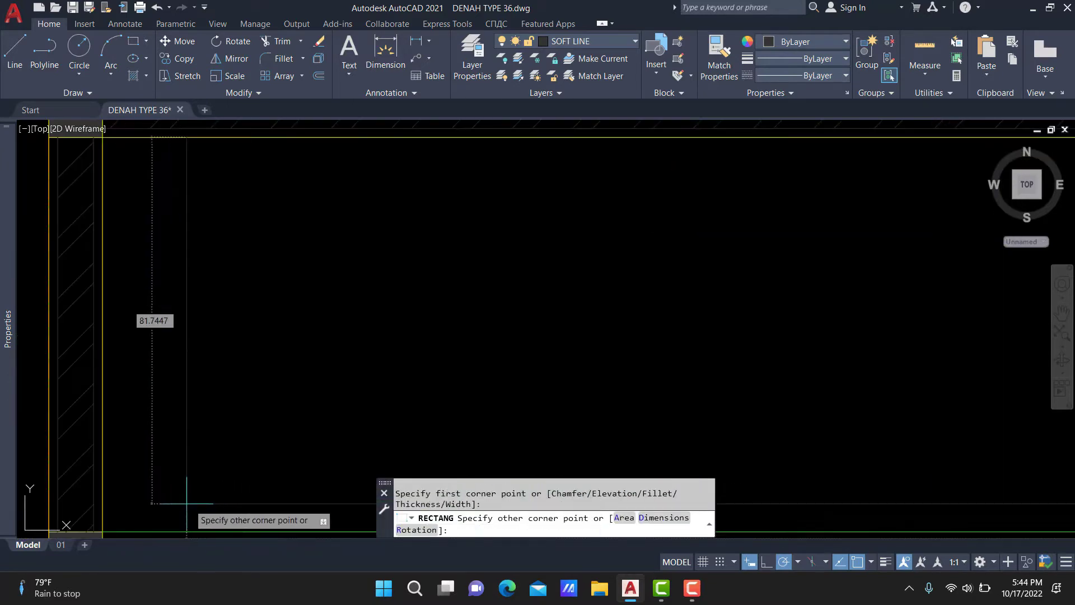
scroll(186, 502, down, 3)
click(252, 468)
scroll(252, 468, up, 3)
scroll(385, 351, down, 2)
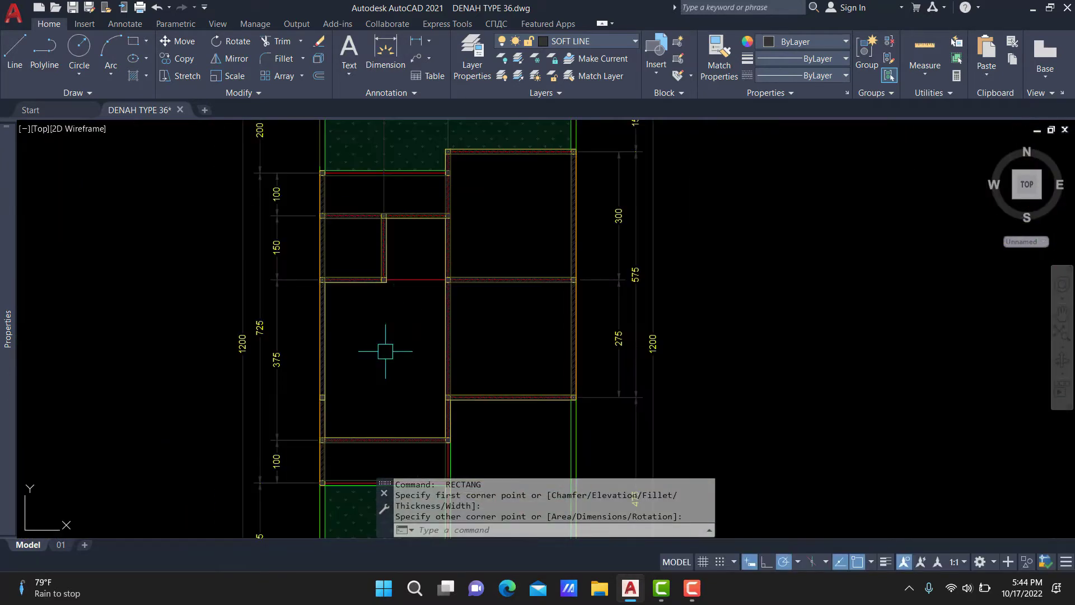
Start a polyline on the wall and add a point at the first inner wall corner.
text(L)
key(Return)
scroll(392, 291, up, 3)
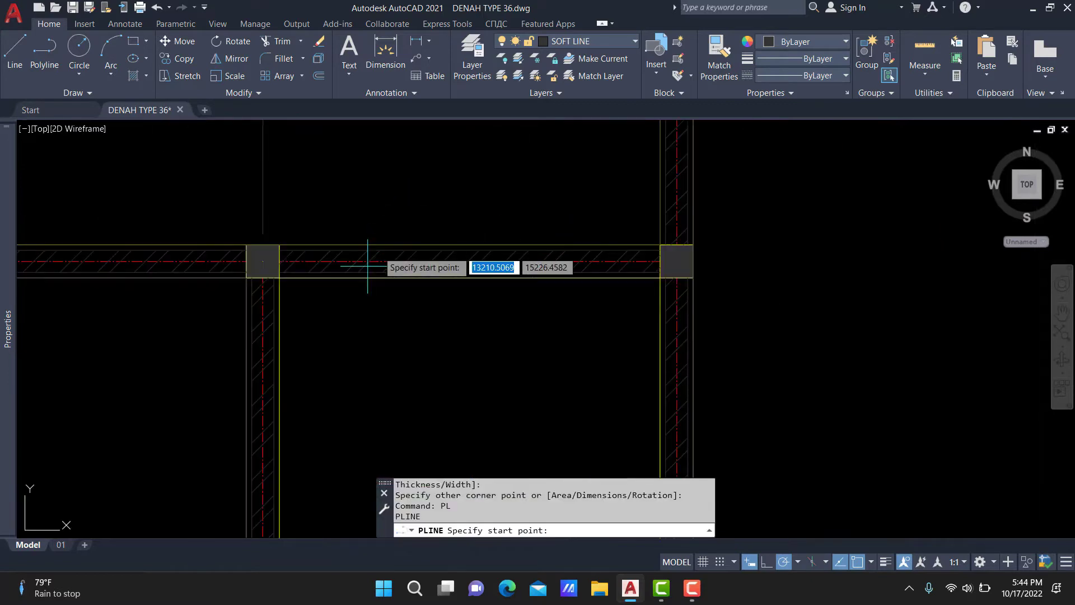
scroll(265, 258, up, 3)
click(220, 255)
scroll(291, 269, down, 2)
scroll(634, 255, up, 2)
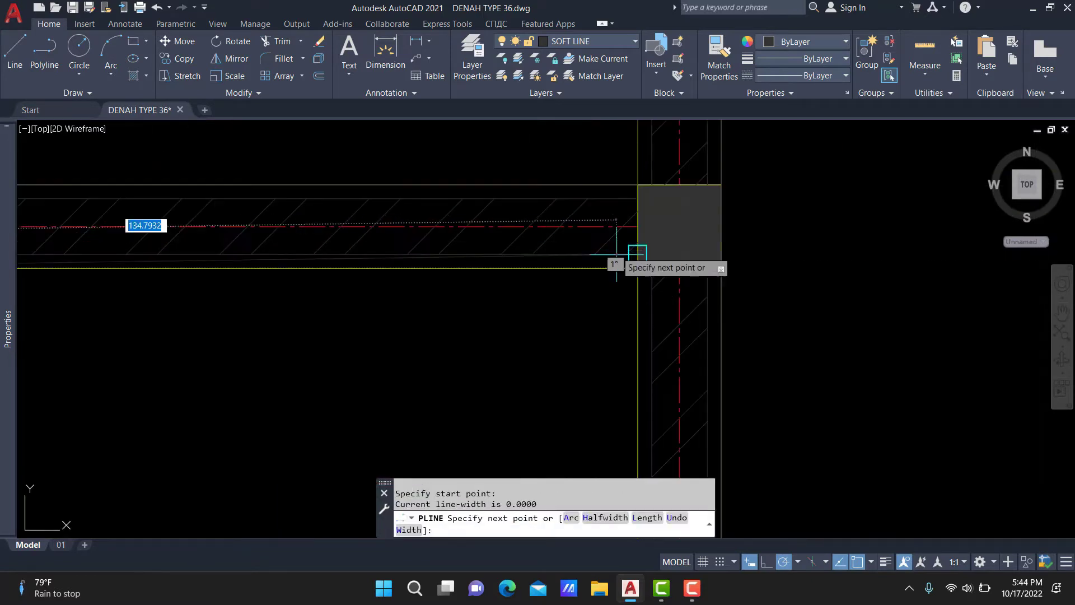
scroll(614, 245, down, 2)
scroll(613, 245, down, 2)
scroll(595, 336, up, 3)
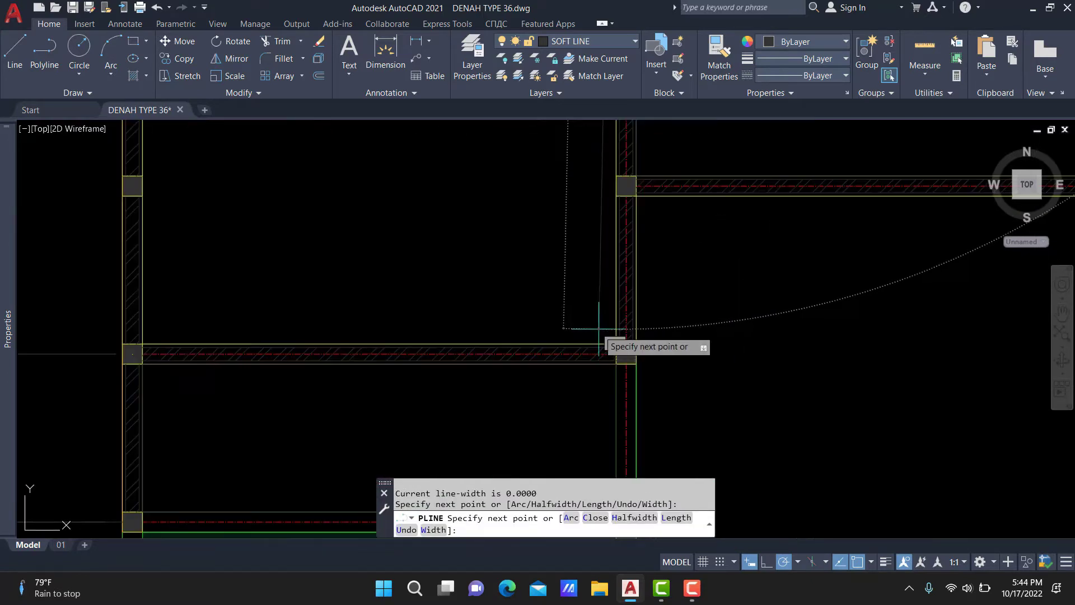
scroll(652, 384, up, 2)
click(655, 398)
Continue the polyline through two more inner wall corners, then end it.
scroll(655, 398, down, 2)
middle_drag(784, 380, 503, 364)
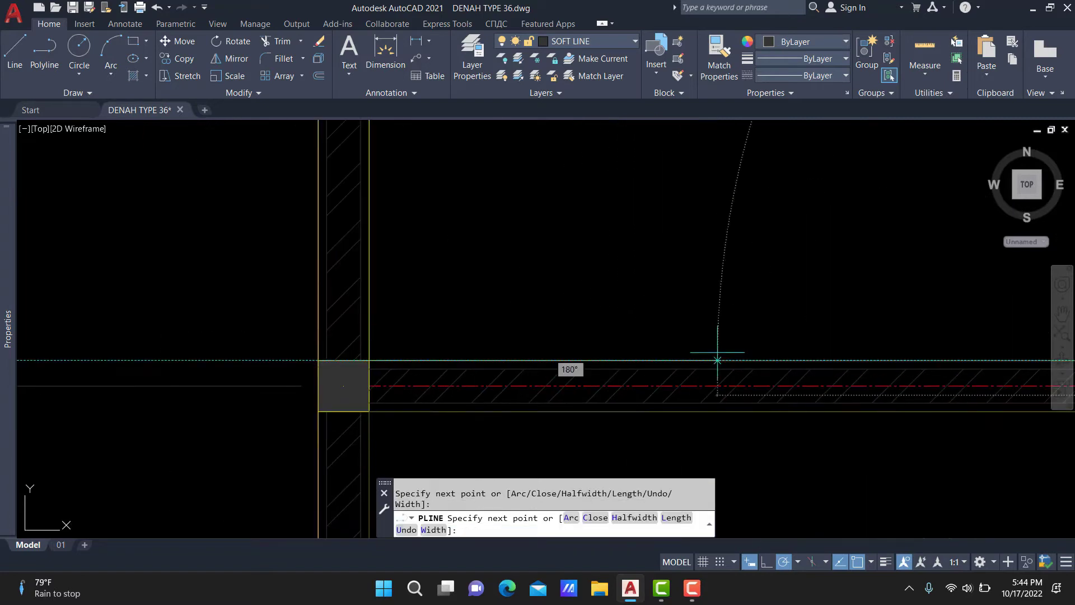
scroll(401, 359, up, 2)
scroll(451, 359, down, 2)
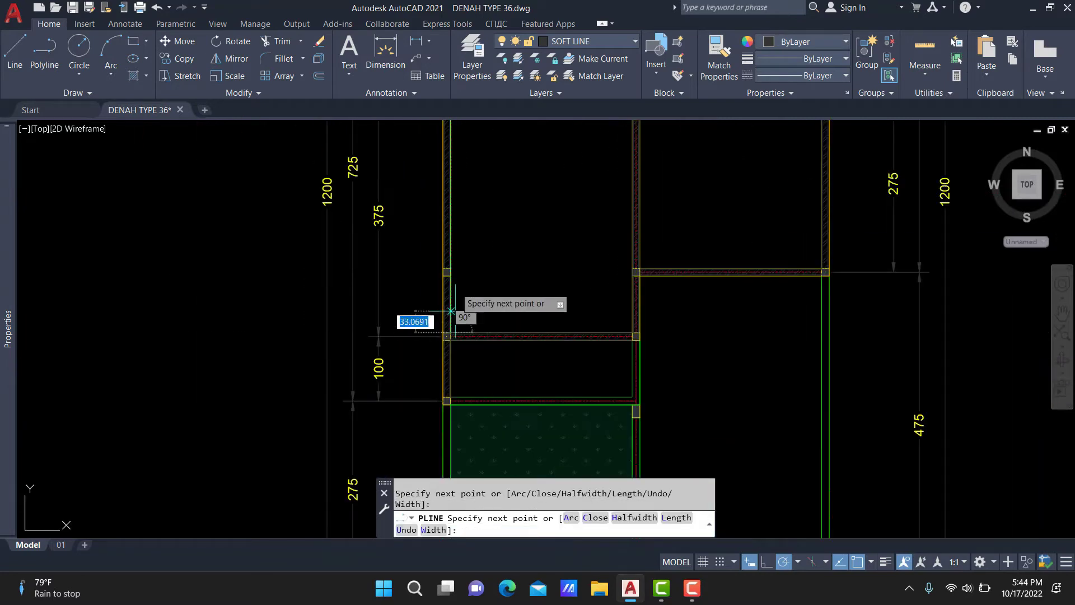
middle_drag(406, 319, 412, 403)
scroll(411, 403, up, 2)
scroll(427, 348, up, 1)
click(427, 347)
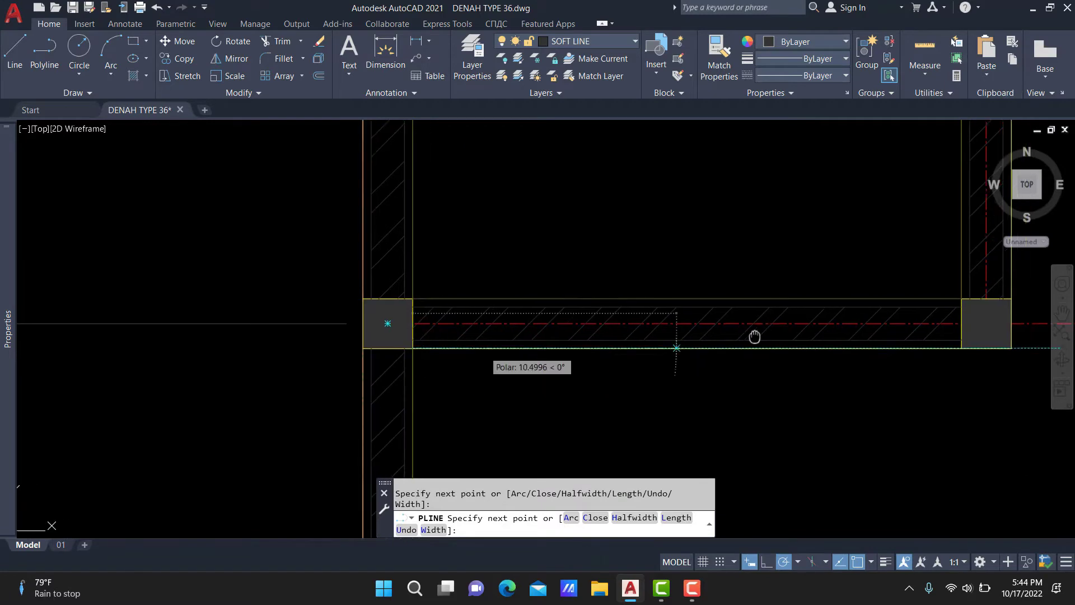
middle_drag(753, 335, 364, 336)
click(634, 352)
scroll(635, 351, down, 2)
middle_drag(523, 263, 511, 384)
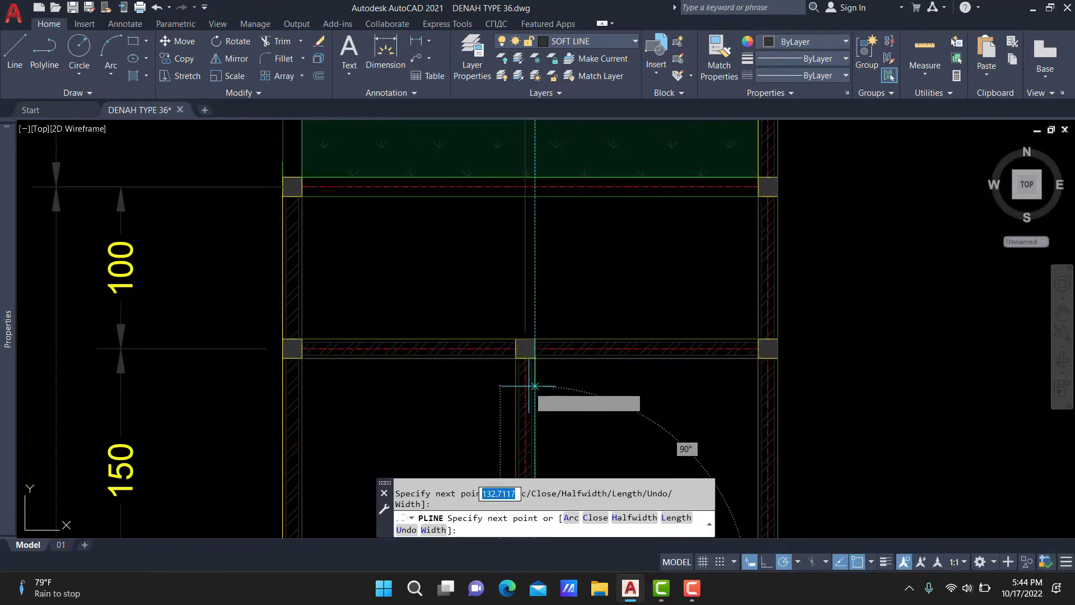
scroll(542, 276, up, 2)
scroll(543, 273, down, 3)
scroll(583, 252, down, 2)
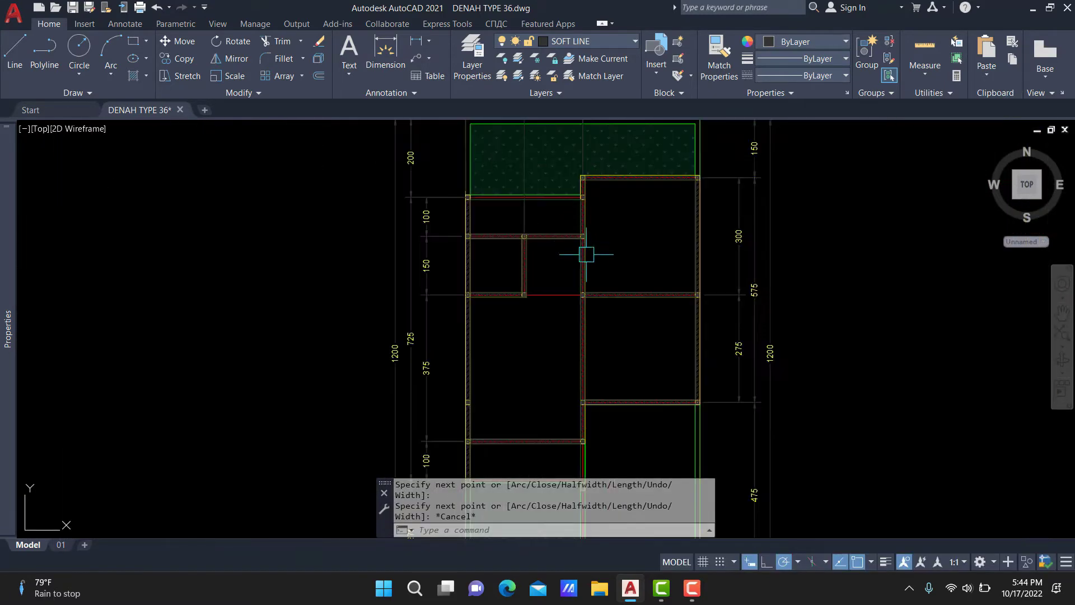
key(Escape)
Regenerate the display and offset two wall lines 4 units into the room.
text(RE)
key(Return)
middle_drag(609, 268, 561, 254)
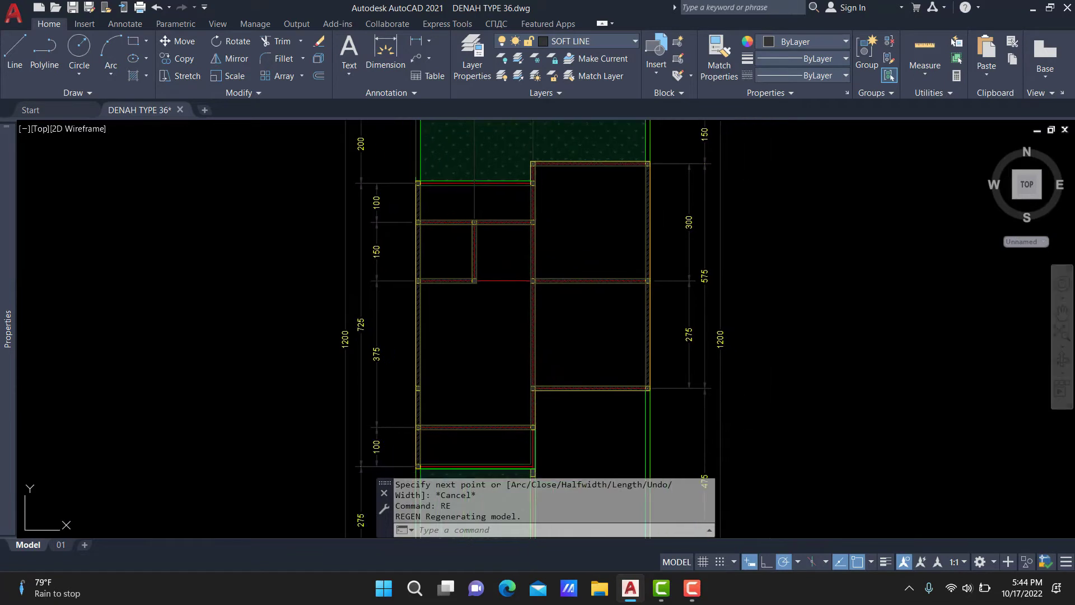
key(Return)
text(4)
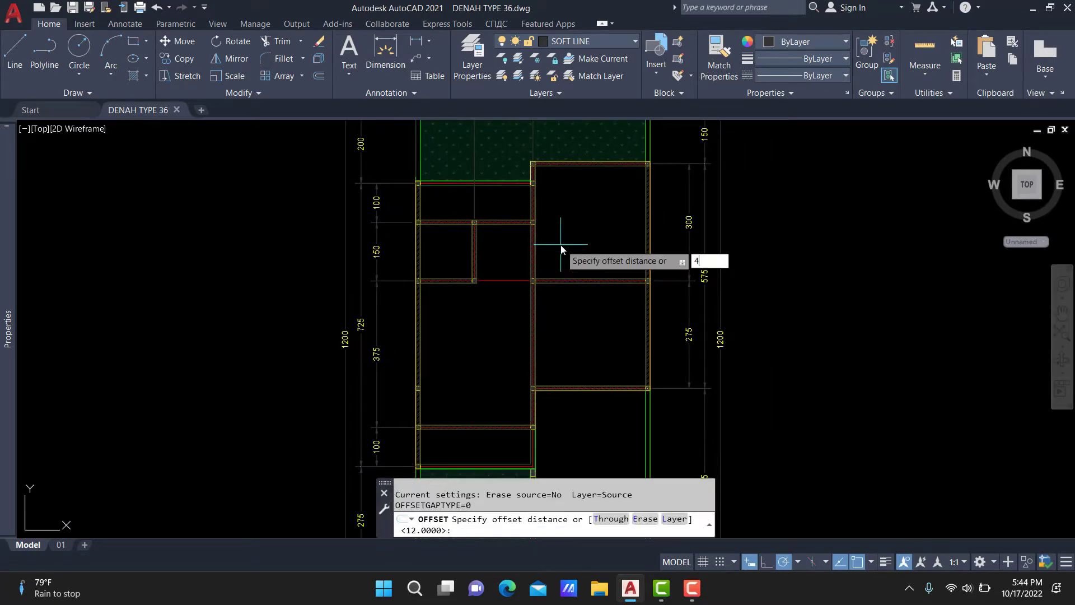
key(Return)
scroll(560, 252, up, 3)
scroll(537, 280, up, 2)
click(556, 298)
click(560, 208)
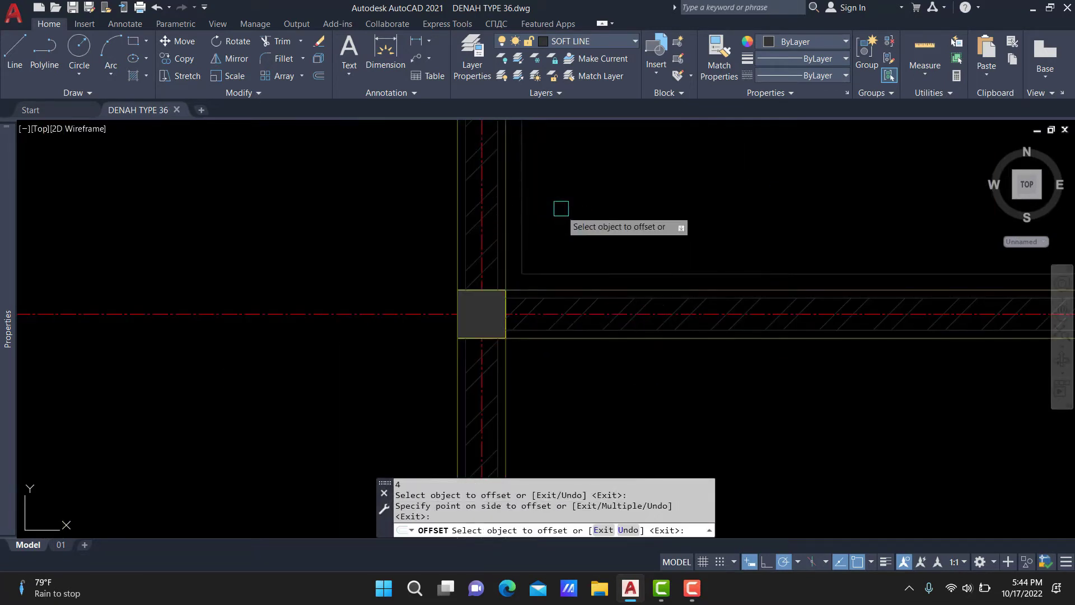
click(554, 339)
click(520, 380)
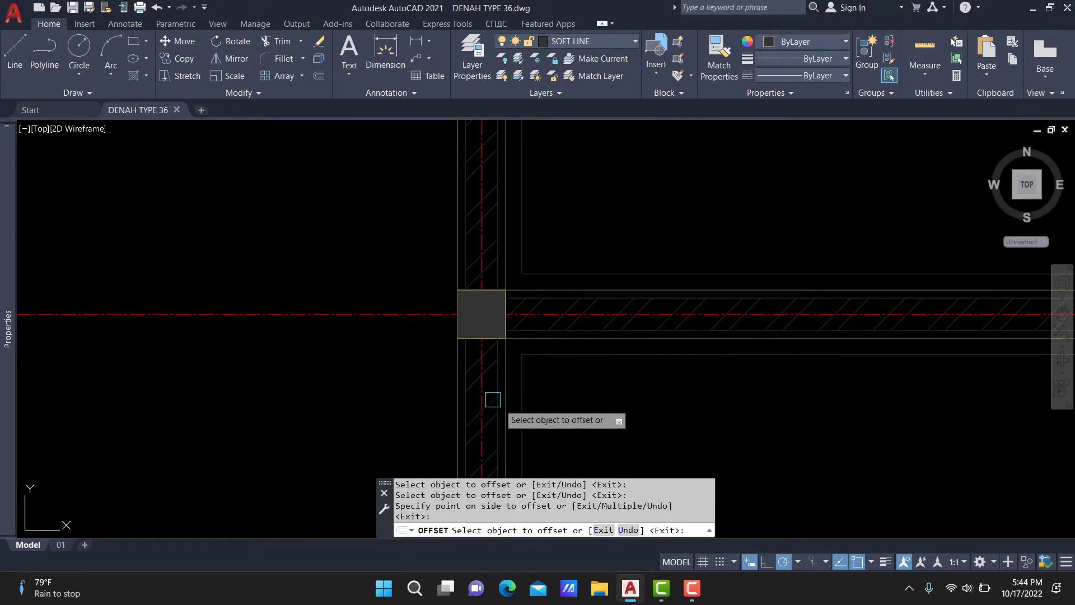
Offset two more wall lines 4 units inward into the rooms.
click(448, 362)
scroll(448, 363, down, 1)
scroll(291, 413, down, 3)
scroll(223, 338, up, 3)
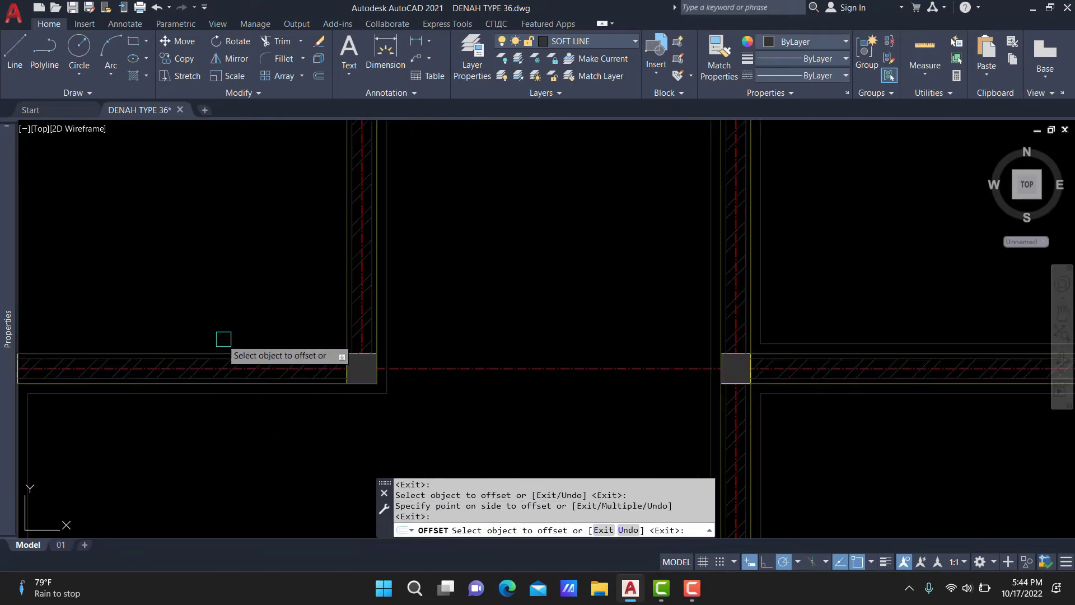
click(224, 353)
click(180, 180)
scroll(179, 179, down, 3)
scroll(336, 313, up, 2)
scroll(375, 312, up, 2)
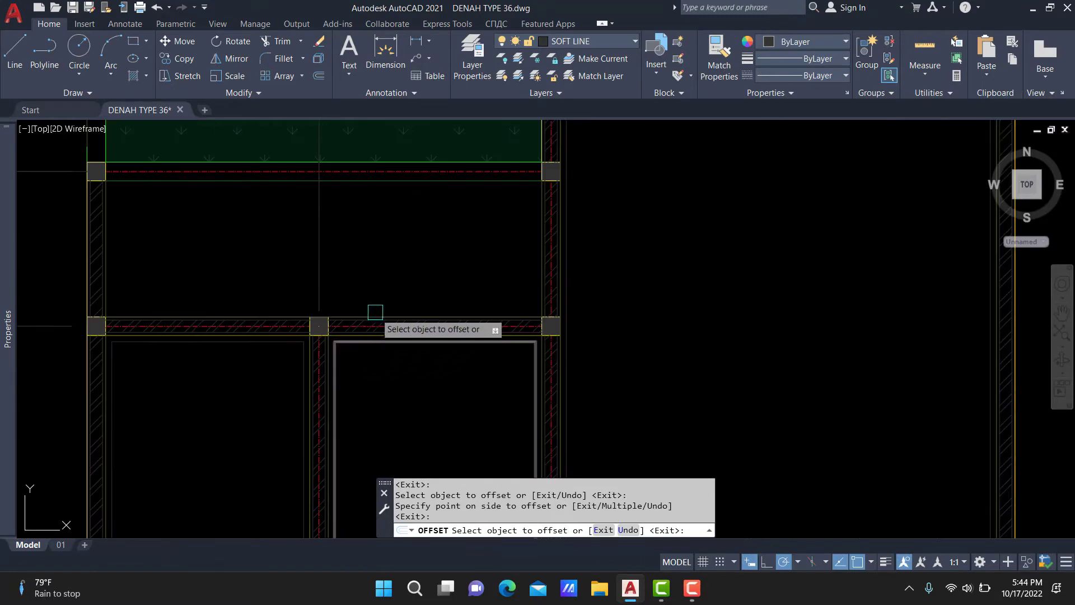
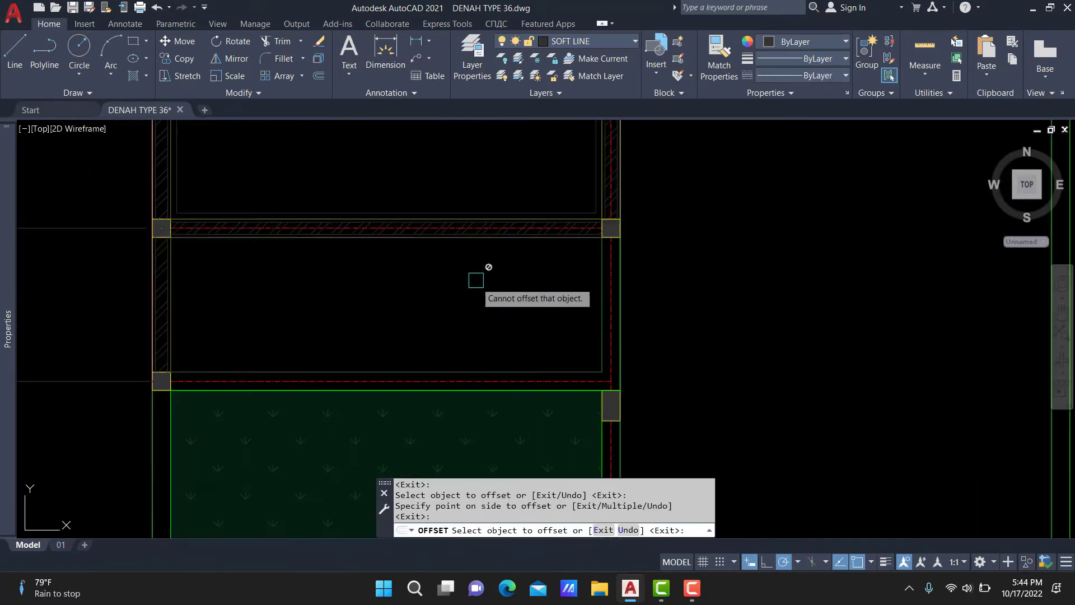
Cancel the failed offset and regenerate the drawing with RE.
click(493, 239)
key(Escape)
scroll(531, 252, down, 5)
text(R)
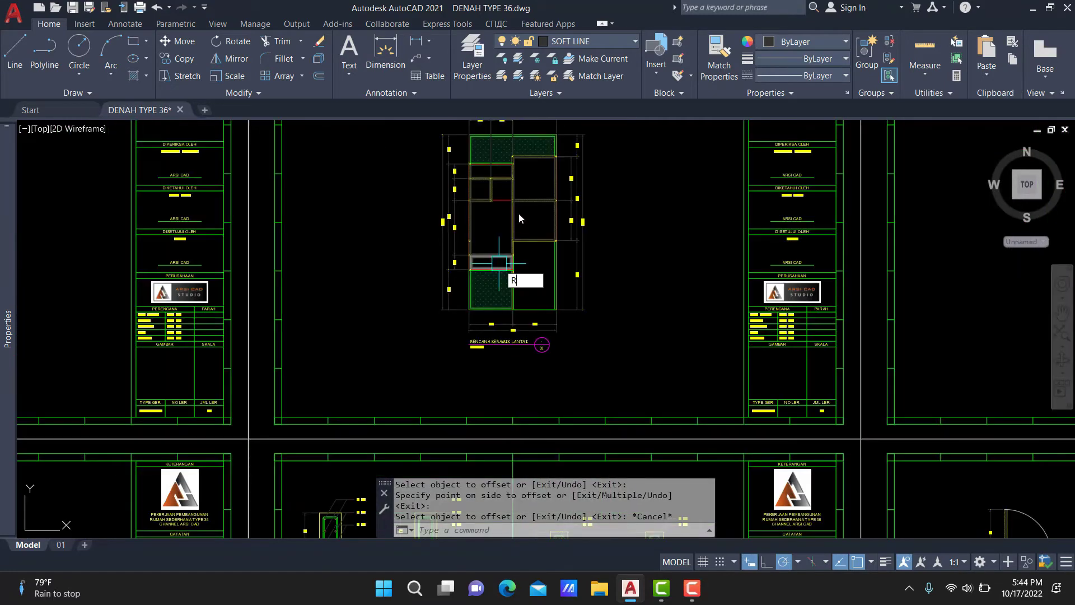
text(E)
key(Return)
scroll(507, 224, up, 6)
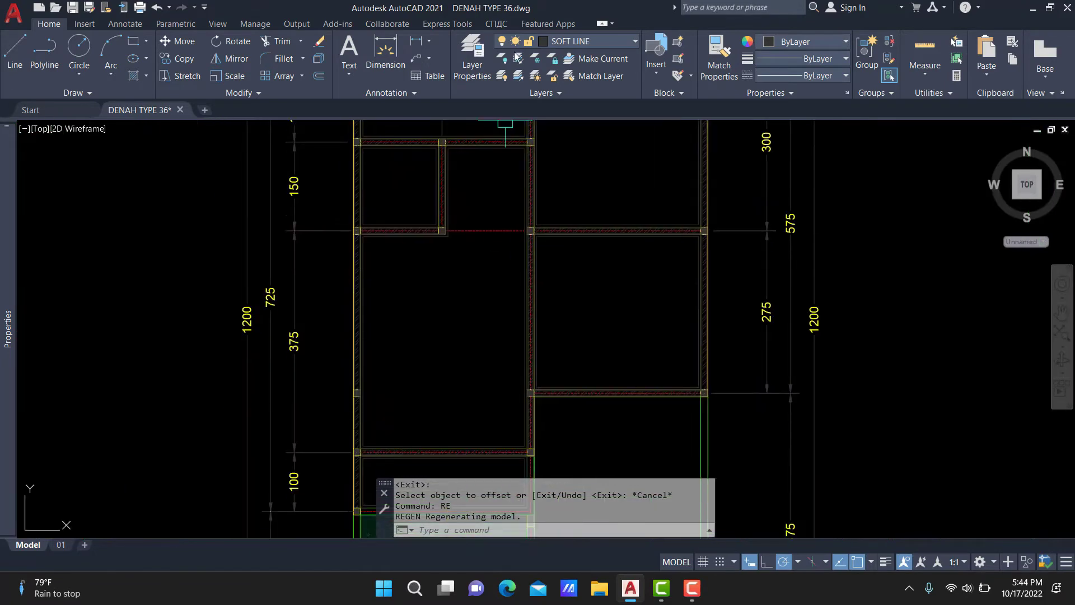
Turn off the CENTER LINE layer and make HATCH the current layer.
click(619, 42)
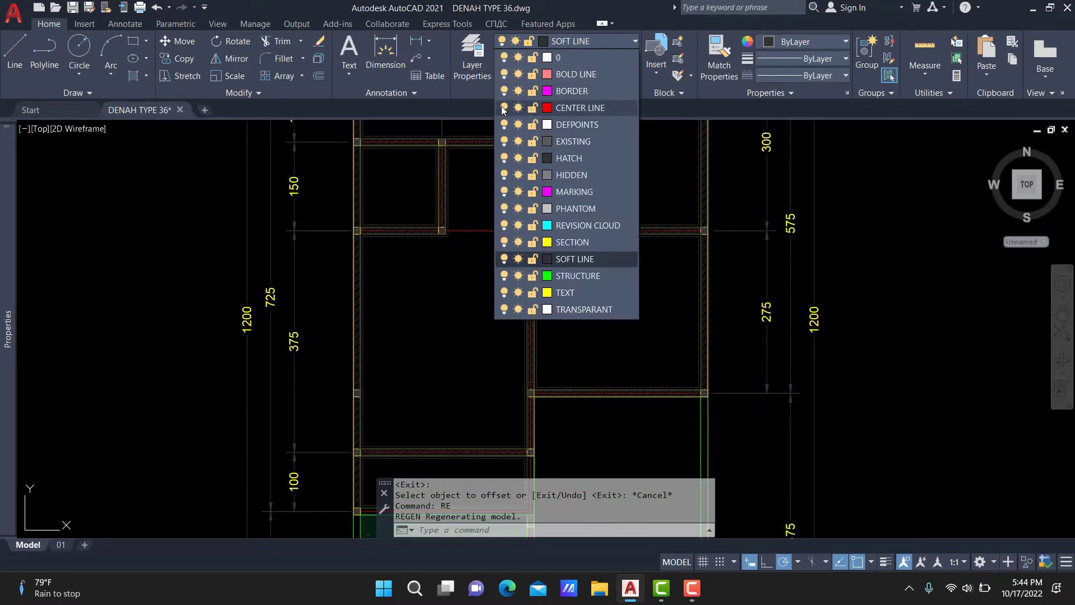
click(503, 107)
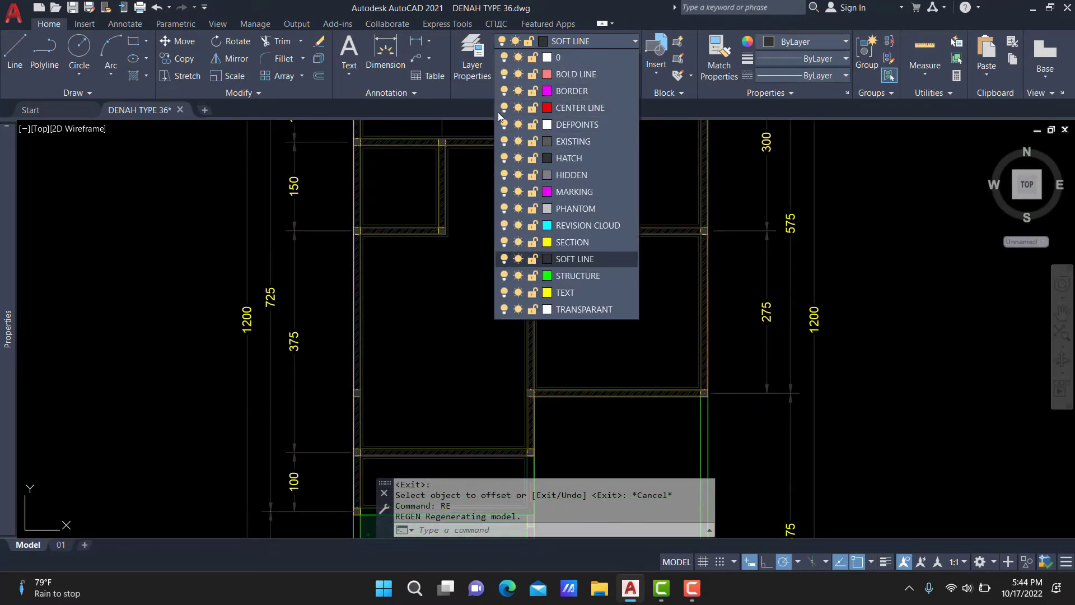
click(577, 157)
middle_drag(578, 163, 572, 253)
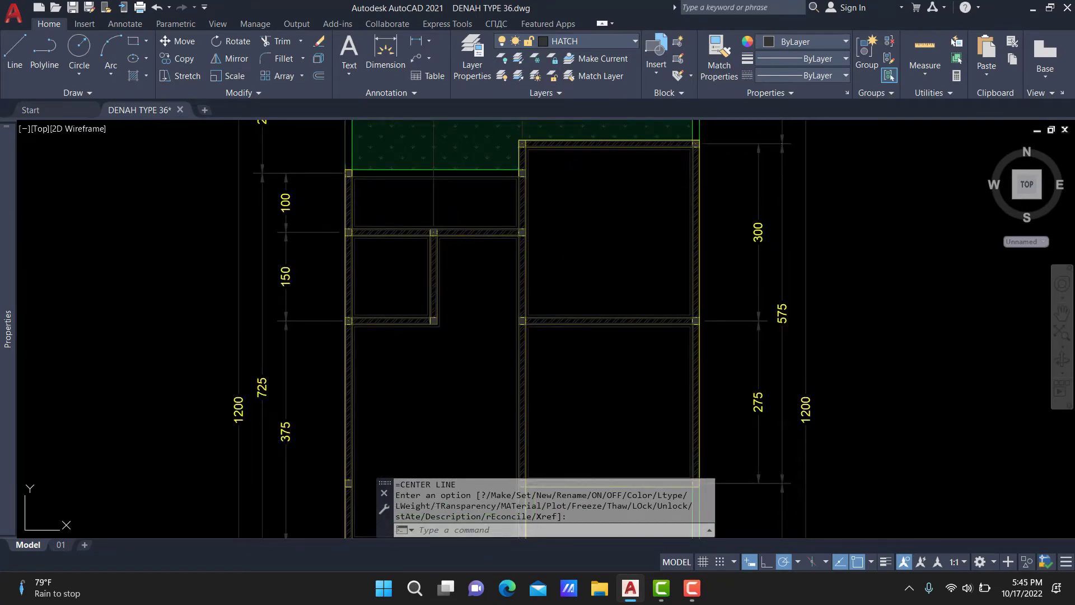
text(h)
key(Return)
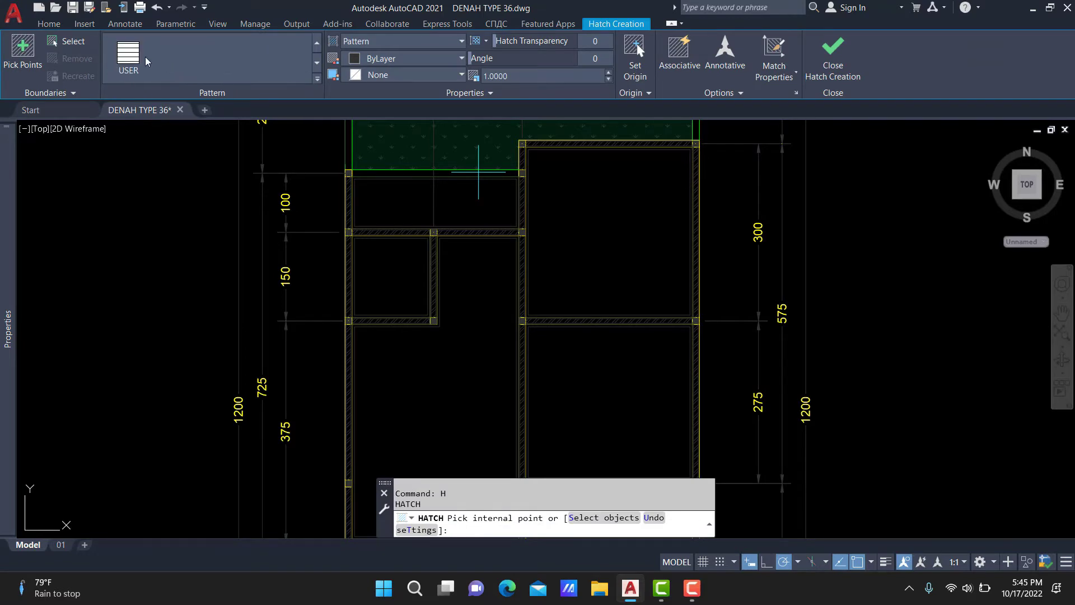
text(60.0000)
Set the user-defined hatch spacing to 60 and pick the upper-right room to fill.
key(Return)
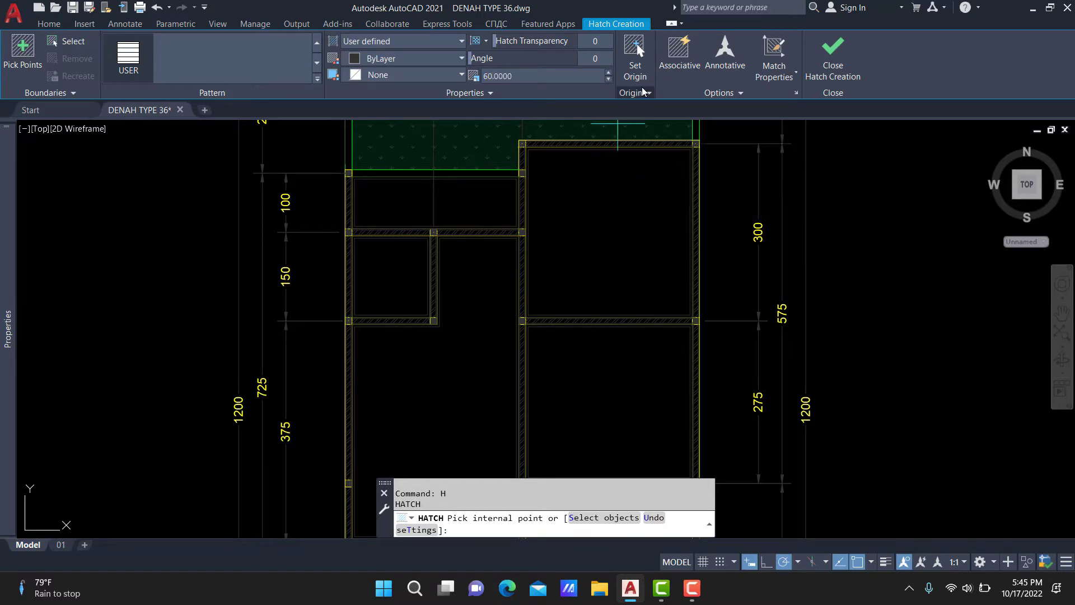
click(638, 47)
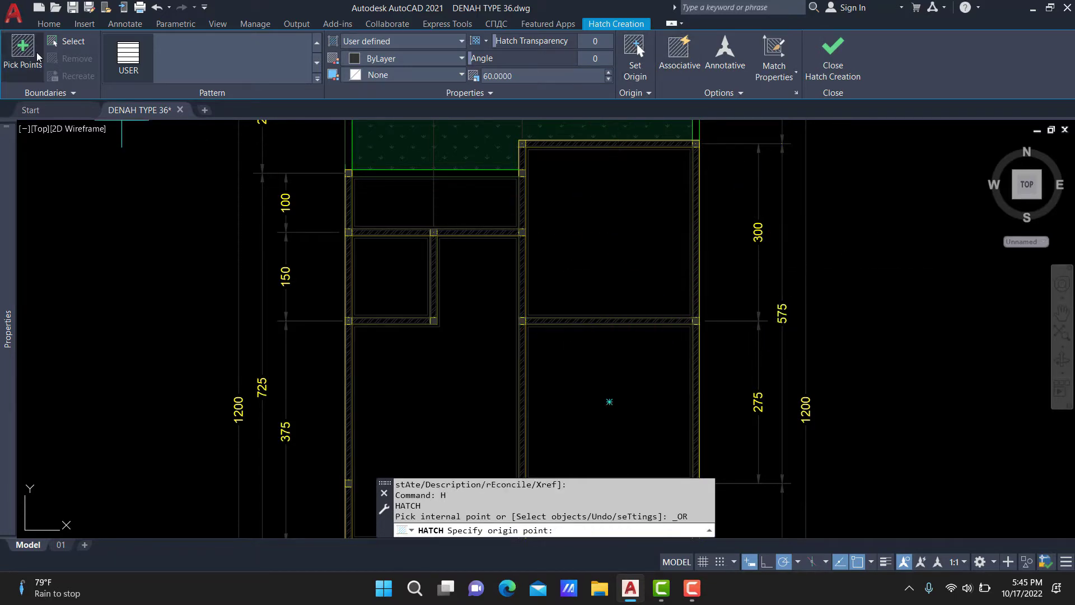
click(22, 53)
click(616, 223)
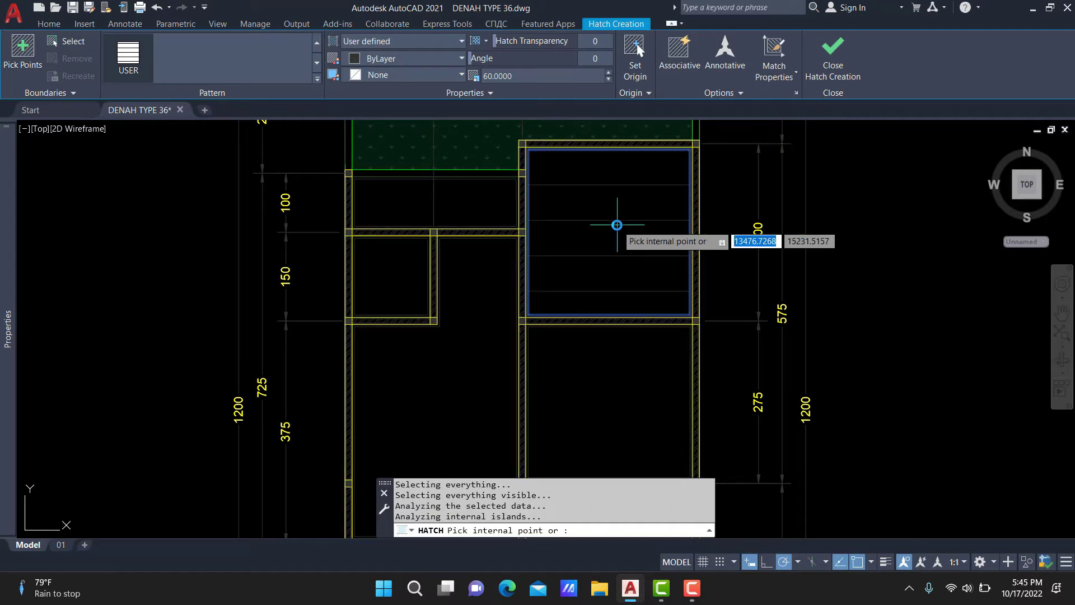
Anchor the hatch origin at the room's corner and finish placing the hatch.
click(636, 49)
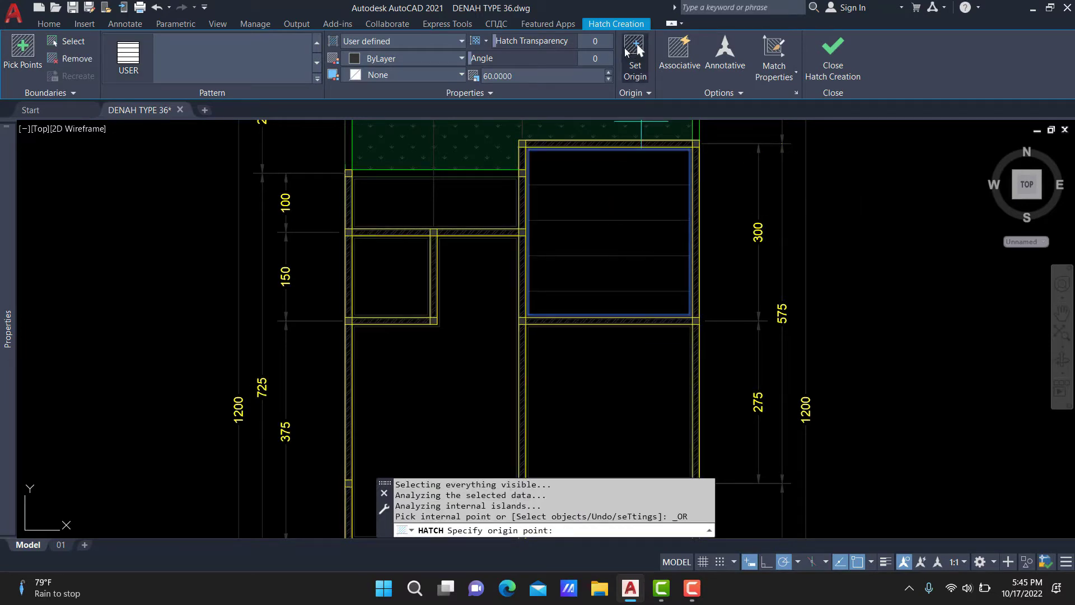
scroll(504, 308, up, 3)
scroll(473, 305, up, 7)
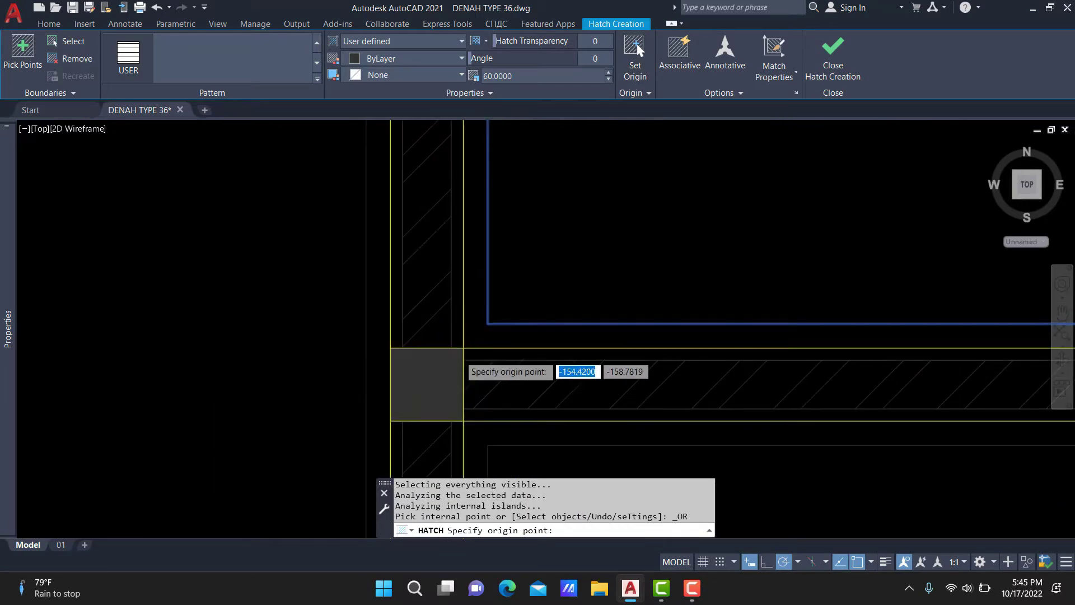
scroll(464, 322, up, 5)
click(460, 328)
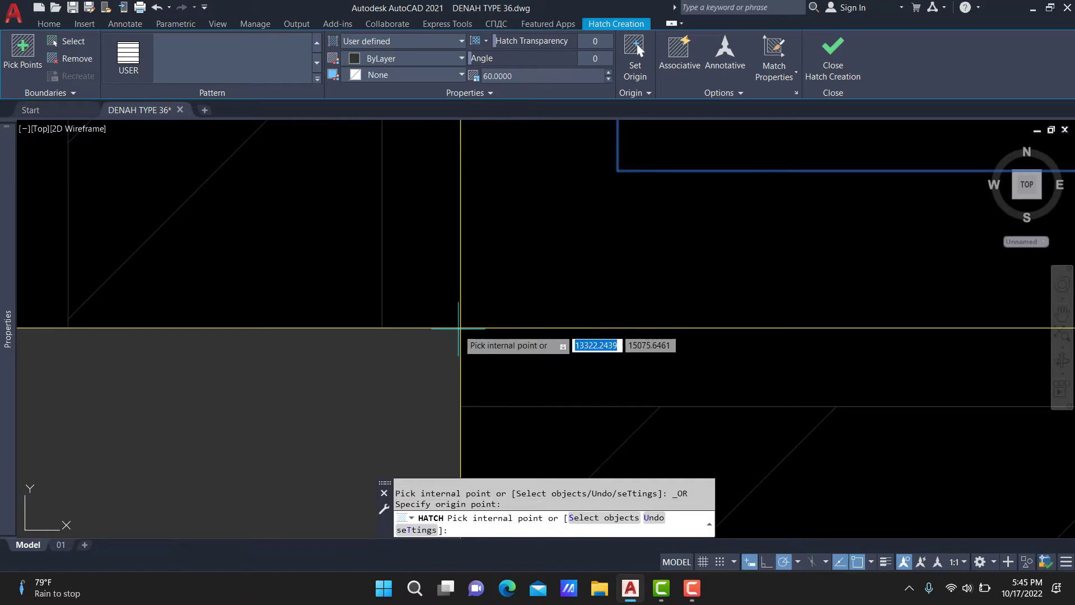
scroll(459, 329, down, 5)
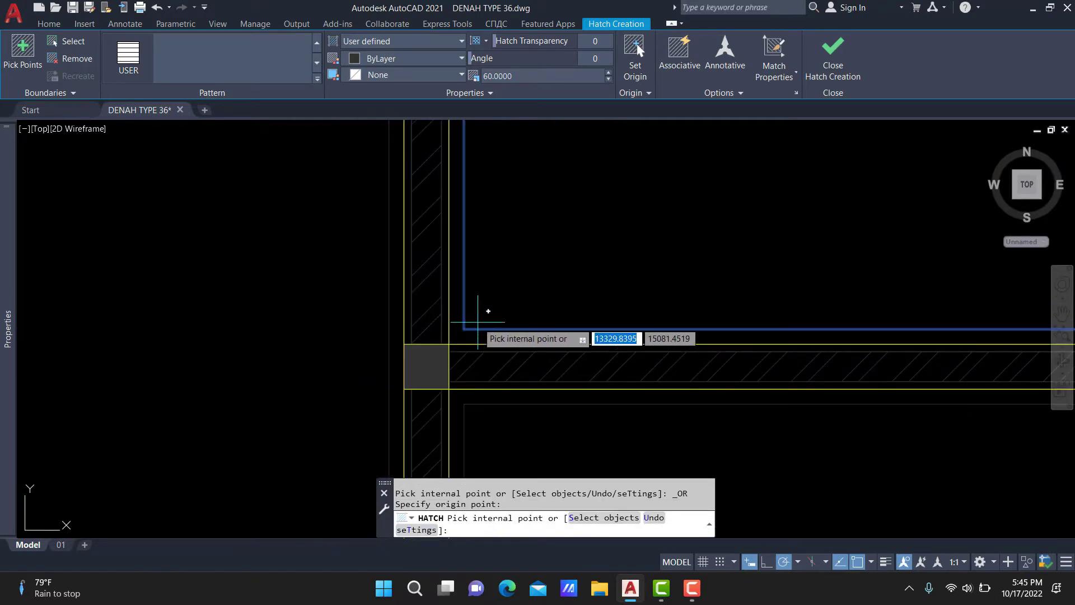
click(479, 329)
key(Return)
scroll(543, 288, down, 5)
Copy the new room hatch from the room corner to a second point.
click(566, 291)
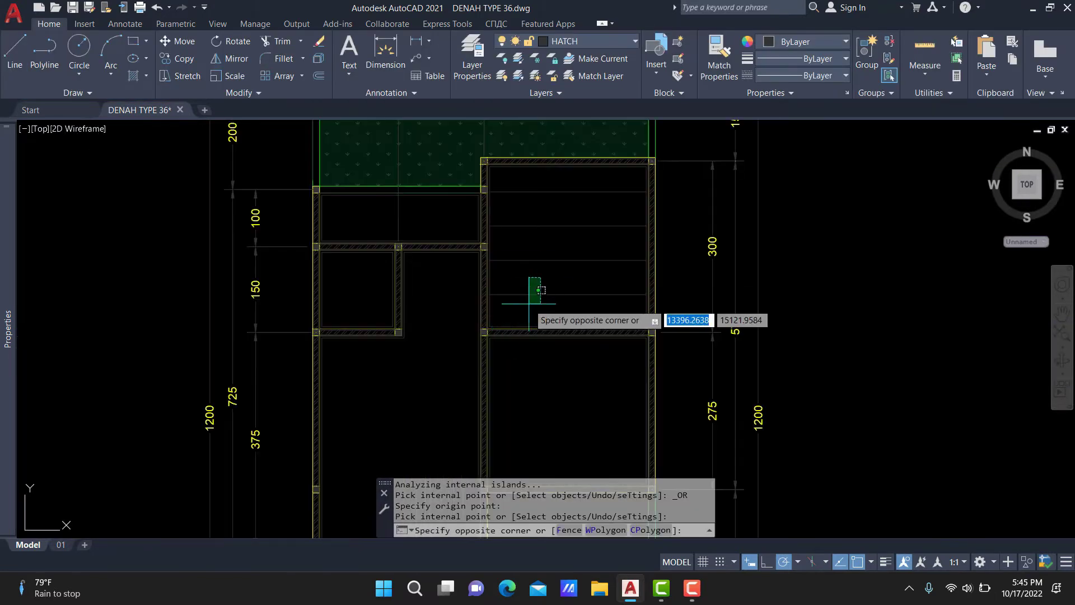
scroll(559, 313, up, 4)
click(501, 324)
scroll(487, 325, up, 2)
scroll(436, 327, up, 2)
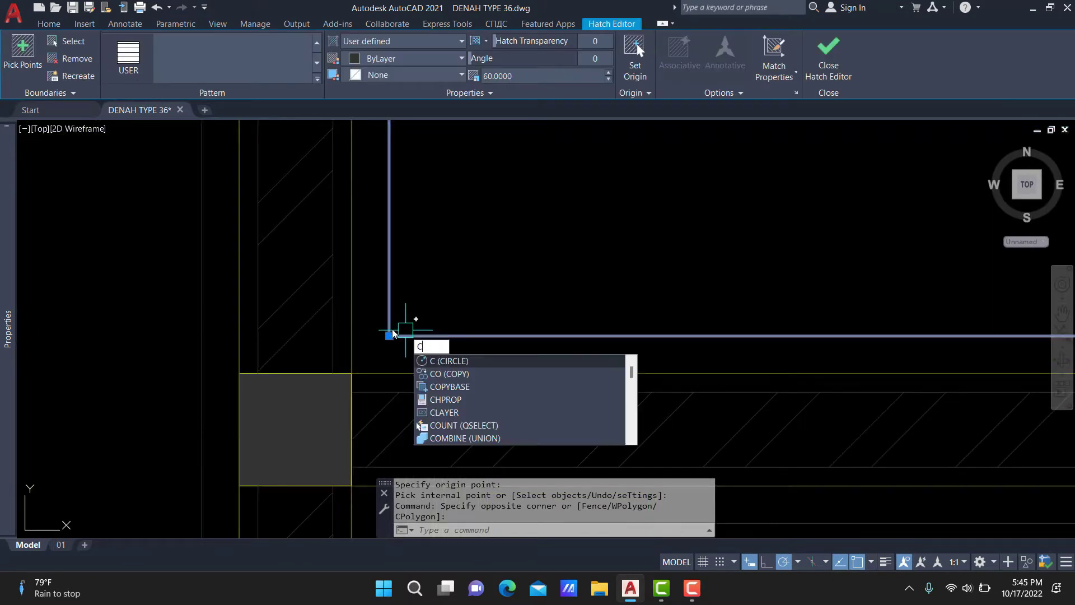
text(co)
key(Return)
click(386, 346)
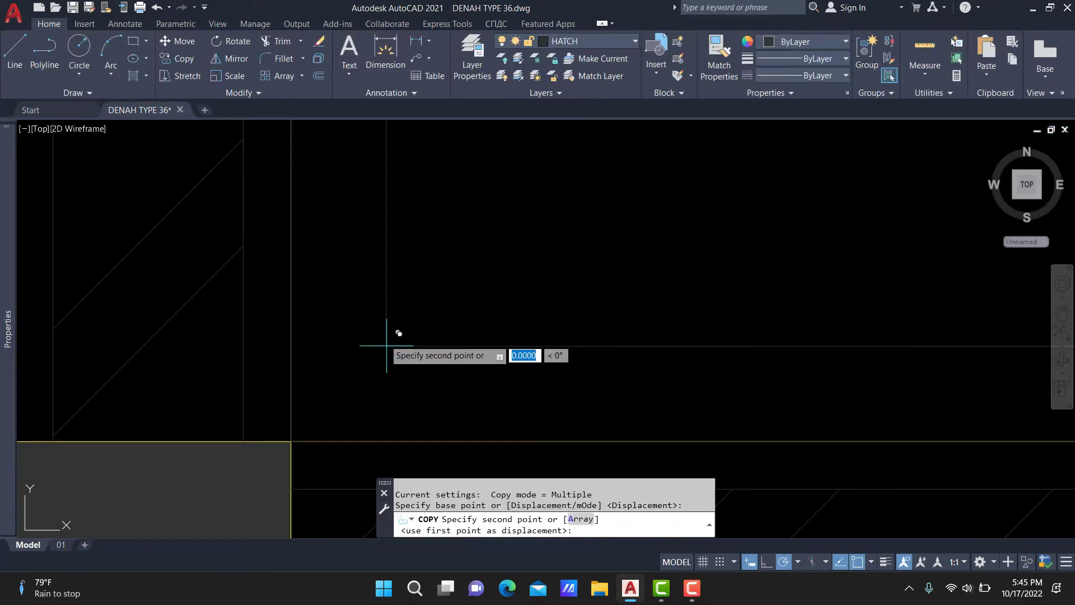
scroll(478, 320, down, 2)
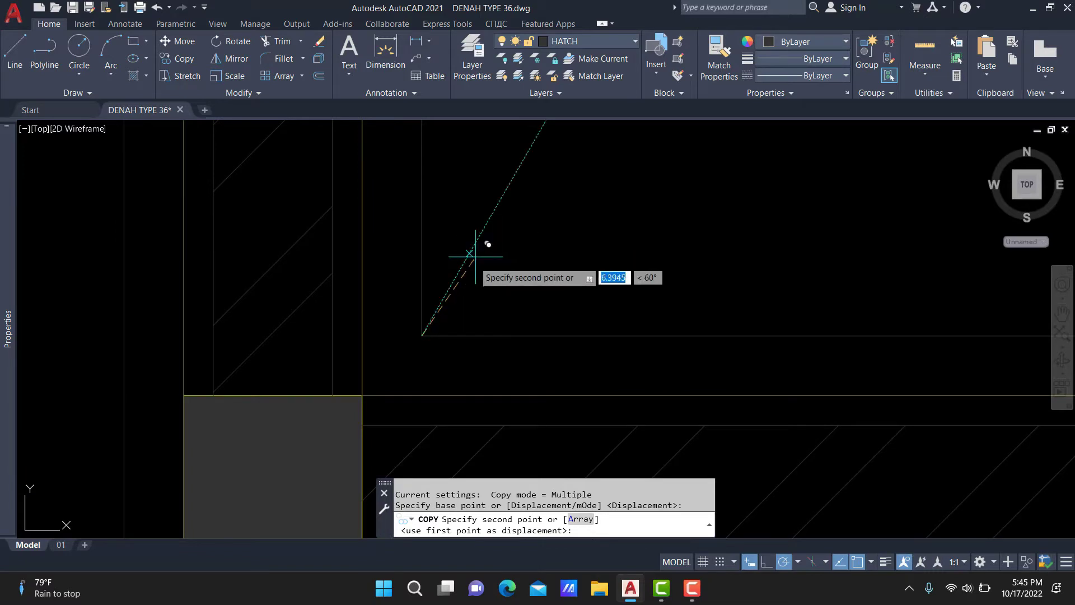
click(422, 336)
scroll(343, 374, down, 2)
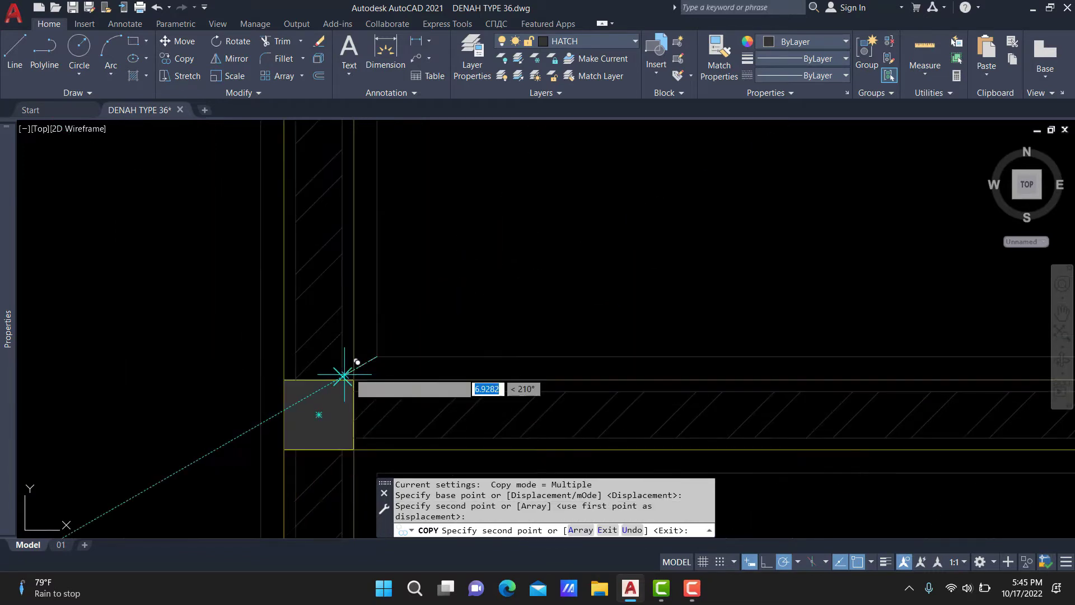
scroll(408, 355, down, 2)
key(Escape)
Reset the room hatch's origin to the room corner.
click(435, 301)
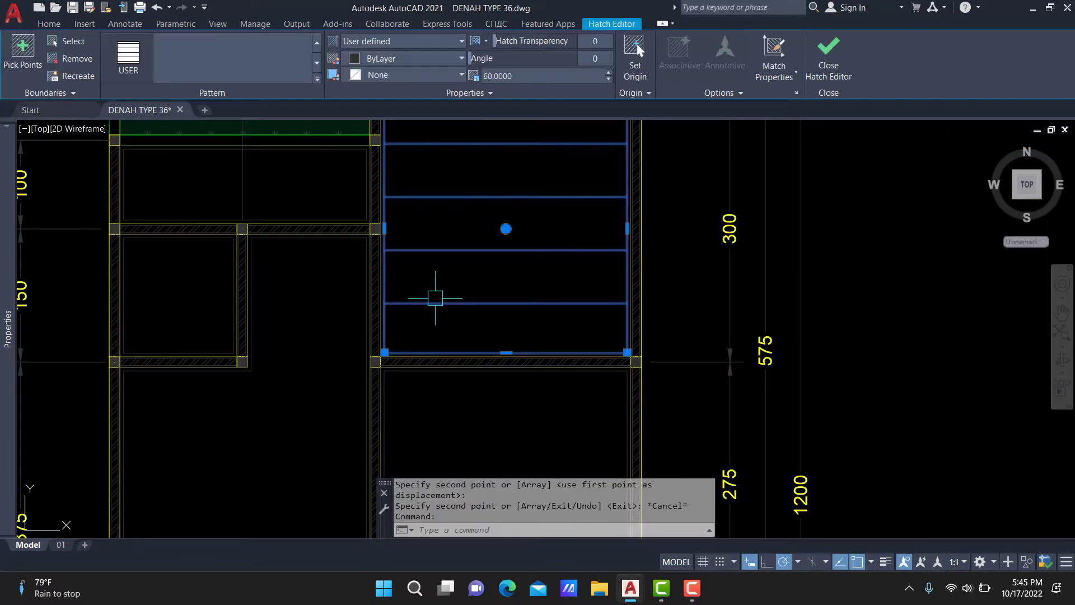
click(639, 51)
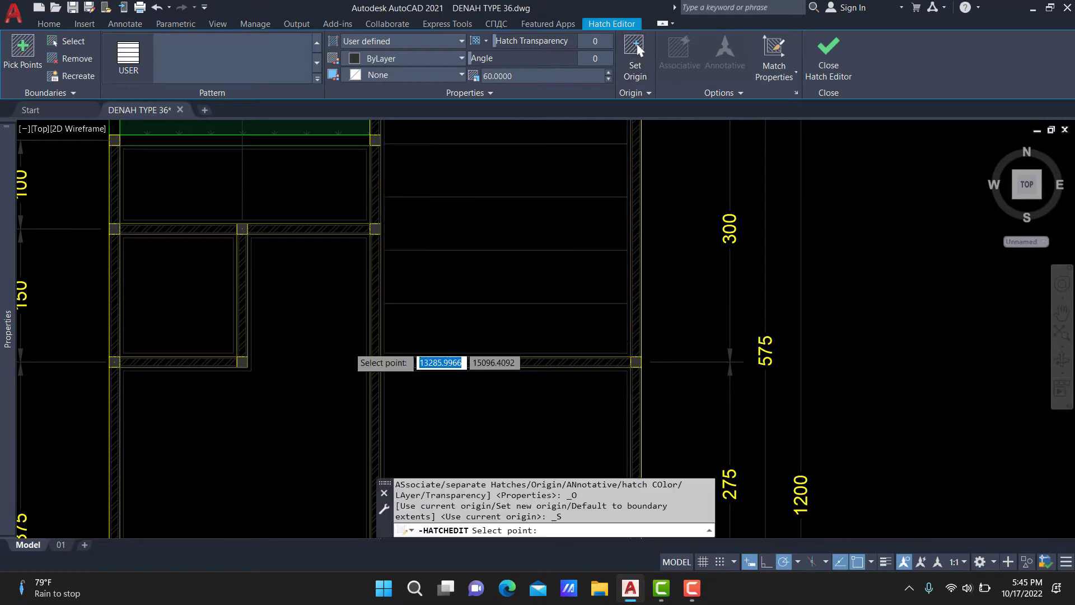
scroll(440, 347, up, 8)
click(438, 320)
scroll(437, 320, down, 3)
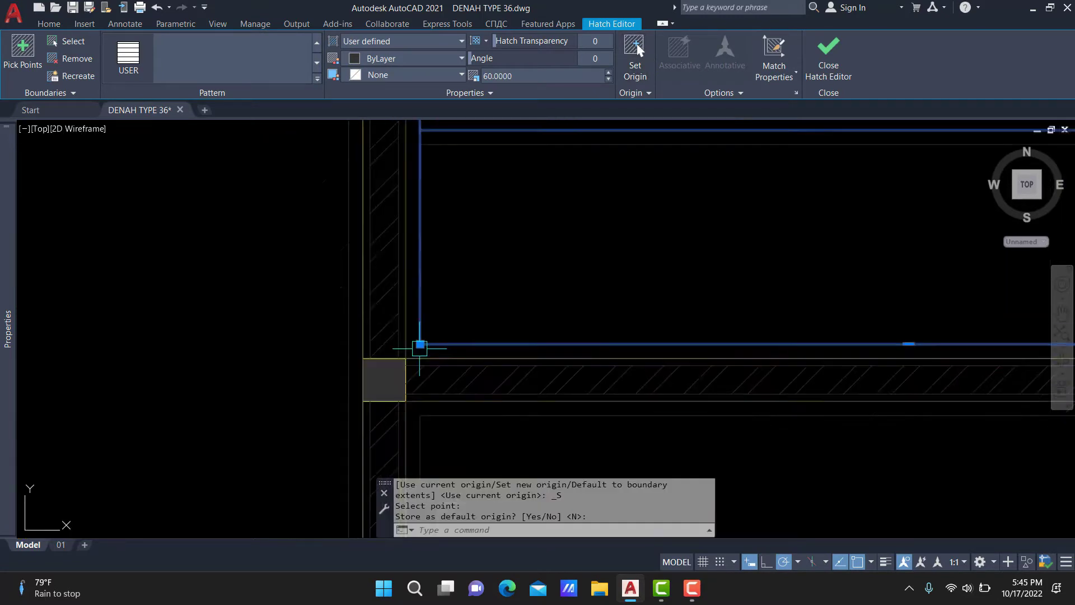
key(Escape)
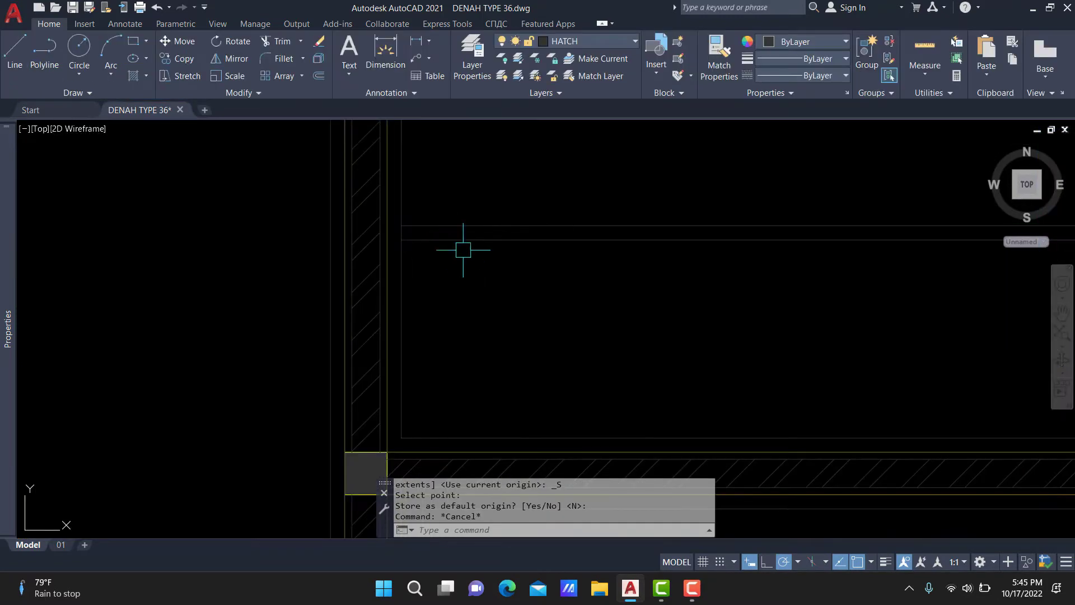
scroll(396, 229, up, 4)
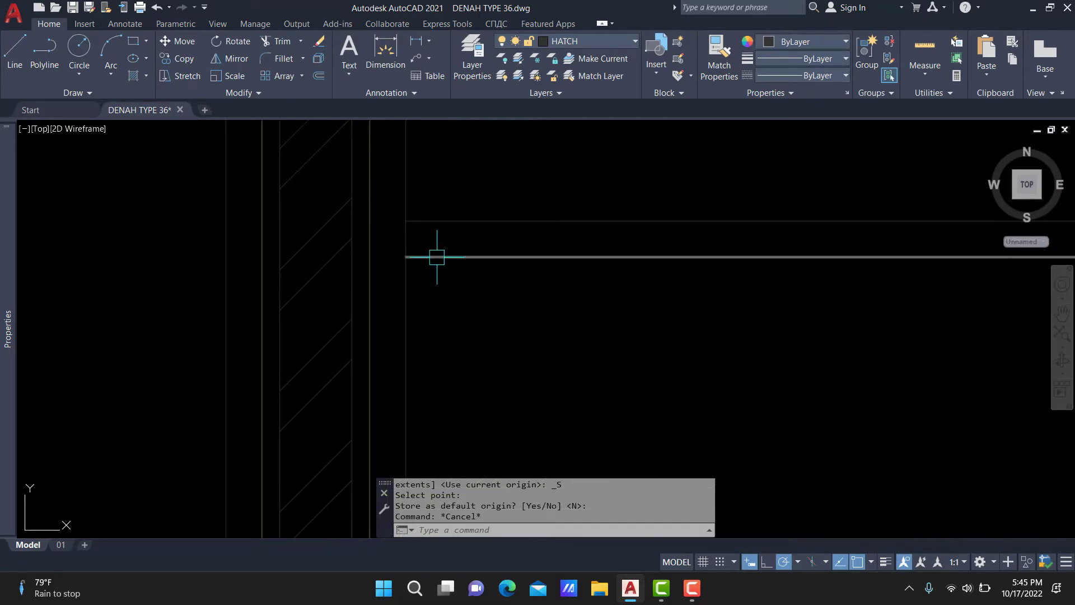
scroll(436, 259, down, 3)
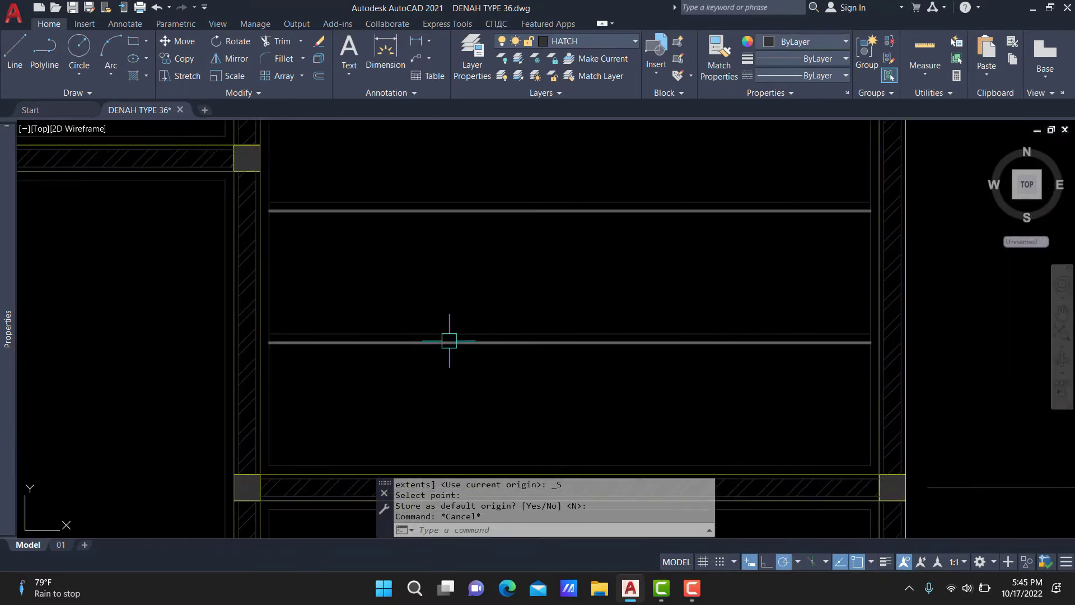
scroll(446, 339, down, 3)
Start copying the two horizontal hatch lines, abandon it, and reselect the room's line hatch.
click(488, 341)
click(466, 273)
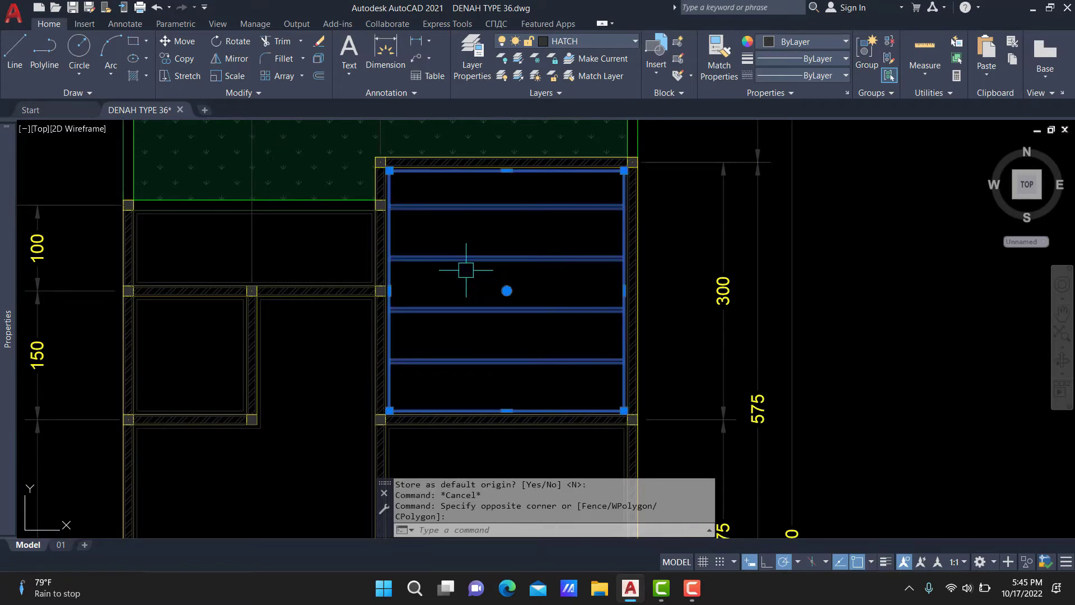
text(co)
key(Return)
scroll(395, 418, up, 10)
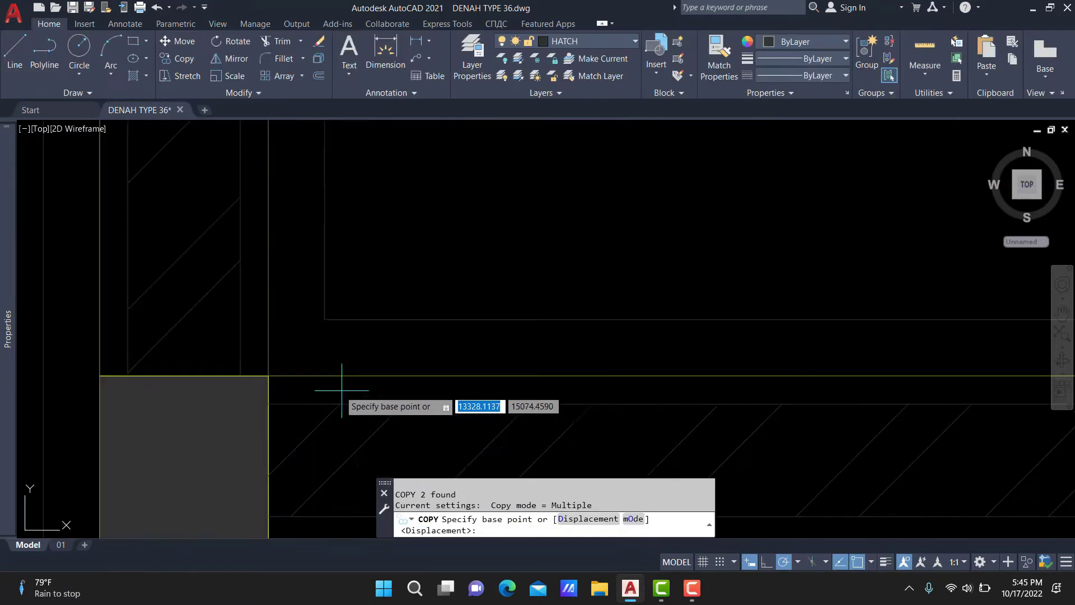
click(268, 375)
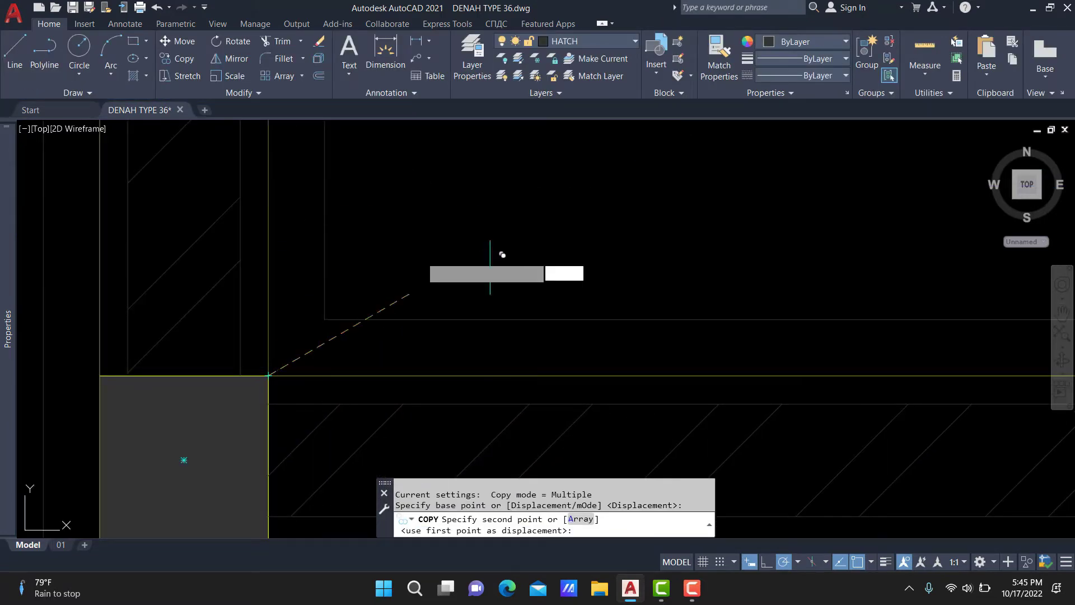
click(268, 375)
scroll(269, 376, down, 2)
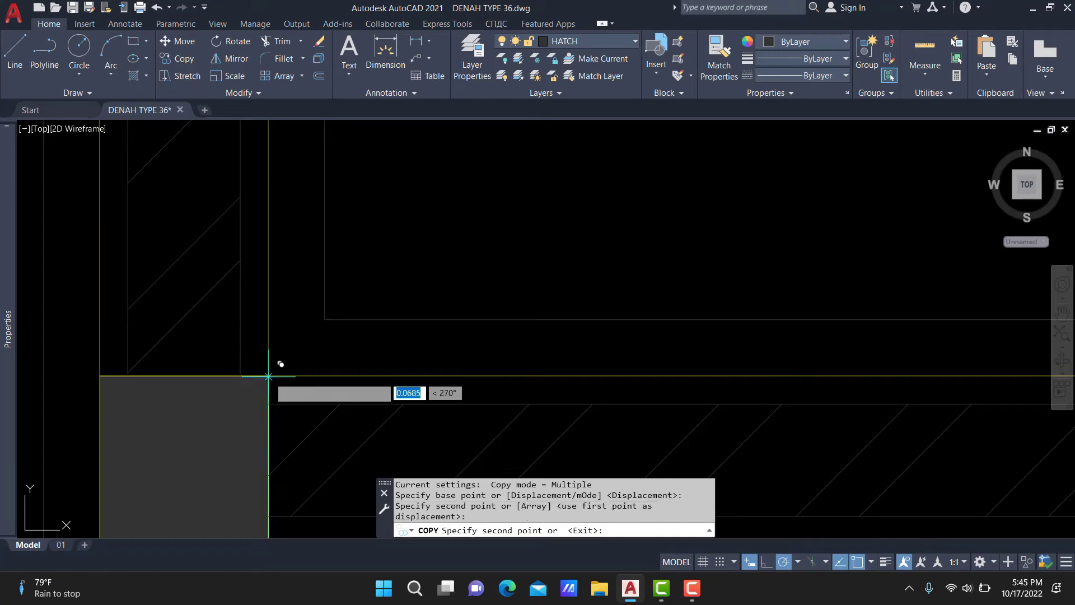
scroll(354, 340, down, 3)
scroll(353, 340, down, 3)
key(Escape)
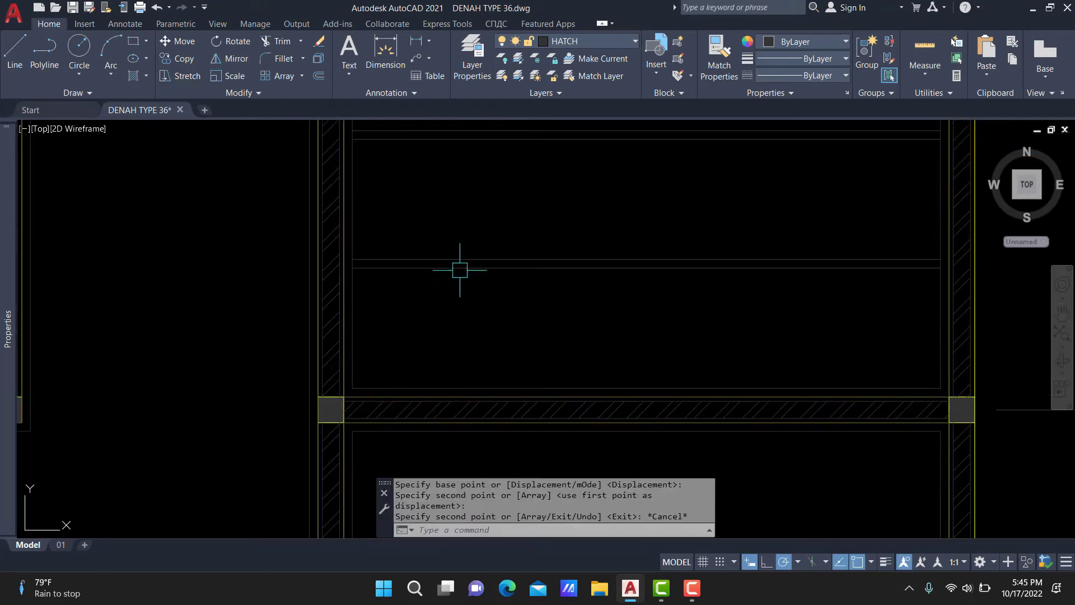
click(455, 267)
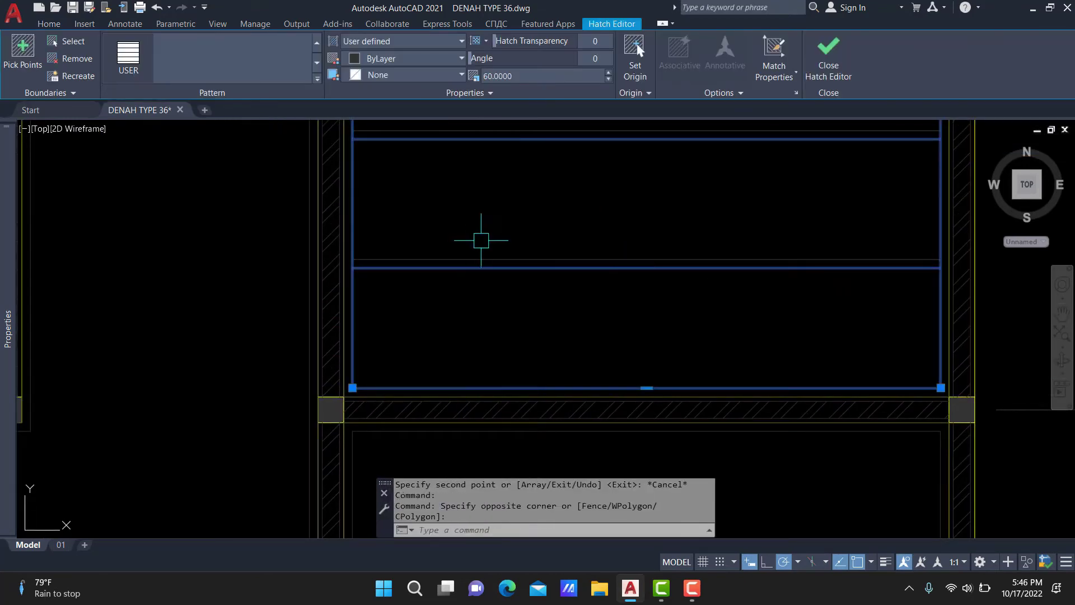
Change the room's hatch to angle 90 with spacing 120.
click(475, 258)
text(90)
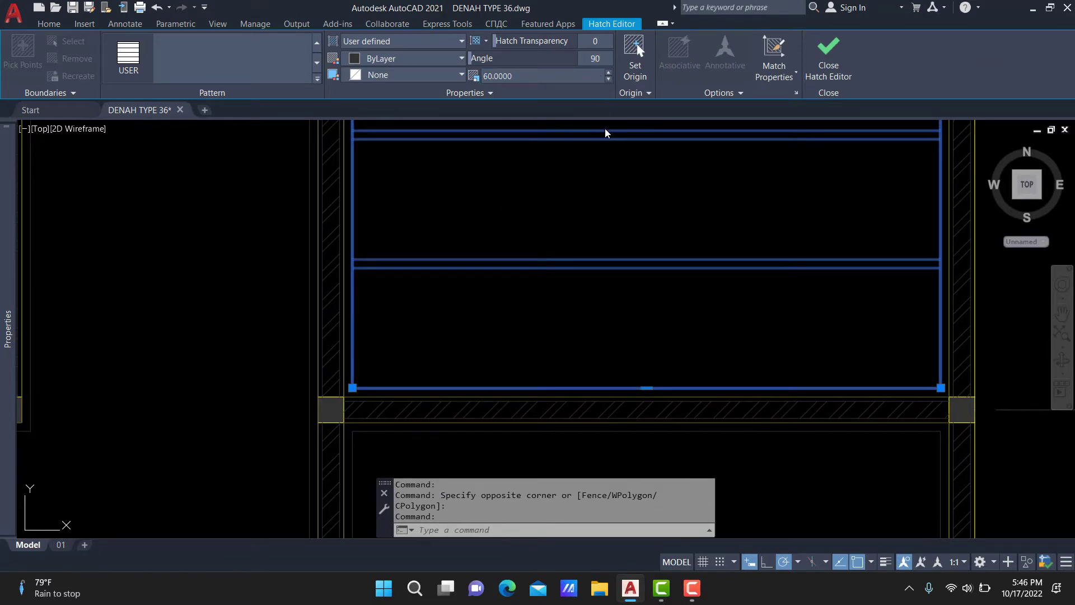
key(Return)
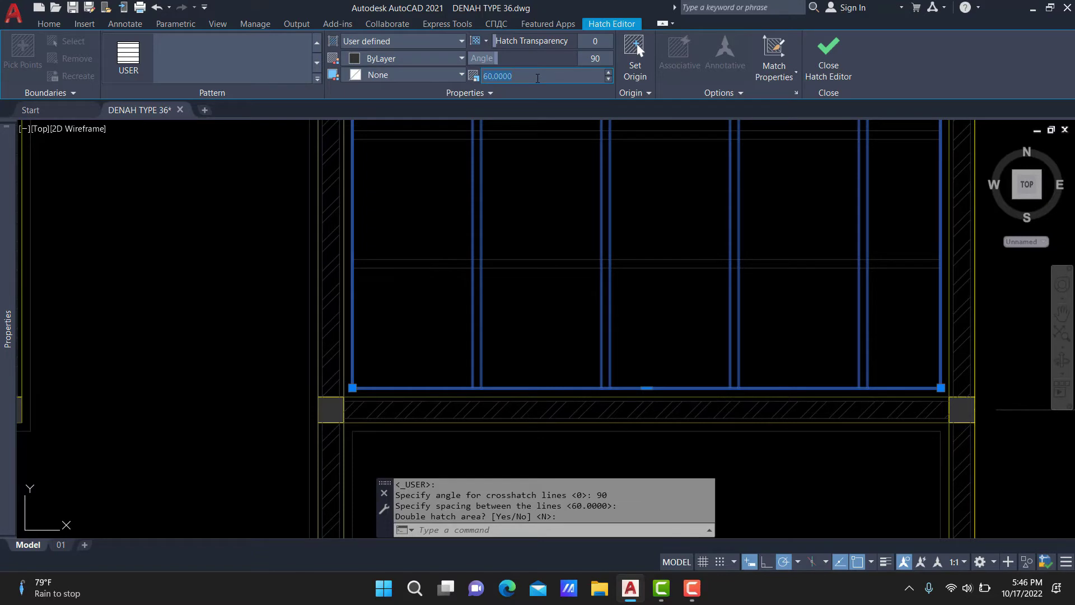
text(1200)
key(Return)
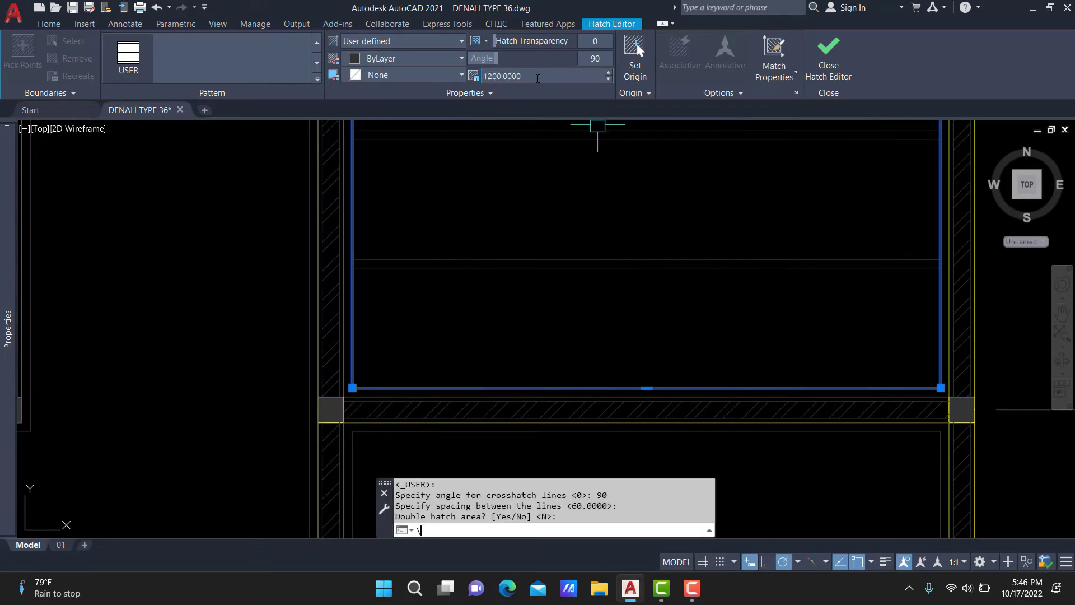
text(20)
key(Return)
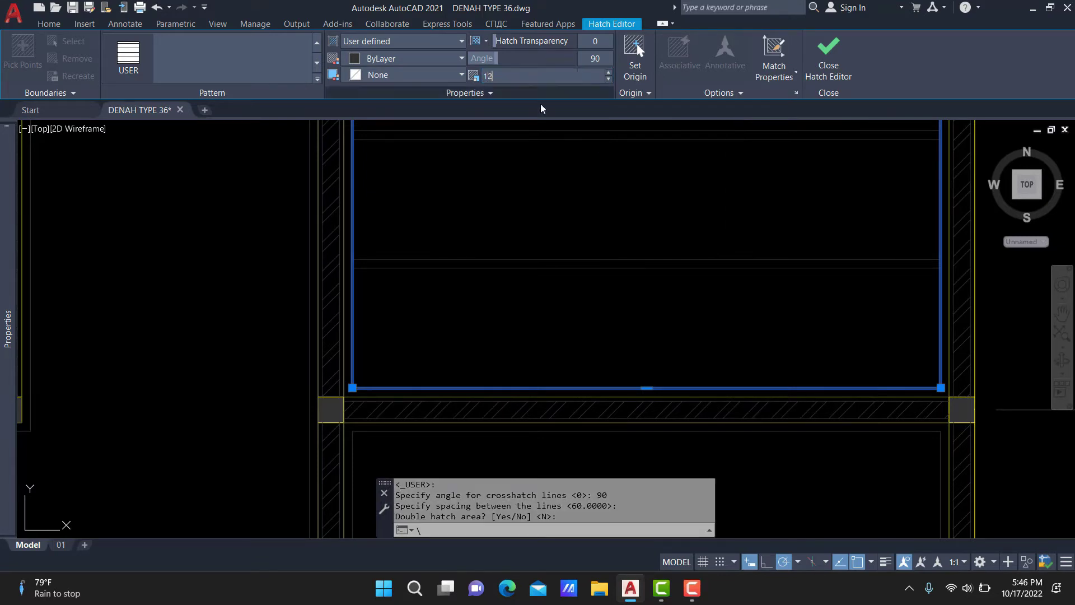
scroll(629, 247, down, 3)
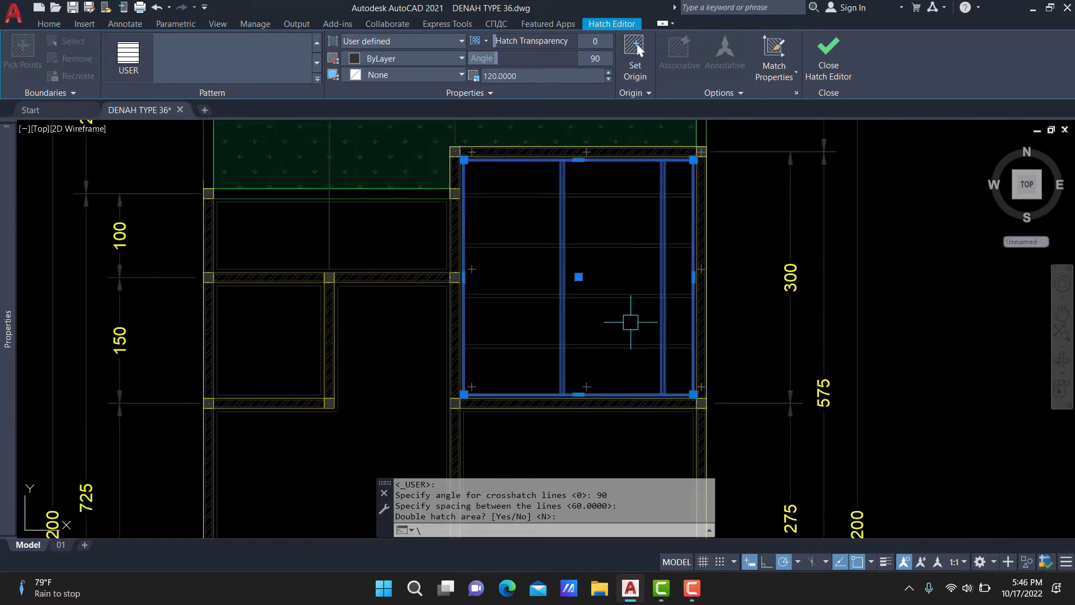
key(Escape)
Set a new origin for the vertical hatch on the room's lower edge.
scroll(621, 400, up, 4)
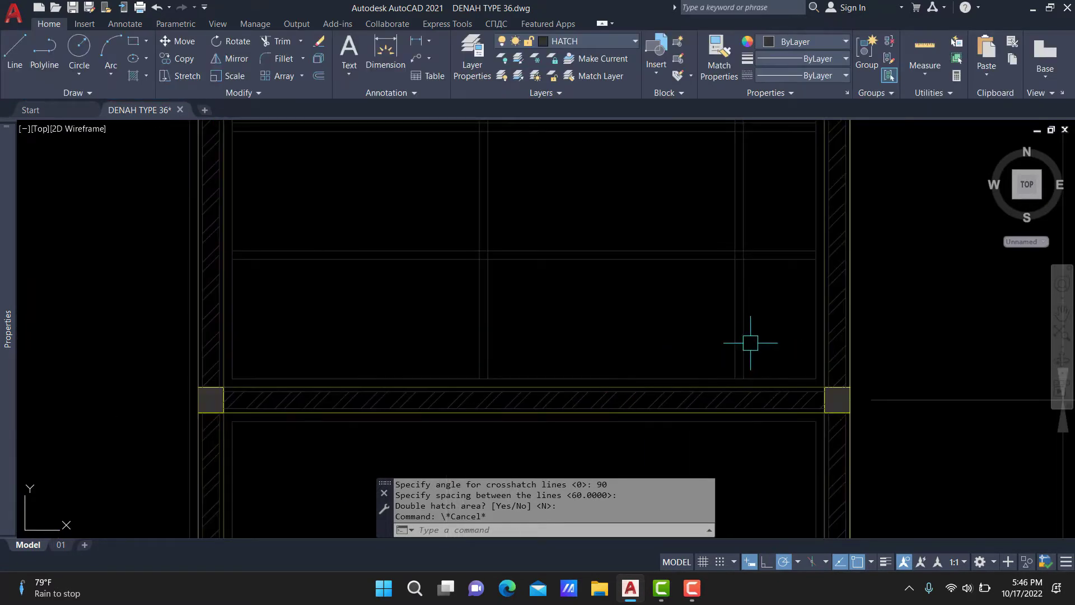
scroll(750, 343, down, 3)
scroll(687, 351, up, 5)
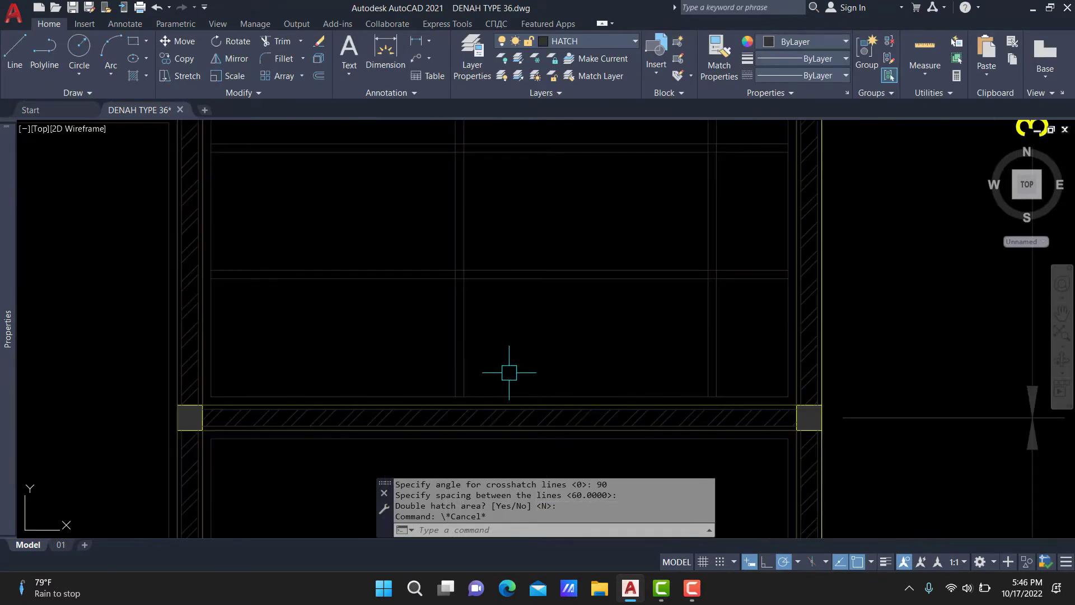
click(470, 367)
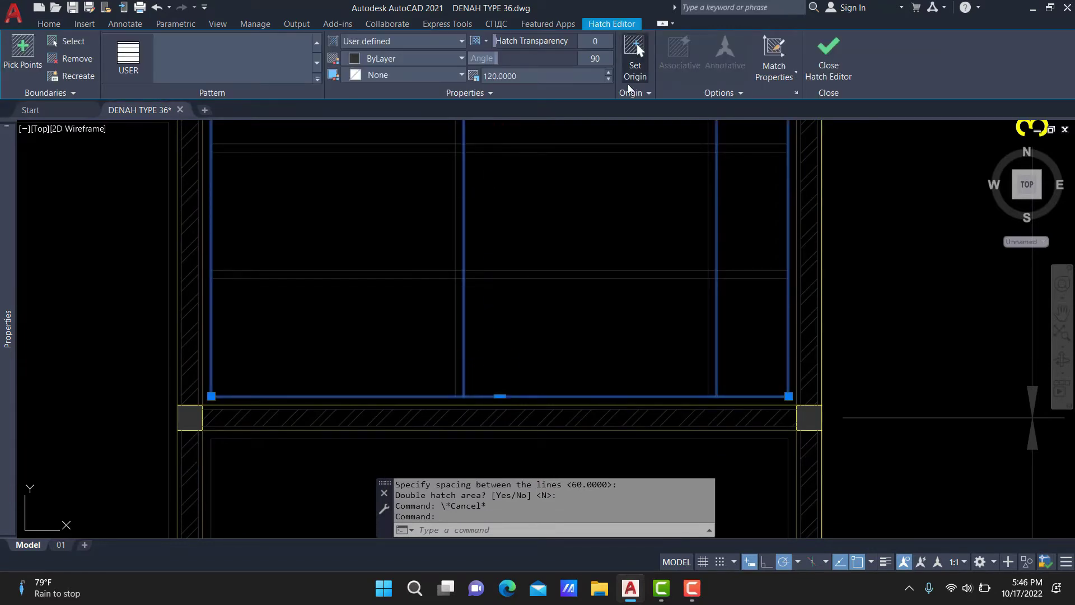
click(635, 62)
scroll(481, 392, up, 2)
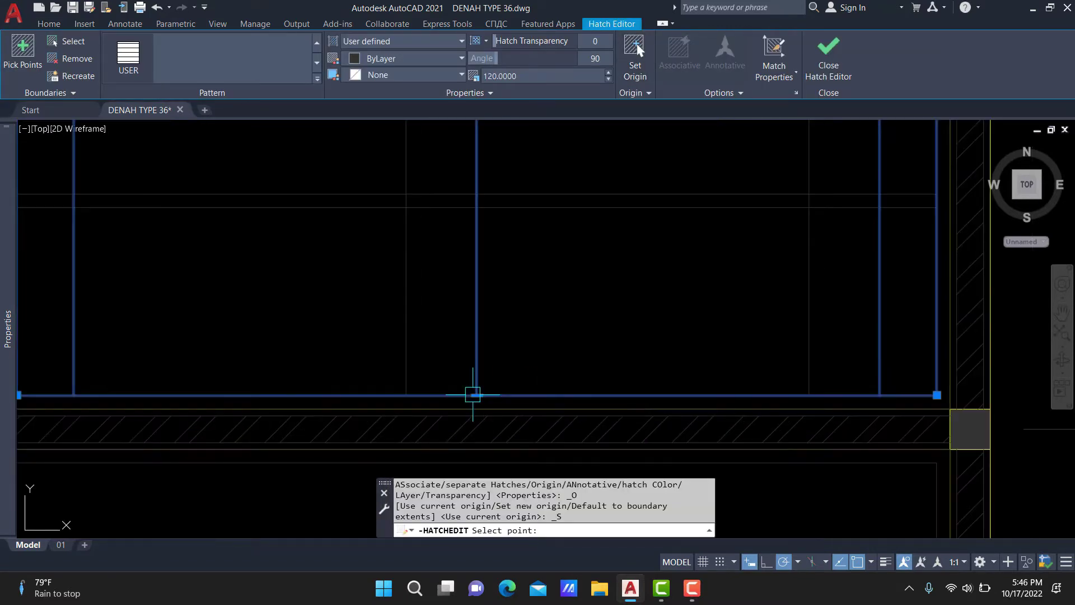
click(473, 395)
key(Escape)
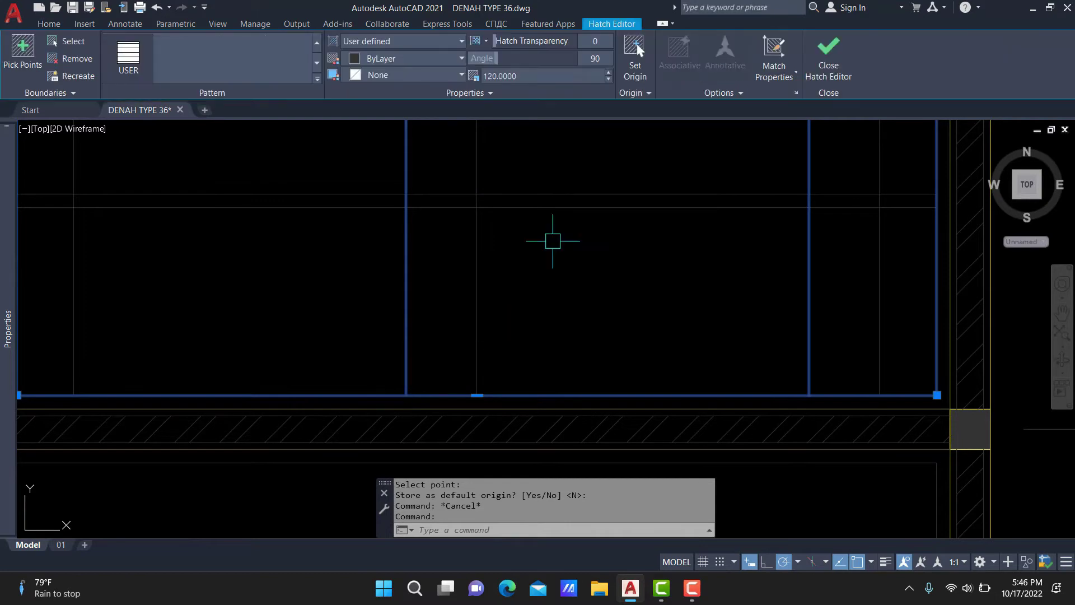
Try an origin 4 units along the edge, then undo the origin changes.
click(635, 56)
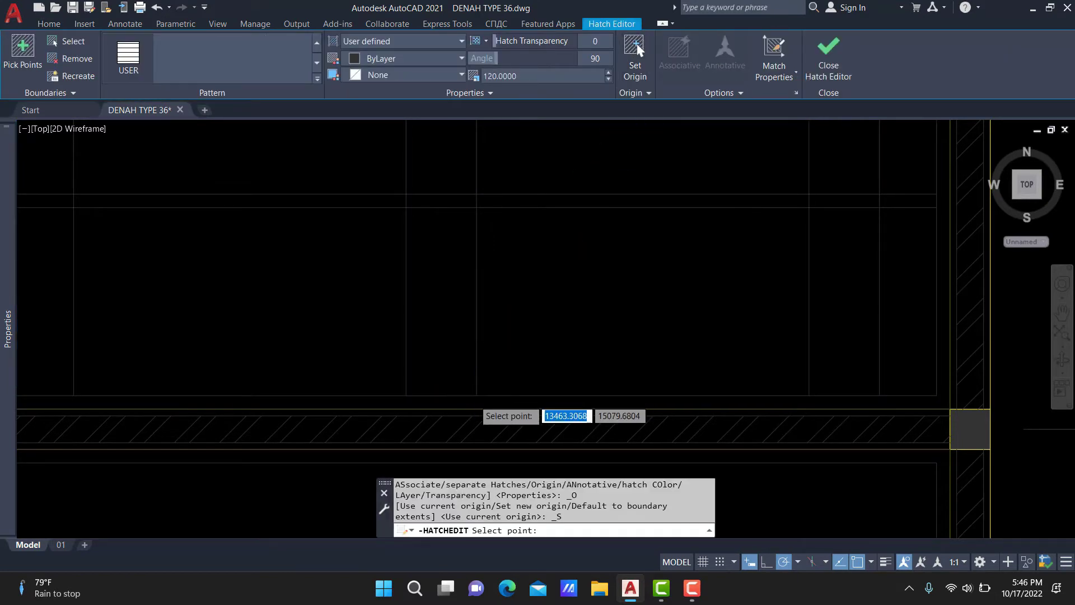
scroll(473, 399, up, 2)
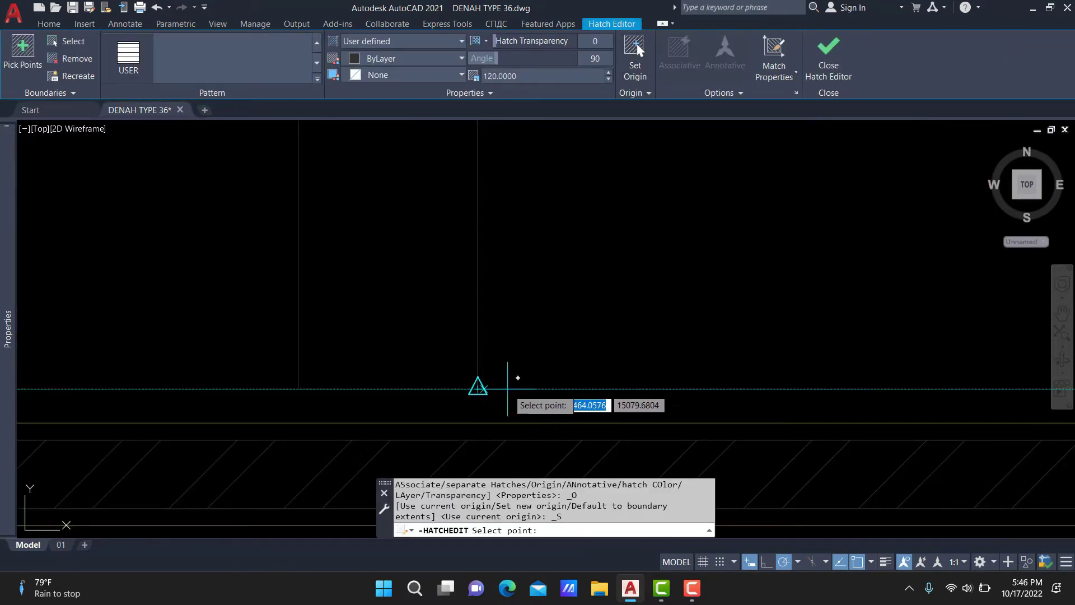
key(Return)
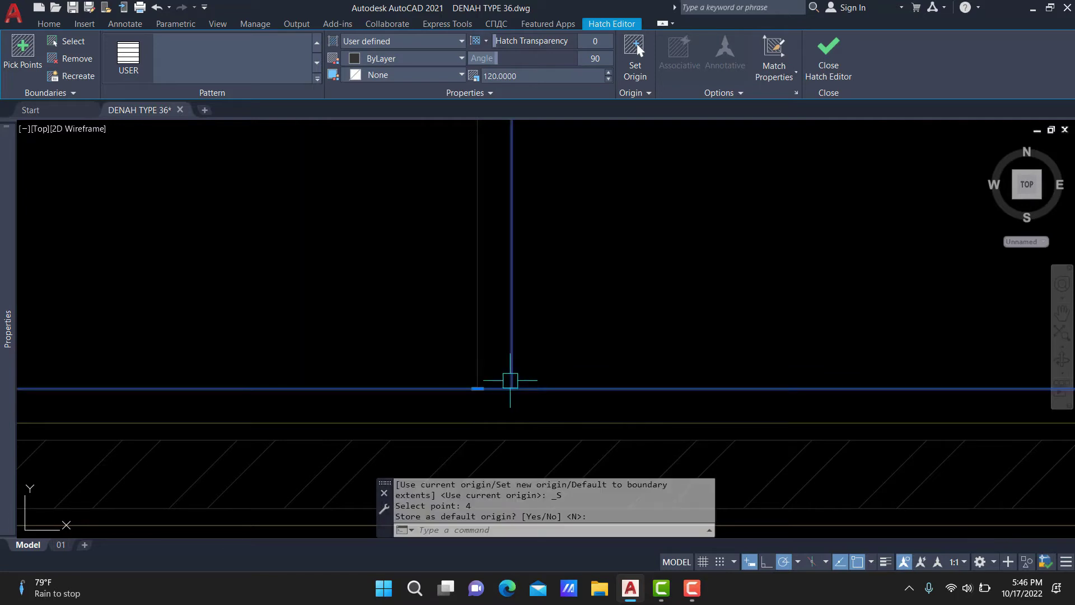
scroll(510, 380, down, 3)
key(Escape)
mouse_move(530, 302)
middle_down()
mouse_move(533, 349)
mouse_move(563, 382)
mouse_move(598, 355)
middle_up()
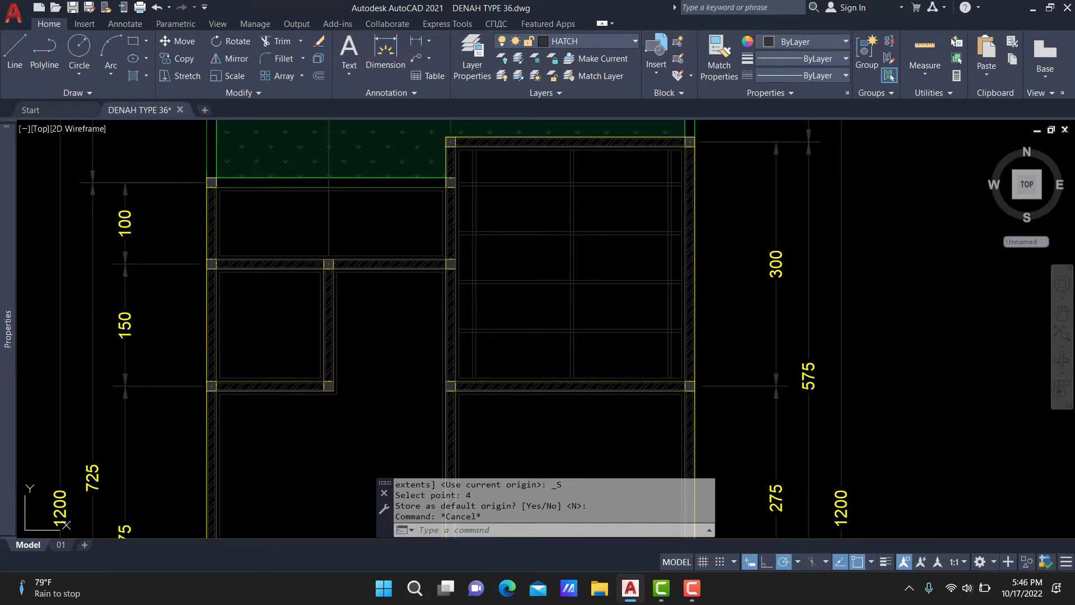
key(ctrl+z)
key(ctrl+z)
key(ctrl+z)
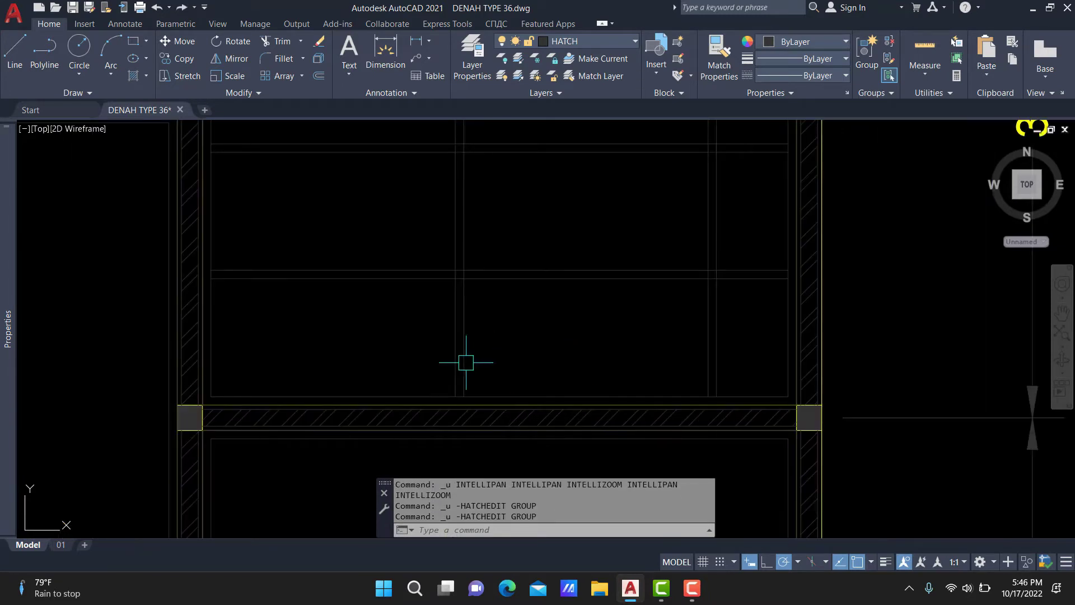
Set the vertical hatch's origin 60 units along the room's lower edge.
click(466, 362)
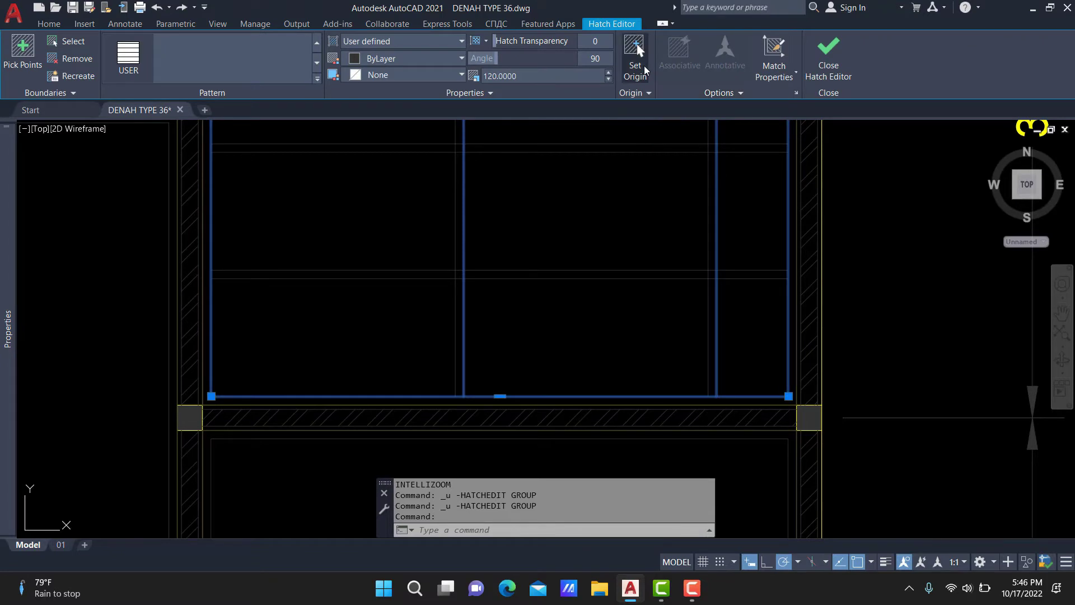
click(644, 66)
scroll(508, 395, up, 3)
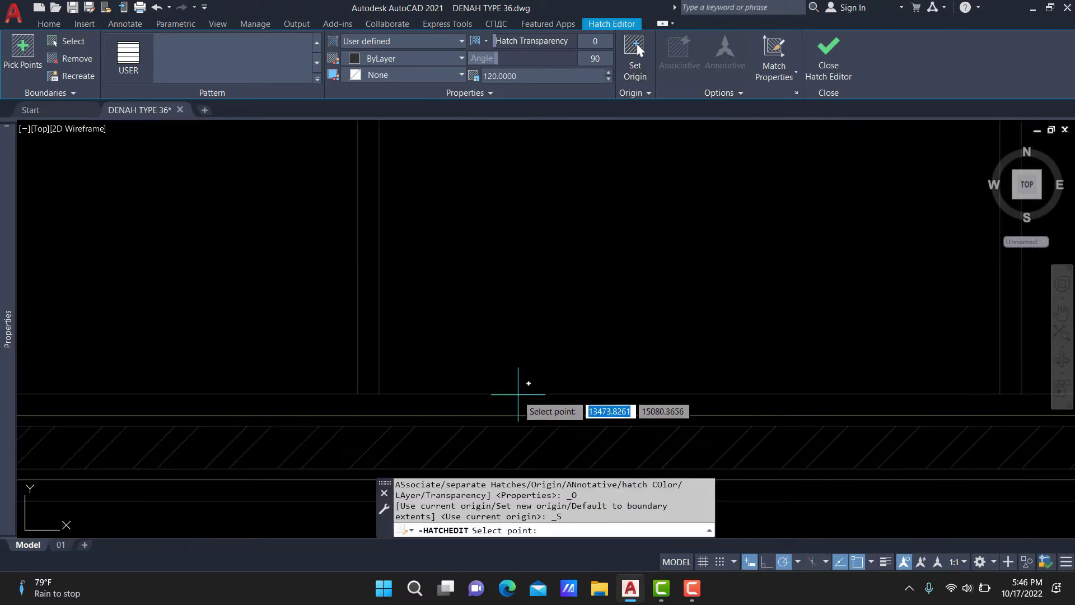
scroll(470, 394, up, 3)
text(60)
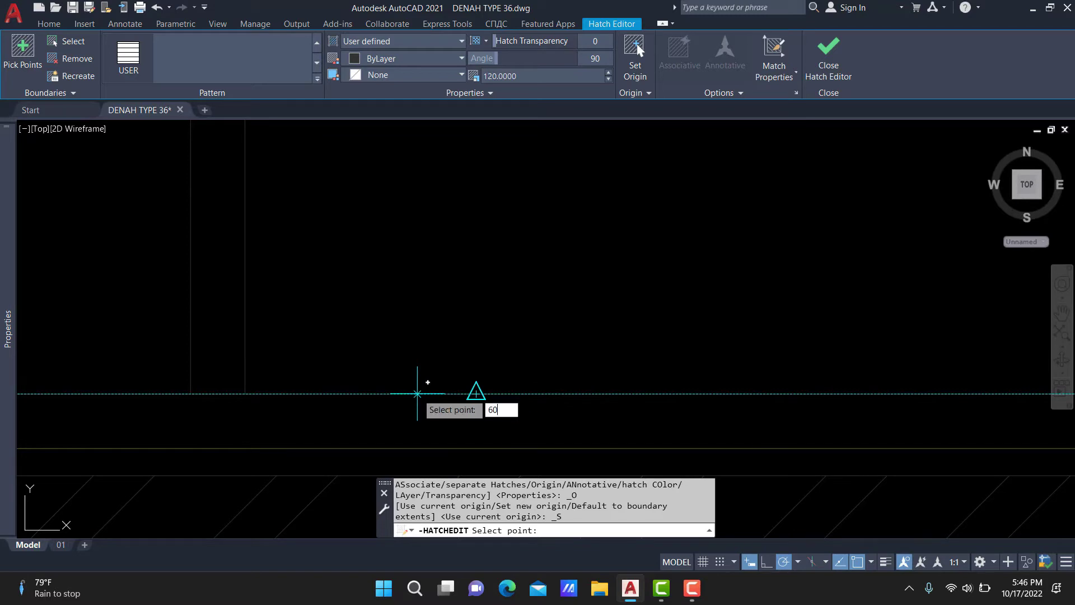
key(Return)
key(Escape)
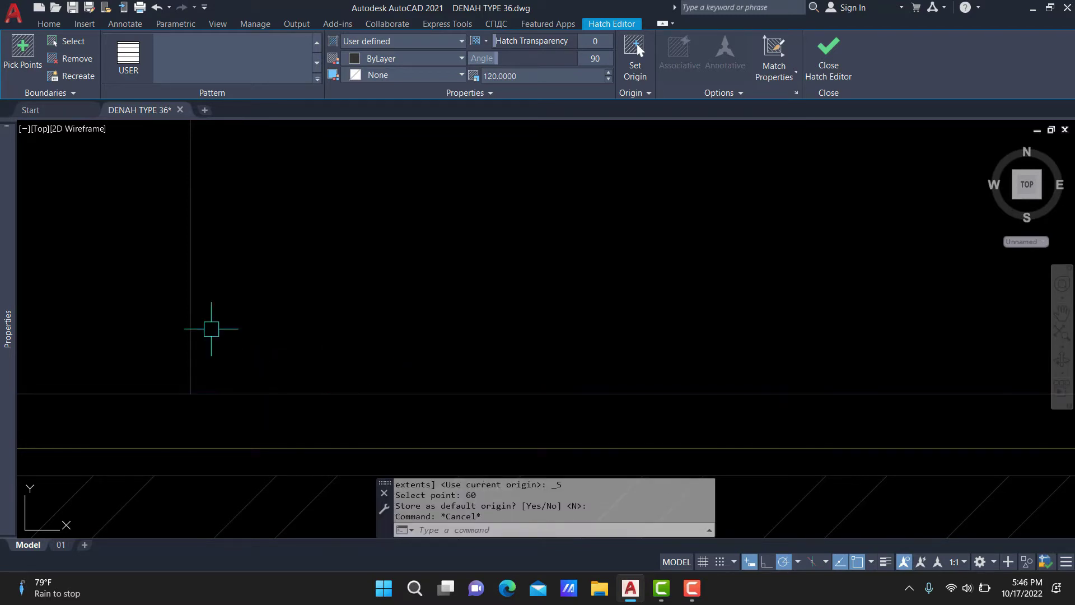
Move the origin to 64 units along the edge and close hatch editing.
click(207, 313)
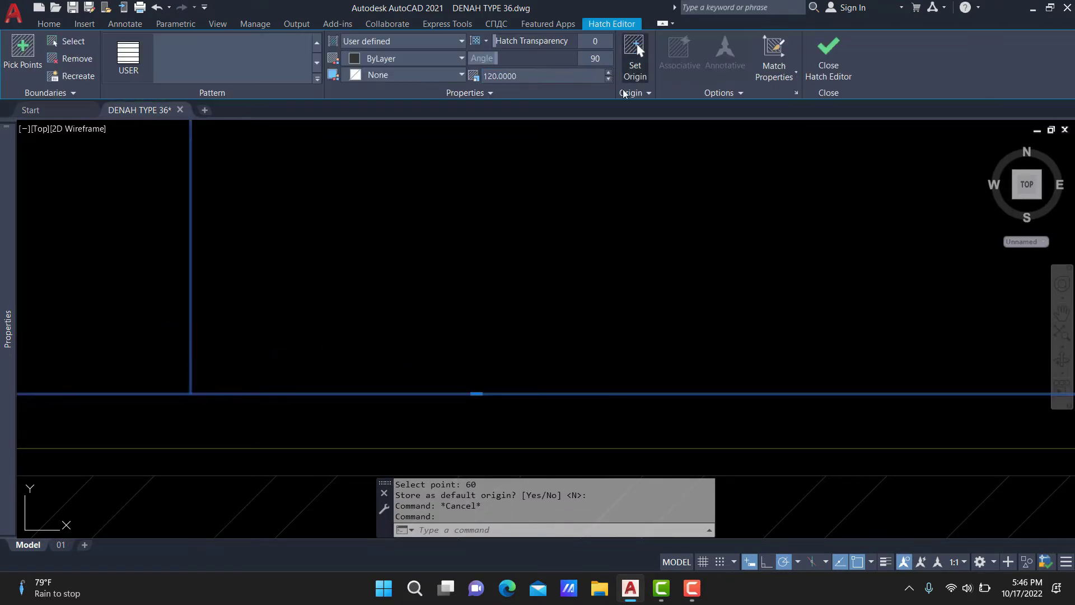
click(635, 59)
text(64)
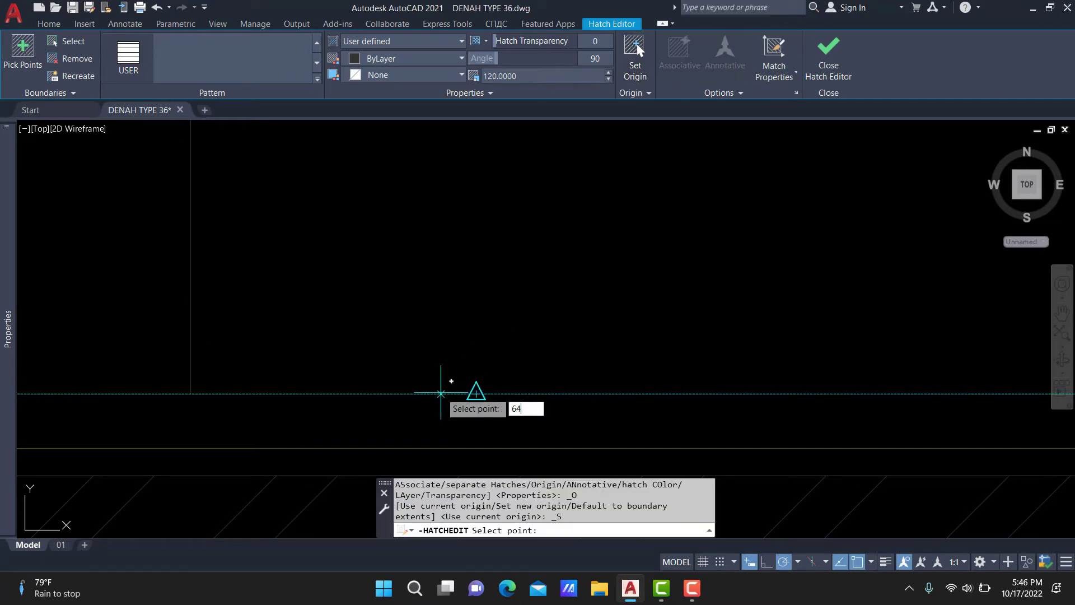
key(Return)
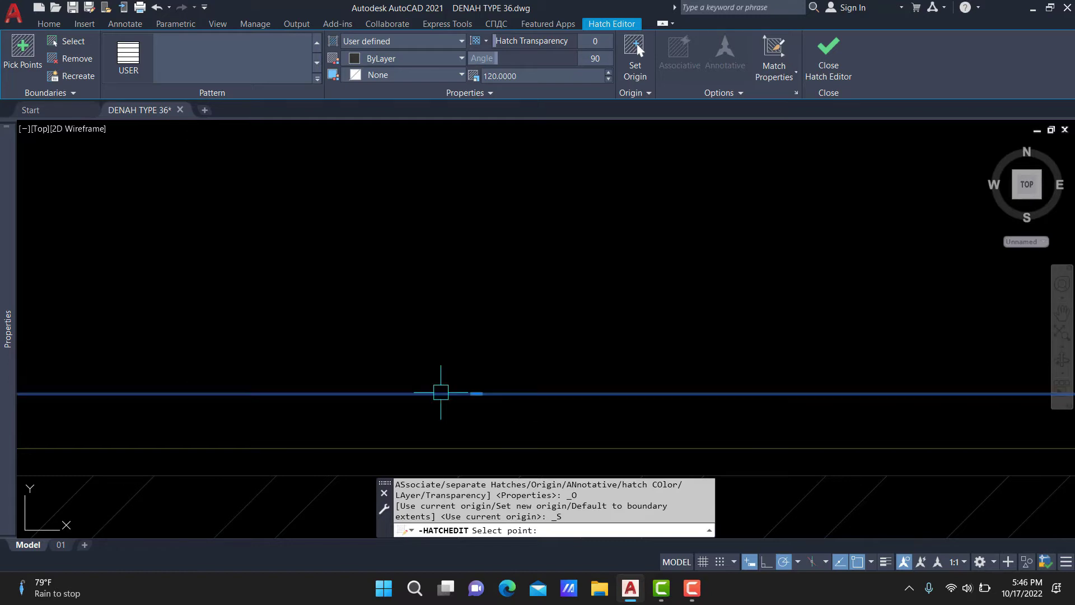
key(Escape)
scroll(437, 384, down, 5)
key(Escape)
scroll(459, 332, down, 2)
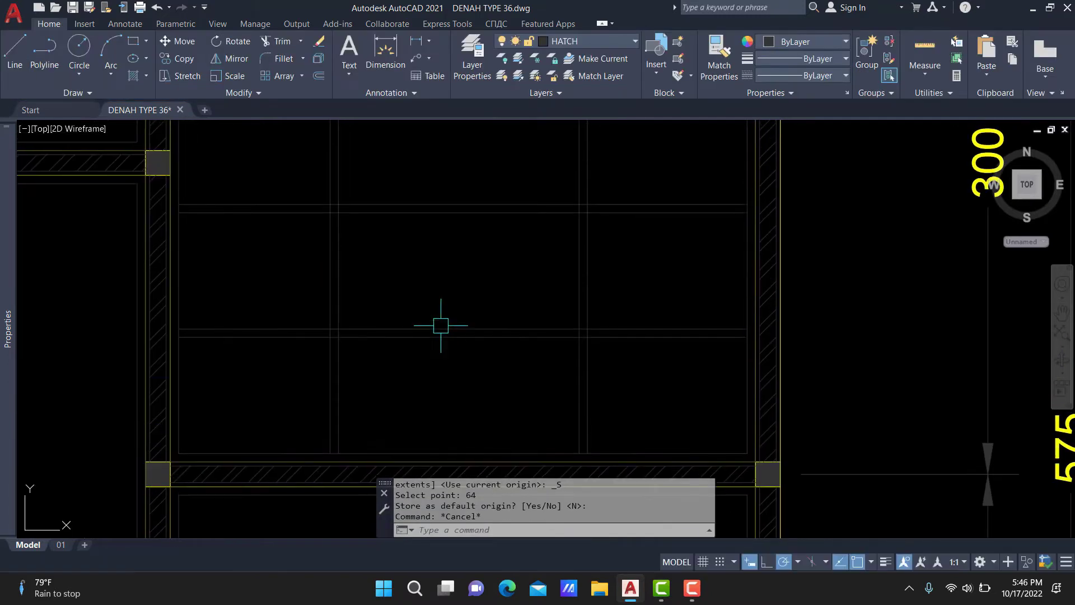
scroll(446, 324, down, 2)
scroll(461, 350, down, 1)
scroll(640, 269, down, 1)
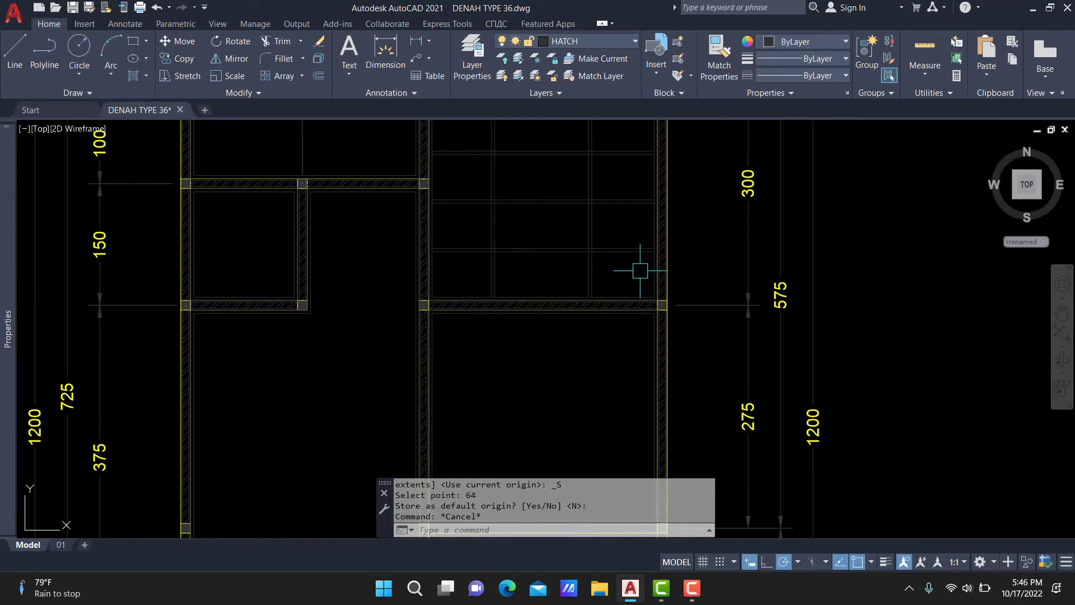
scroll(619, 244, down, 3)
scroll(616, 254, up, 3)
scroll(610, 269, up, 2)
Copy the room's grid hatches into the adjoining room below, aligned at the wall corner.
click(610, 269)
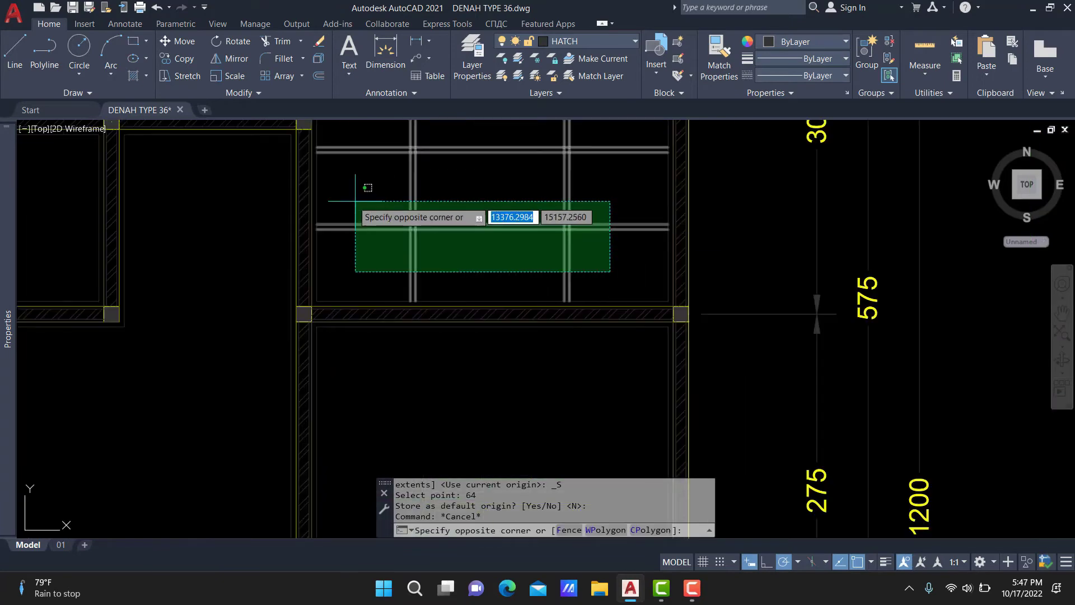
click(354, 199)
scroll(339, 311, up, 2)
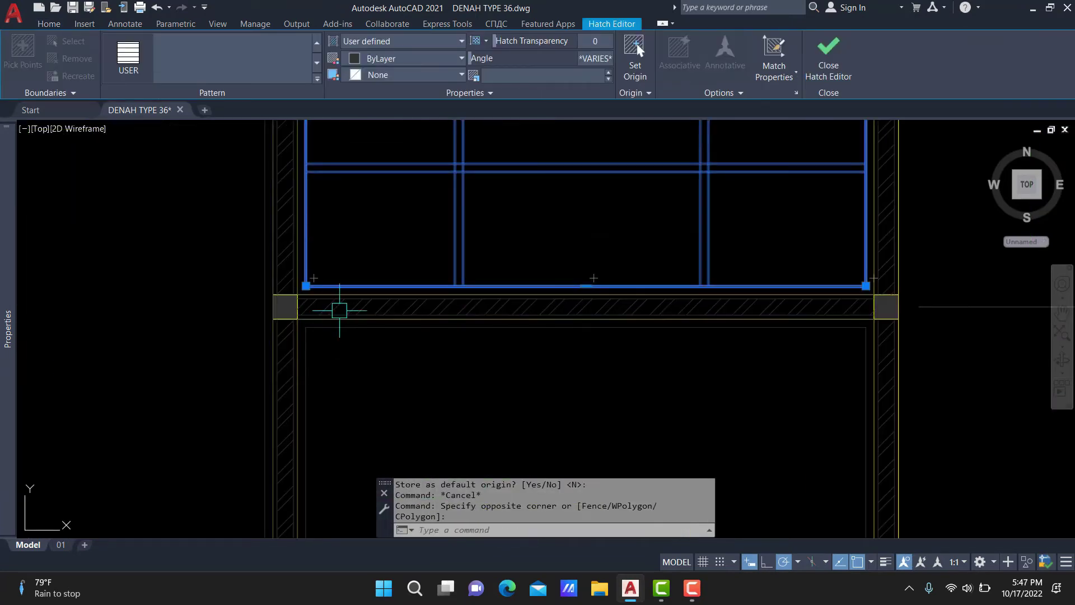
scroll(301, 300, up, 3)
text(o)
key(Return)
click(293, 294)
scroll(292, 293, down, 5)
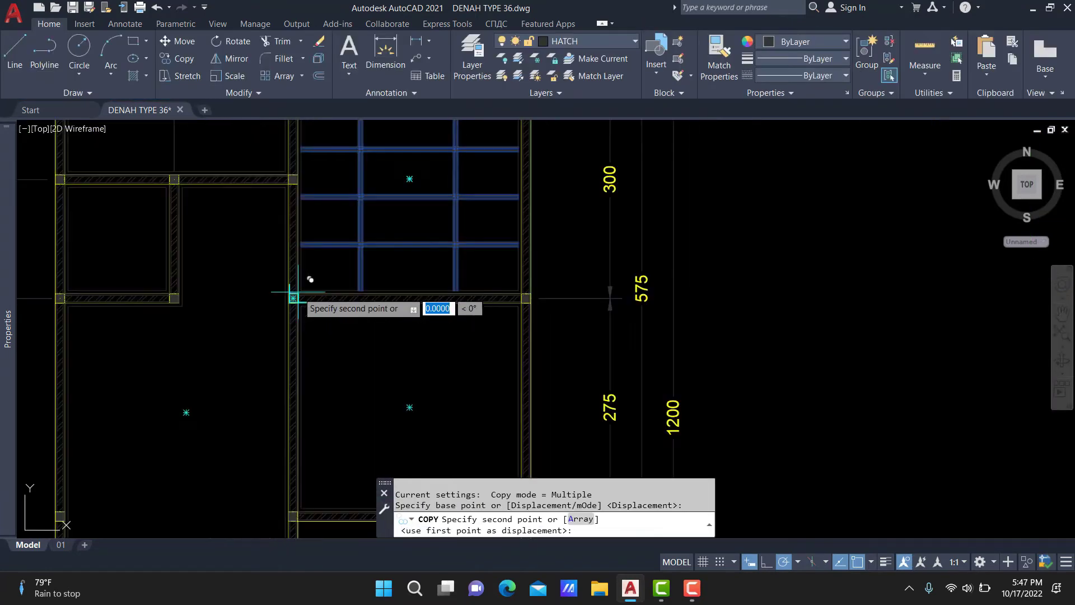
scroll(293, 294, down, 4)
scroll(295, 347, up, 4)
scroll(290, 329, up, 3)
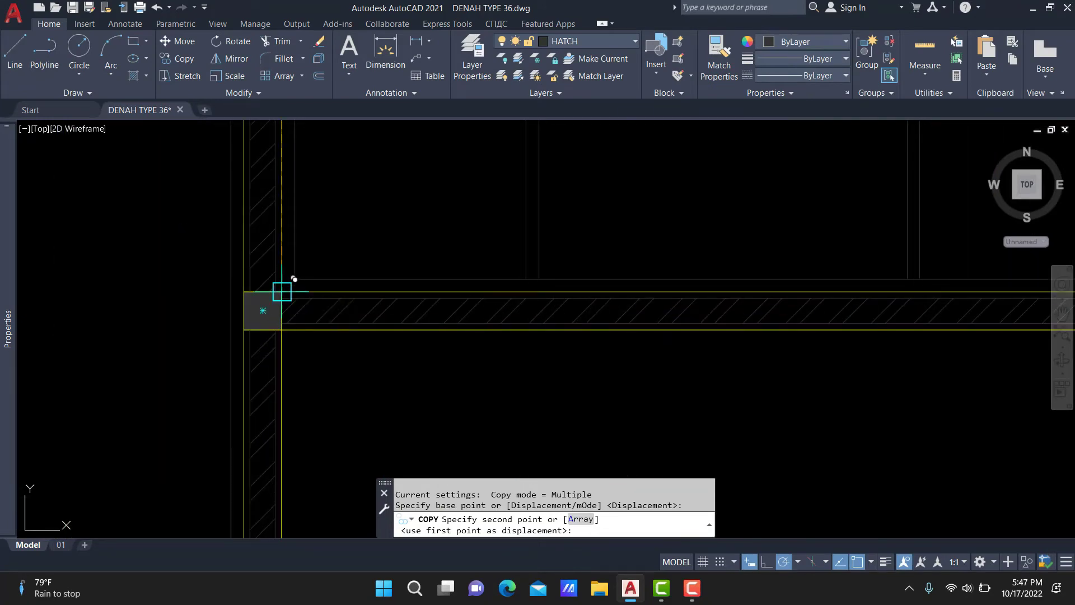
click(281, 291)
scroll(291, 302, down, 4)
scroll(432, 240, up, 2)
key(Escape)
Check the ceiling-frame hatch boundary grip, then pan to the neighbouring room.
click(483, 258)
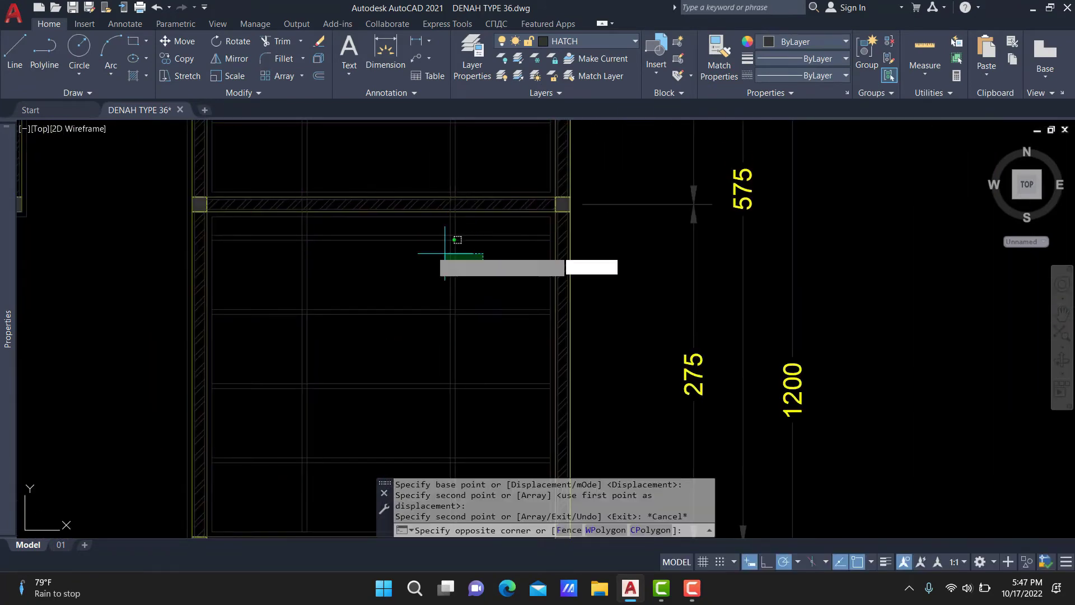
click(445, 253)
scroll(387, 189, up, 3)
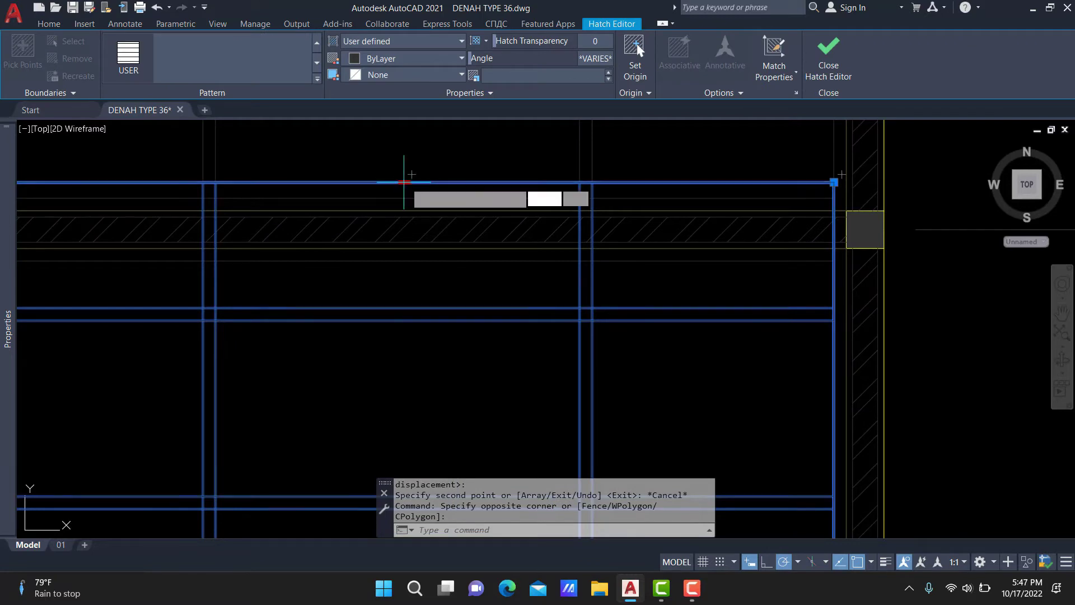
click(404, 182)
scroll(403, 257, down, 2)
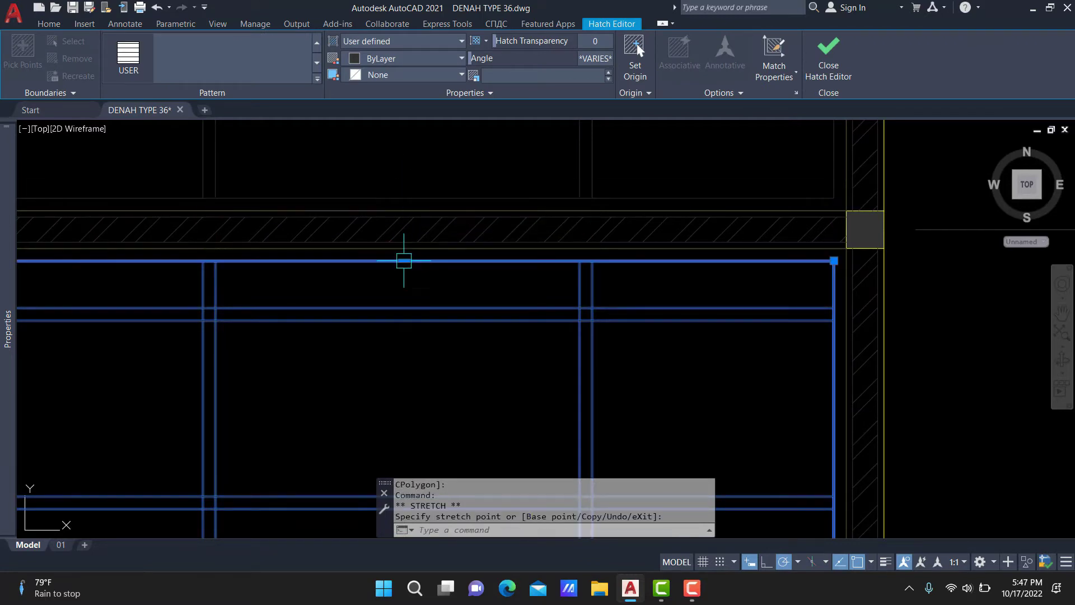
scroll(556, 197, down, 3)
key(Escape)
mouse_move(554, 334)
middle_down()
mouse_move(643, 383)
mouse_move(575, 282)
mouse_move(556, 276)
middle_up()
text(H)
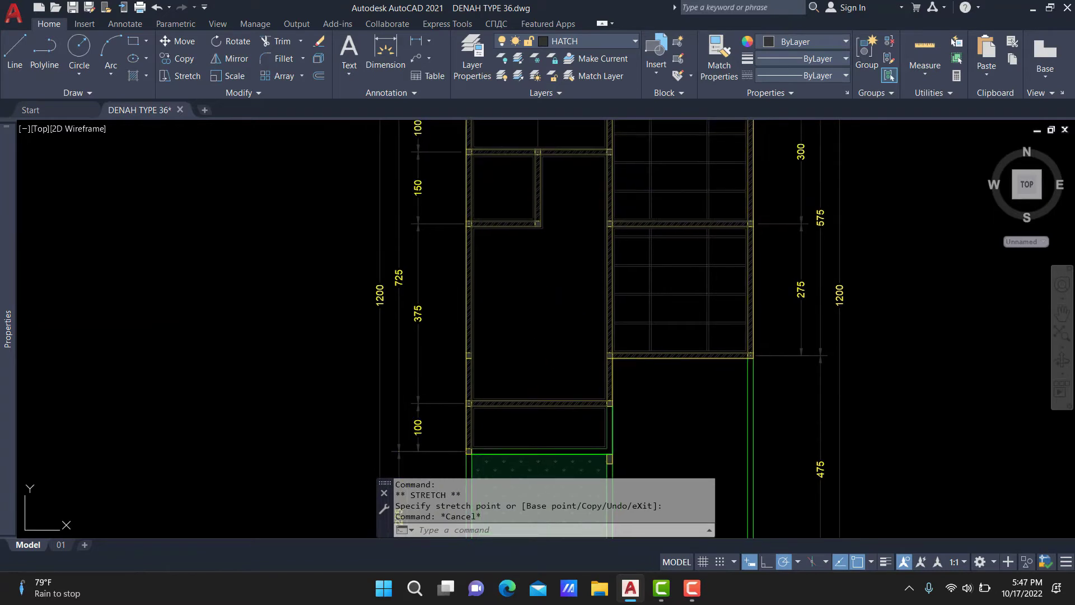
Hatch the L-shaped room with 60-spacing lines, anchoring the hatch origin at its wall corner.
key(Return)
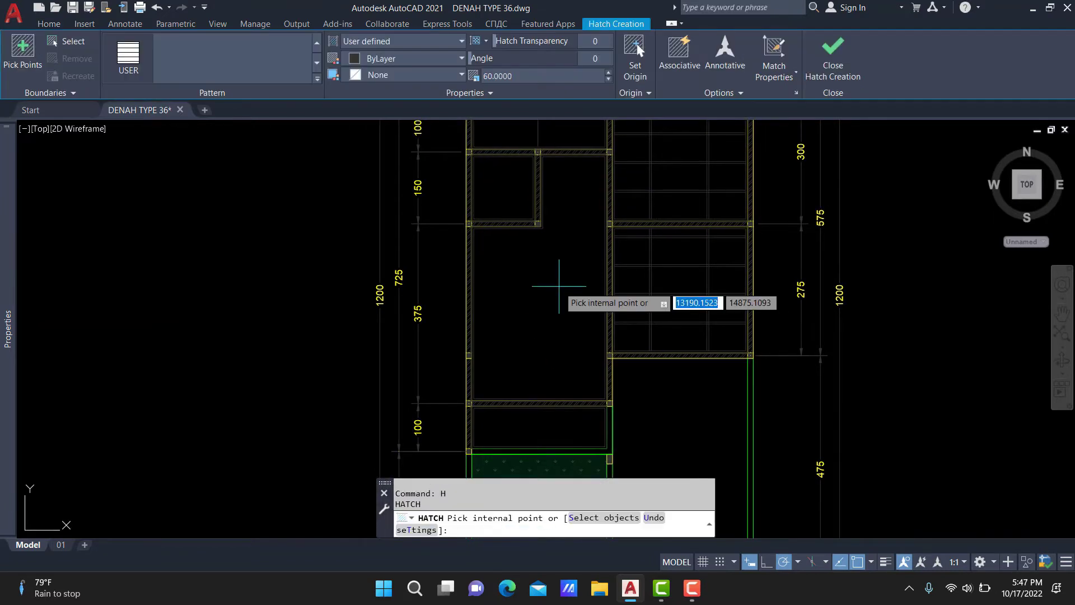
click(554, 284)
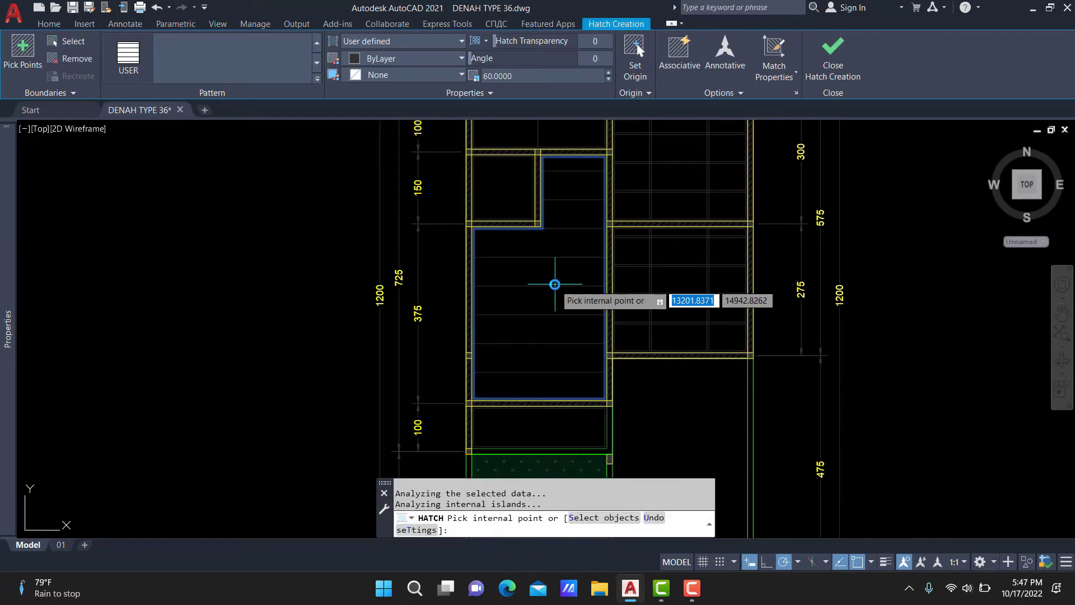
key(Return)
click(549, 314)
click(540, 305)
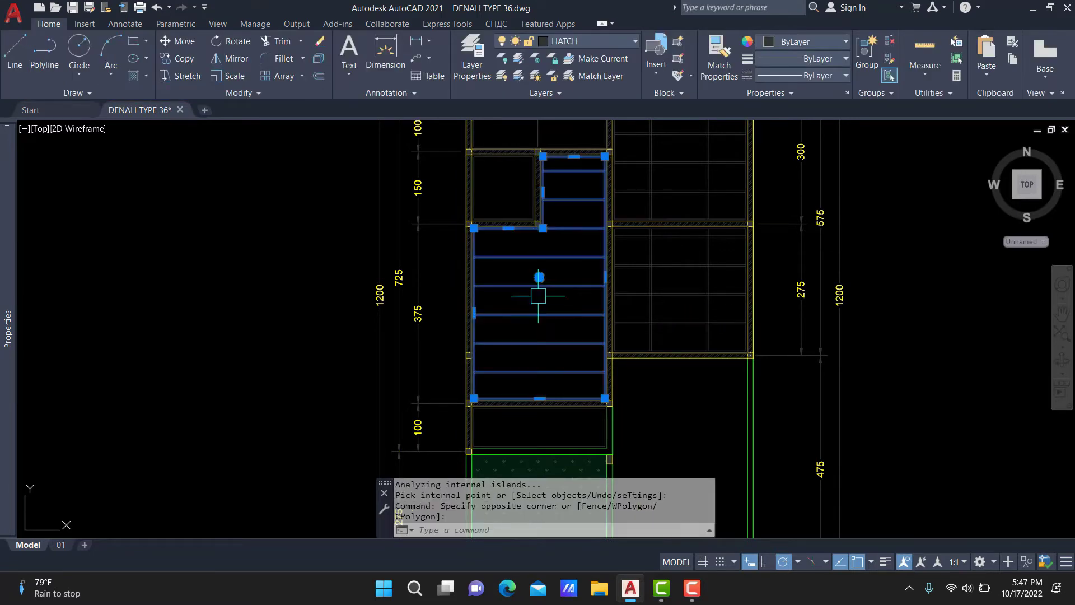
click(638, 60)
scroll(473, 419, up, 3)
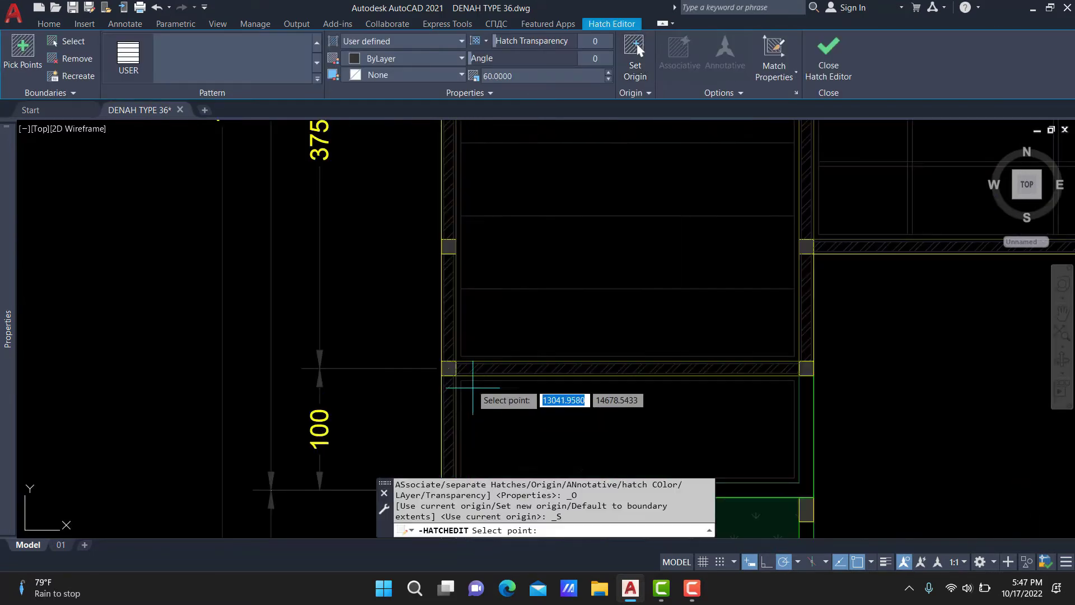
scroll(467, 438, up, 2)
scroll(419, 452, up, 3)
click(417, 454)
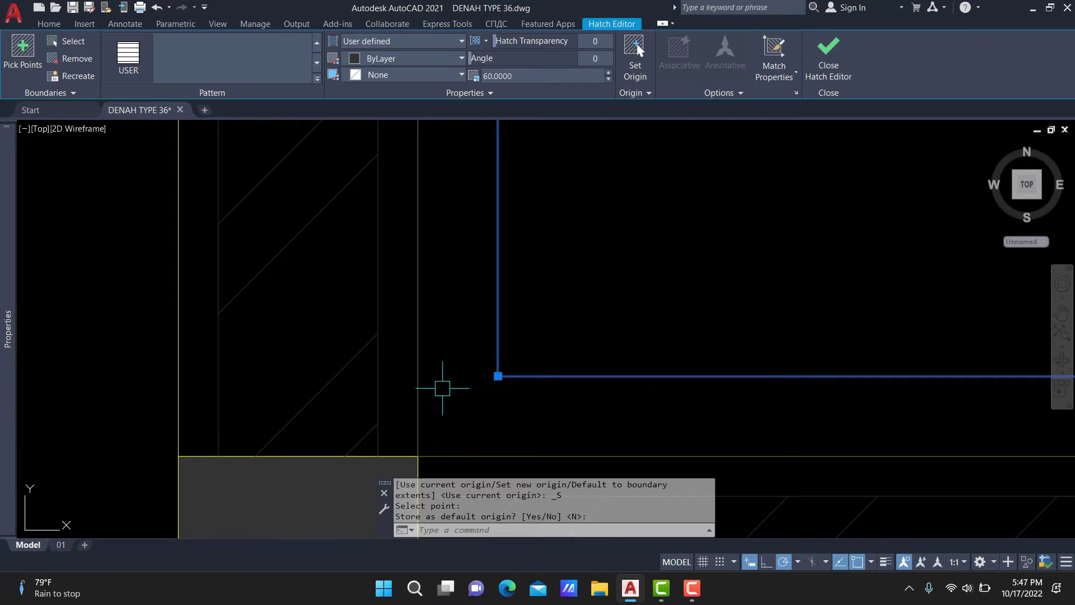
scroll(504, 364, down, 5)
scroll(516, 357, up, 3)
Copy the room hatch using the wall corner as the base point.
text(O)
key(Return)
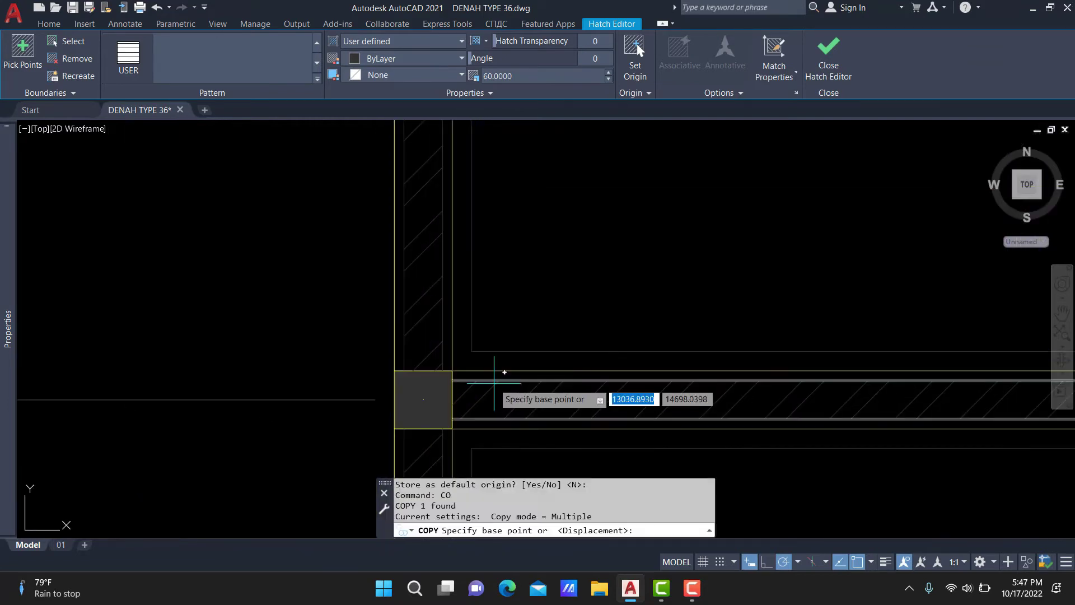
scroll(447, 377, up, 3)
click(447, 377)
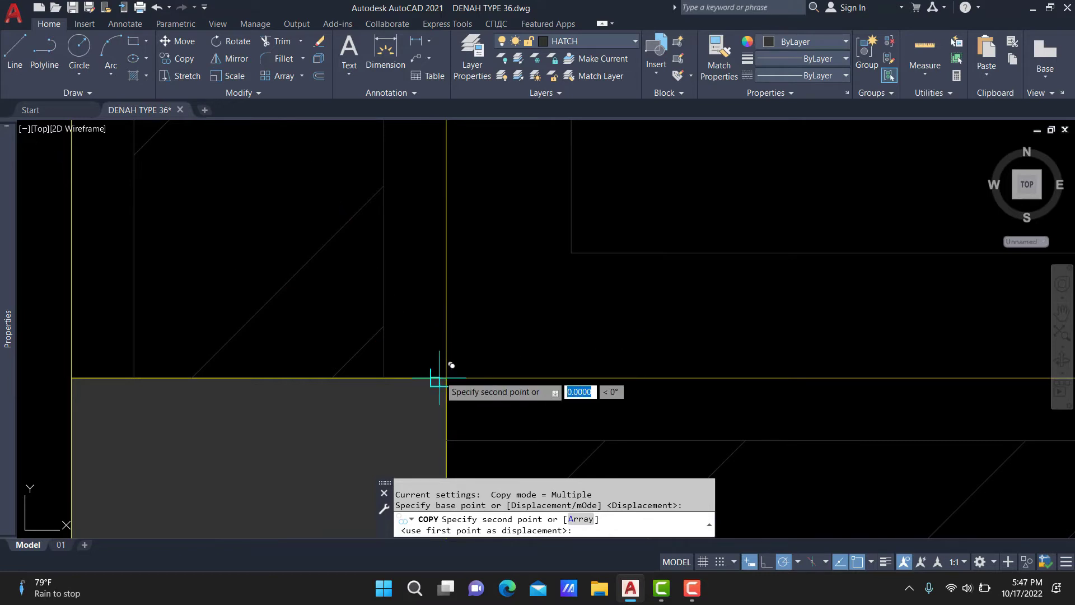
click(443, 370)
scroll(534, 314, down, 4)
scroll(560, 303, down, 3)
scroll(564, 300, up, 1)
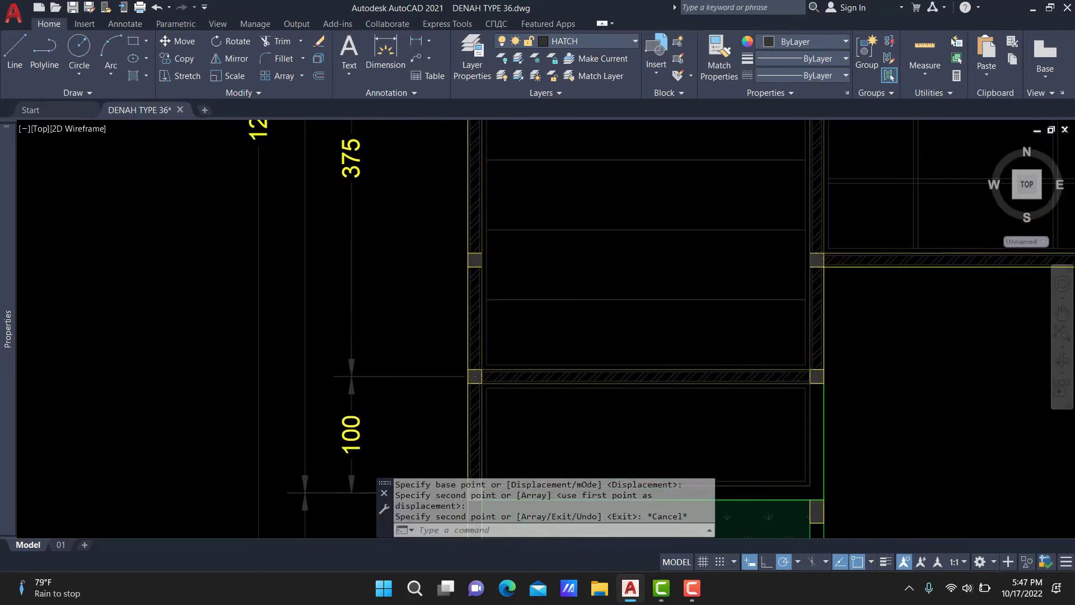
scroll(537, 302, up, 3)
key(Escape)
click(511, 291)
scroll(511, 292, down, 2)
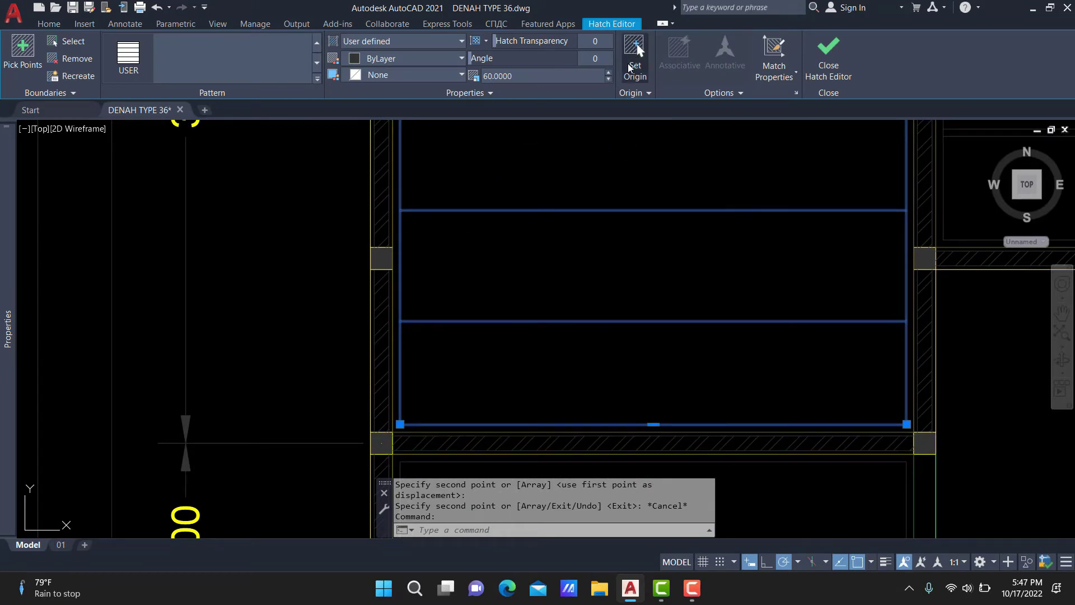
Set the selected room hatch's origin at its wall corner.
click(634, 56)
scroll(405, 436, up, 8)
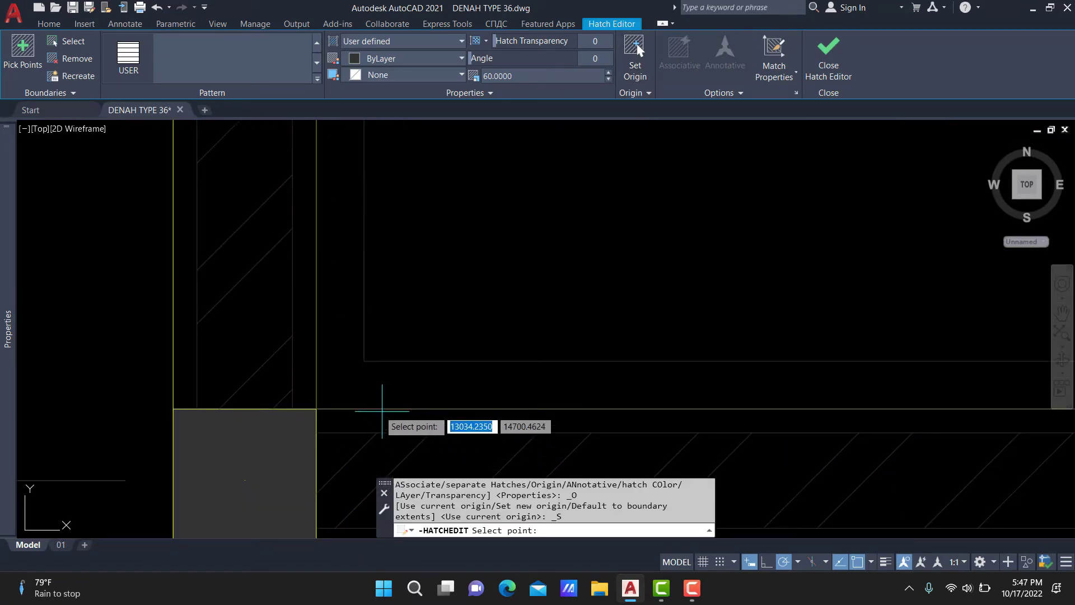
click(364, 360)
scroll(364, 361, down, 5)
scroll(398, 223, up, 2)
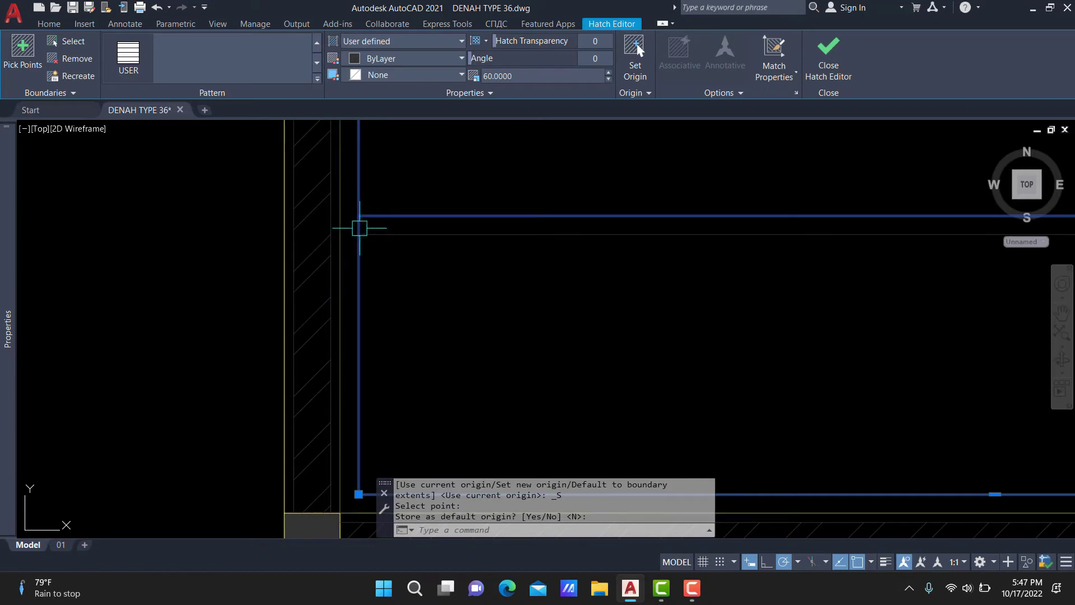
scroll(367, 192, down, 3)
Copy the hatch and its boundary from the wall corner to a new position.
click(450, 287)
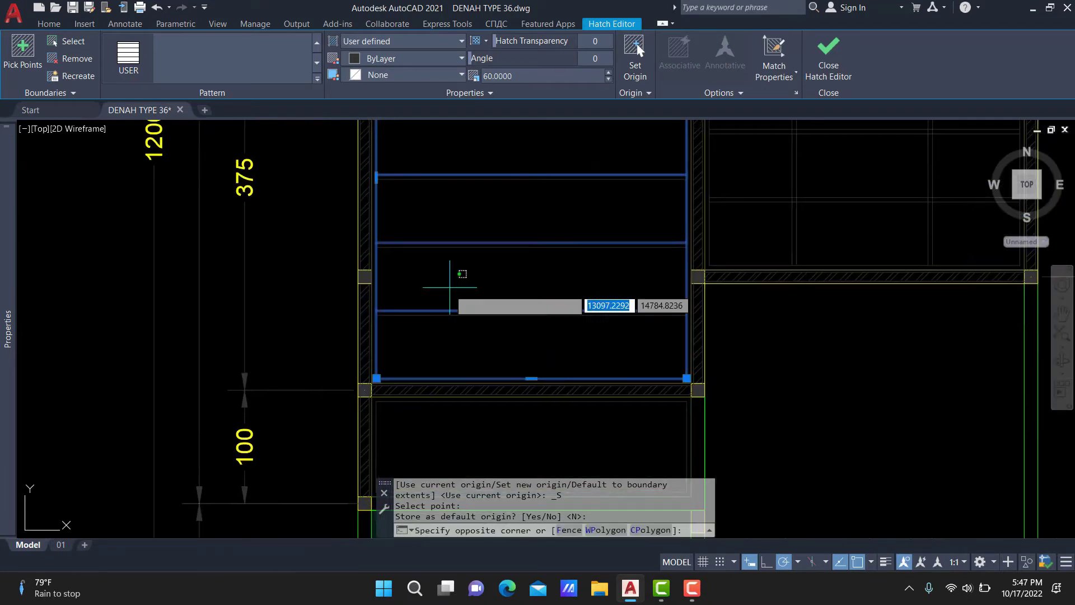
click(423, 336)
text(o)
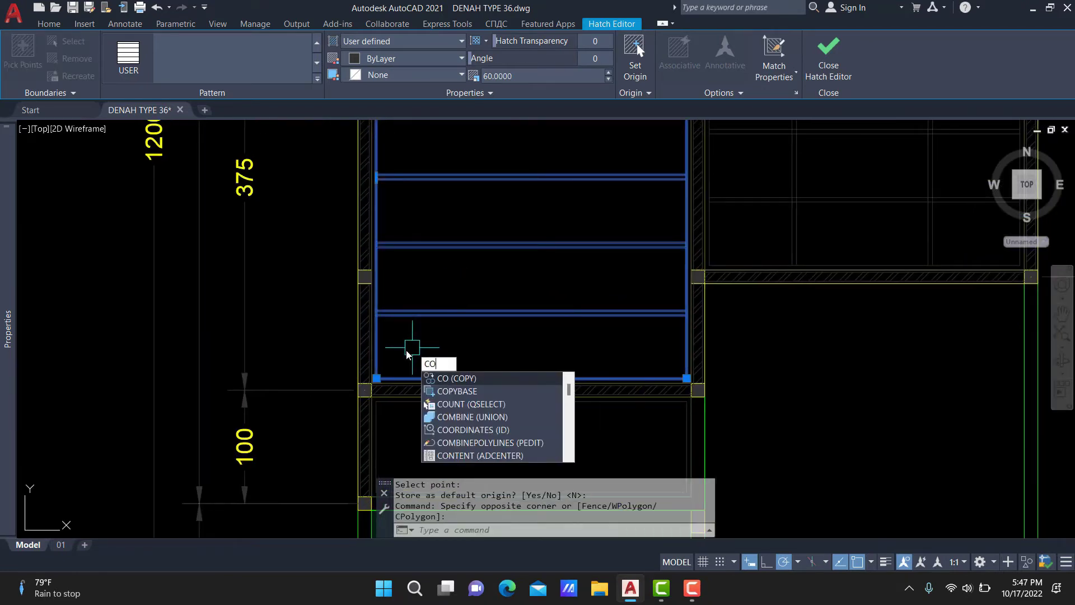
key(Return)
scroll(368, 368, up, 5)
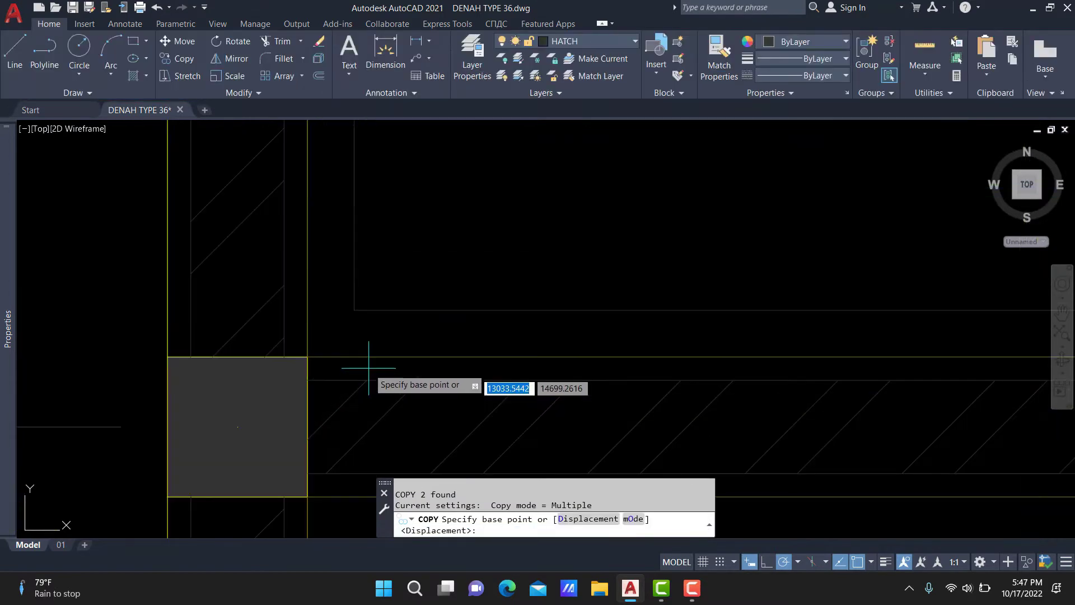
click(354, 310)
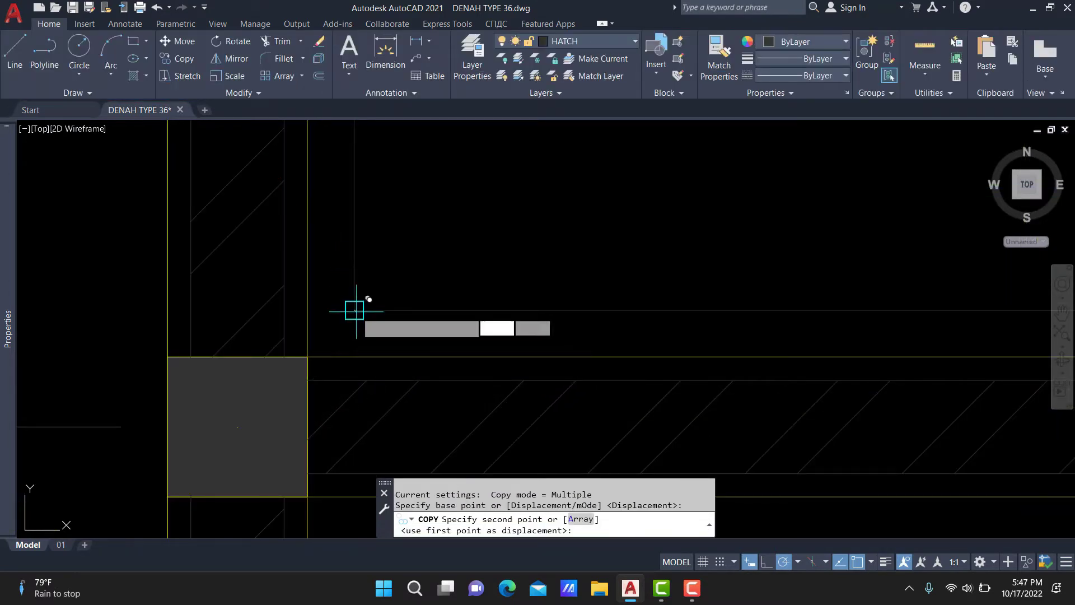
click(354, 336)
scroll(352, 360, down, 5)
key(Escape)
scroll(487, 264, up, 3)
Change the room hatch to 90° angle with 120 line spacing.
click(506, 241)
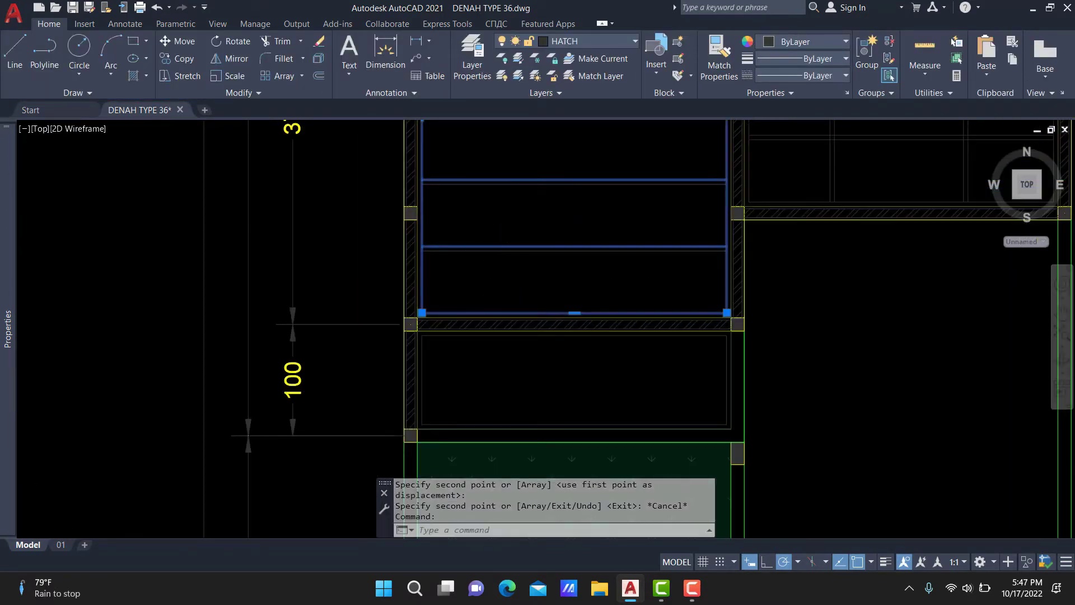
scroll(488, 247, up, 3)
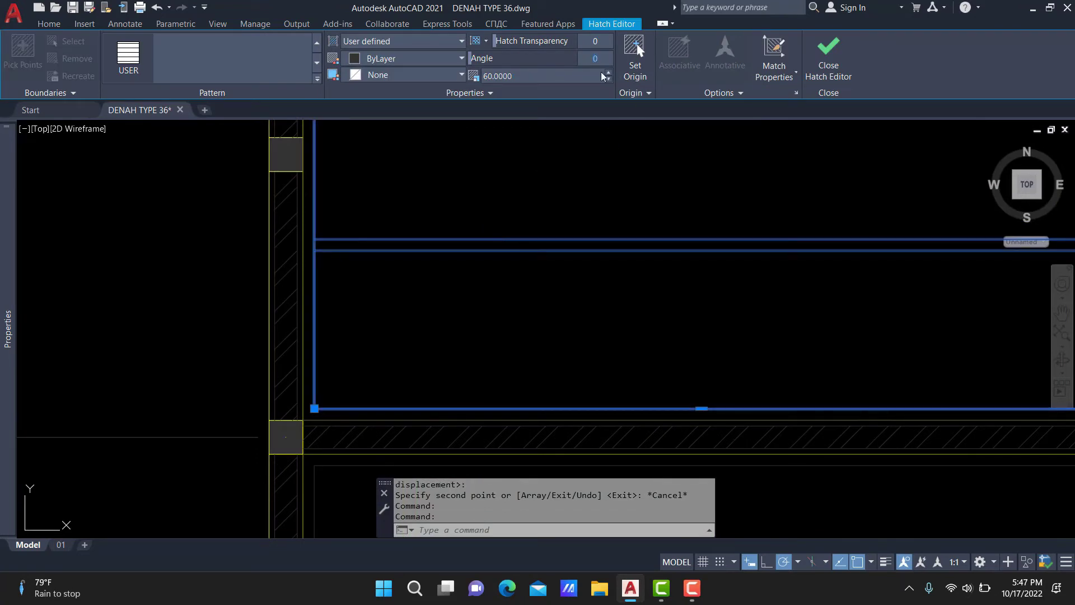
text(90)
key(Return)
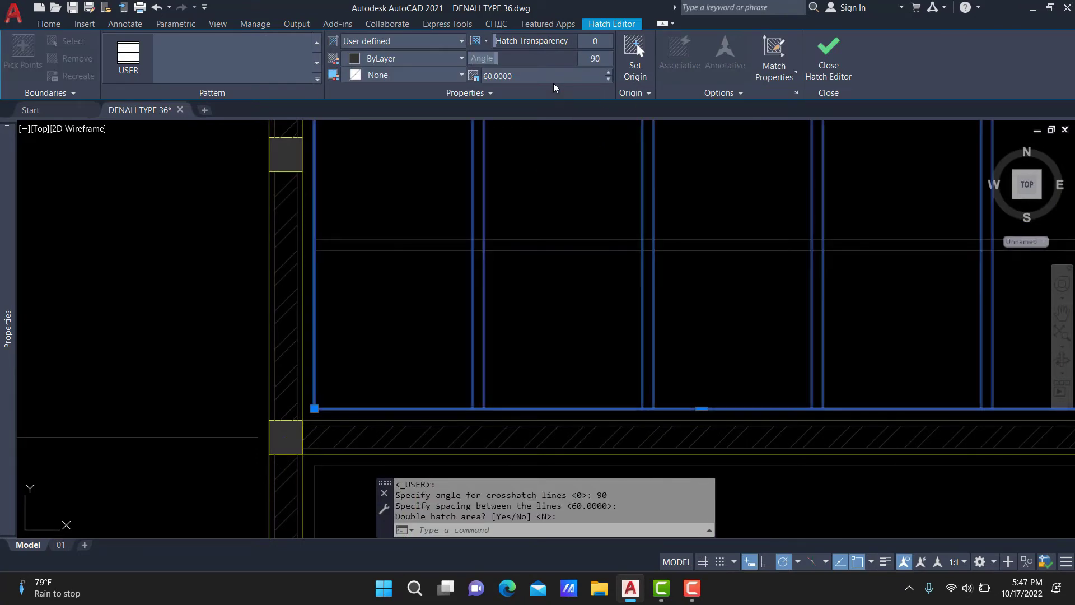
click(554, 78)
text(120)
key(Return)
scroll(511, 312, down, 5)
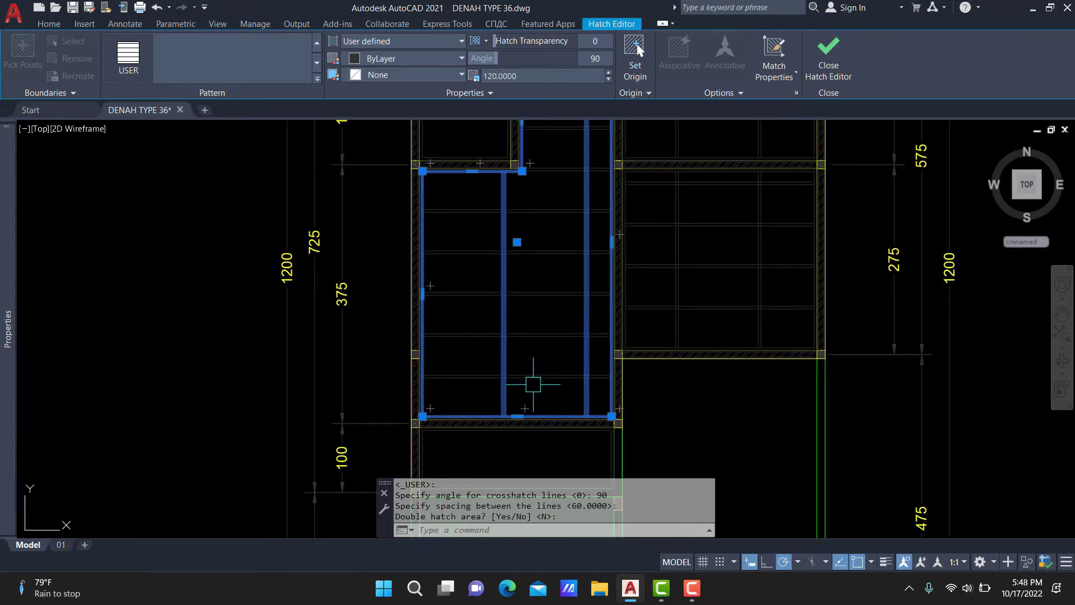
middle_drag(547, 211, 547, 252)
scroll(559, 254, up, 3)
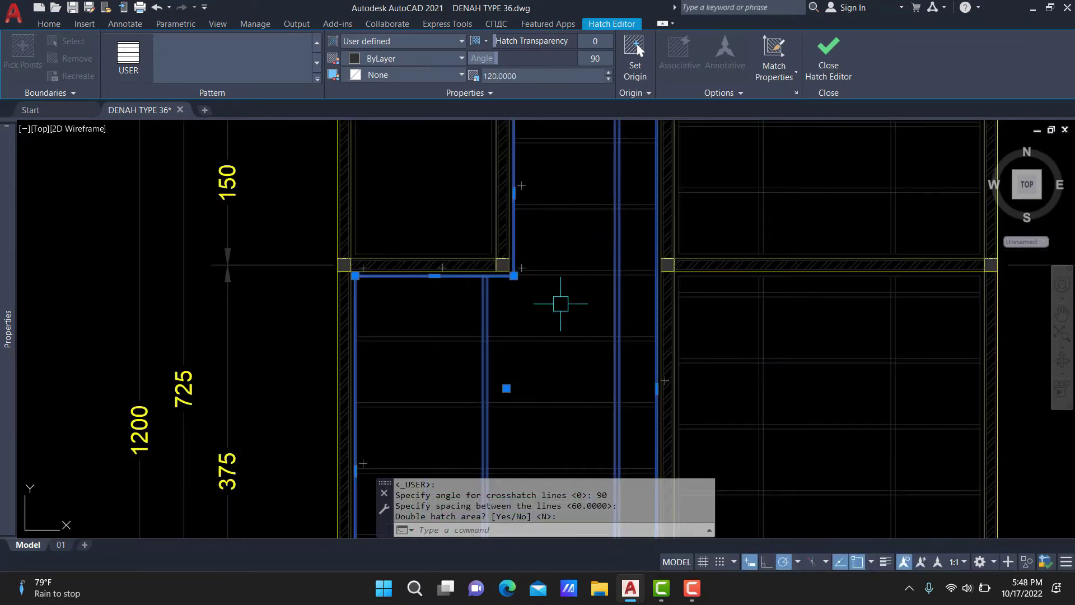
scroll(462, 261, down, 3)
scroll(526, 292, up, 5)
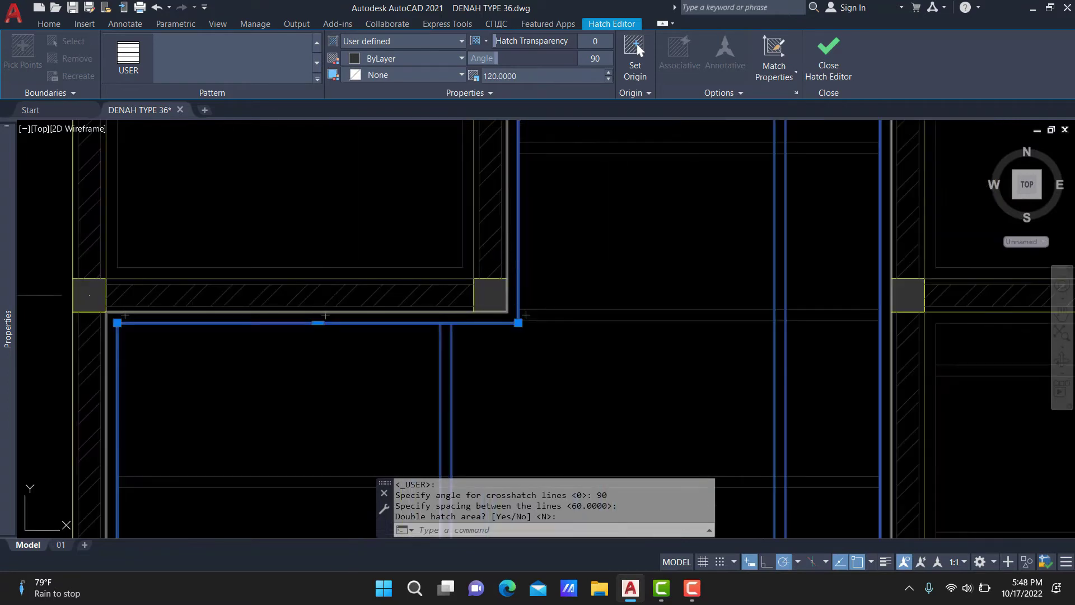
key(Escape)
Re-anchor the vertical-line hatch origin at the room corner, then view the whole plan.
click(469, 327)
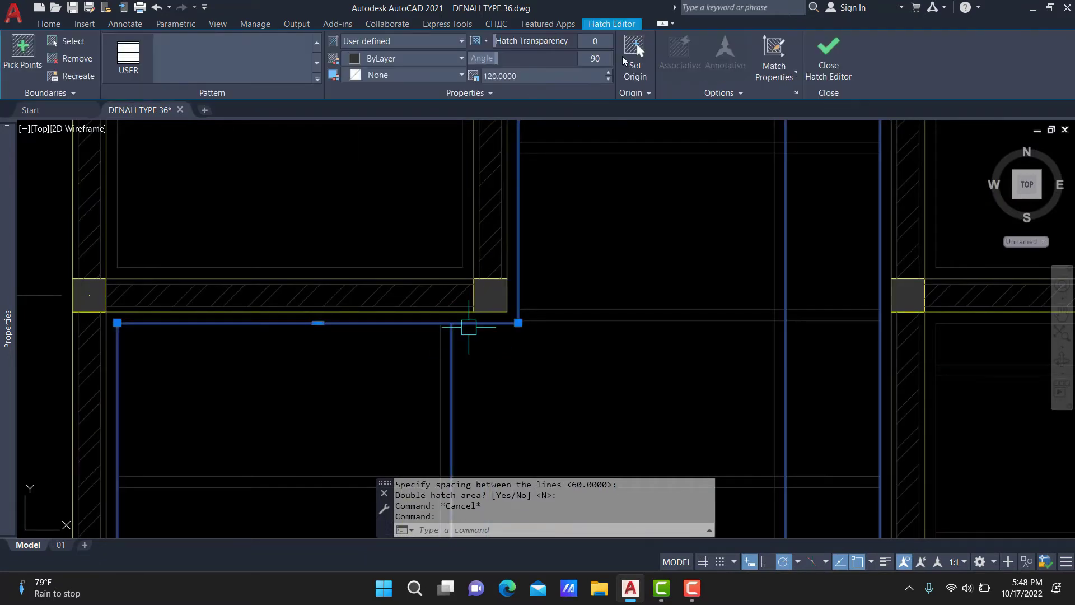
click(631, 56)
scroll(480, 327, up, 4)
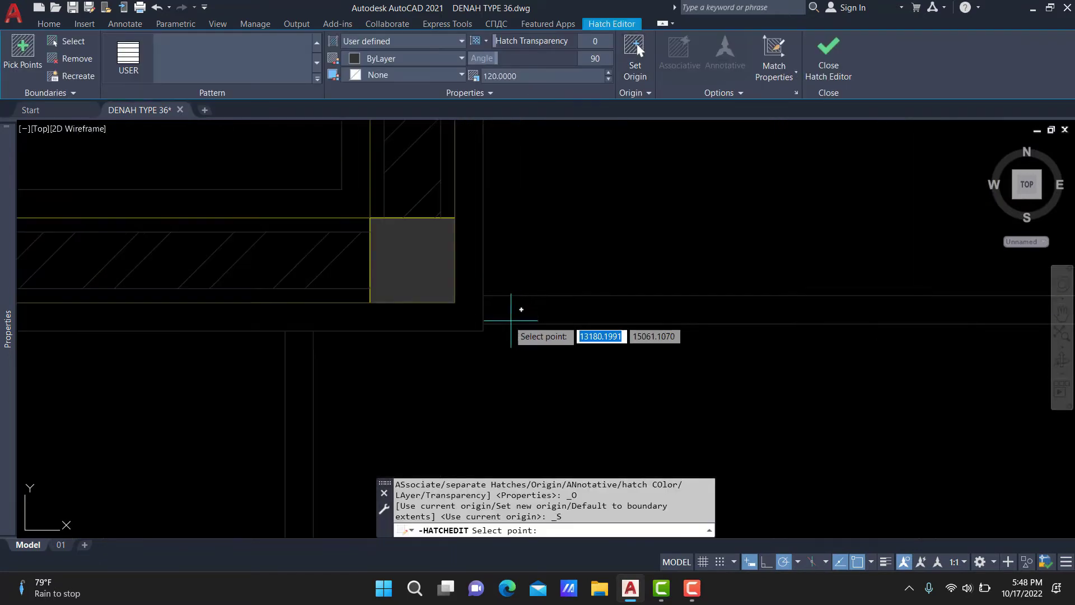
click(476, 325)
key(Escape)
click(282, 372)
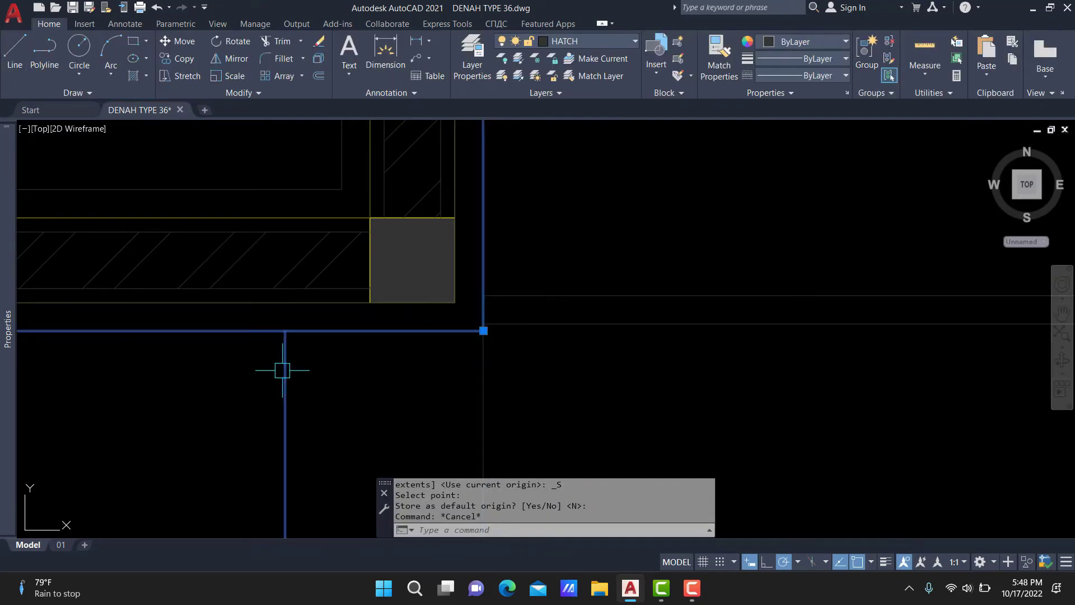
click(637, 45)
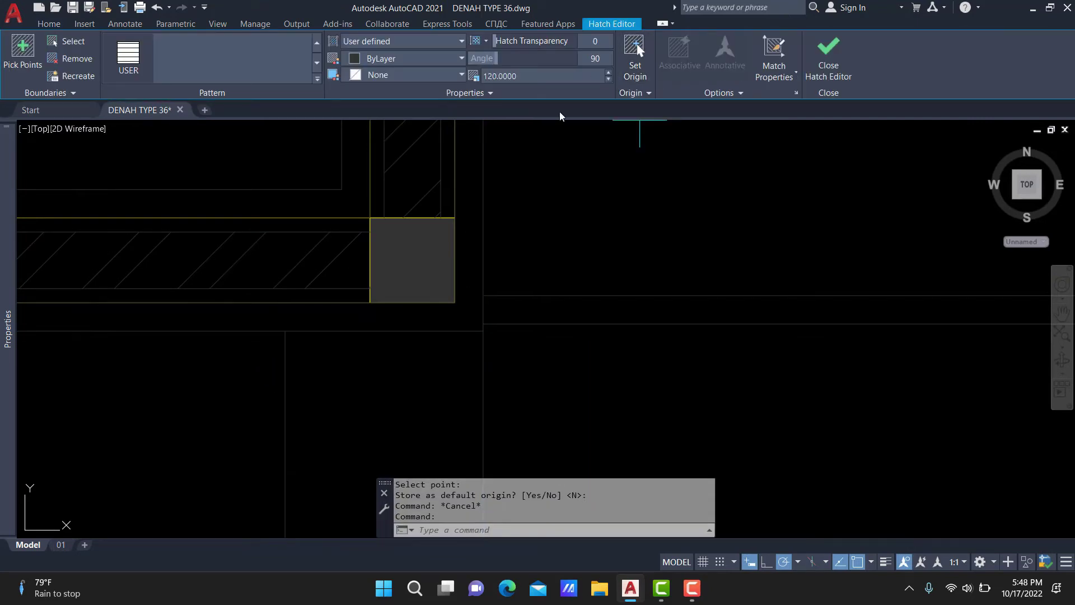
click(454, 302)
scroll(503, 225, down, 4)
scroll(503, 225, down, 3)
key(Escape)
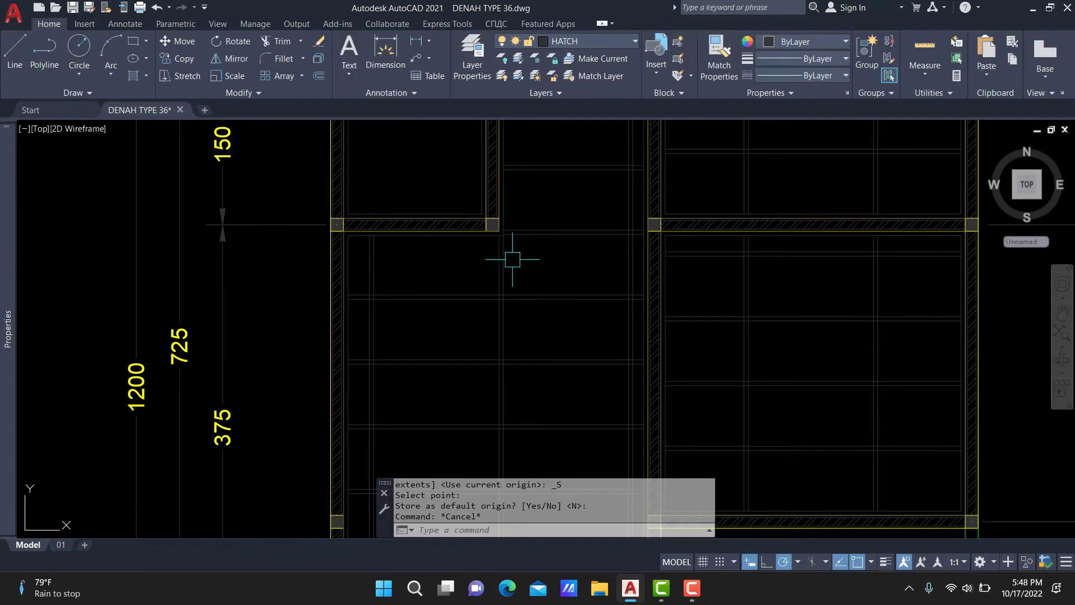
scroll(492, 234, up, 3)
scroll(493, 234, down, 2)
scroll(482, 229, down, 2)
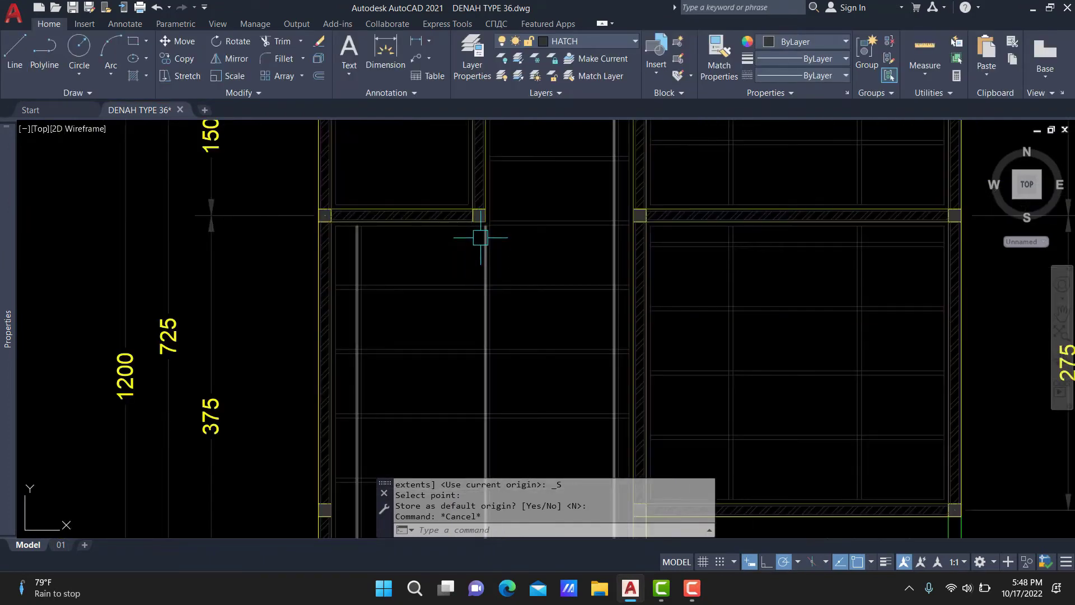
scroll(485, 351, down, 4)
scroll(537, 302, up, 1)
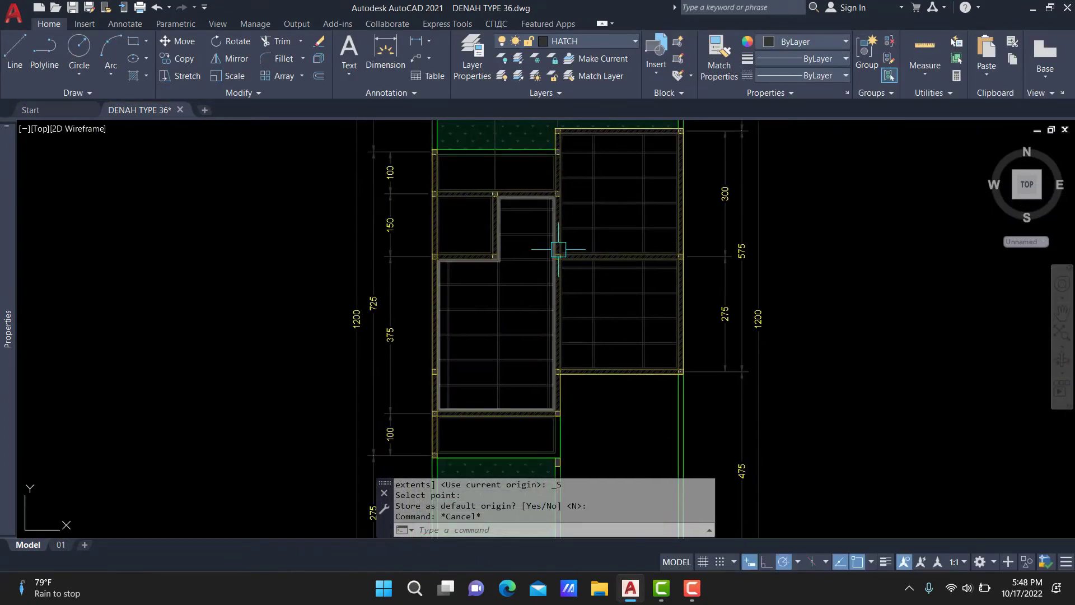
middle_drag(476, 229, 494, 291)
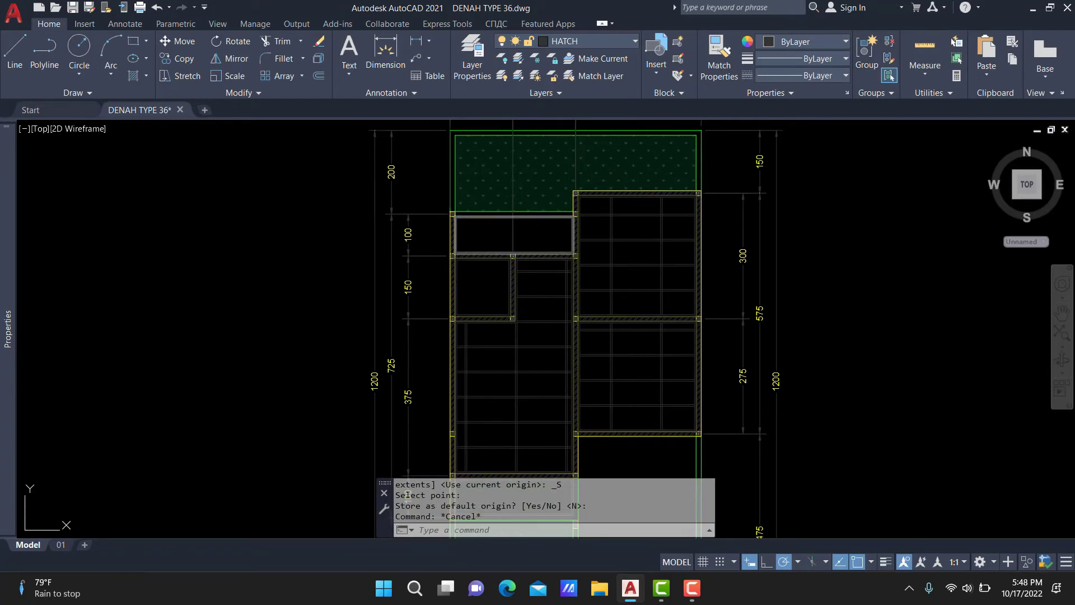
Hatch the narrow room marked 100 and set the lines to 90° so they run vertically.
text(h)
key(Return)
scroll(495, 249, up, 4)
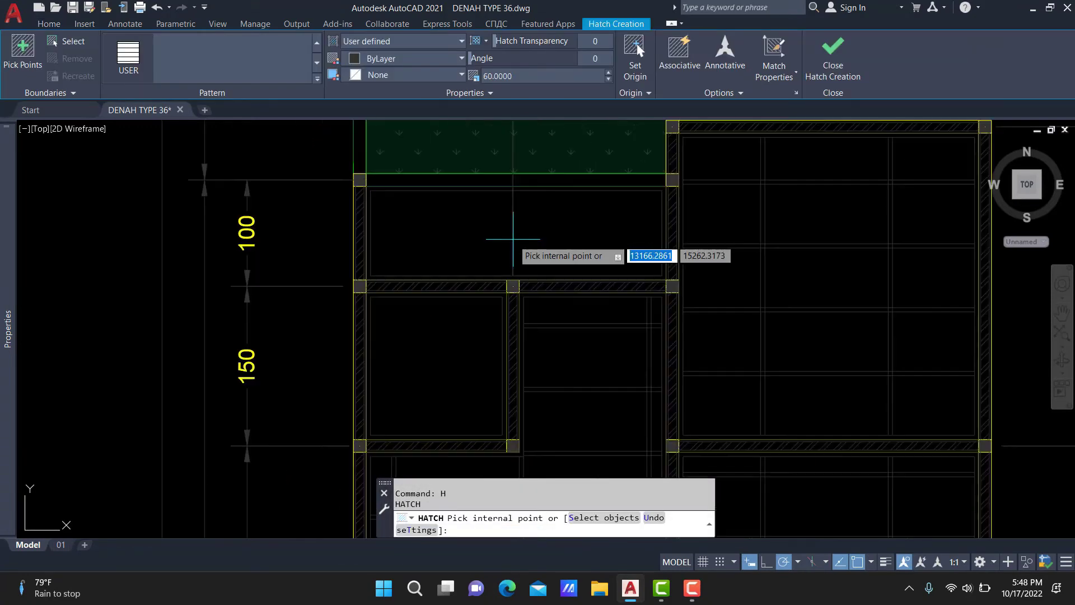
click(470, 235)
key(Escape)
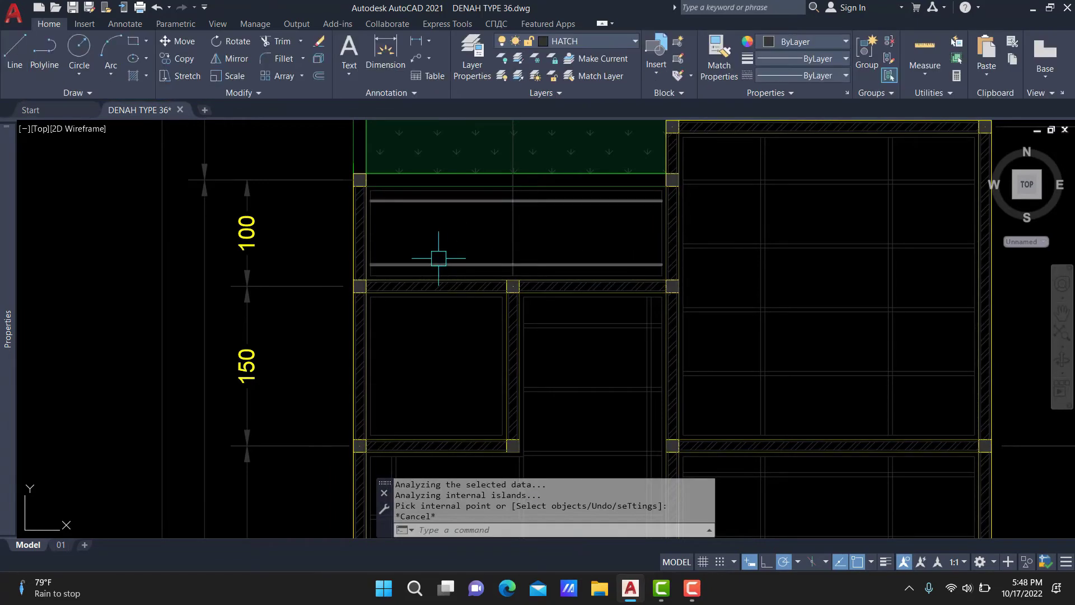
click(438, 258)
middle_drag(458, 216, 455, 278)
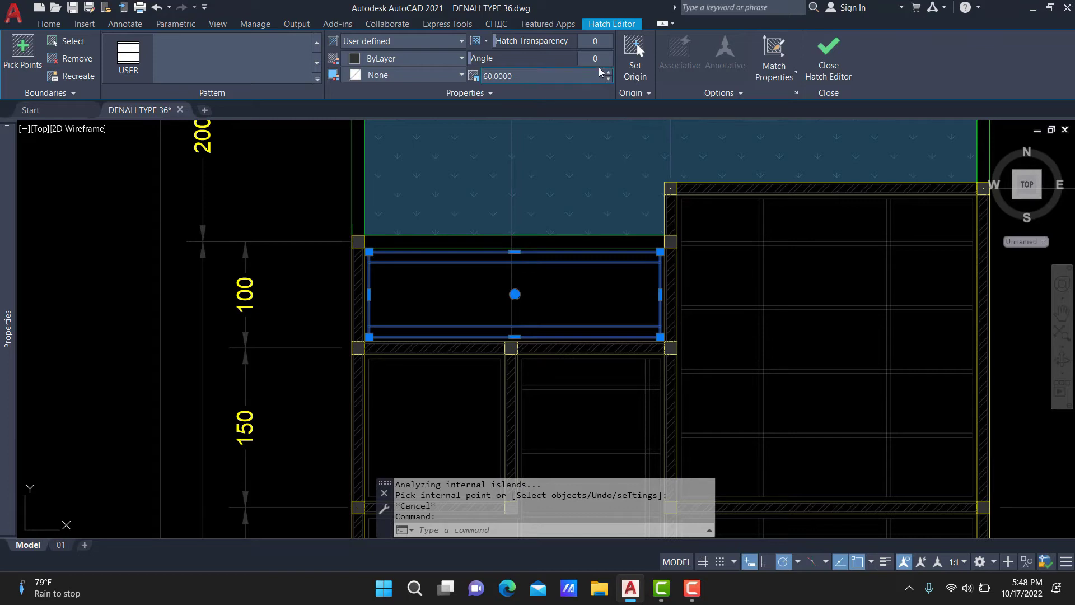
text(90)
key(Return)
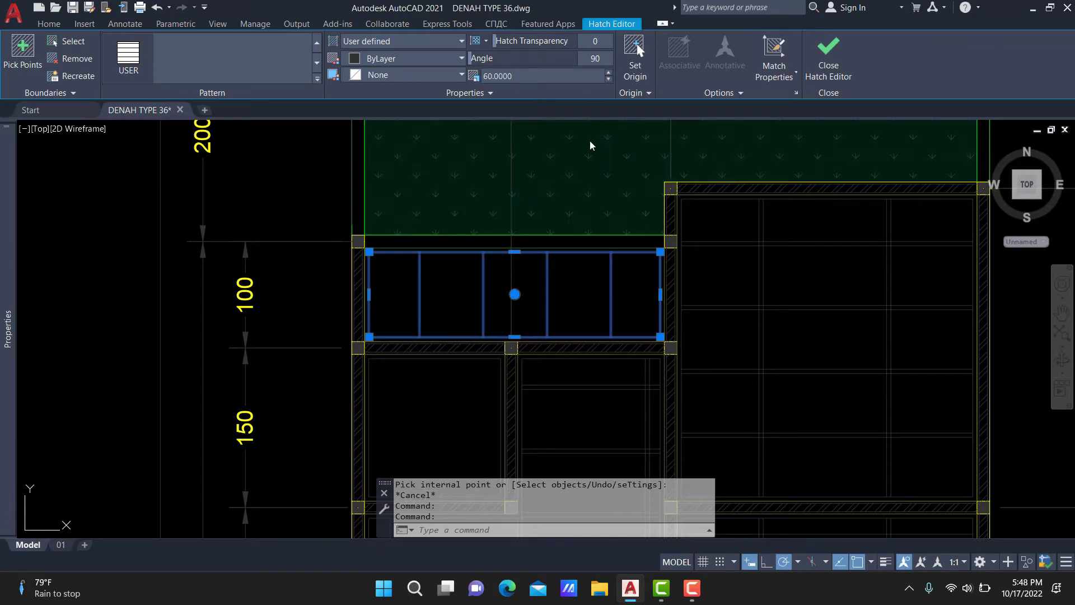
key(Escape)
scroll(628, 293, down, 2)
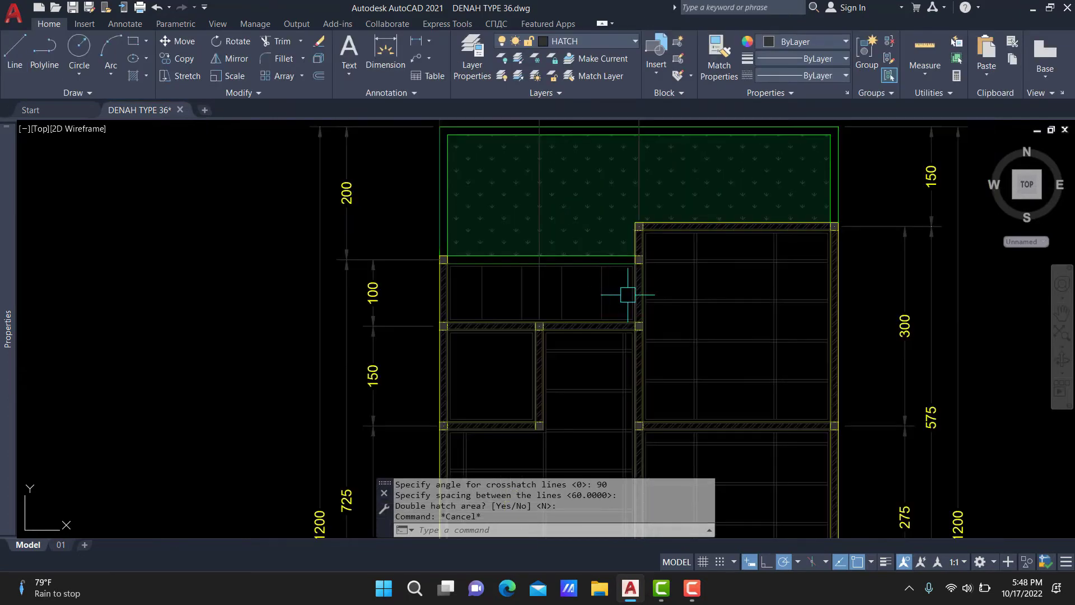
middle_drag(629, 293, 653, 269)
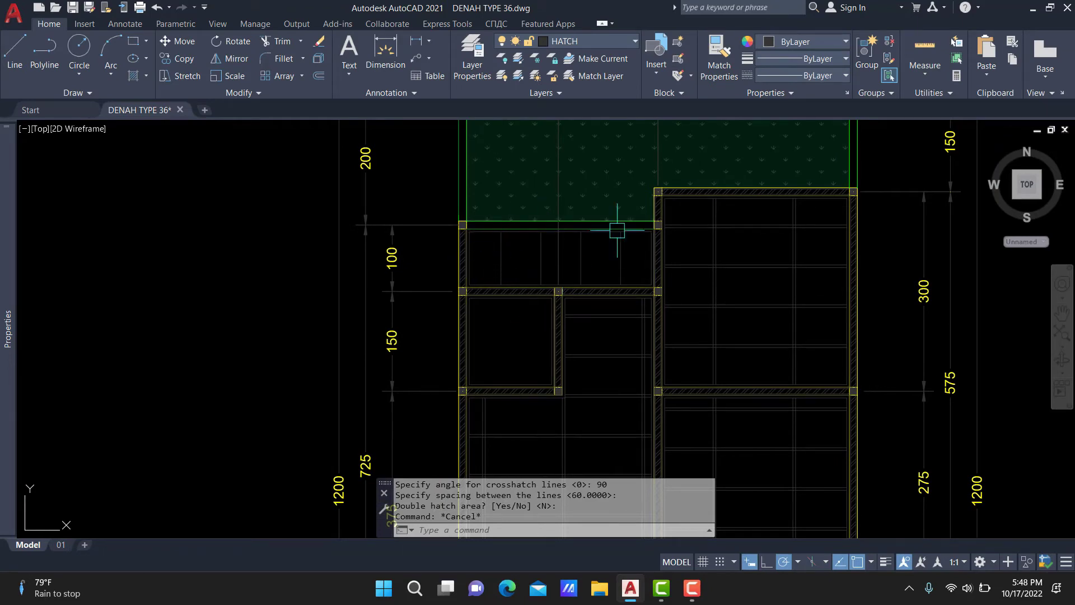
scroll(547, 260, up, 4)
click(415, 247)
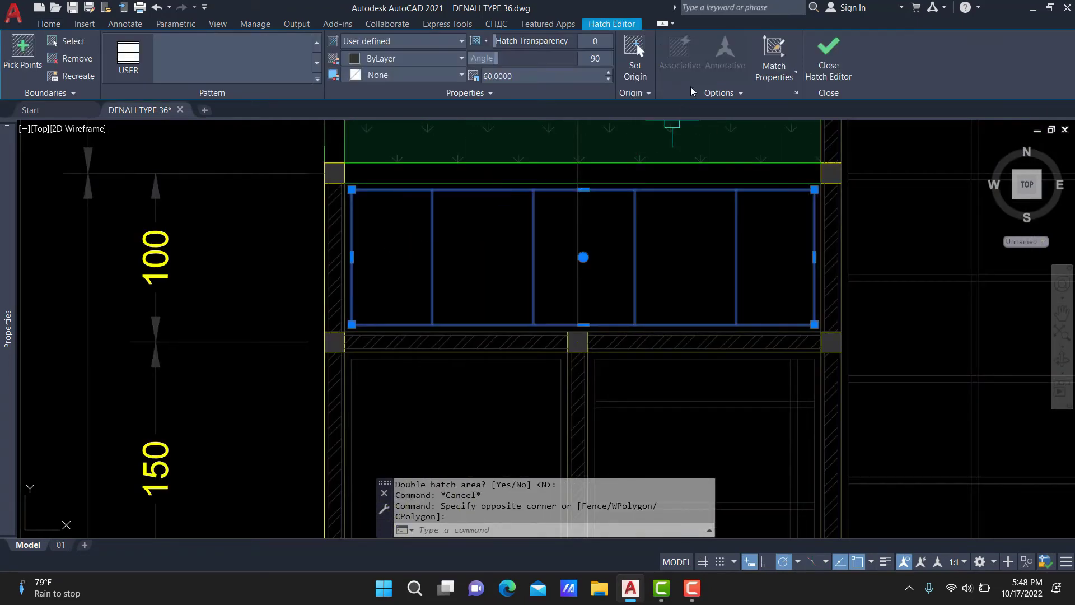
Anchor the narrow room's vertical hatch origin at the room corner.
click(640, 51)
scroll(315, 339, up, 4)
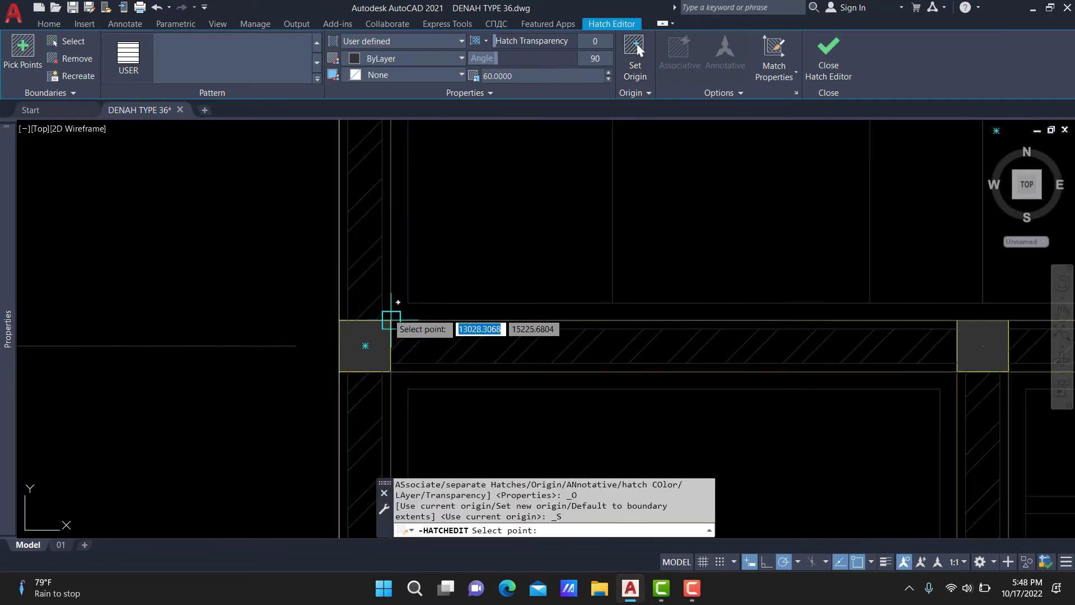
click(408, 303)
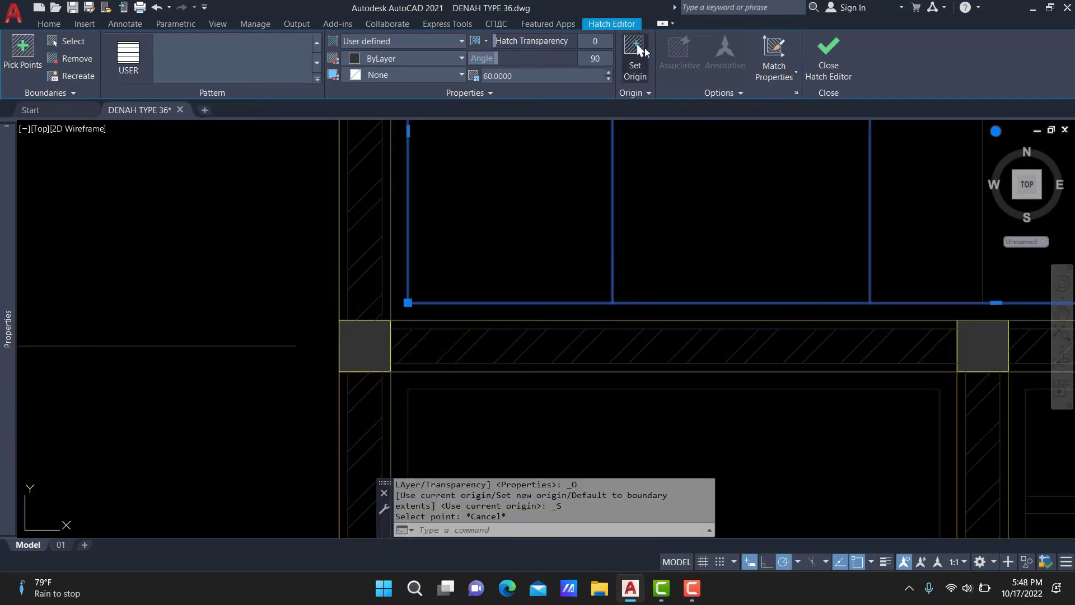
click(644, 51)
click(397, 313)
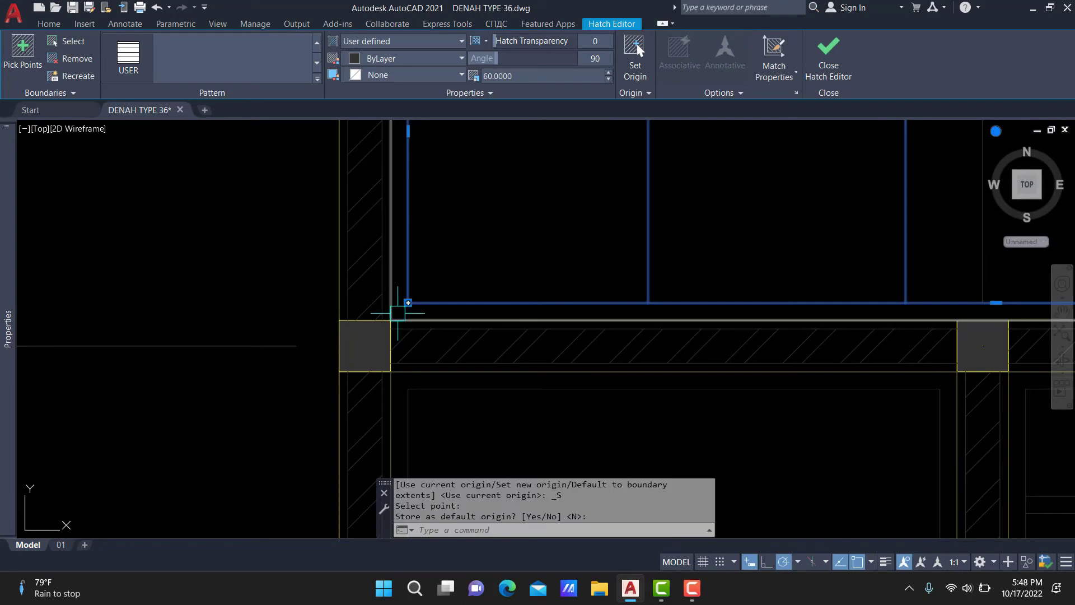
text(CO)
Copy the hatch in place using the corner as base point.
key(Return)
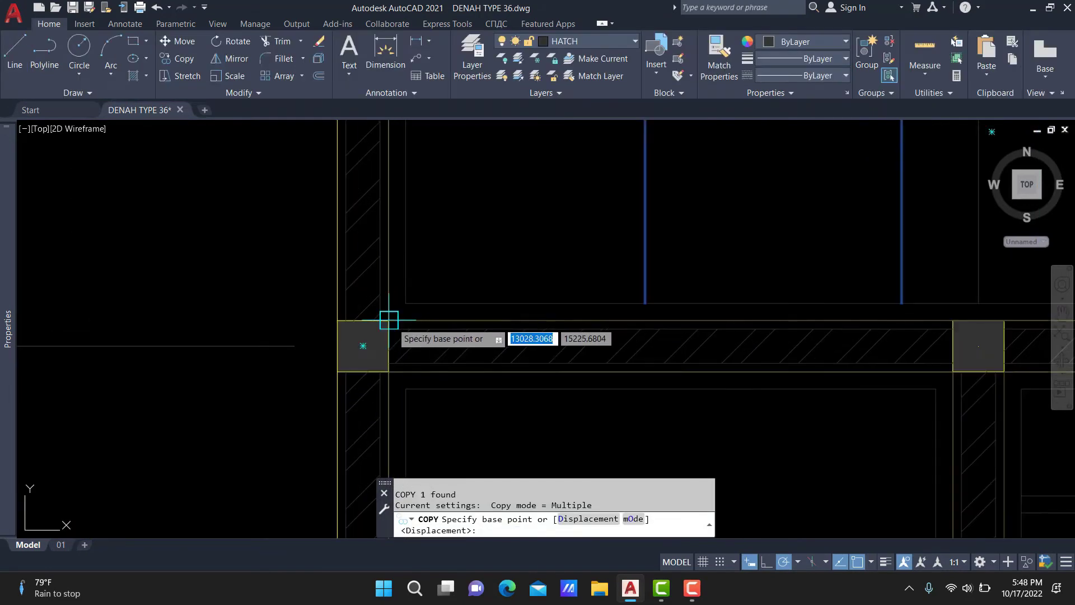
scroll(385, 311, up, 4)
click(384, 311)
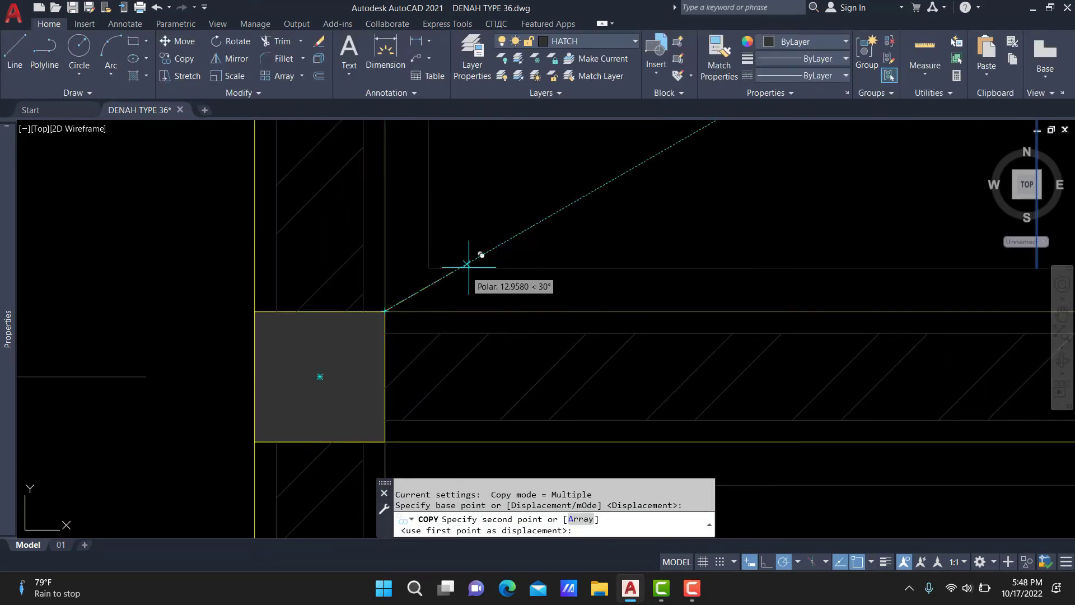
click(384, 311)
key(Escape)
scroll(487, 268, down, 5)
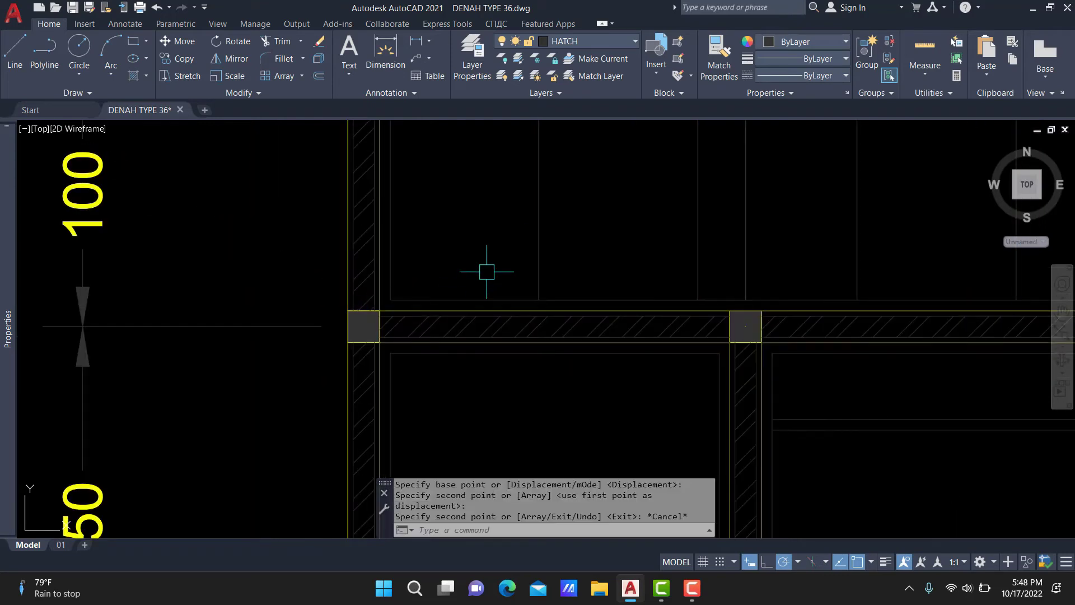
Set the room hatch's origin again at the room corner.
click(542, 261)
click(635, 53)
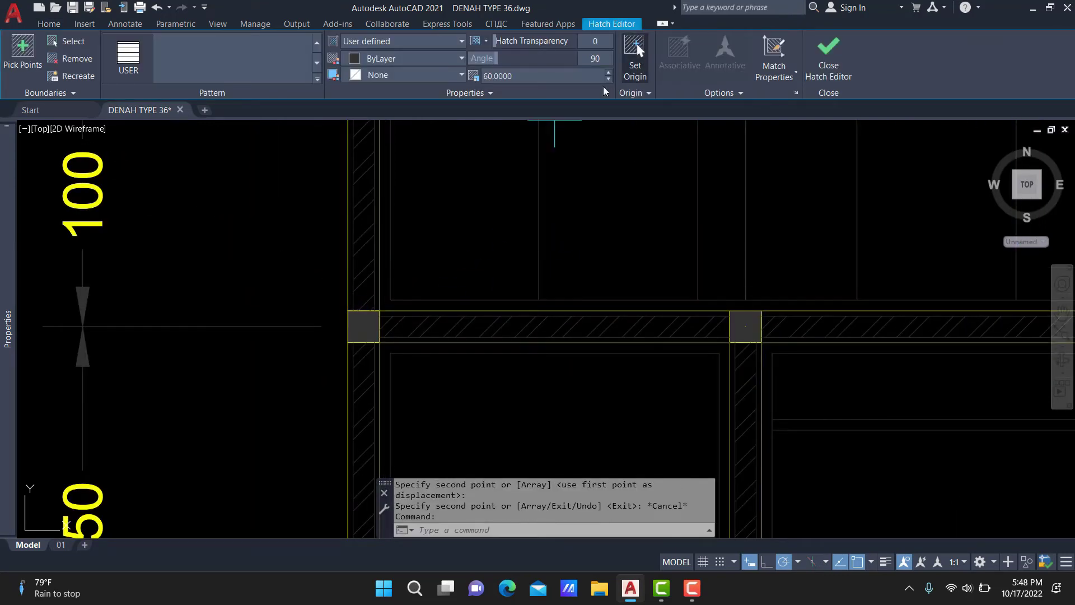
scroll(401, 305, up, 4)
click(370, 291)
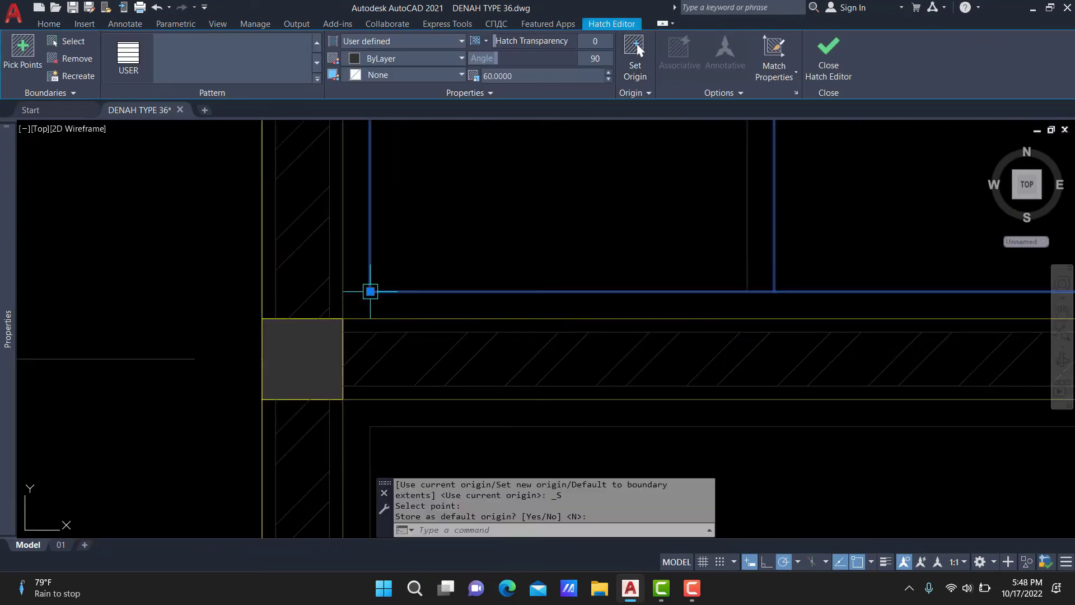
scroll(496, 233, down, 4)
Window-select the room's hatches and copy them with CO from the wall corner.
click(478, 322)
click(403, 329)
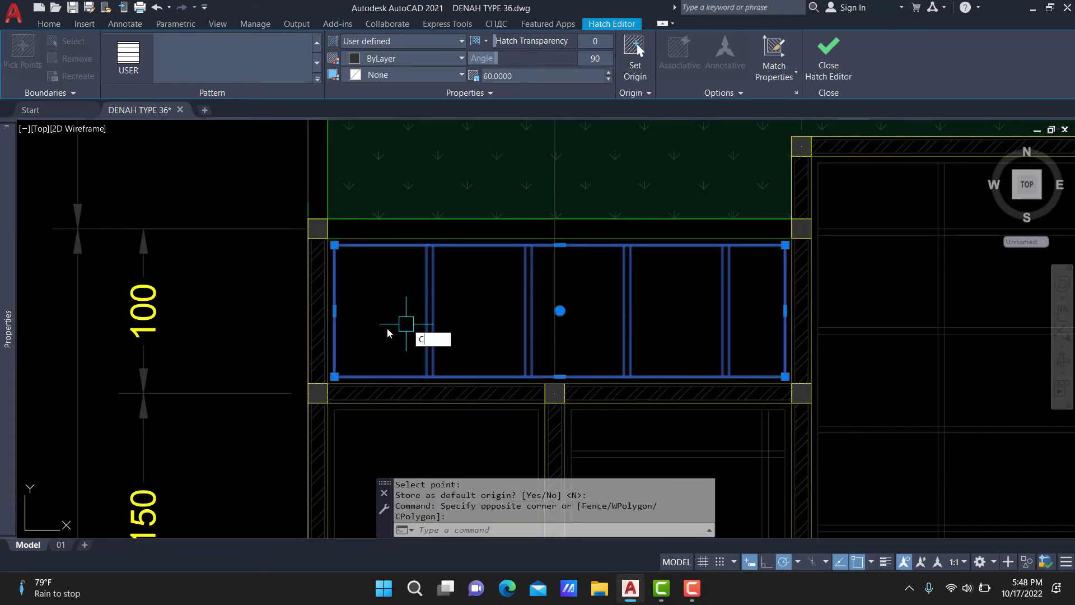
text(co)
key(Return)
scroll(373, 329, up, 3)
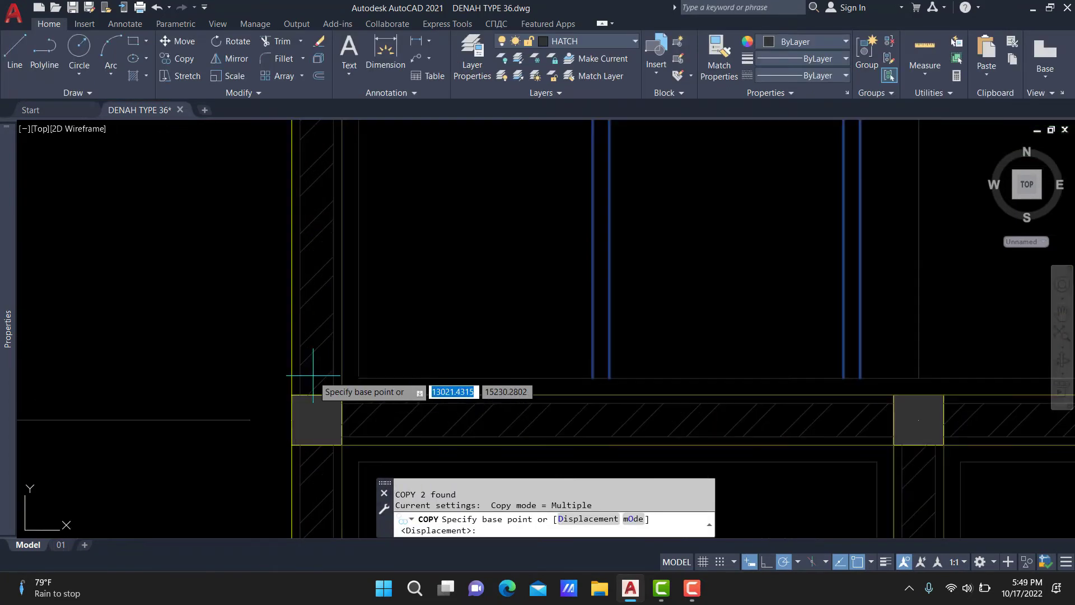
click(358, 378)
click(360, 376)
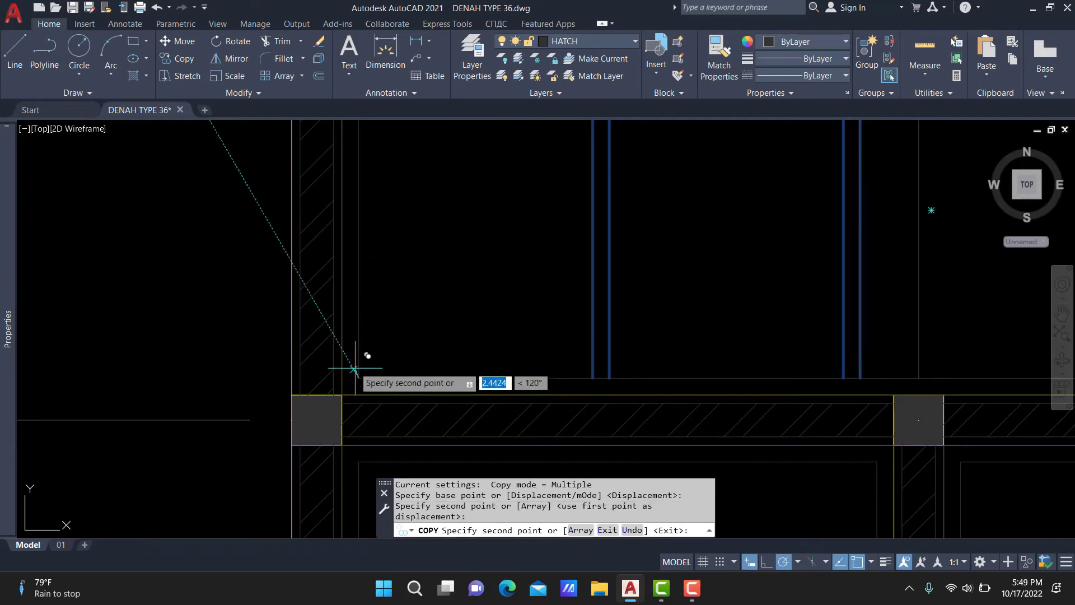
scroll(360, 377, down, 4)
key(Escape)
click(439, 319)
click(457, 311)
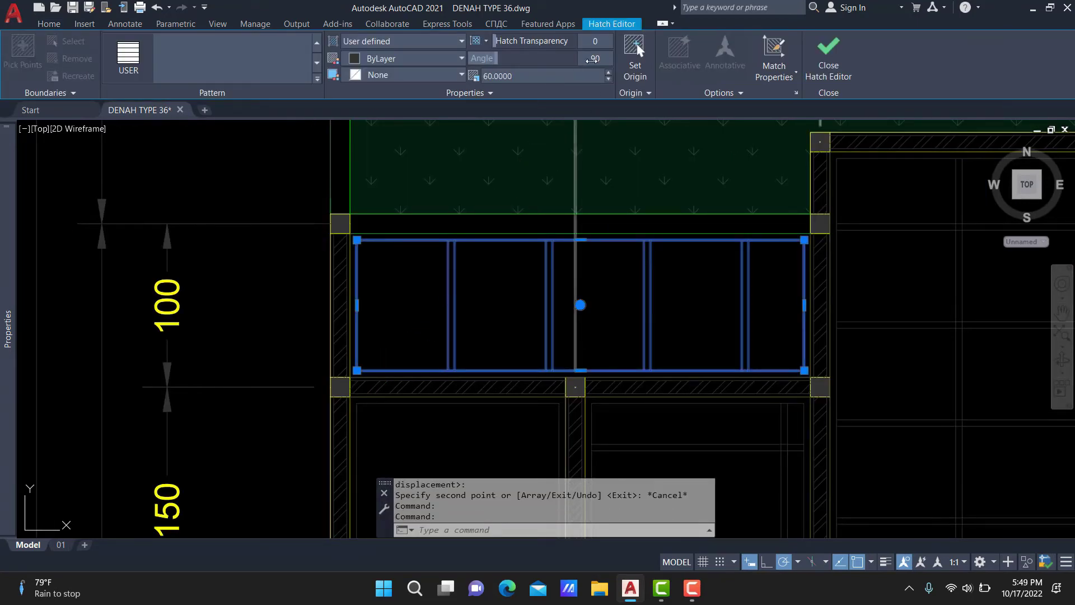
Turn the copied hatch lines horizontal at 0° and pick a new origin point.
text(0)
key(Return)
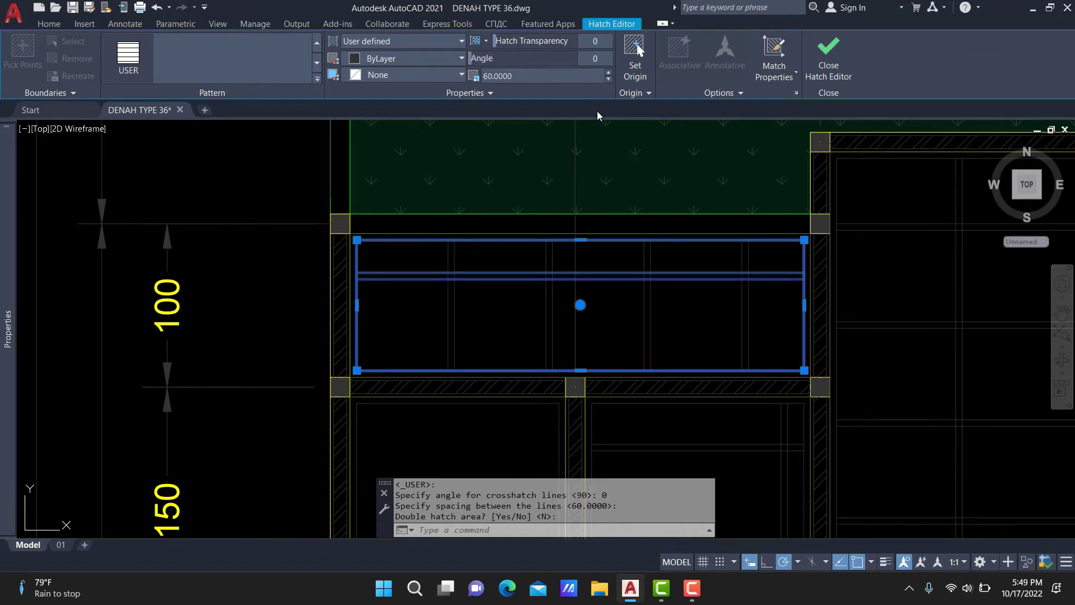
click(634, 47)
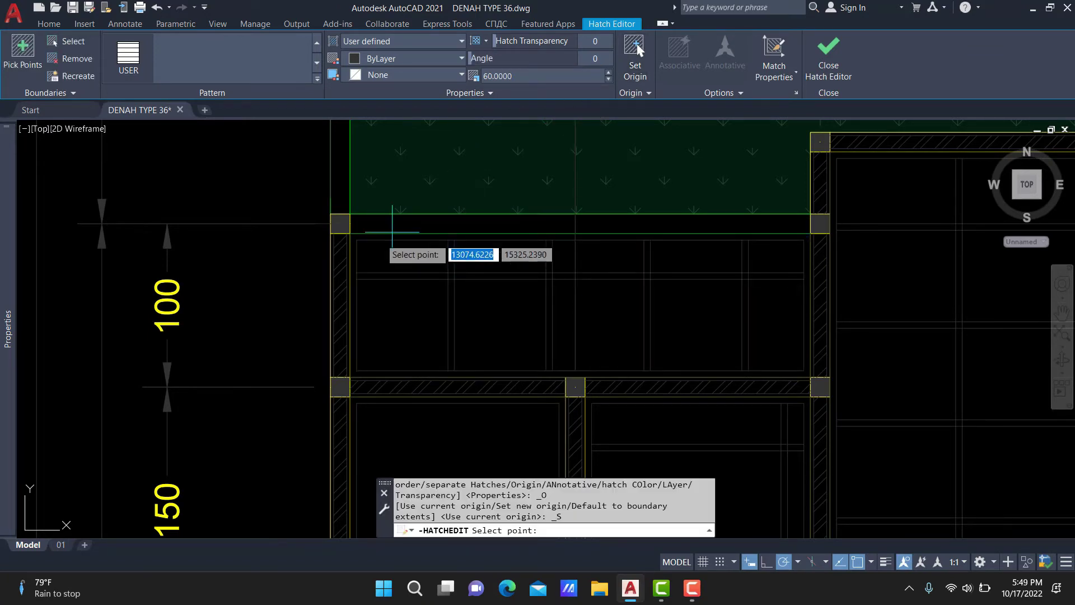
scroll(359, 312, up, 2)
click(359, 312)
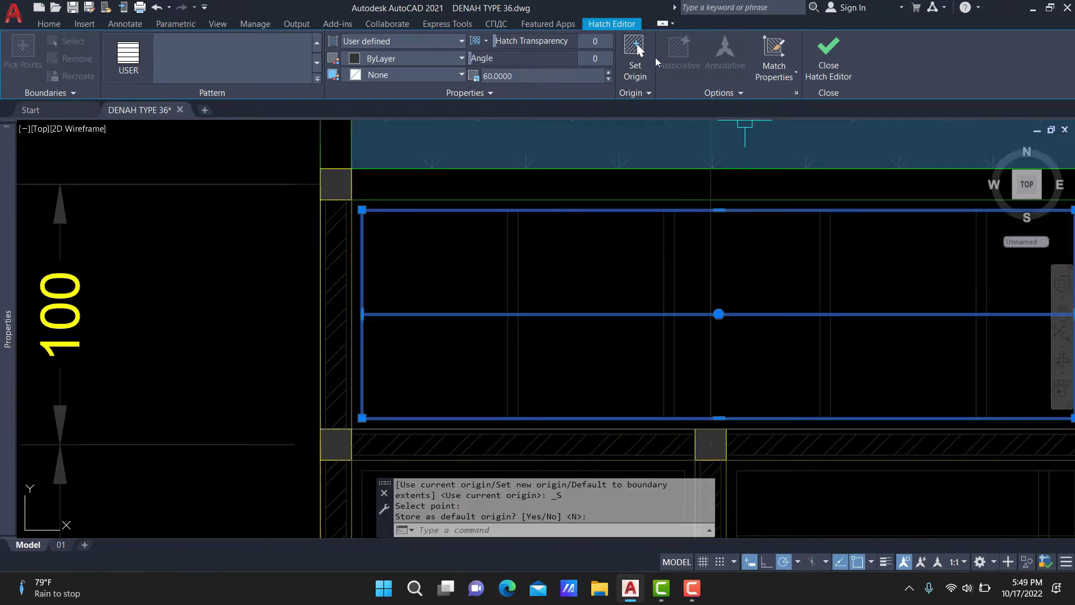
key(Escape)
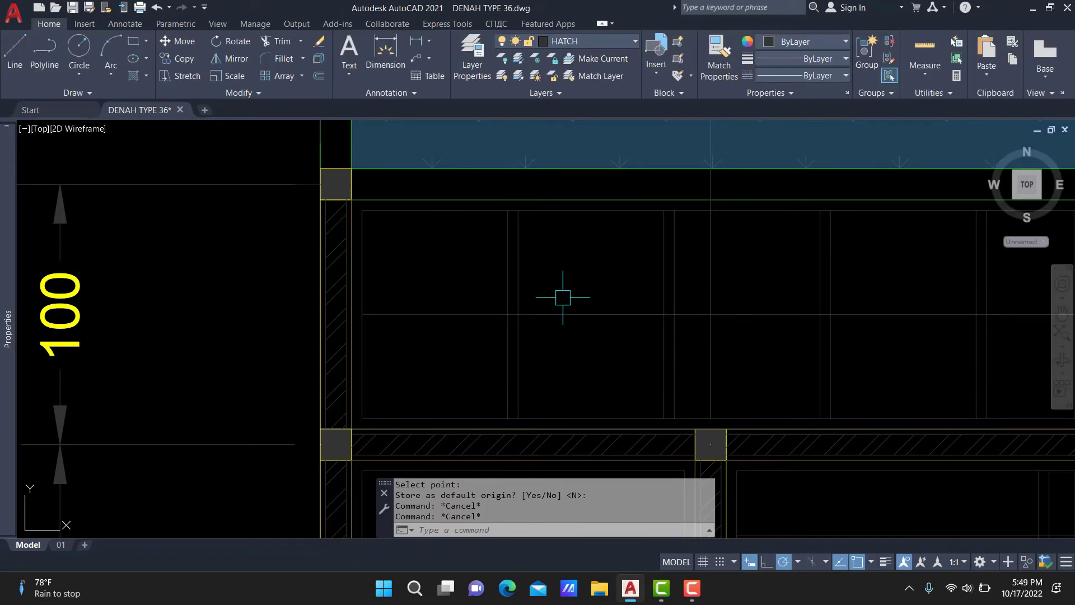
key(Escape)
Reset the hatch origin 4 units along the wall edge without storing it as default.
click(562, 309)
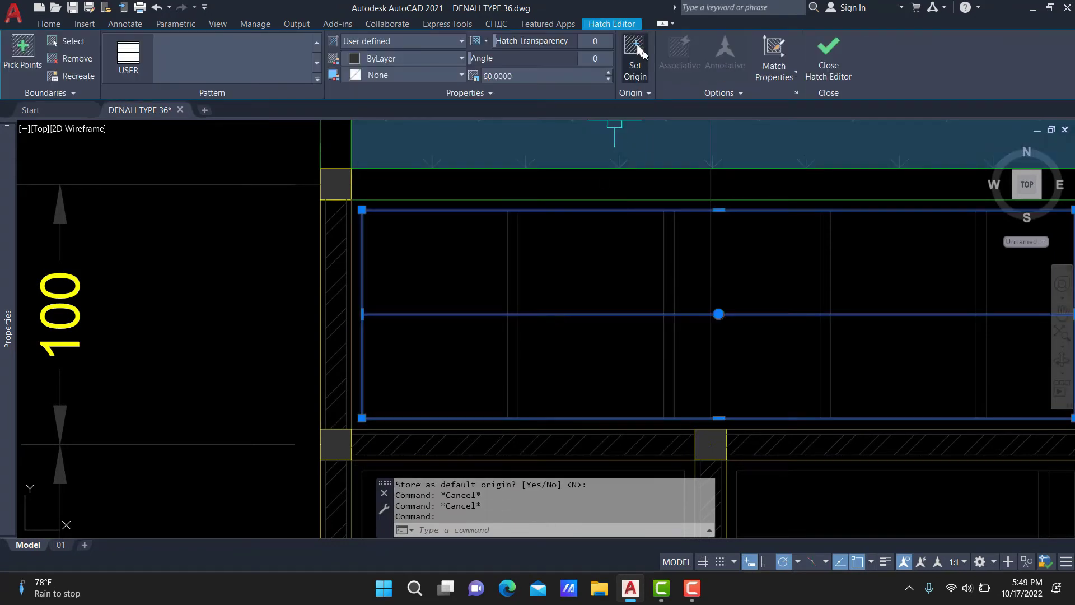
click(636, 51)
scroll(358, 311, up, 2)
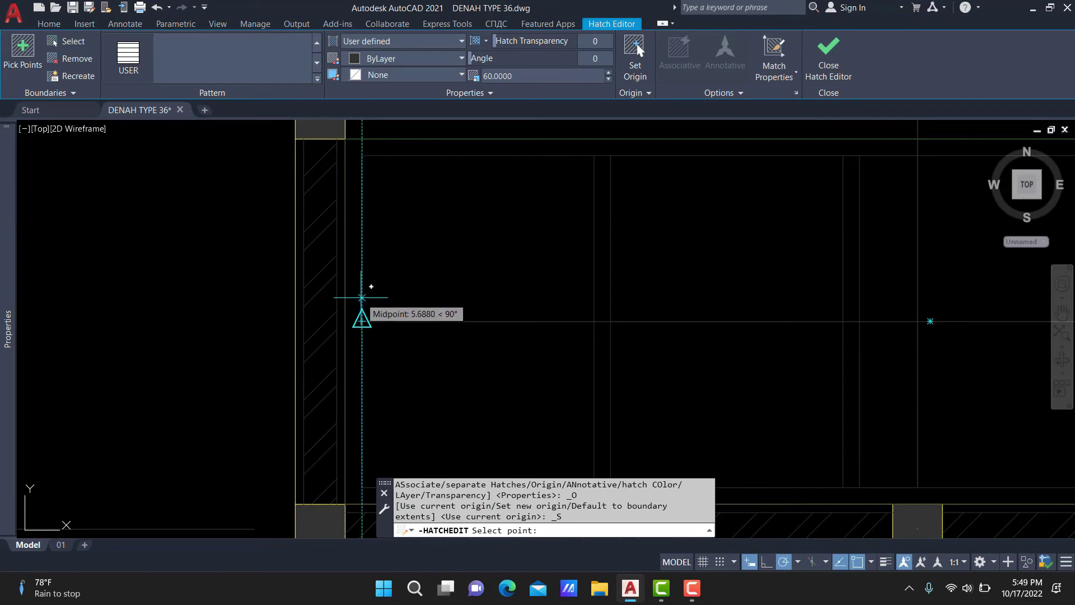
text(4)
key(Return)
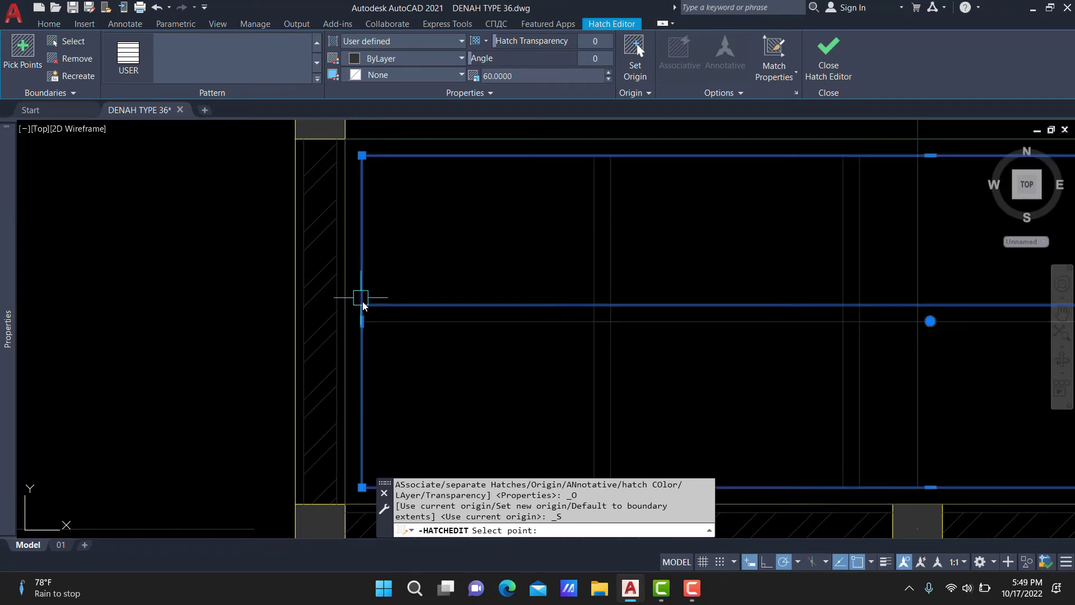
key(Escape)
key(Escape)
scroll(607, 298, down, 4)
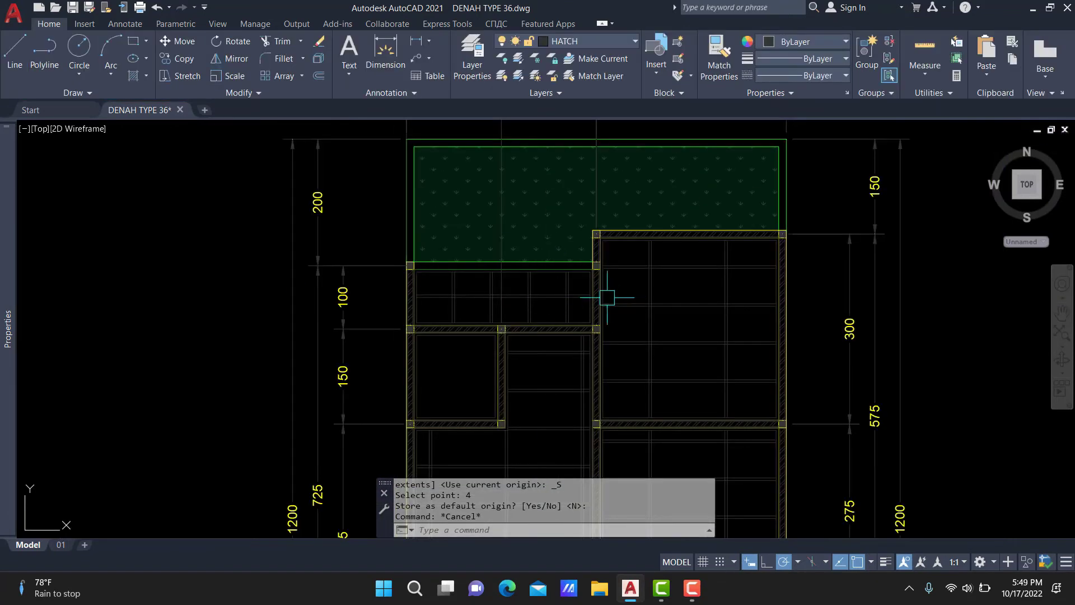
mouse_move(592, 308)
middle_down()
mouse_move(619, 280)
mouse_move(612, 245)
mouse_move(563, 304)
middle_up()
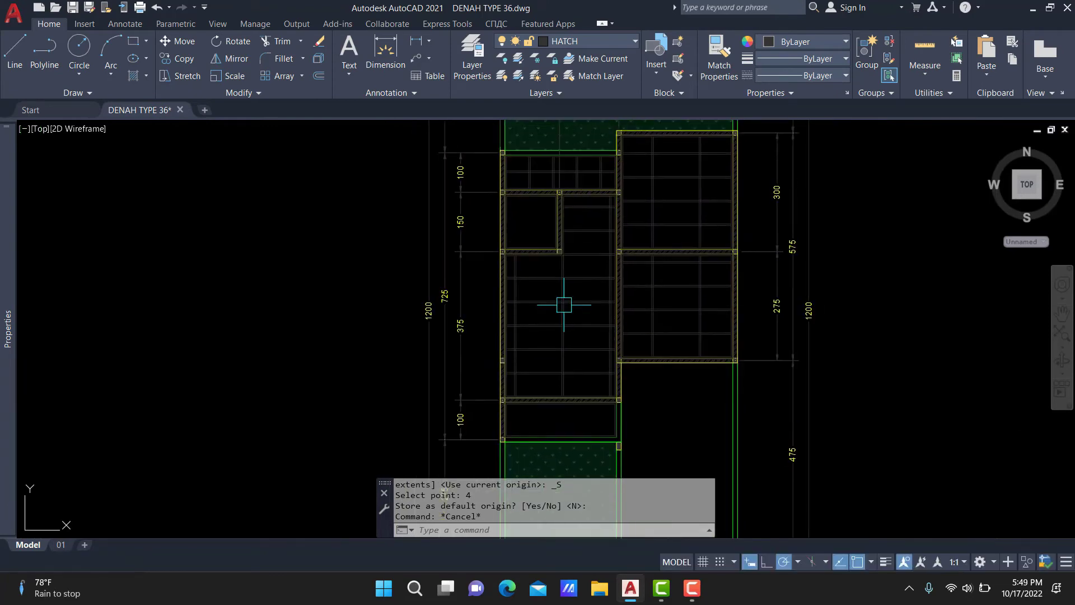
scroll(536, 147, up, 5)
Copy the narrow room's frame grid hatch into the lower 100 strip.
click(528, 279)
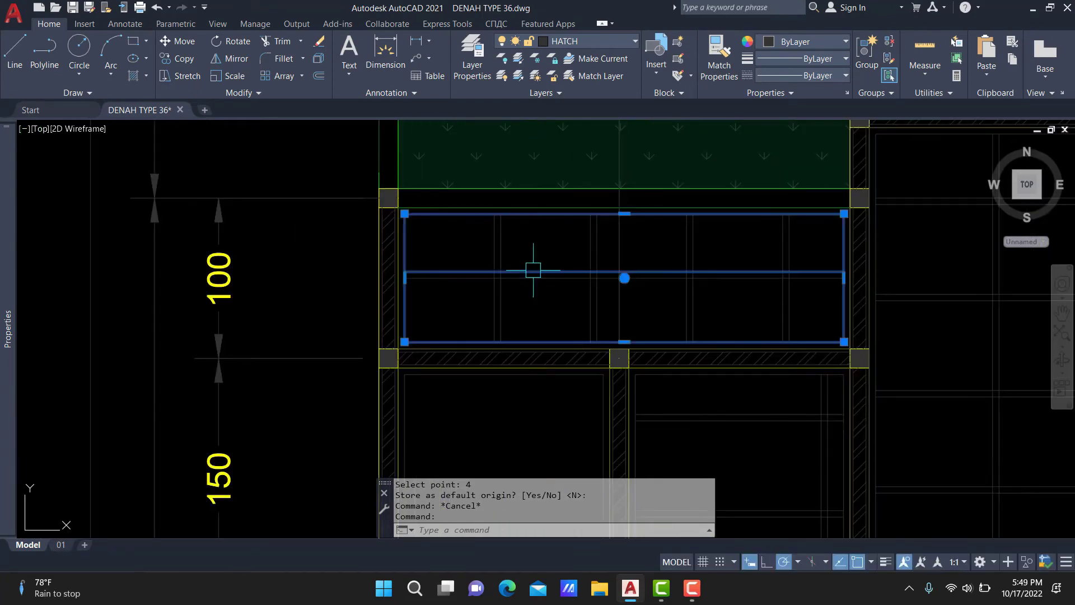
click(532, 240)
click(467, 313)
text(CO)
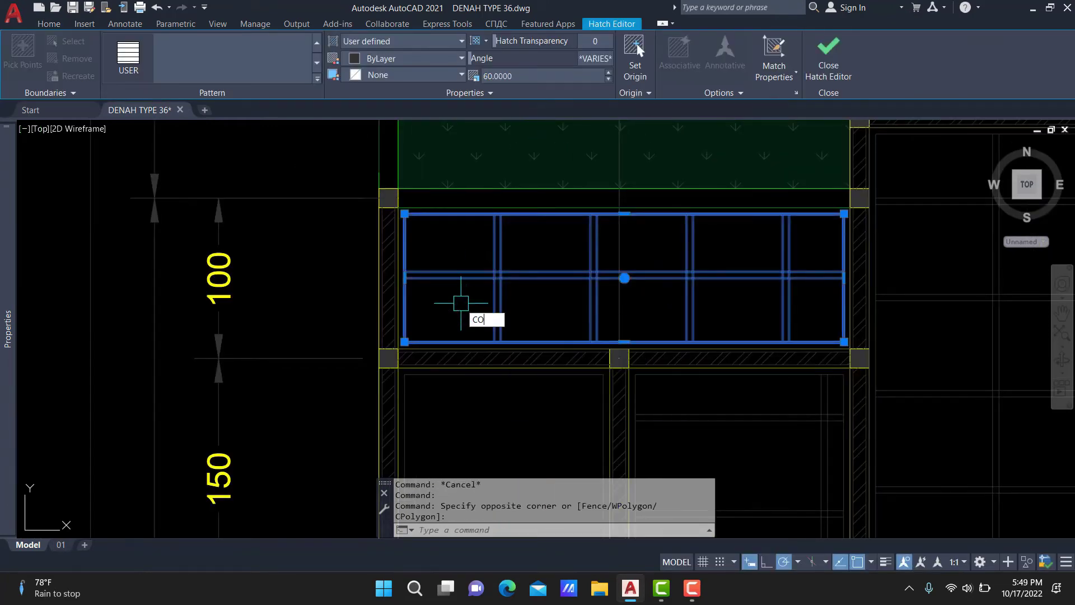
key(Return)
scroll(460, 303, up, 2)
scroll(397, 358, up, 3)
click(424, 353)
scroll(429, 302, down, 5)
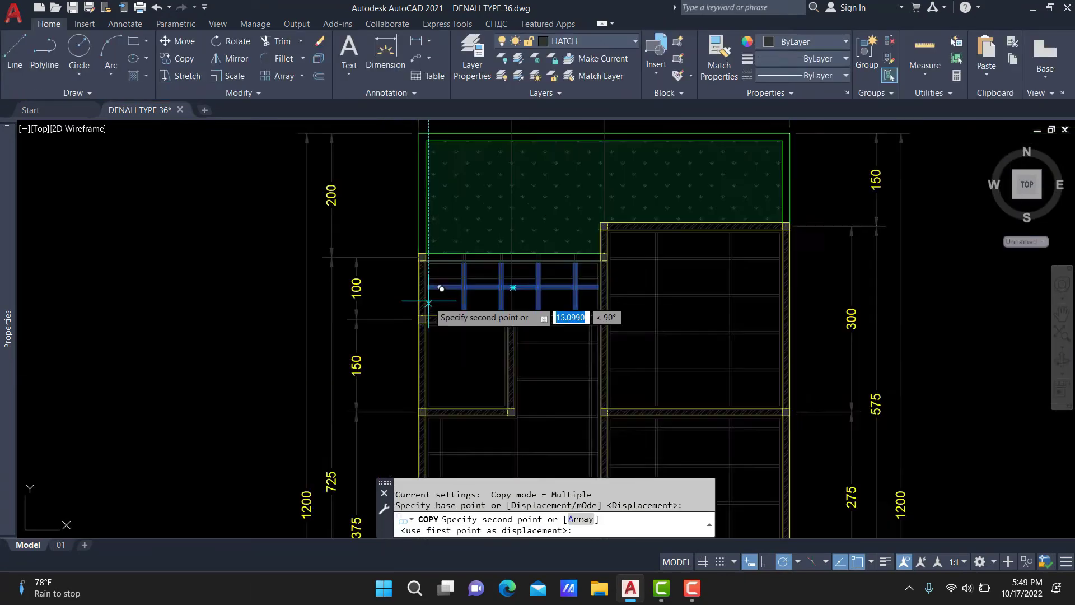
scroll(428, 302, down, 5)
scroll(431, 312, up, 3)
scroll(455, 314, up, 3)
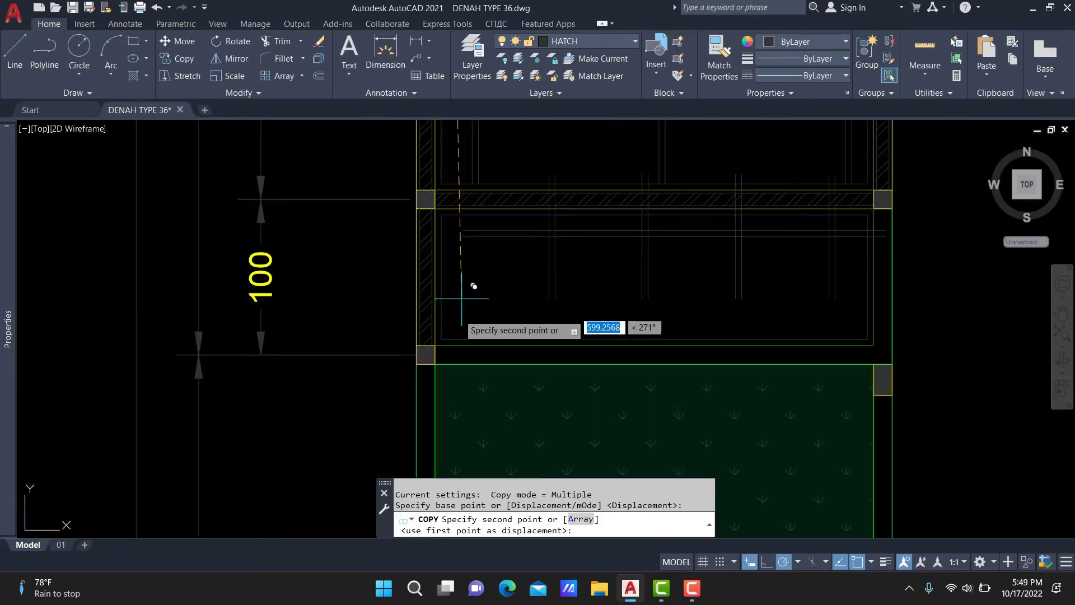
click(442, 337)
scroll(445, 314, down, 3)
scroll(453, 247, up, 3)
key(Escape)
Start a new hatch in the empty room beside the 150 dimension.
middle_drag(456, 233, 476, 277)
text(H)
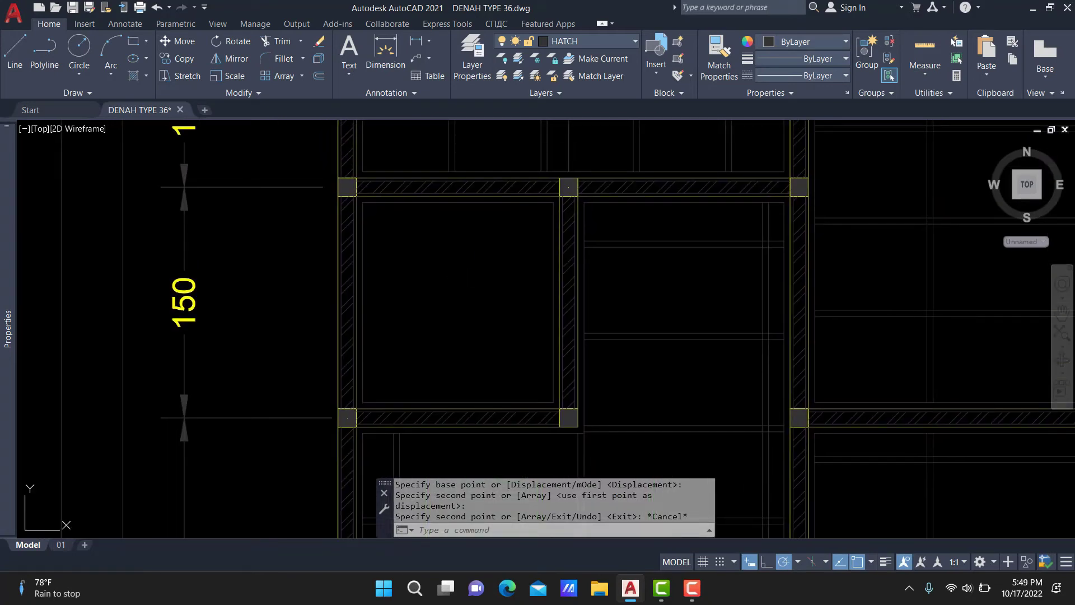
key(Return)
Hatch the room beside the 150 dimension with frame lines, origin offset 30 from its edge.
click(467, 272)
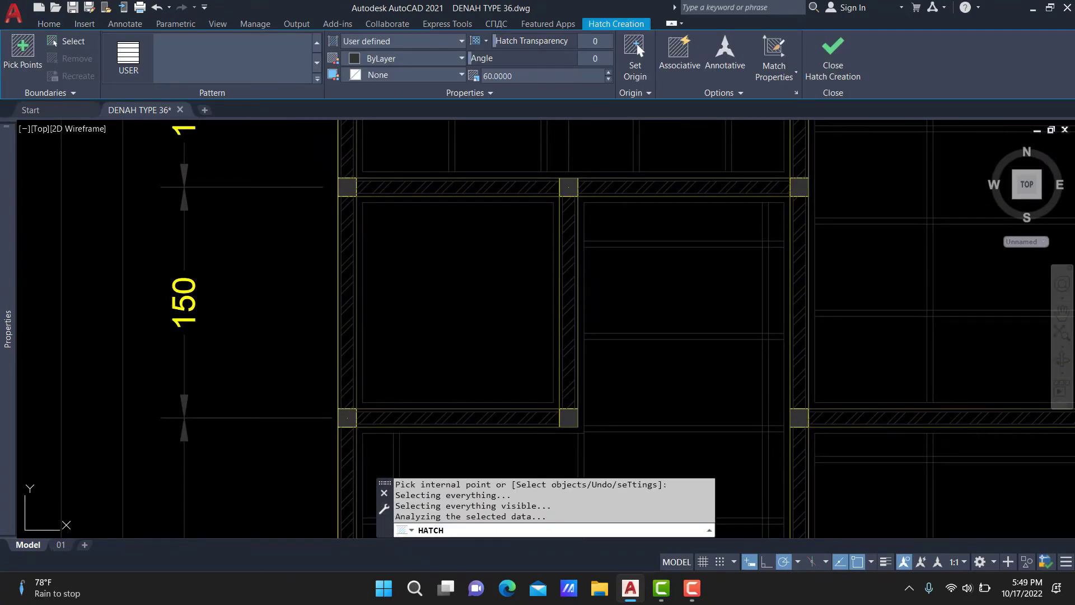
key(Escape)
click(477, 249)
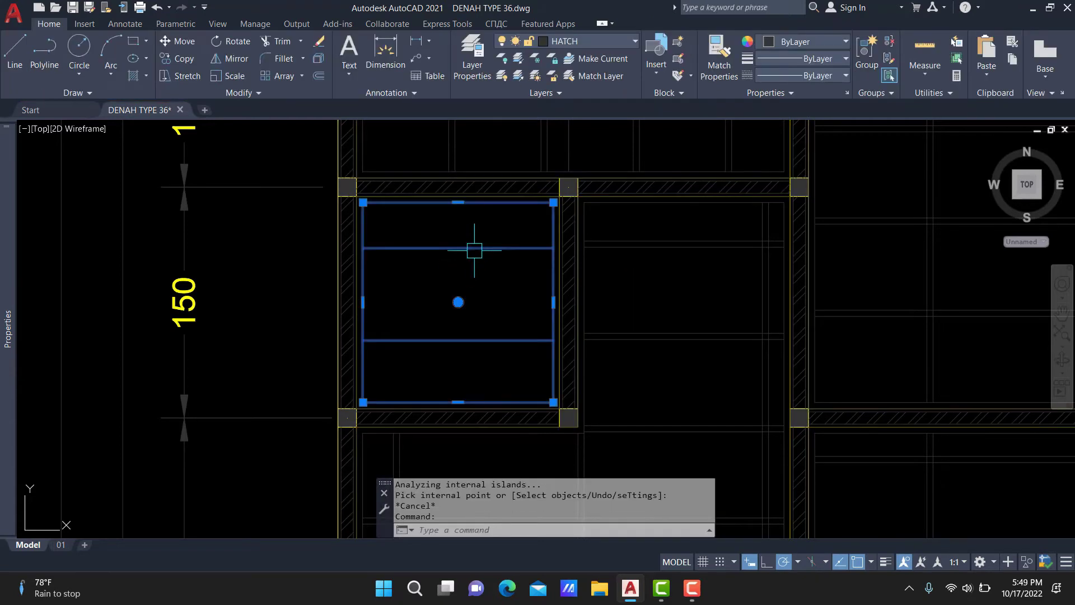
click(639, 50)
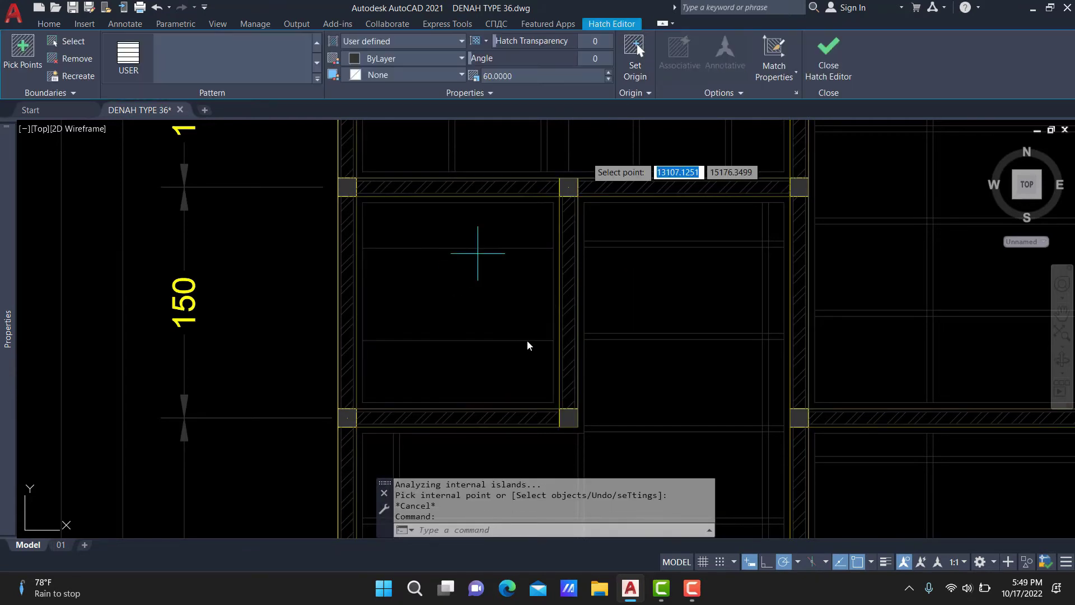
click(553, 303)
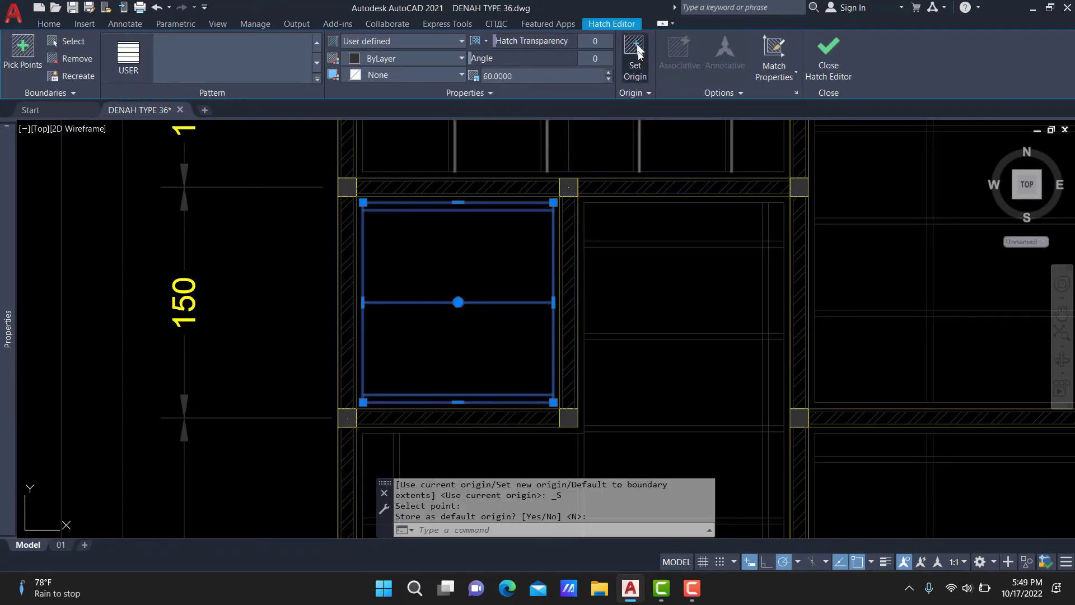
click(638, 51)
text(30)
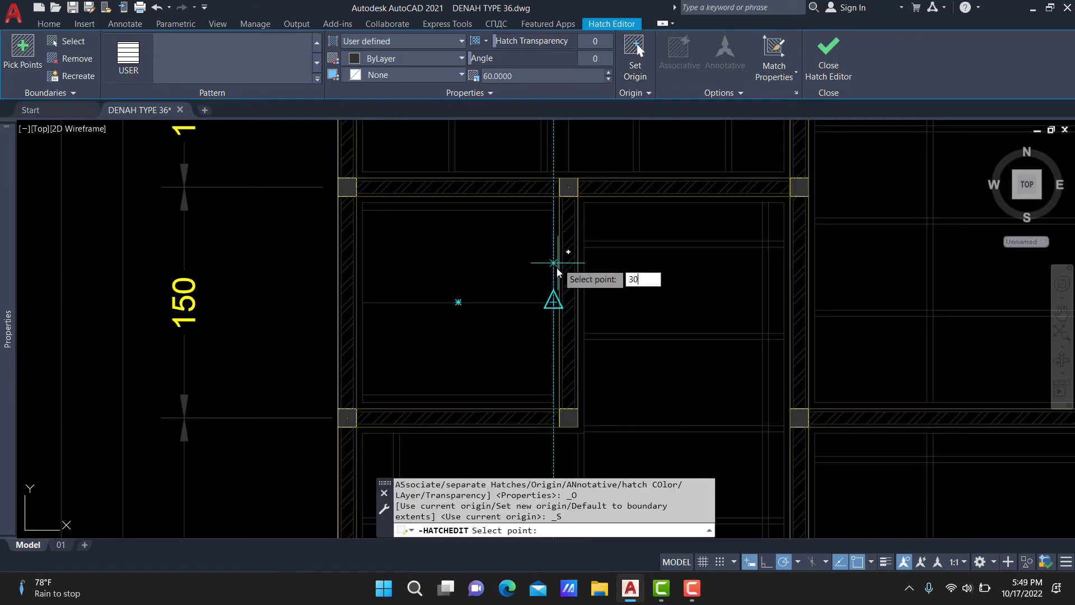
key(Return)
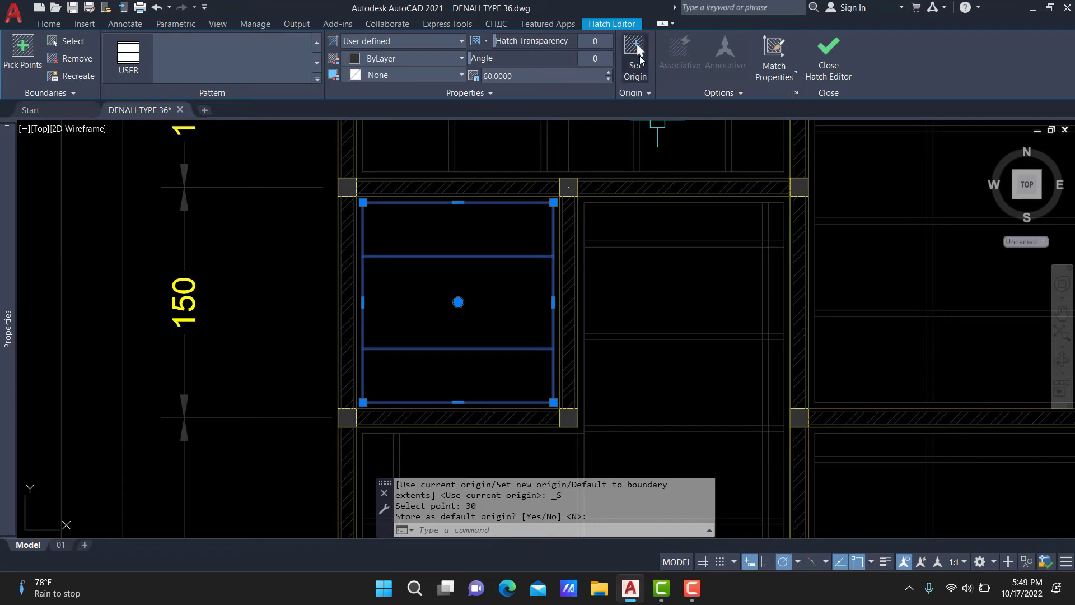
scroll(568, 285, up, 2)
scroll(566, 292, up, 2)
Copy the room's frame lines slightly upward to form closely spaced double lines.
key(Return)
text(cp)
key(Return)
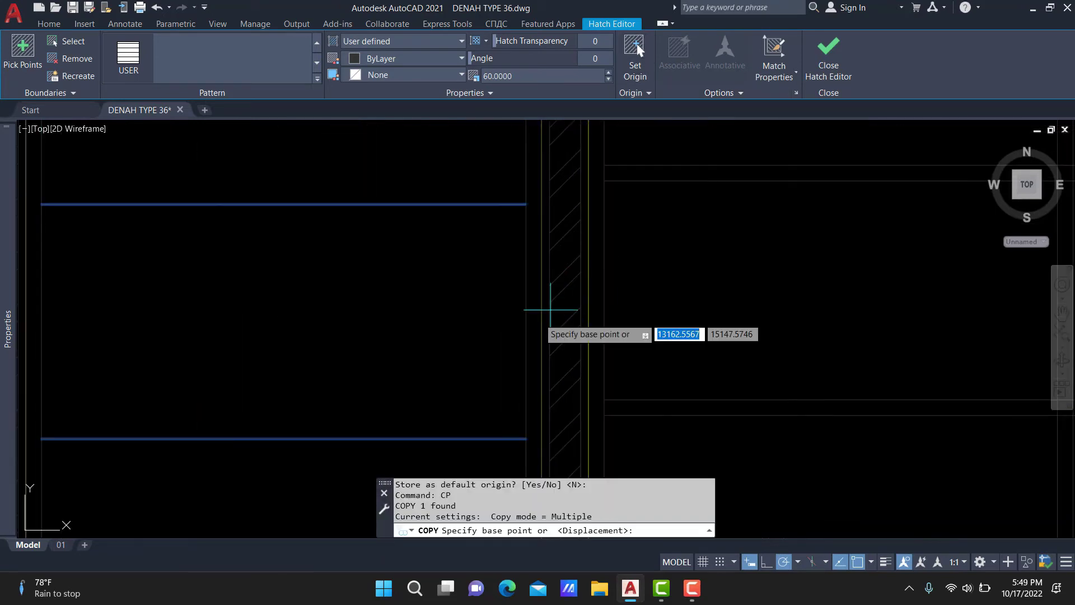
click(526, 321)
click(526, 314)
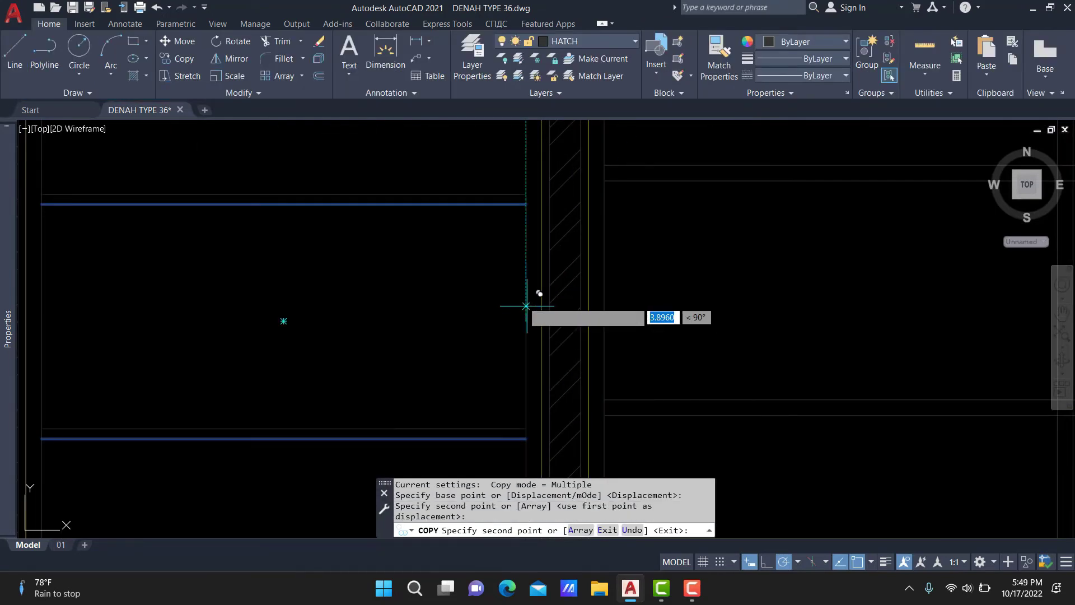
key(Escape)
Re-set the room's hatch origin with a 34-unit offset.
scroll(485, 246, down, 5)
click(485, 247)
click(634, 48)
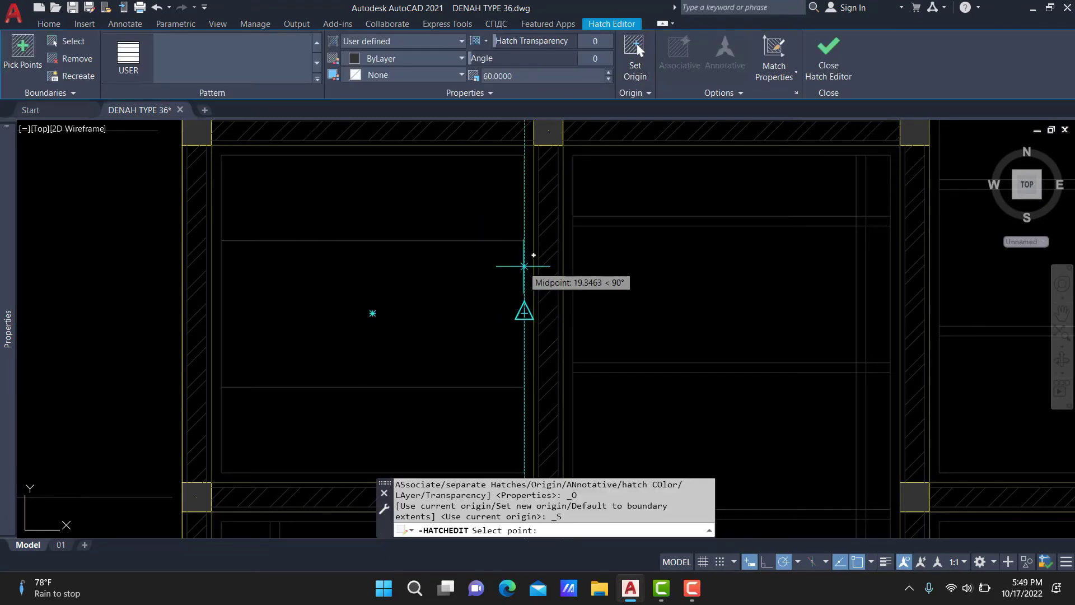
text(34)
key(Return)
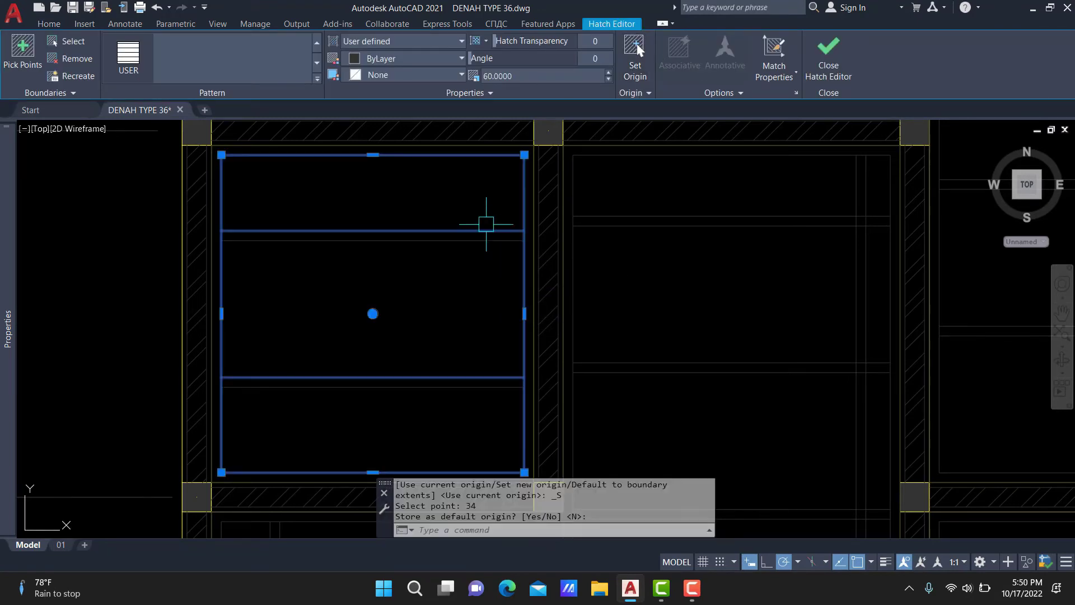
key(Return)
Copy both room hatches 4 units over from the column corner.
click(486, 224)
text(R)
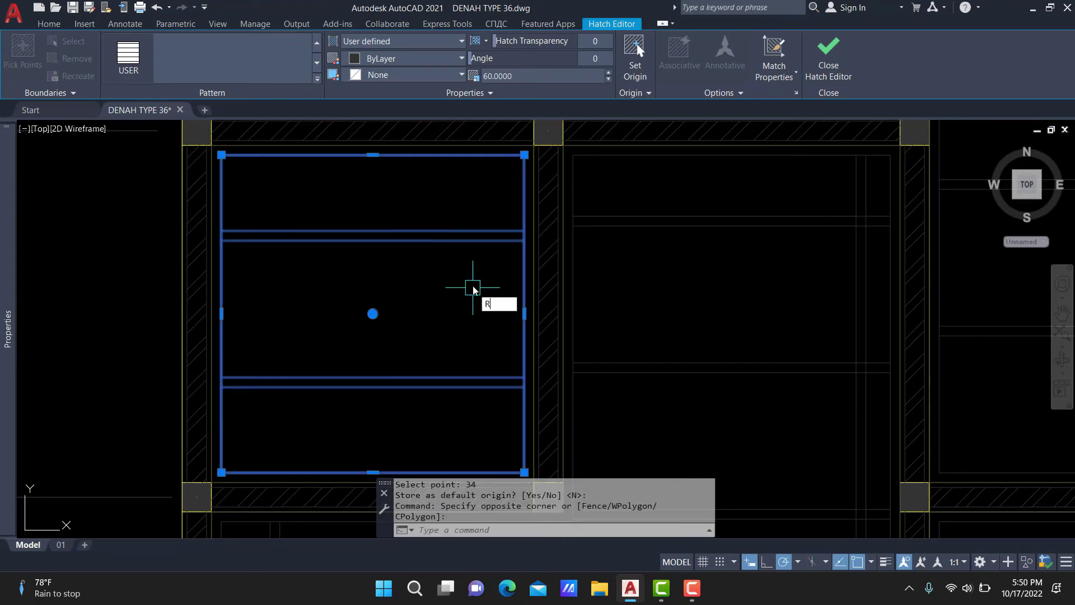
middle_drag(454, 281, 483, 300)
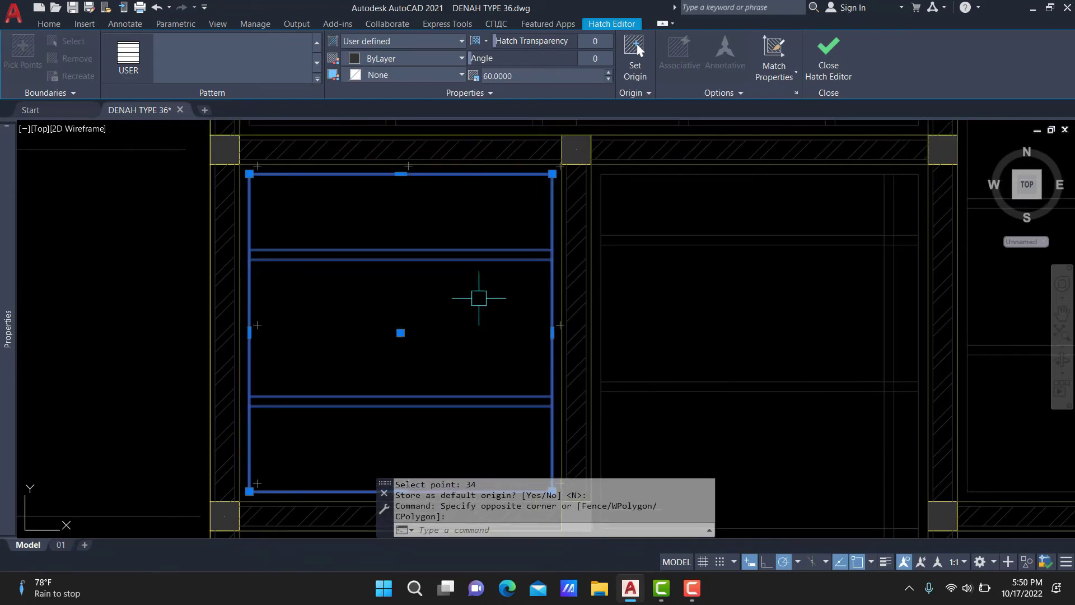
text(CO)
key(Return)
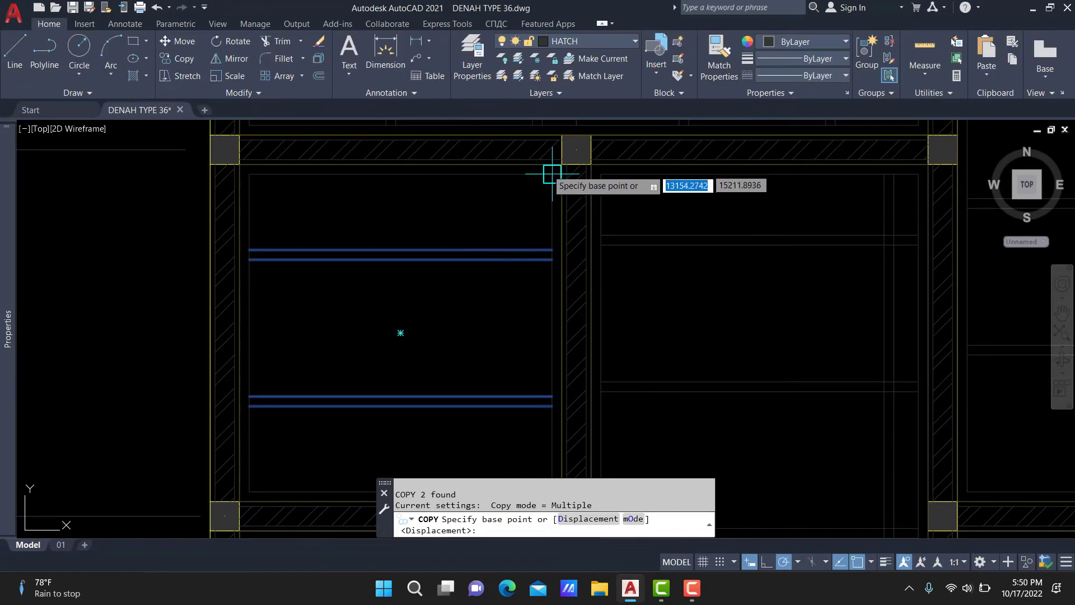
click(551, 173)
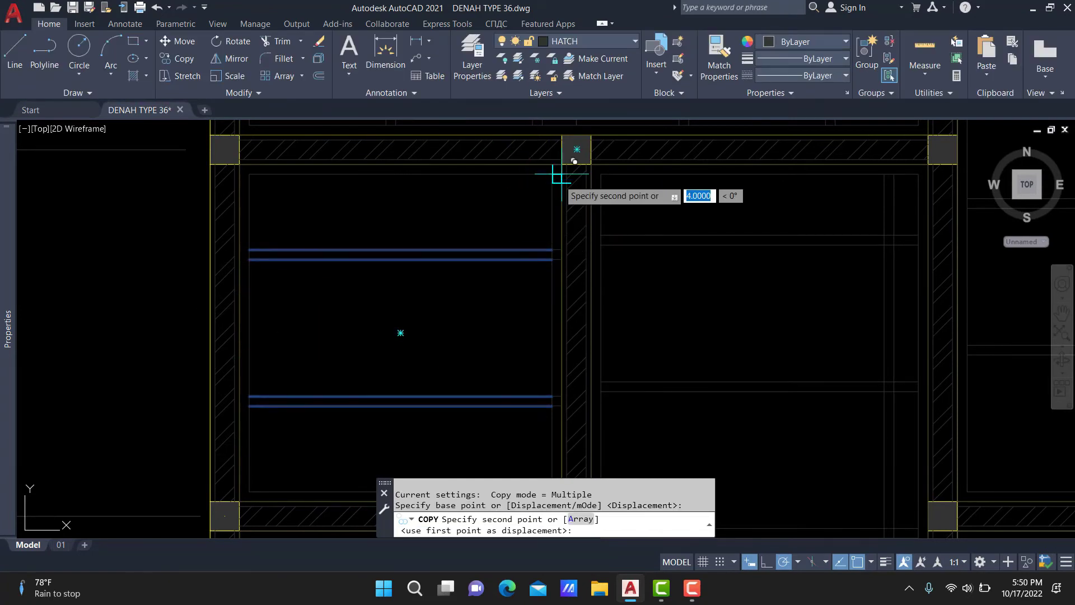
scroll(551, 171, up, 2)
click(555, 166)
key(Escape)
scroll(487, 228, down, 4)
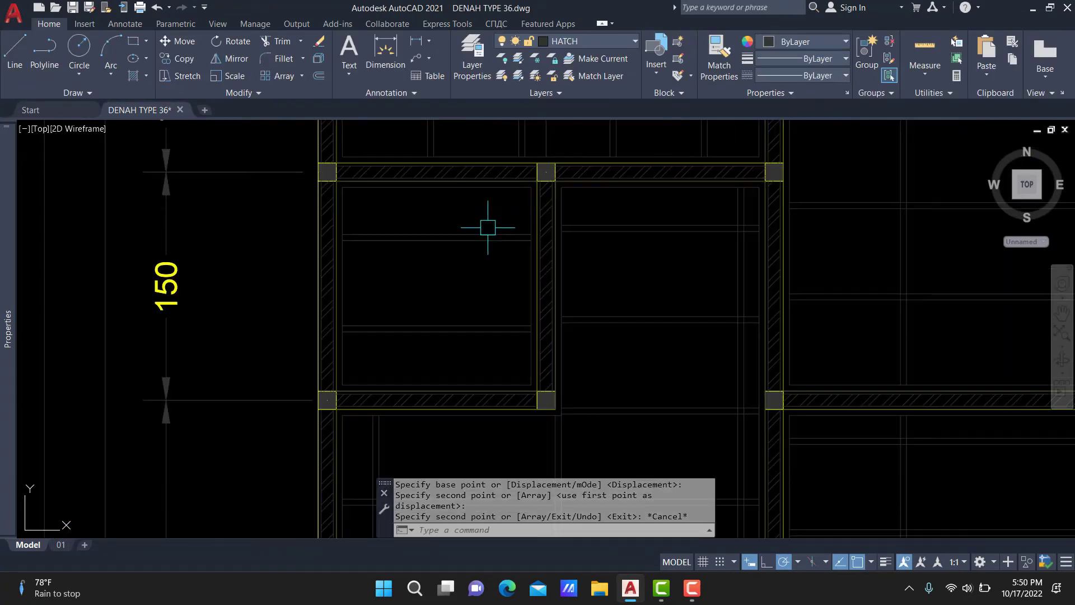
click(478, 231)
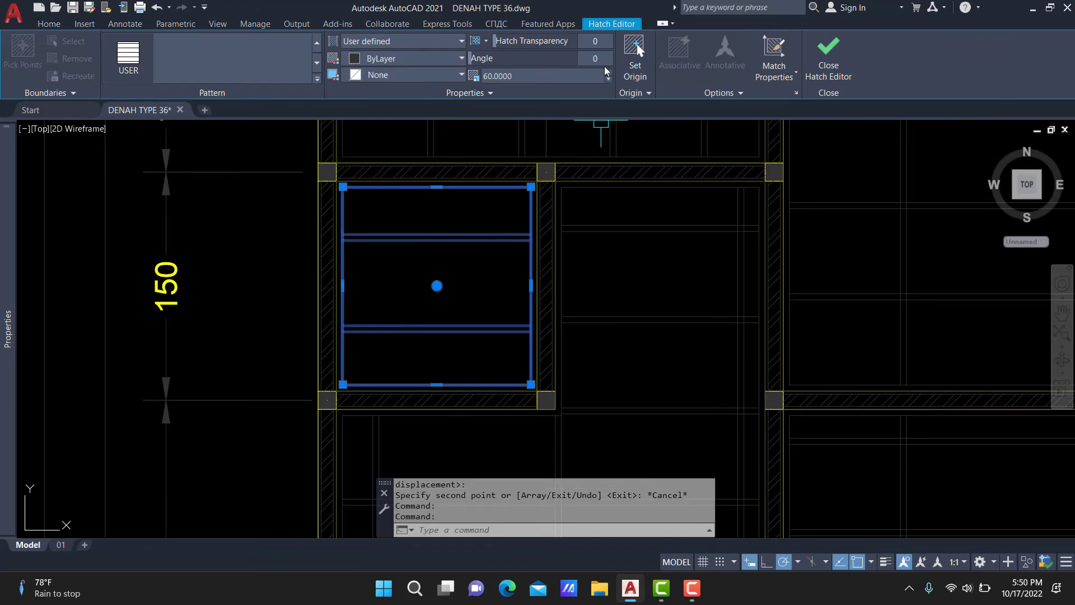
Set the hatch origin at the room's top-edge midpoint, trying a 30-unit offset.
text(0)
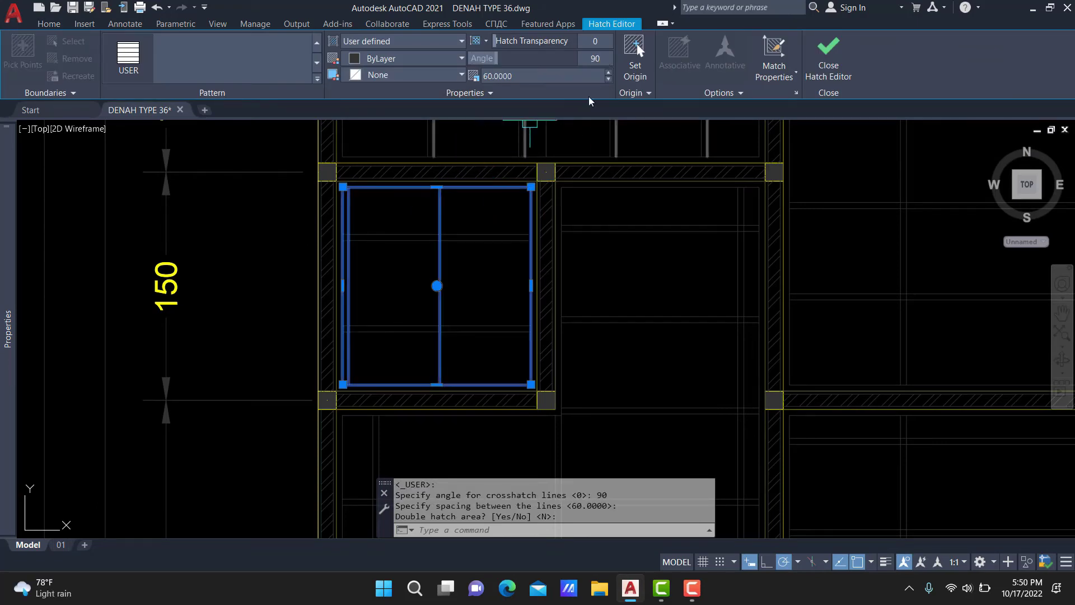
click(637, 51)
scroll(447, 190, up, 2)
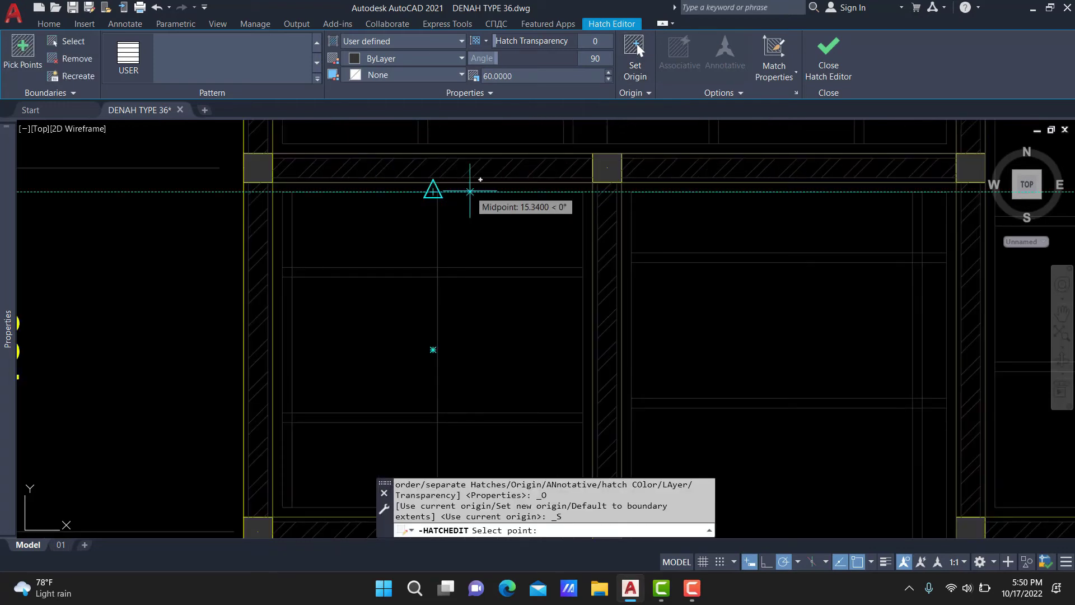
text(30)
key(Return)
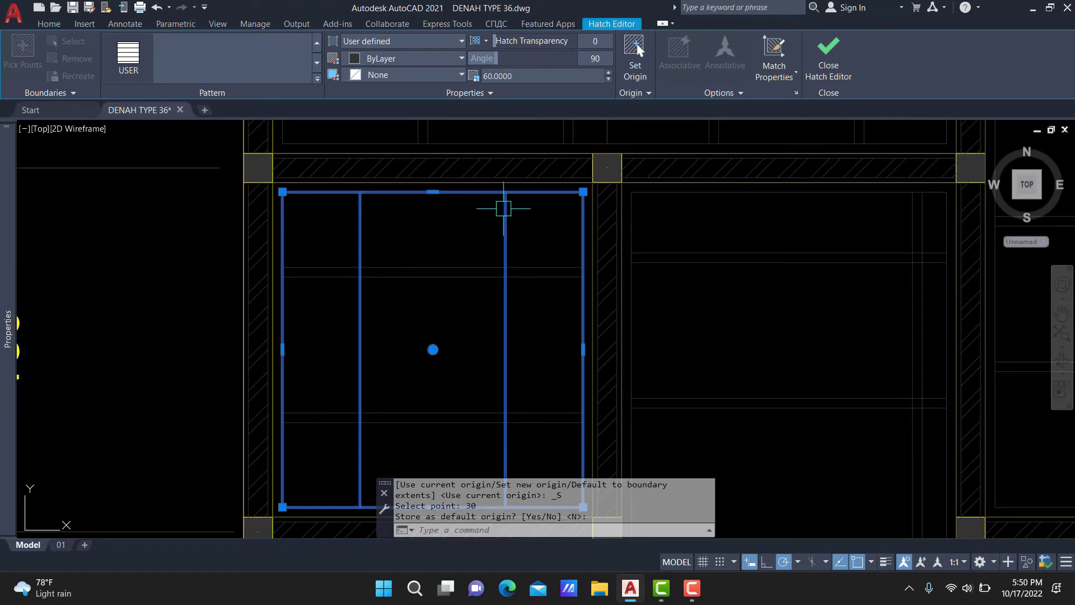
key(Escape)
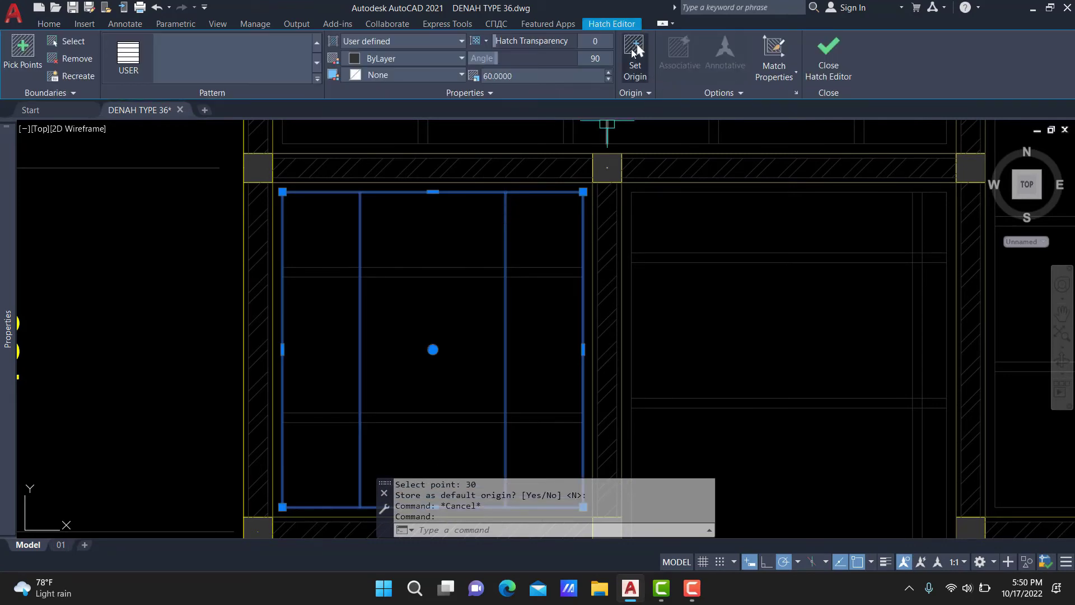
click(635, 50)
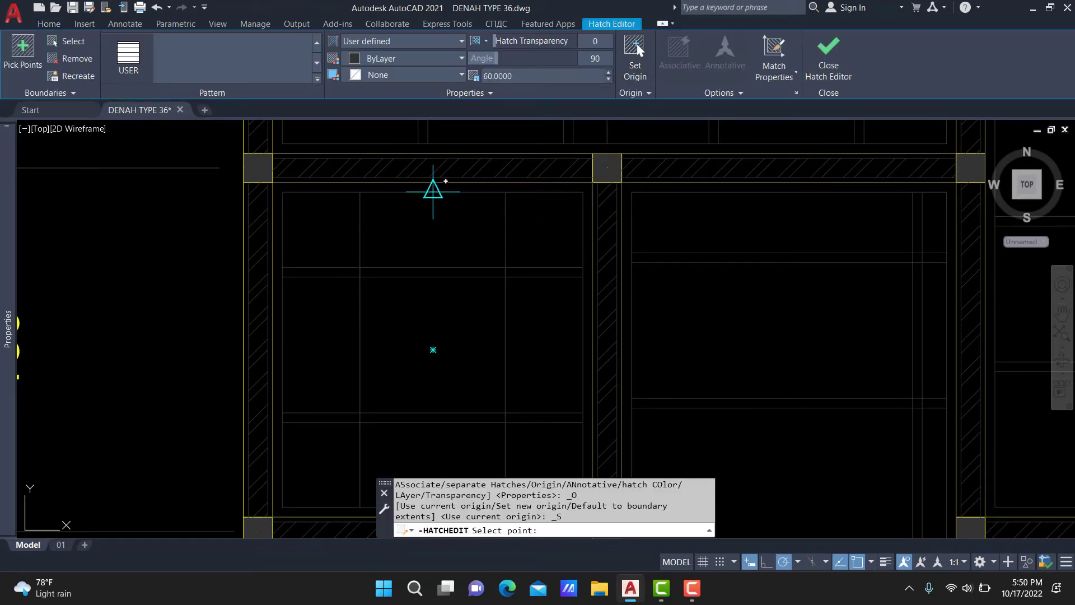
click(433, 190)
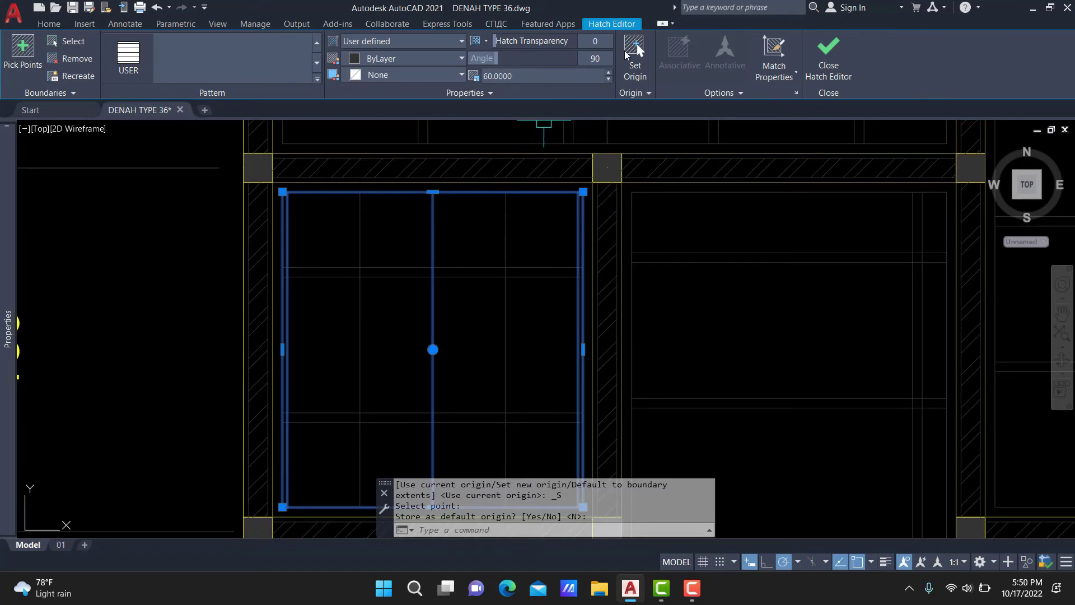
click(635, 51)
key(Escape)
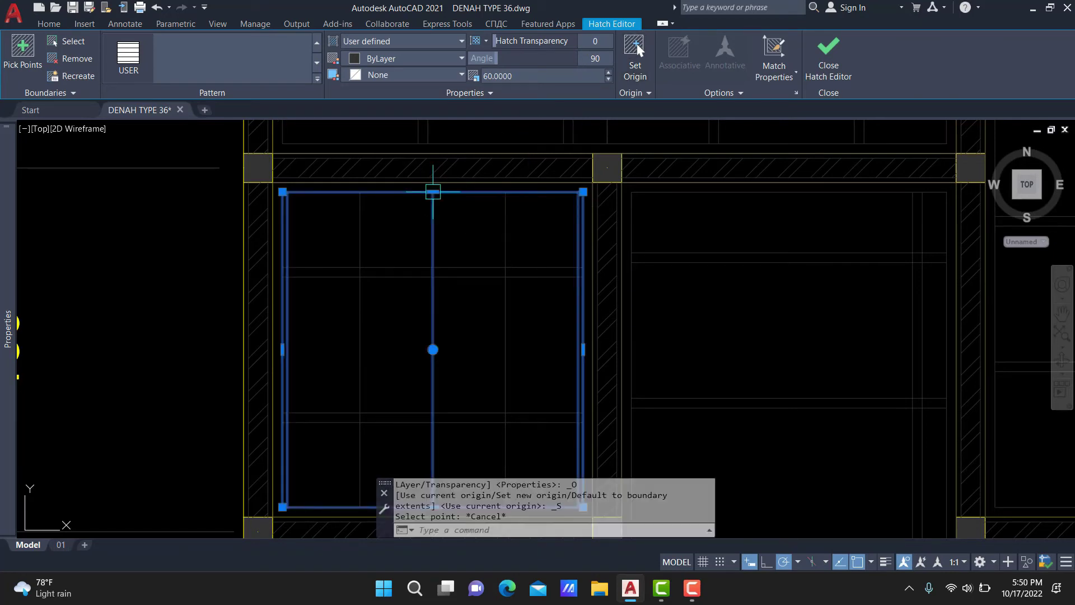
Re-set the hatch origin with a 34-unit offset and close hatch editing.
click(635, 50)
scroll(440, 201, up, 3)
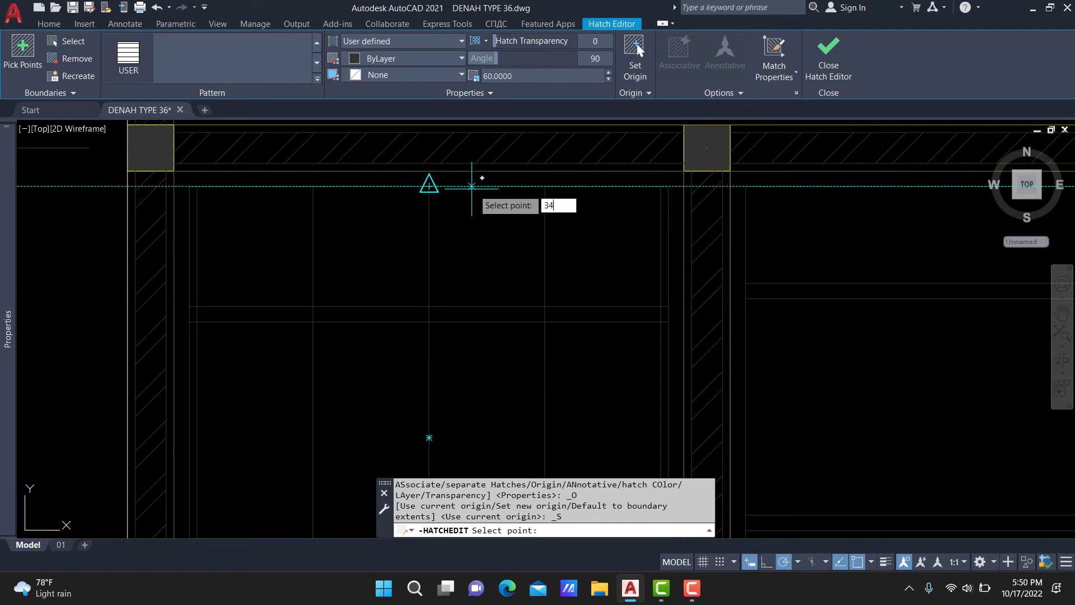
scroll(485, 188, down, 2)
text(34)
key(Return)
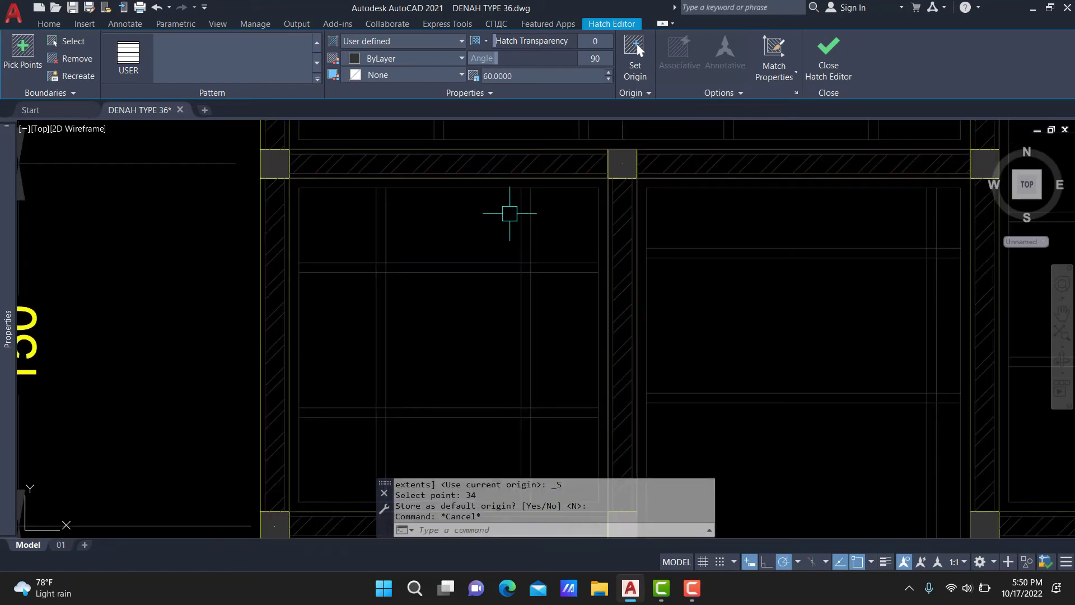
key(Escape)
scroll(527, 245, down, 4)
middle_drag(527, 245, 479, 257)
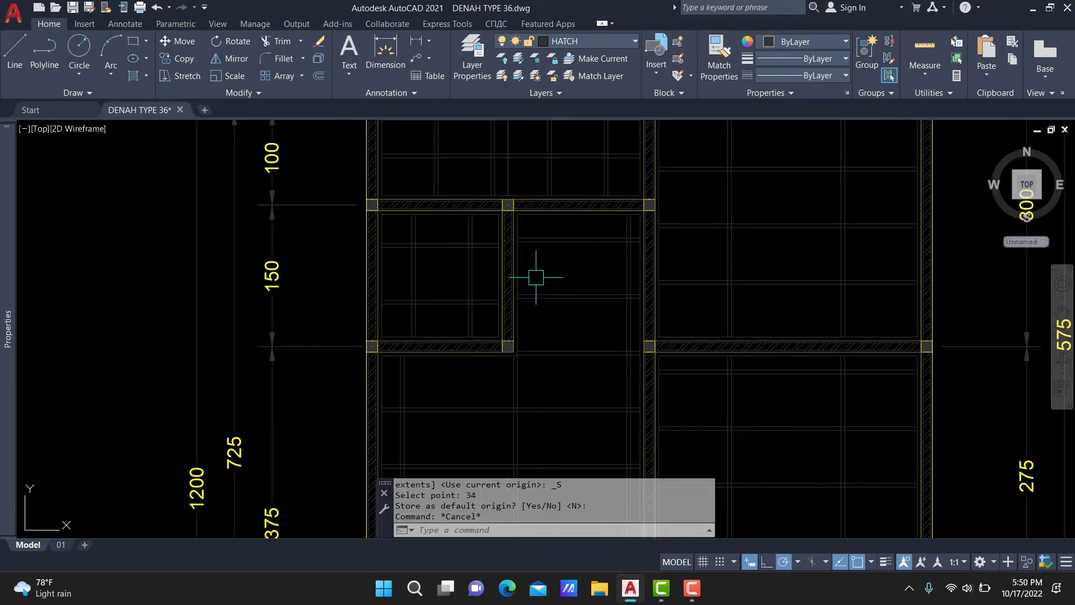
Regenerate the drawing and pan to the floor-finish plan with its KERAMIK LANTAI labels.
scroll(536, 277, down, 4)
text(RE)
key(Return)
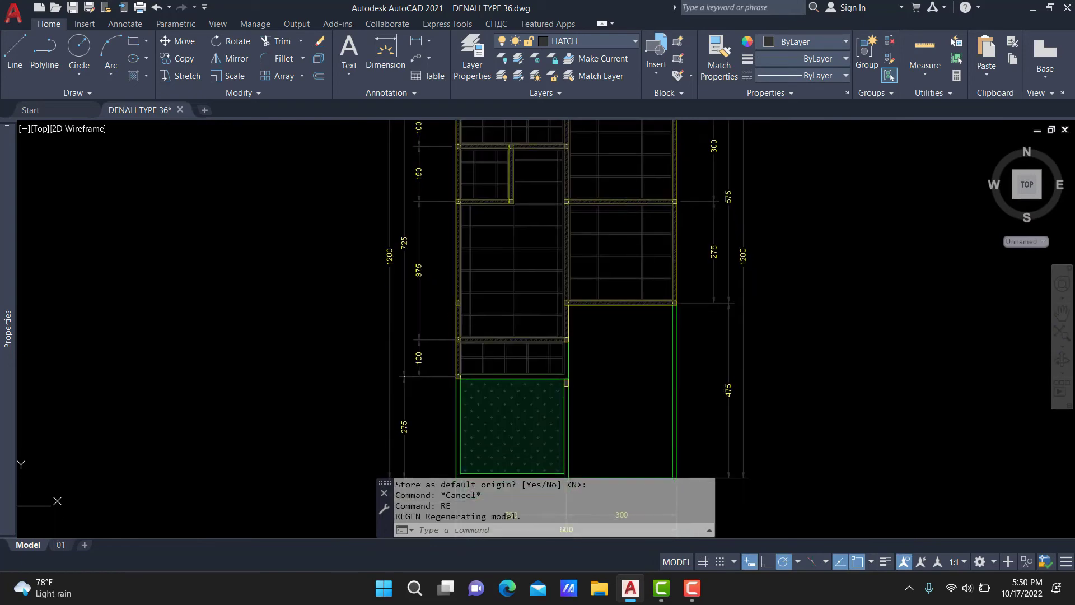
middle_drag(542, 246, 492, 345)
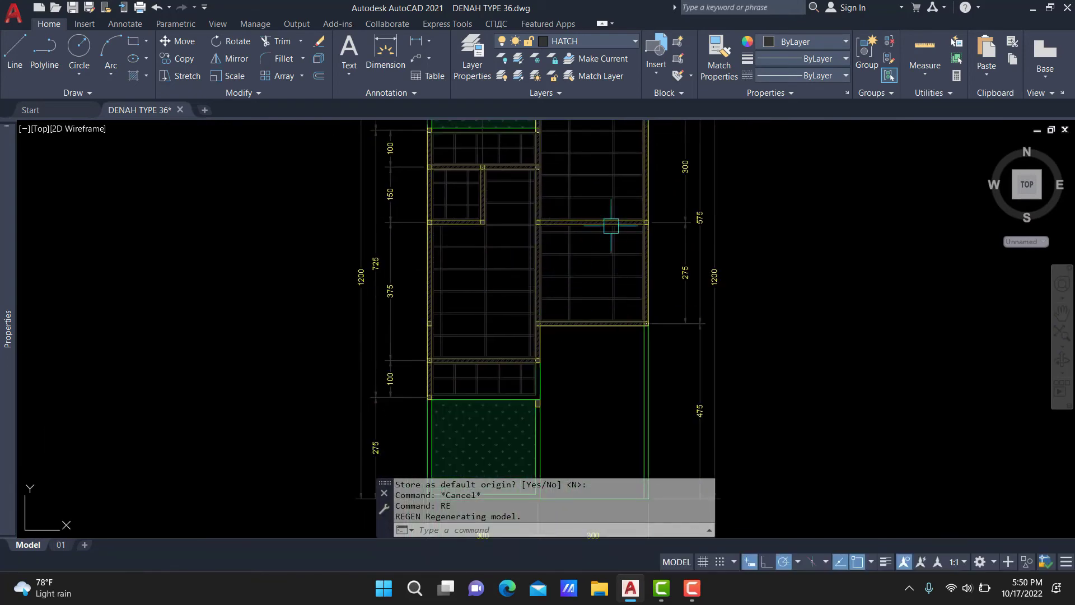
scroll(487, 276, down, 2)
scroll(499, 324, down, 3)
scroll(592, 290, down, 3)
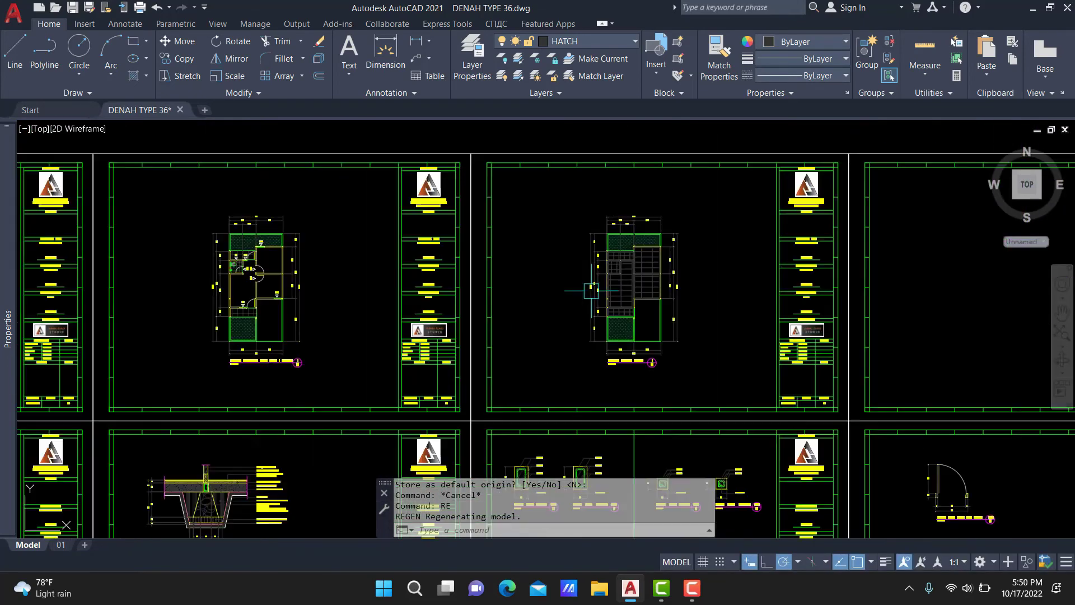
middle_drag(591, 291, 764, 283)
scroll(764, 283, up, 3)
scroll(764, 283, up, 3)
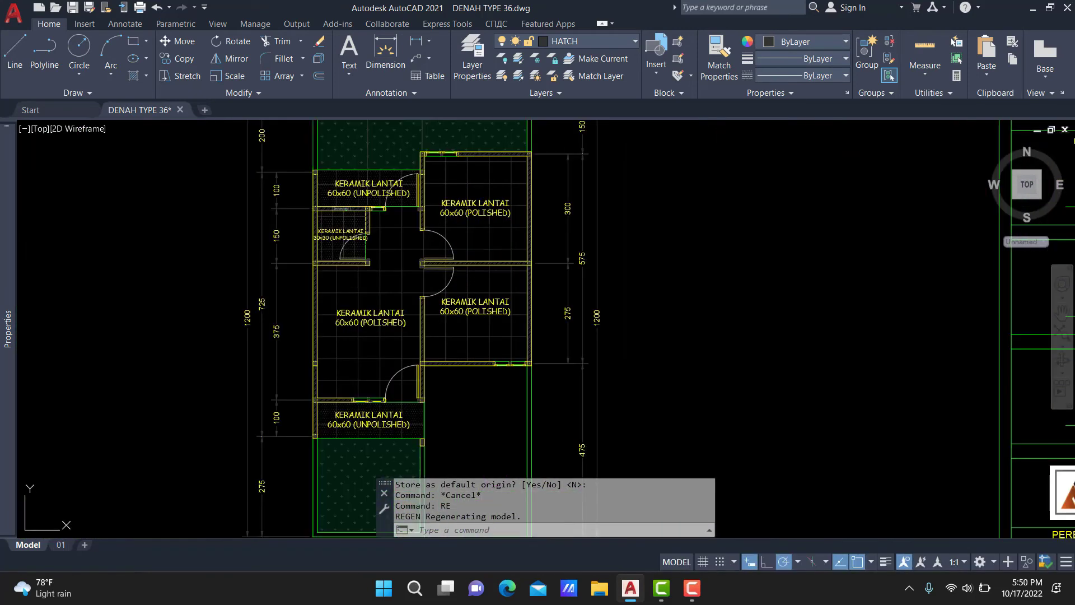
Select the six KERAMIK LANTAI room labels, excluding the hatch, for copying.
click(380, 296)
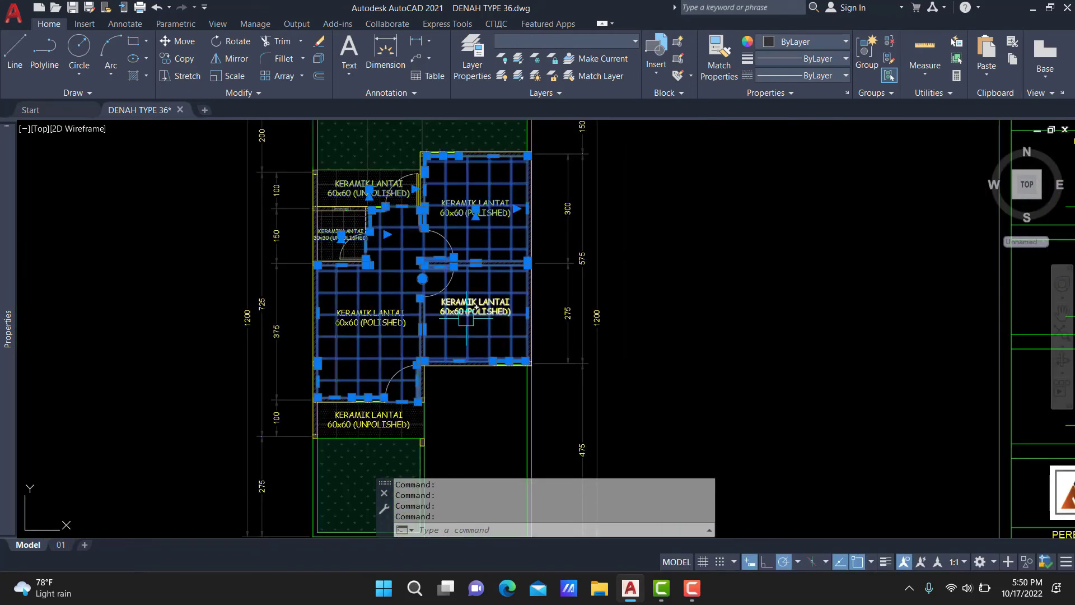
click(466, 314)
click(386, 420)
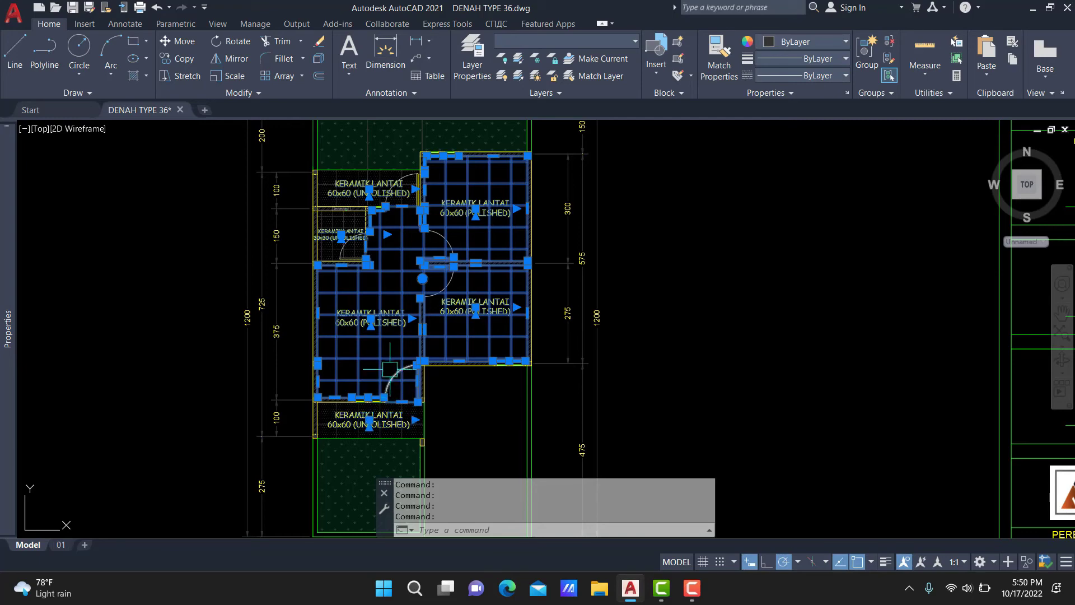
shift+click(347, 362)
text(co)
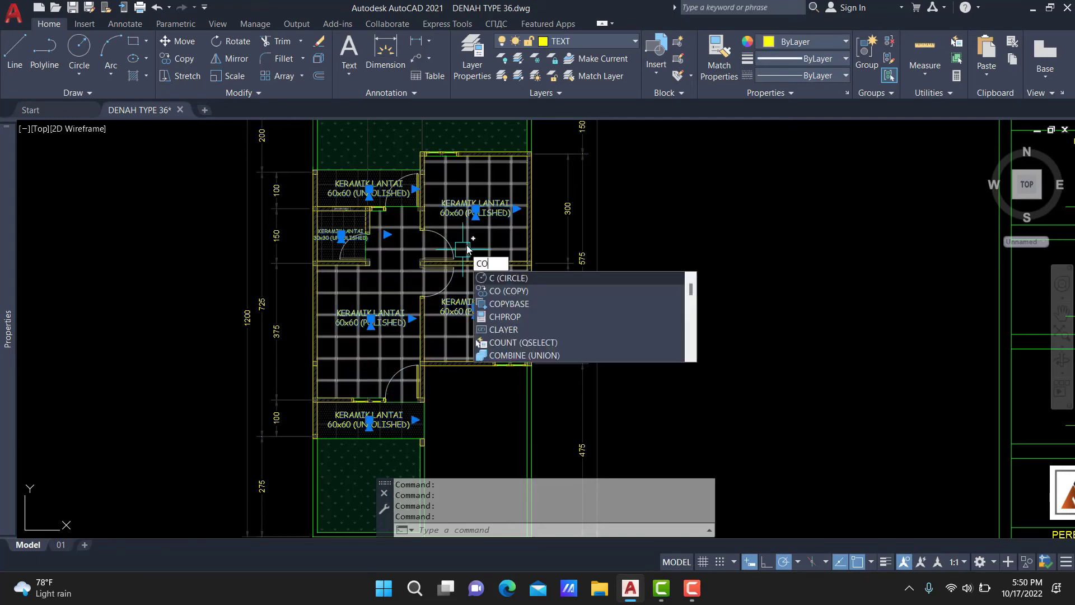
key(Return)
Place the labels on the ceiling plan, matching the plans' lower-left corners.
middle_drag(475, 235, 563, 85)
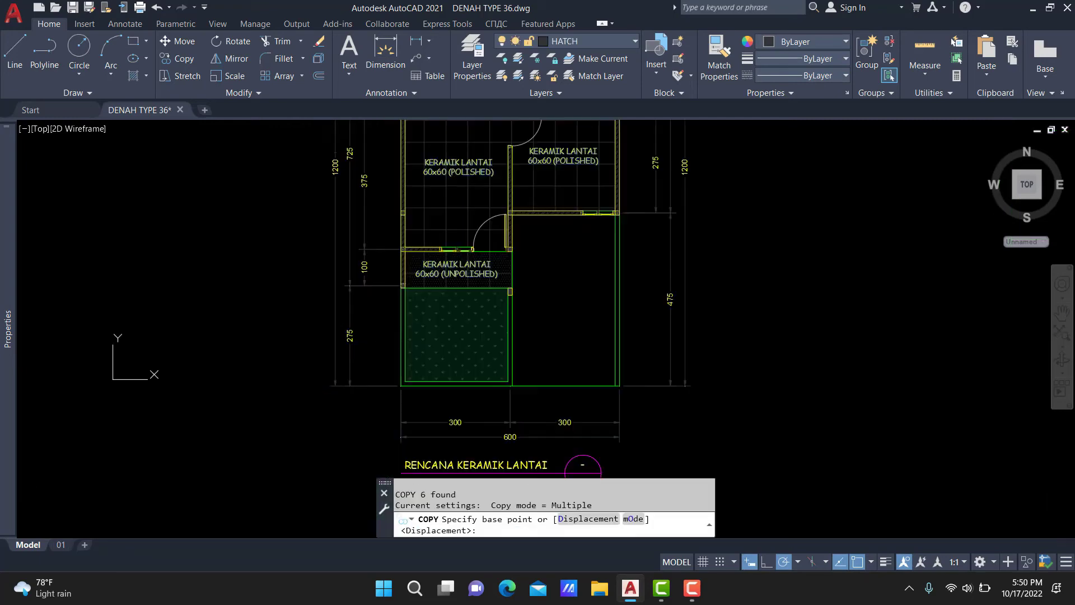
click(401, 385)
scroll(263, 364, down, 5)
scroll(275, 347, down, 4)
scroll(606, 365, down, 2)
scroll(394, 364, up, 5)
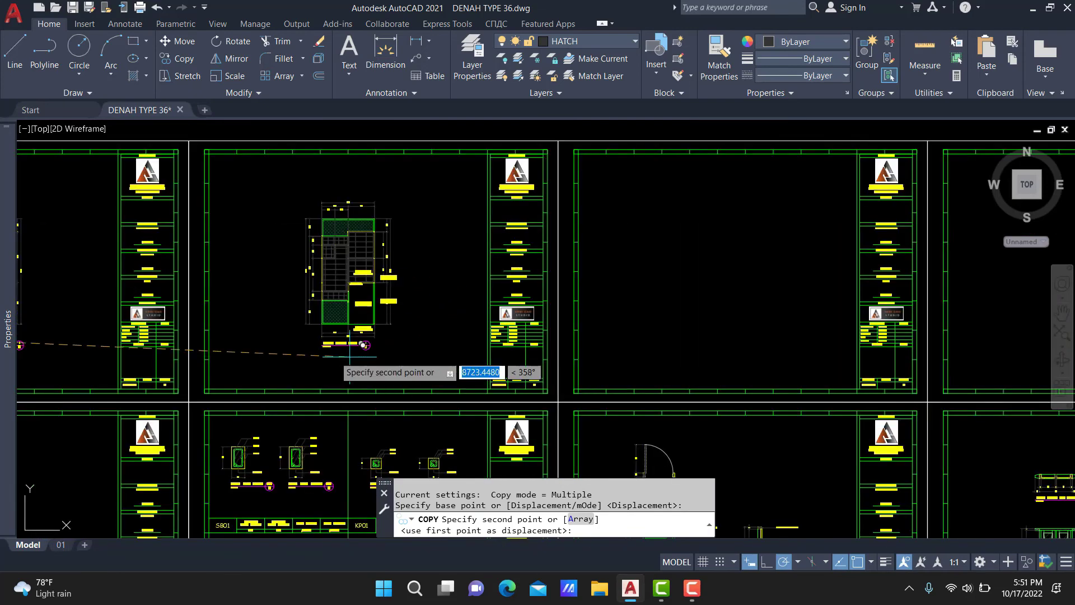
scroll(392, 291, up, 4)
scroll(291, 288, up, 3)
click(279, 283)
scroll(278, 283, down, 3)
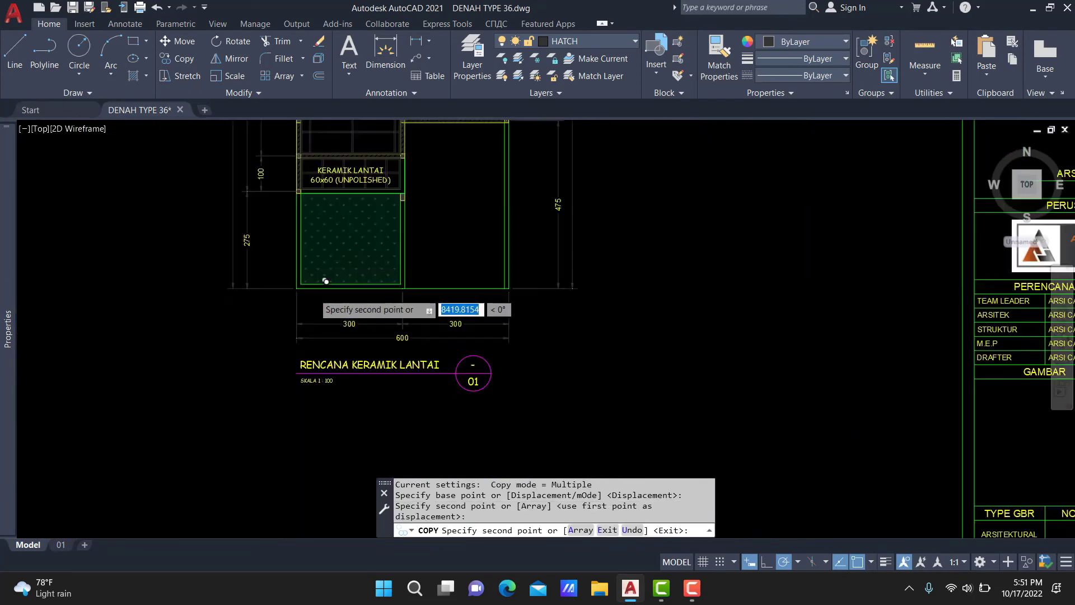
key(Escape)
scroll(336, 280, down, 3)
scroll(493, 235, up, 5)
middle_drag(493, 235, 515, 215)
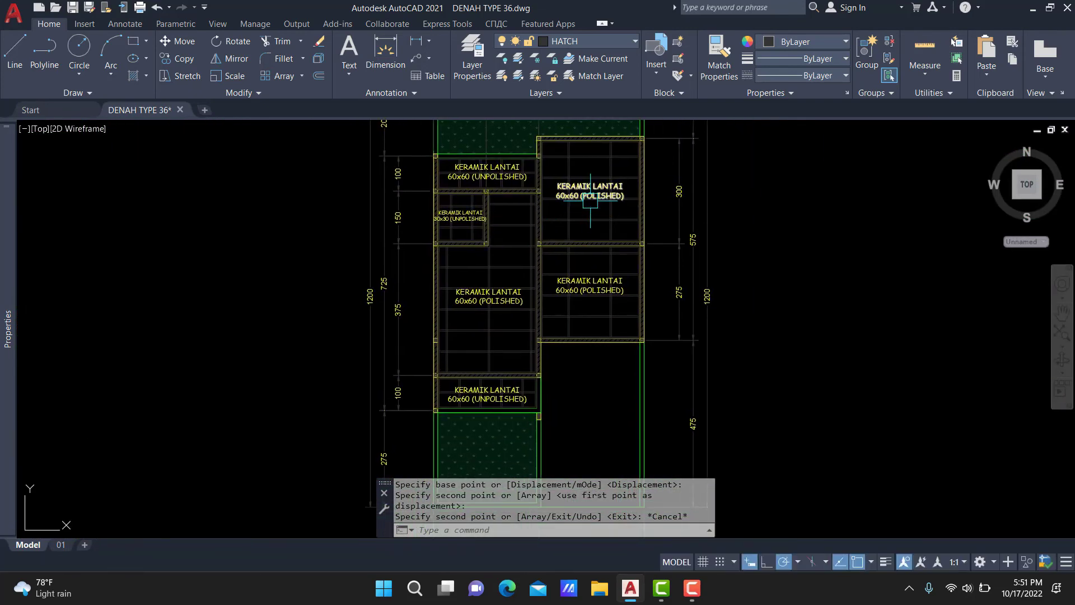
click(589, 194)
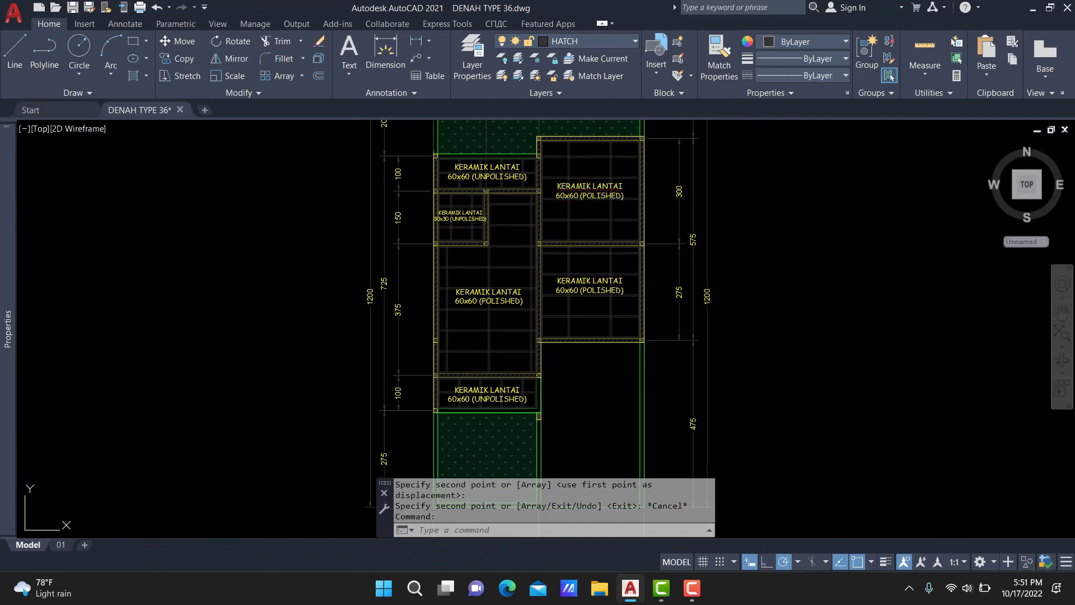
Retype the upper-right label as RANGKA PLAFON / HOLLOW 2x4 / JARAK 60 x 120 / GYPSUM 9MM.
double_click(589, 190)
text(\\\\\\\\)
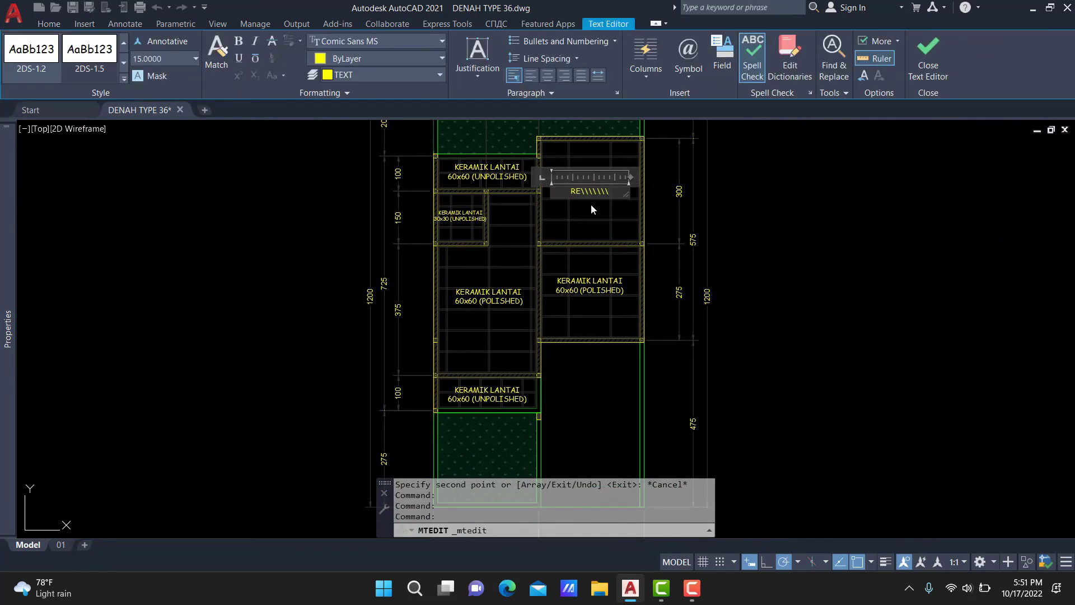
key(BackSpace)
key(BackSpace)
key(BackSpace)
text(ANGKA PLAF)
text(ON AL)
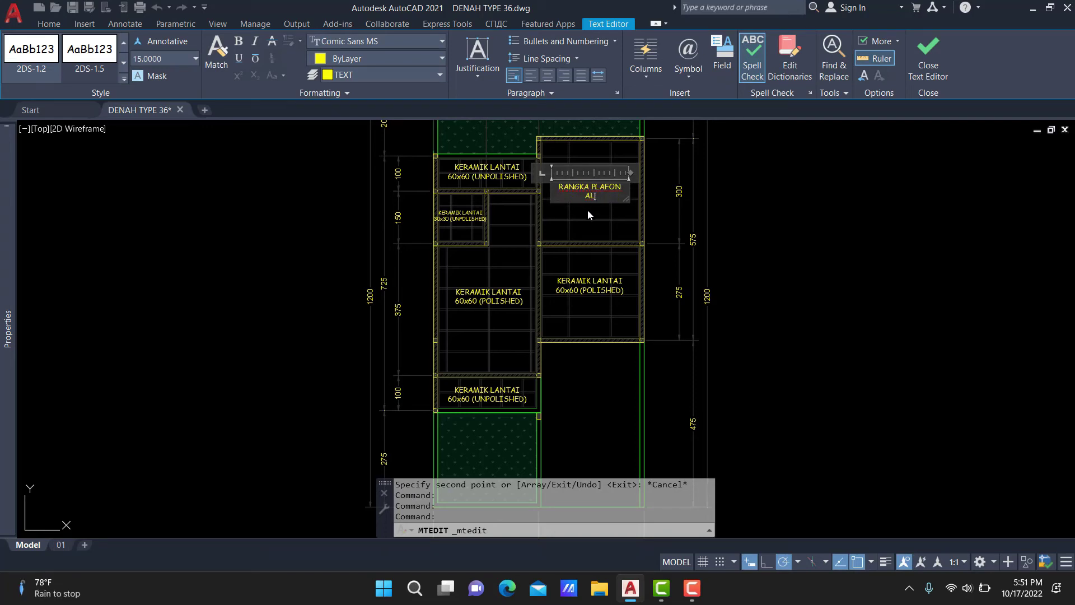
key(BackSpace)
key(BackSpace)
key(BackSpace)
text(HOL)
key(Return)
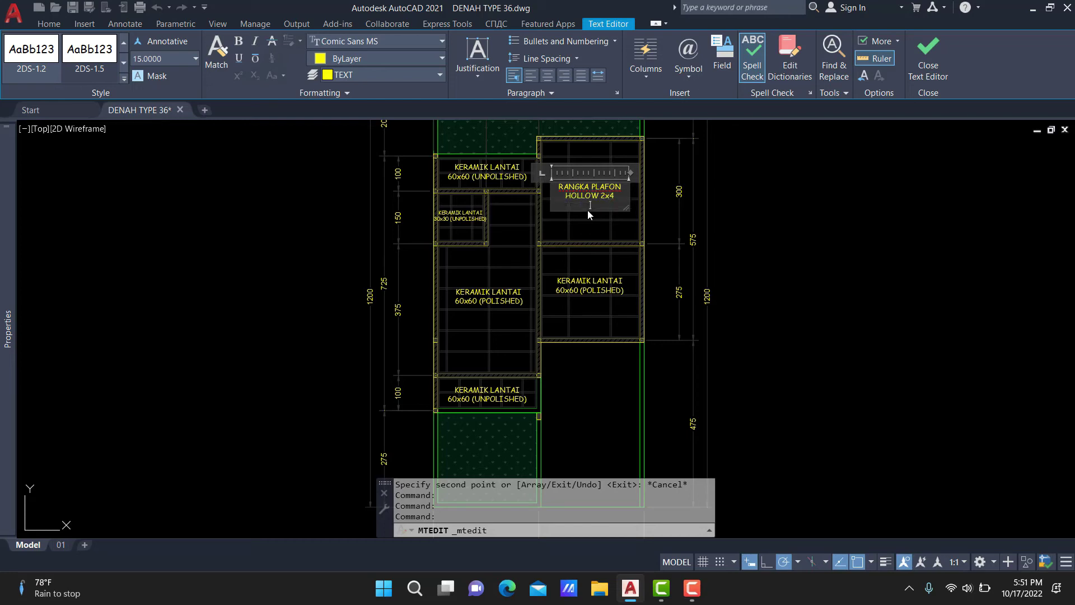
text(JARAK)
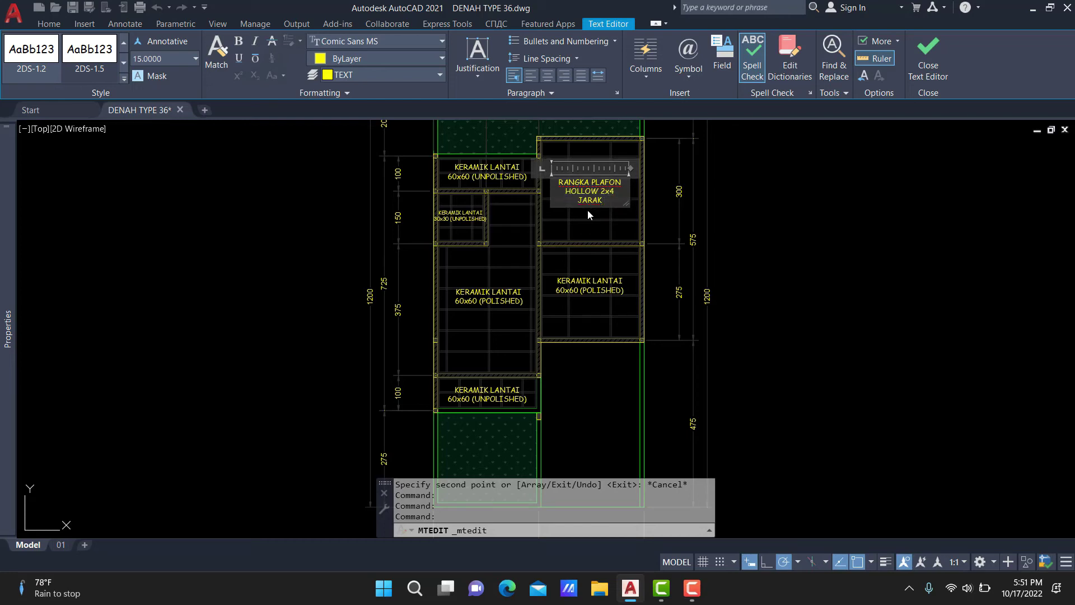
text( 60 x 120)
scroll(614, 196, up, 2)
scroll(614, 195, up, 2)
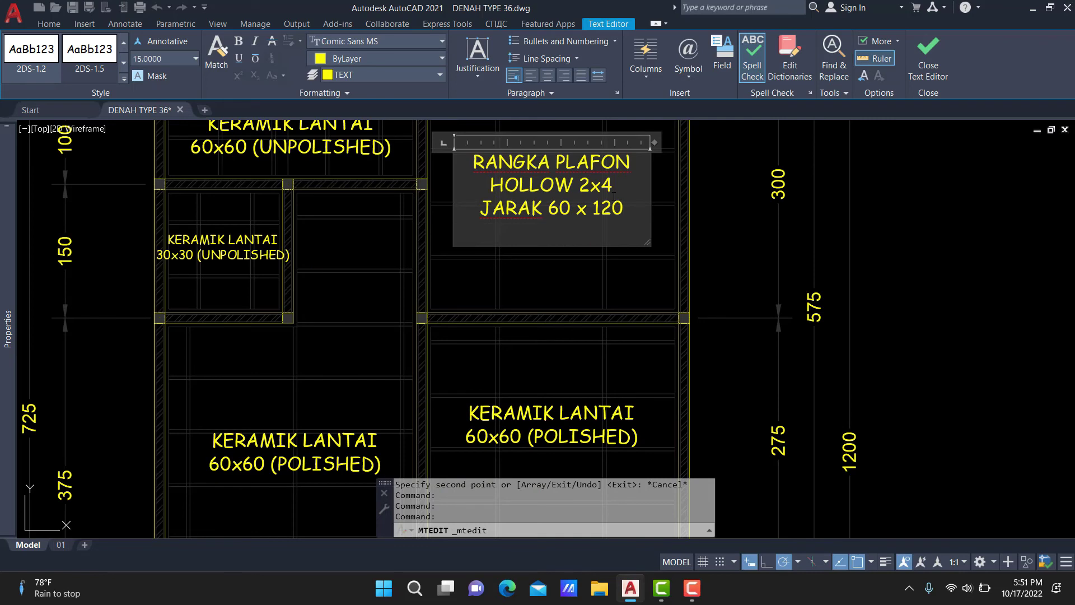
key(Return)
text(GYPSYM)
key(BackSpace)
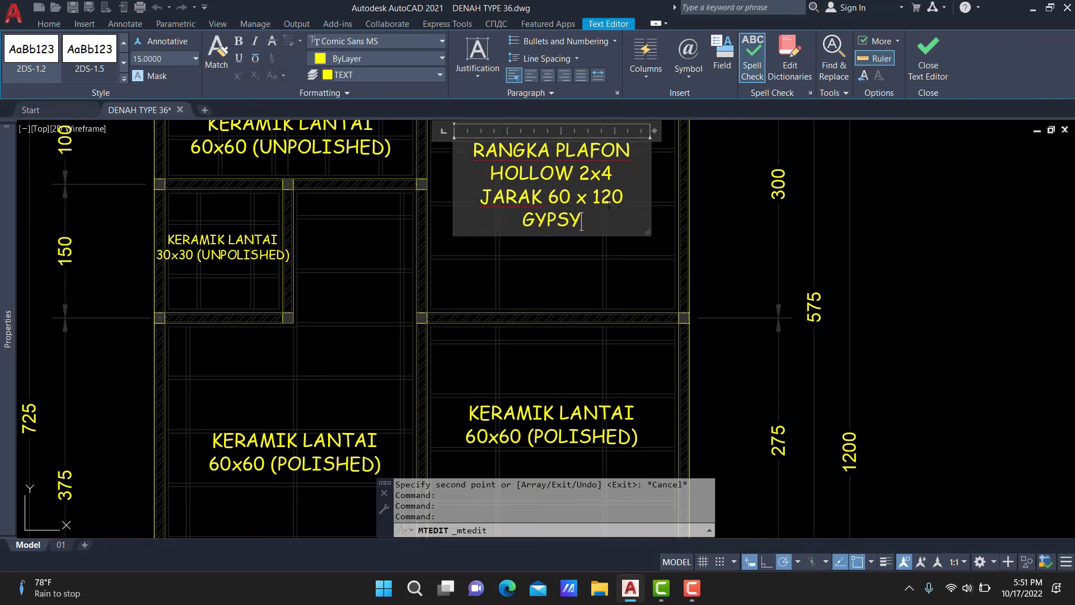
key(BackSpace)
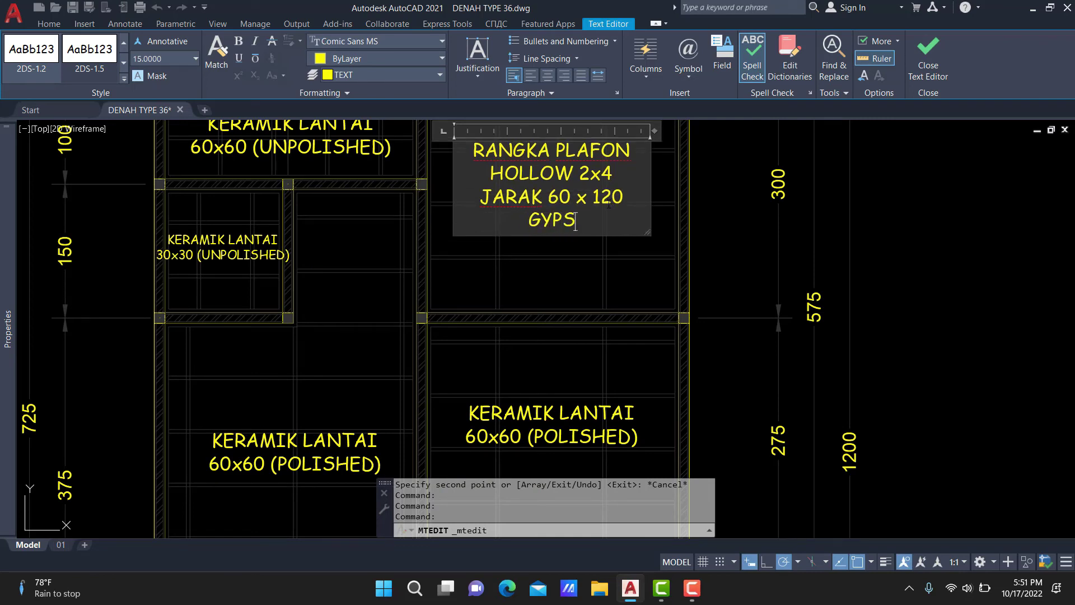
text(UM)
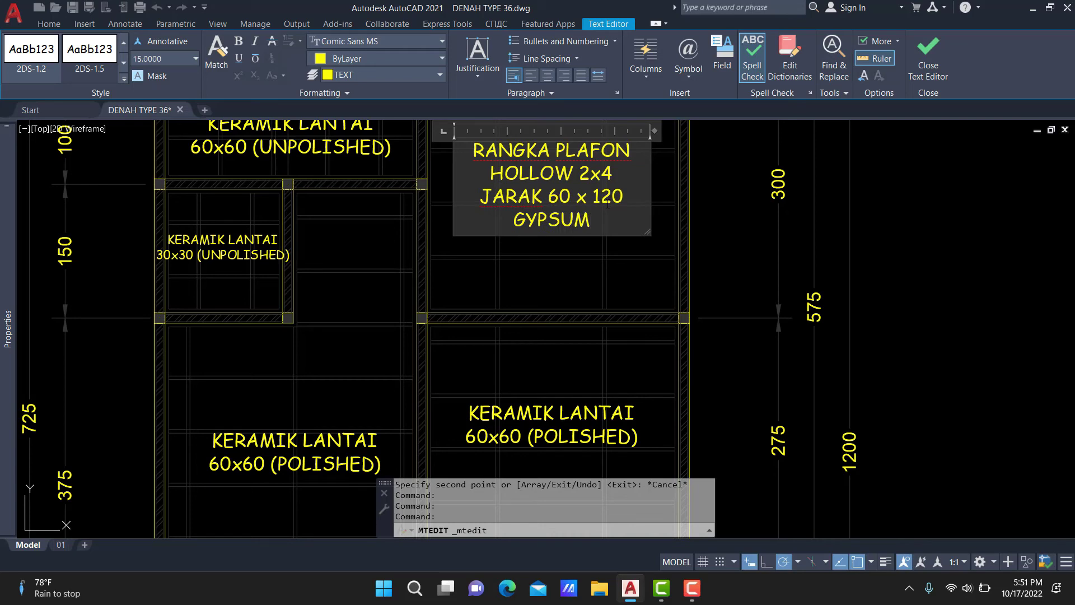
text( 9MM)
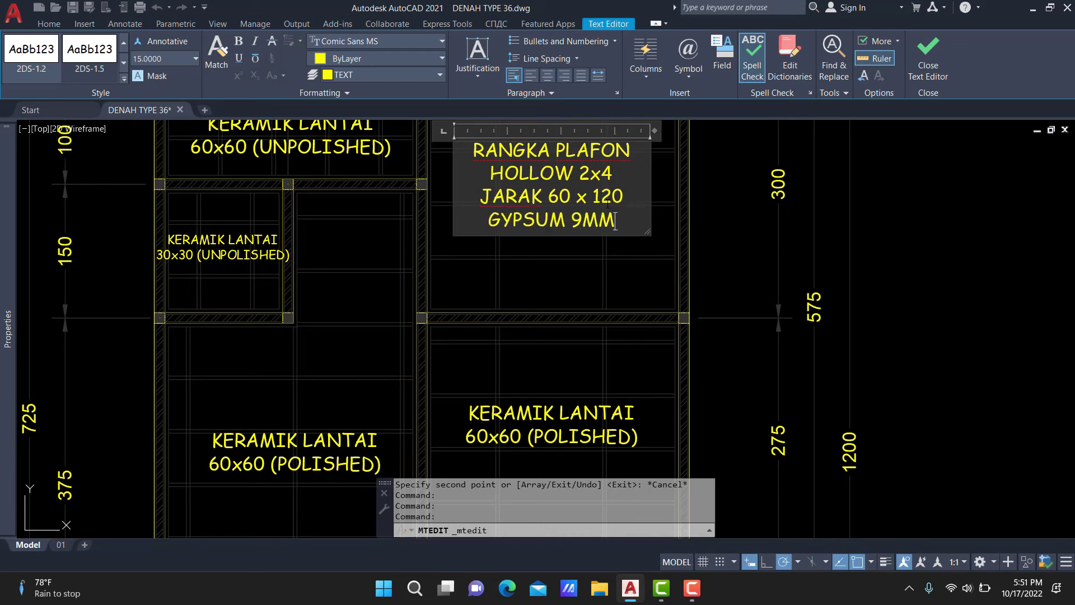
key(ctrl+a)
key(ctrl+c)
Replace the KERAMIK LANTAI 60x60 (POLISHED) label with the RANGKA PLAFON ceiling note.
click(570, 333)
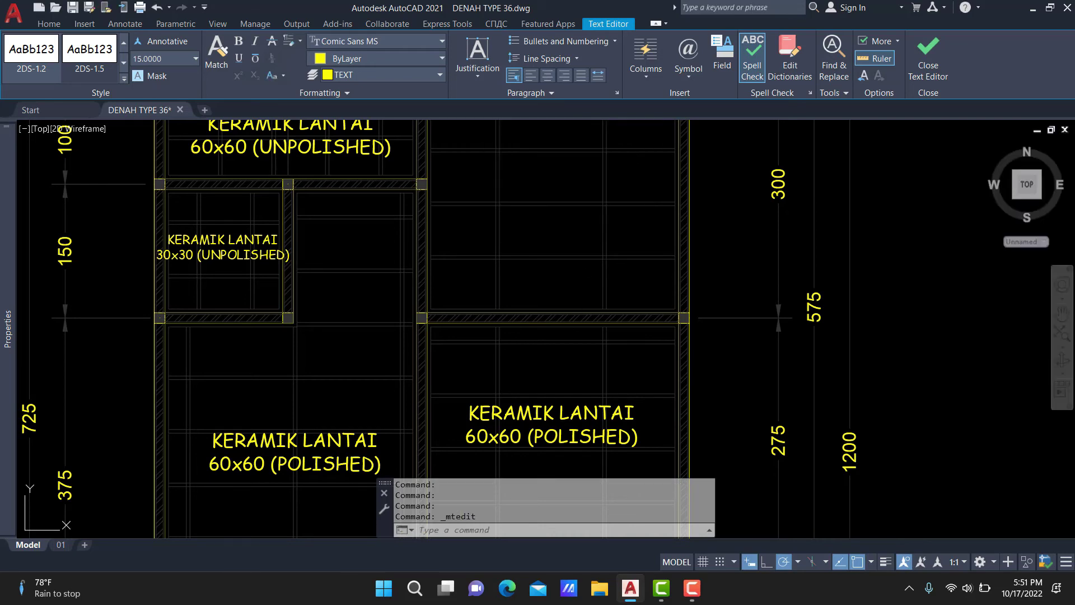
middle_drag(560, 388, 552, 283)
click(555, 314)
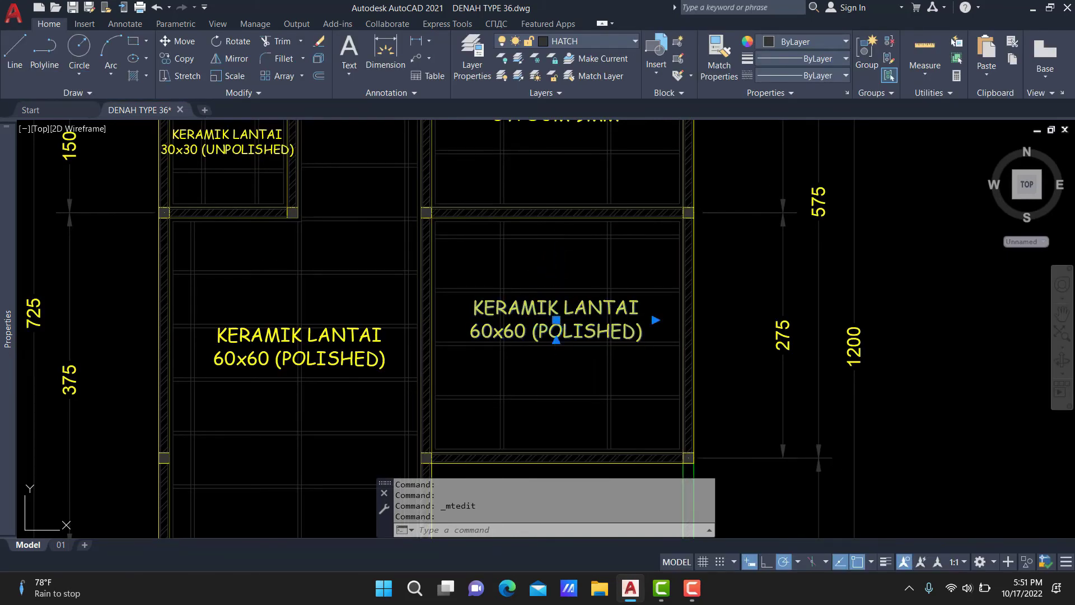
click(316, 353)
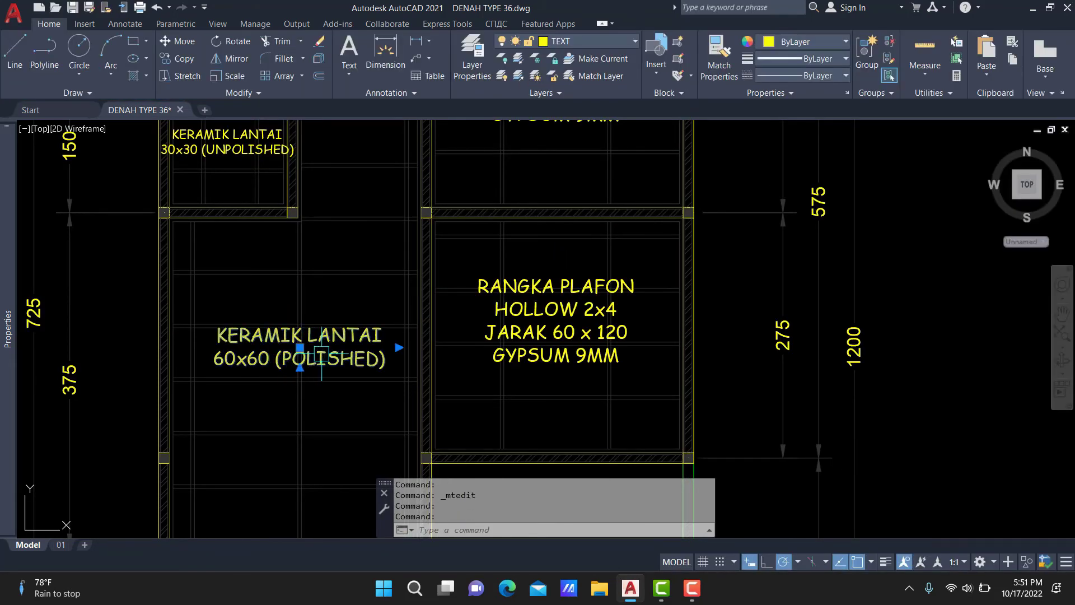
double_click(321, 331)
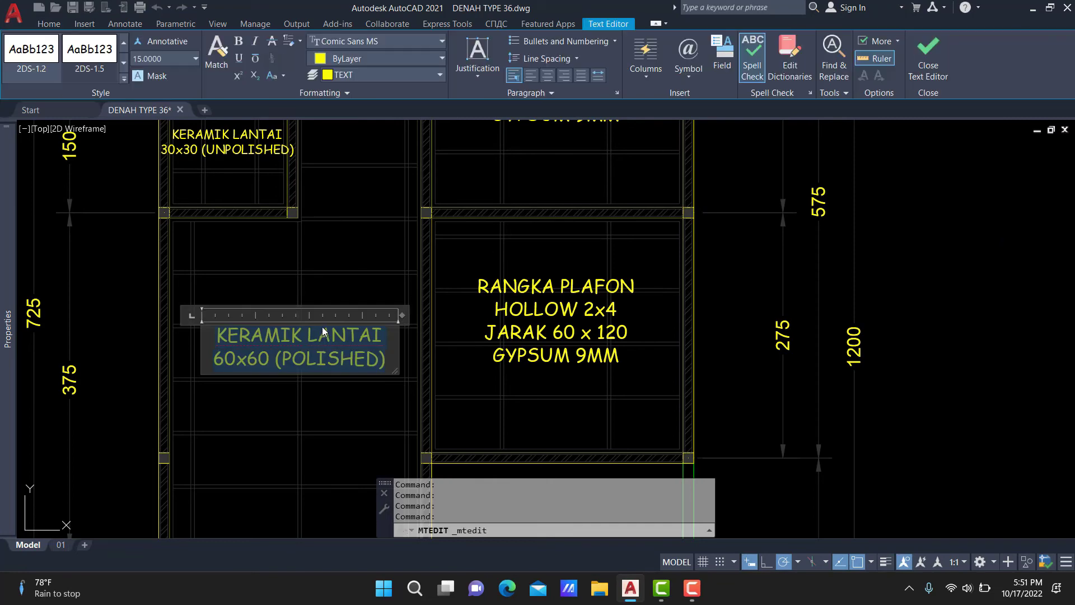
key(ctrl+a)
key(ctrl+v)
click(372, 227)
Paste the ceiling note over the 30x30 and 60x60 (UNPOLISHED) tile labels.
middle_drag(371, 228, 518, 374)
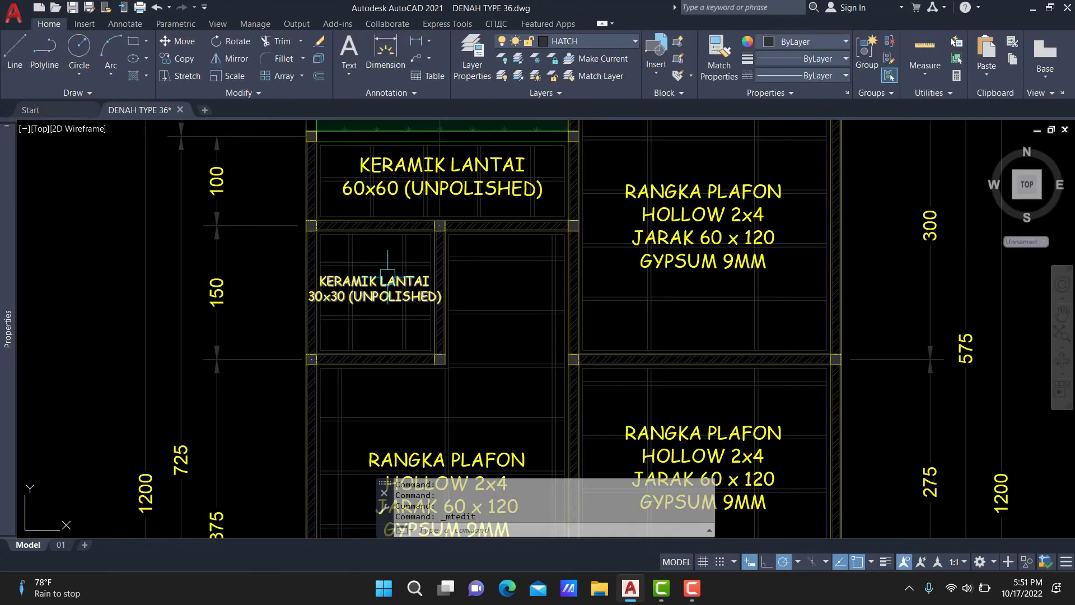
double_click(374, 288)
key(ctrl+v)
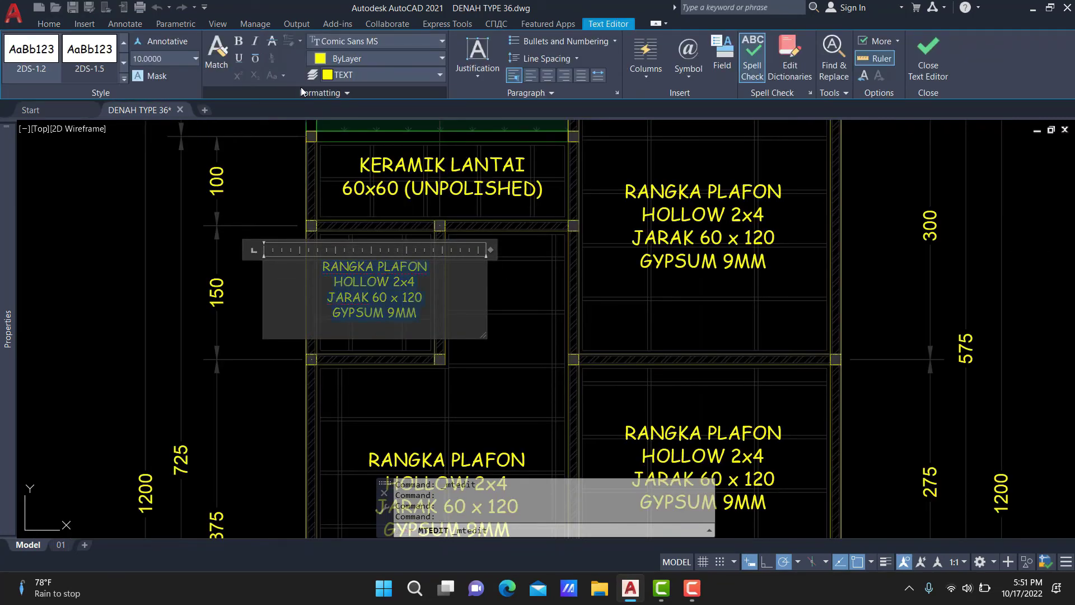
click(562, 207)
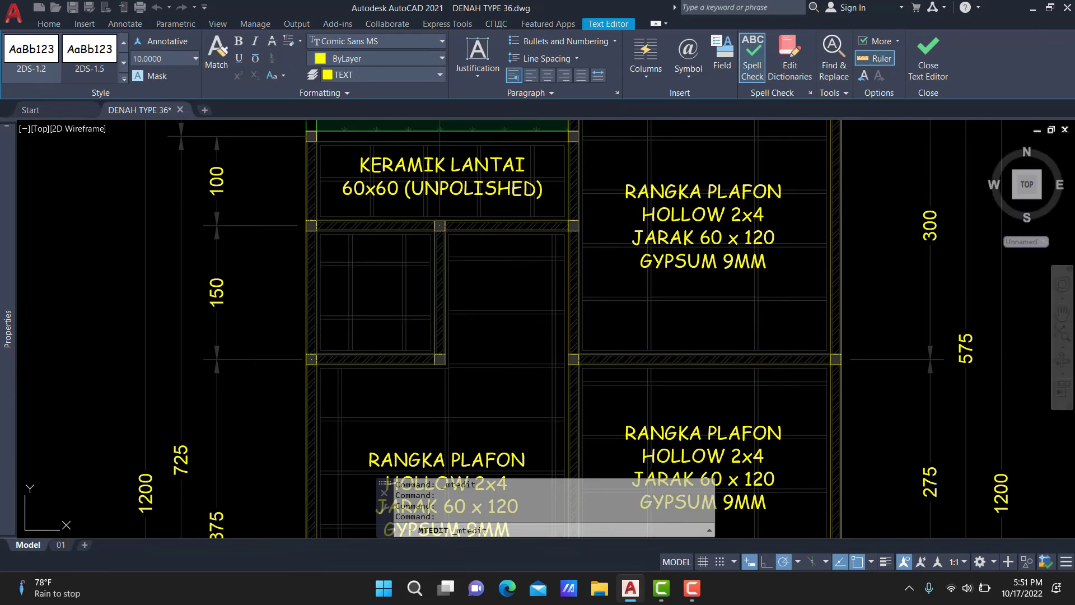
click(507, 196)
double_click(442, 184)
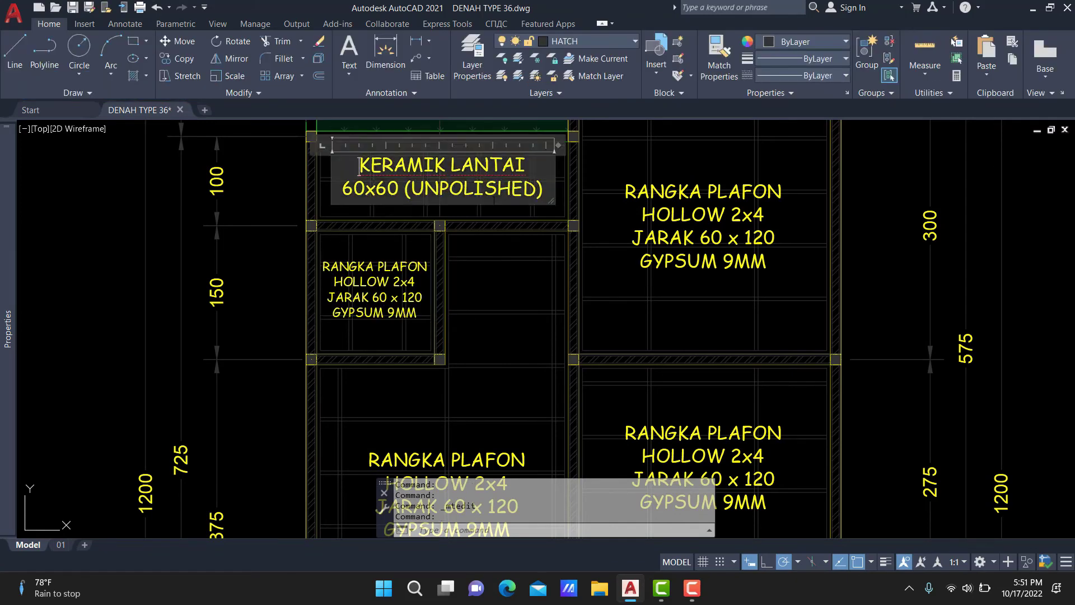
key(ctrl+v)
click(504, 290)
Shrink the ceiling notes in the top room and lower 100 strip to height 10.
scroll(470, 180, down, 2)
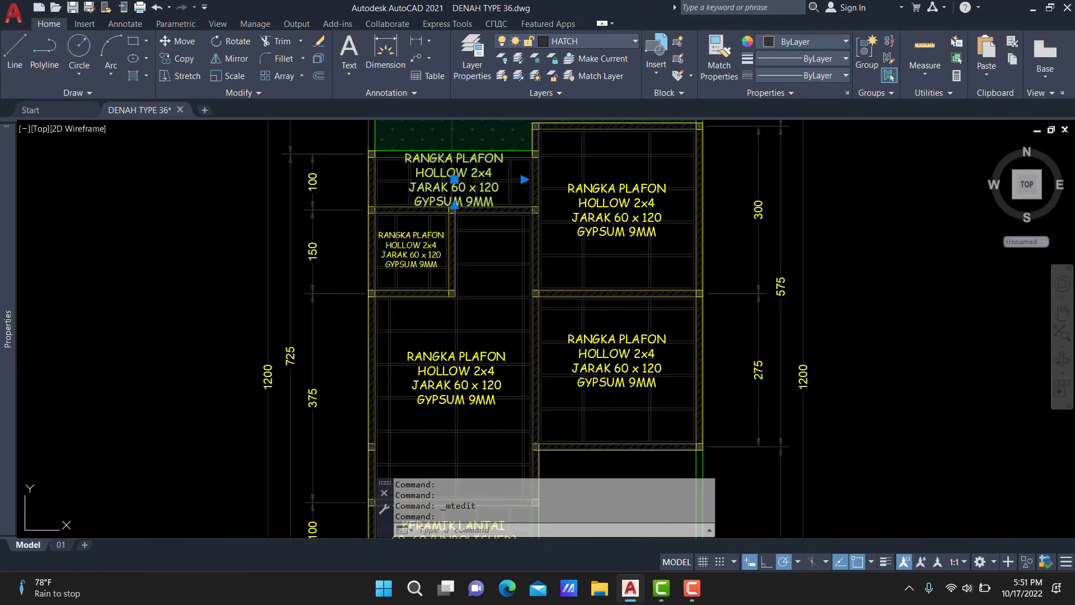
double_click(453, 188)
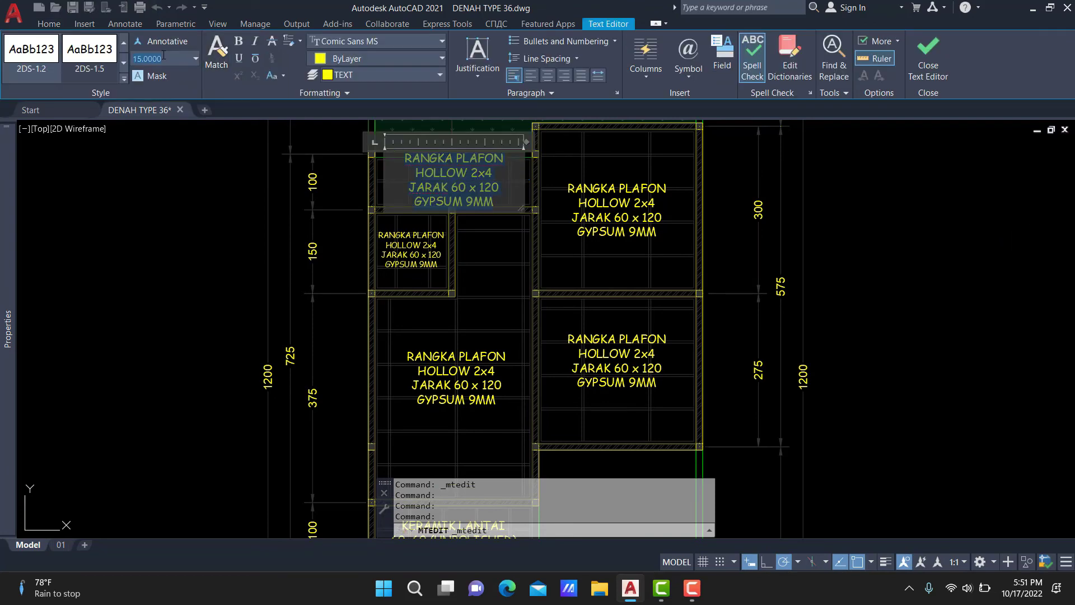
key(Return)
click(530, 355)
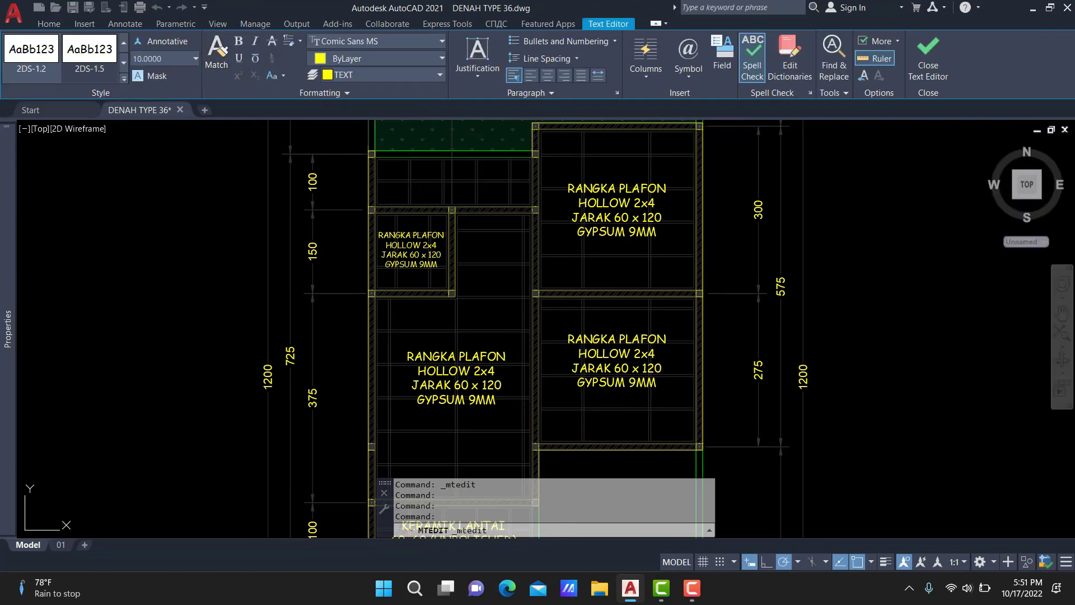
middle_drag(531, 354, 505, 211)
click(504, 210)
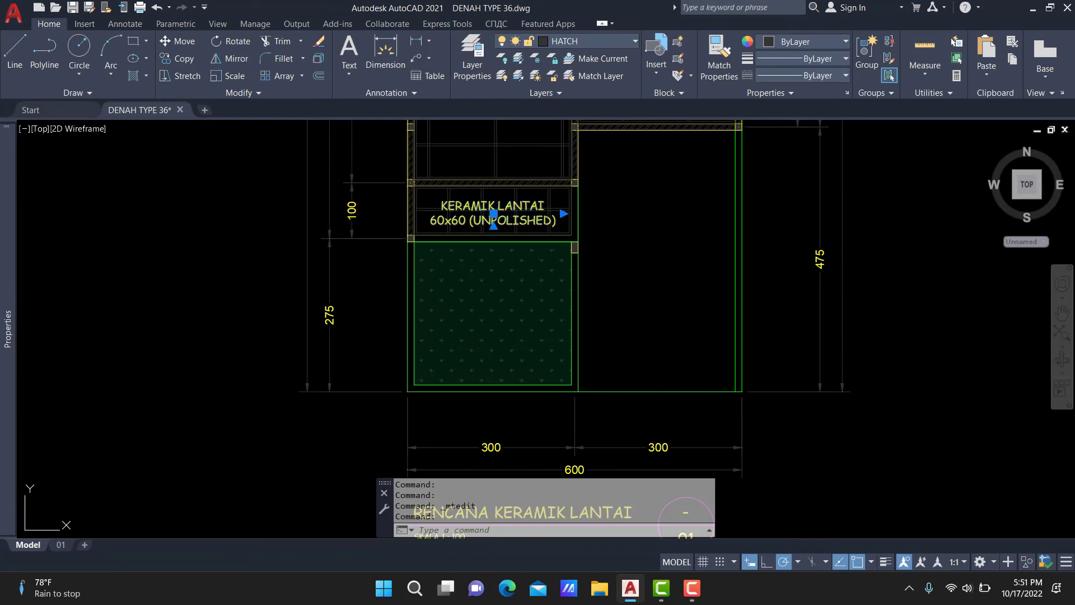
double_click(494, 215)
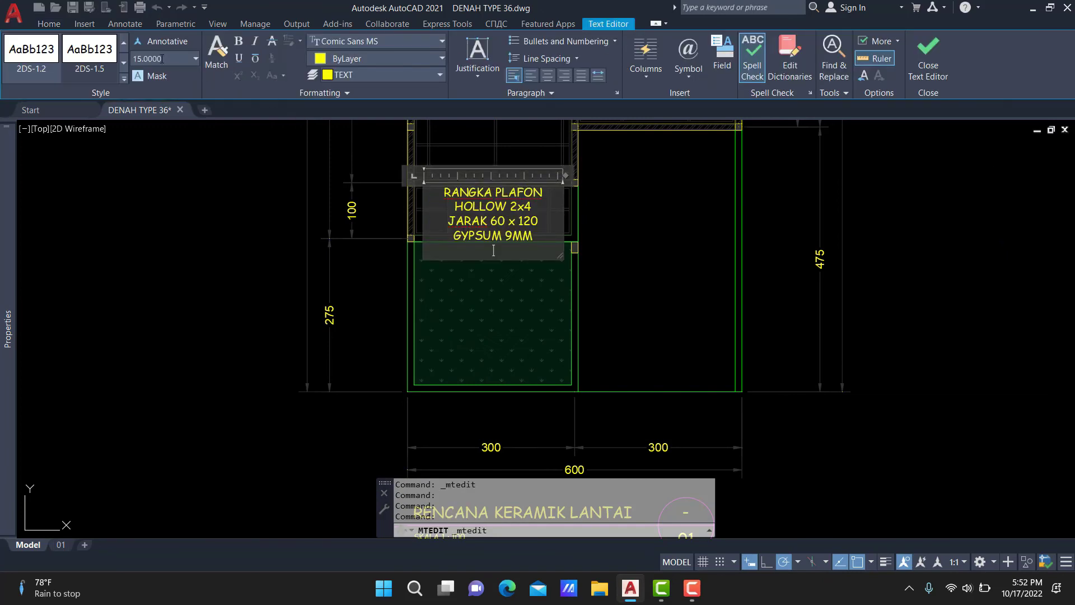
key(ctrl+a)
click(159, 58)
key(Return)
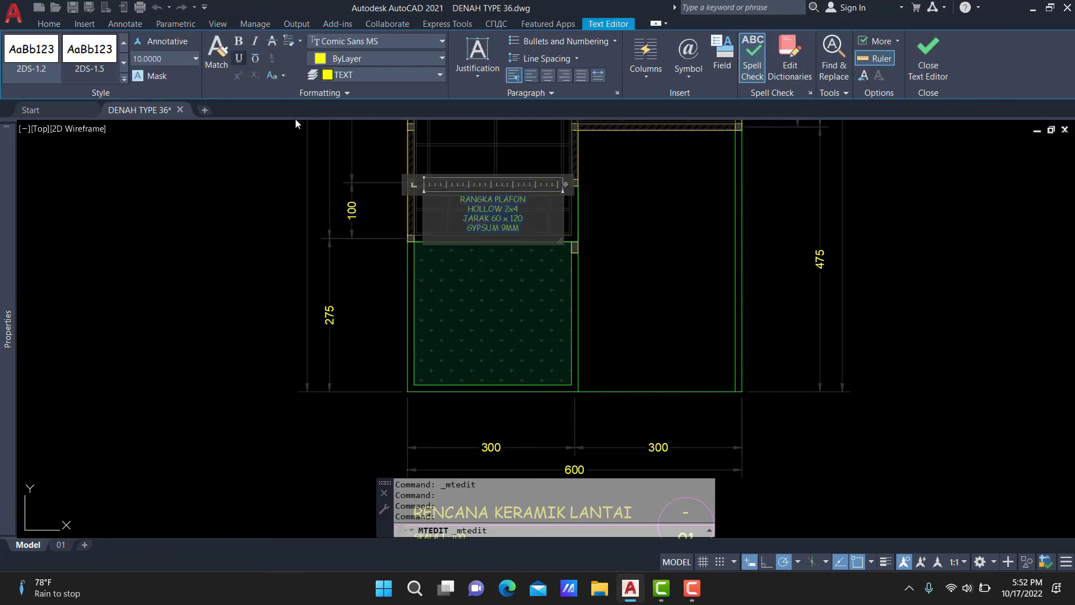
click(295, 124)
Erase the dotted floor-tile hatches in the bottom and top rooms.
click(512, 308)
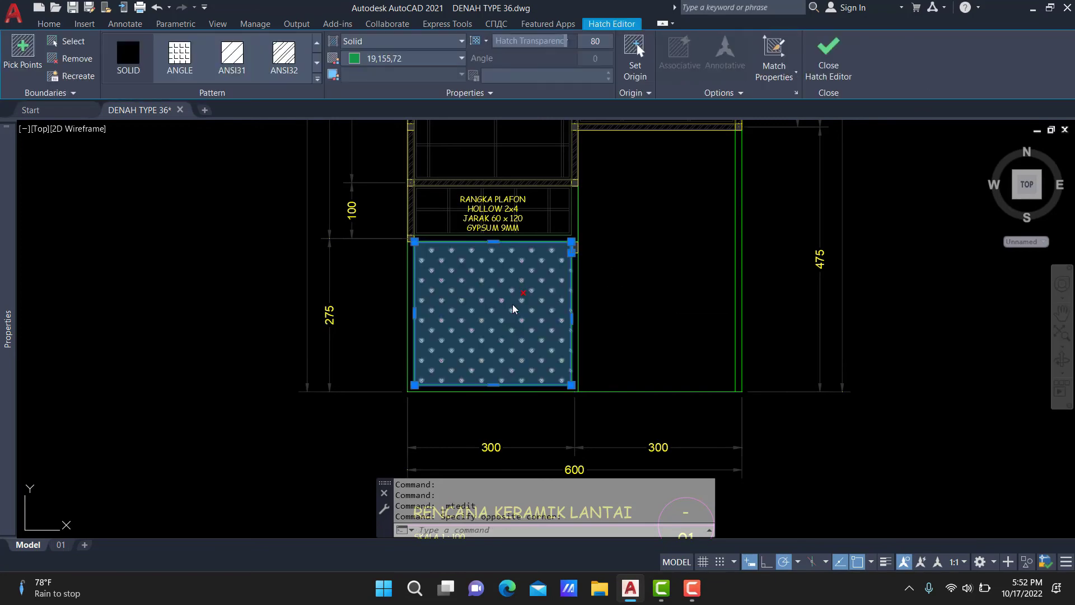
text(E)
key(Return)
scroll(513, 307, down, 5)
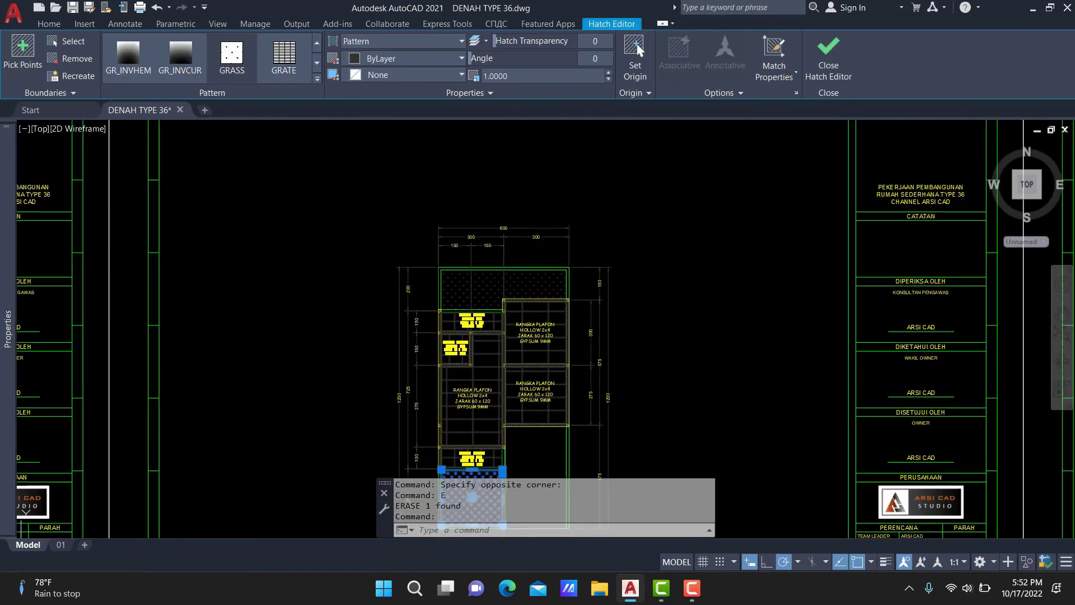
click(537, 291)
text(E)
key(Return)
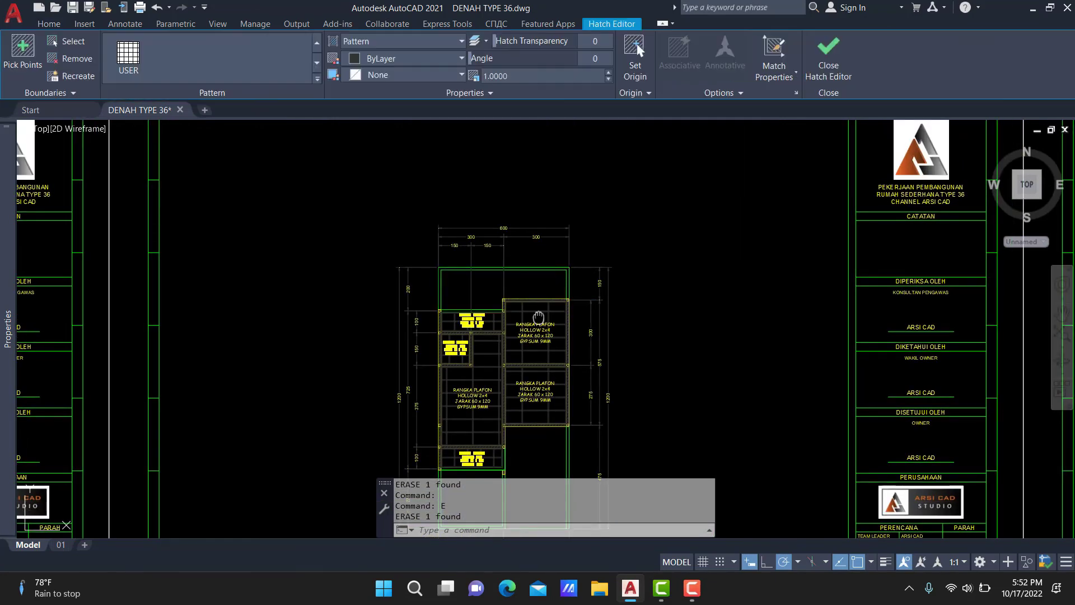
Regenerate the drawing with RE and bring the plan title into view.
middle_drag(538, 317, 560, 172)
text(RE)
key(Return)
scroll(508, 457, up, 2)
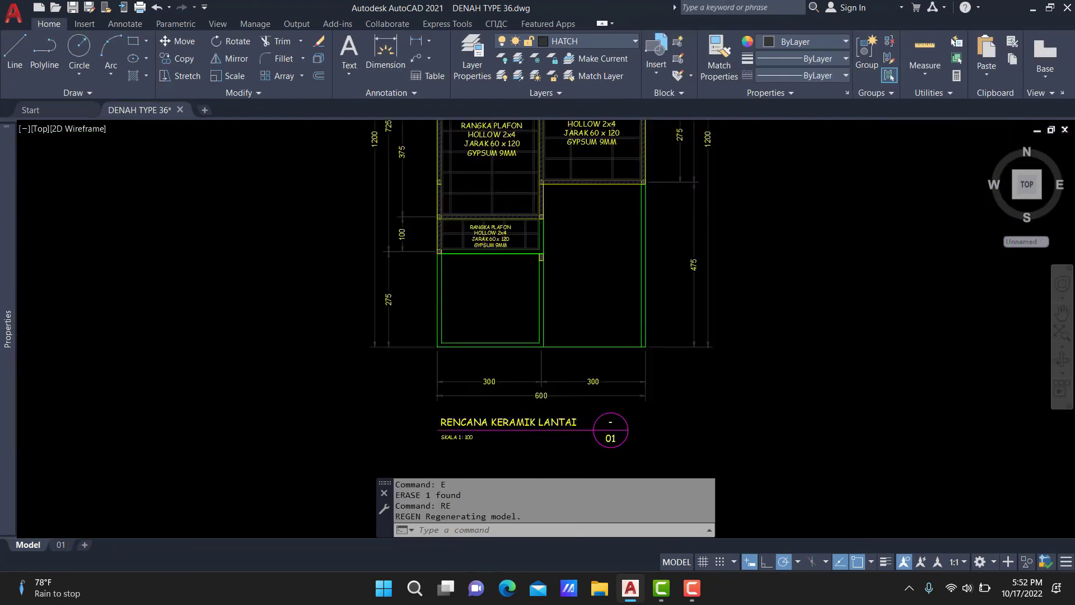
scroll(509, 456, up, 2)
Insert PEMASANGAN so the plan title reads RENCANA PEMASANGAN RANGKA & PLAFON.
double_click(487, 413)
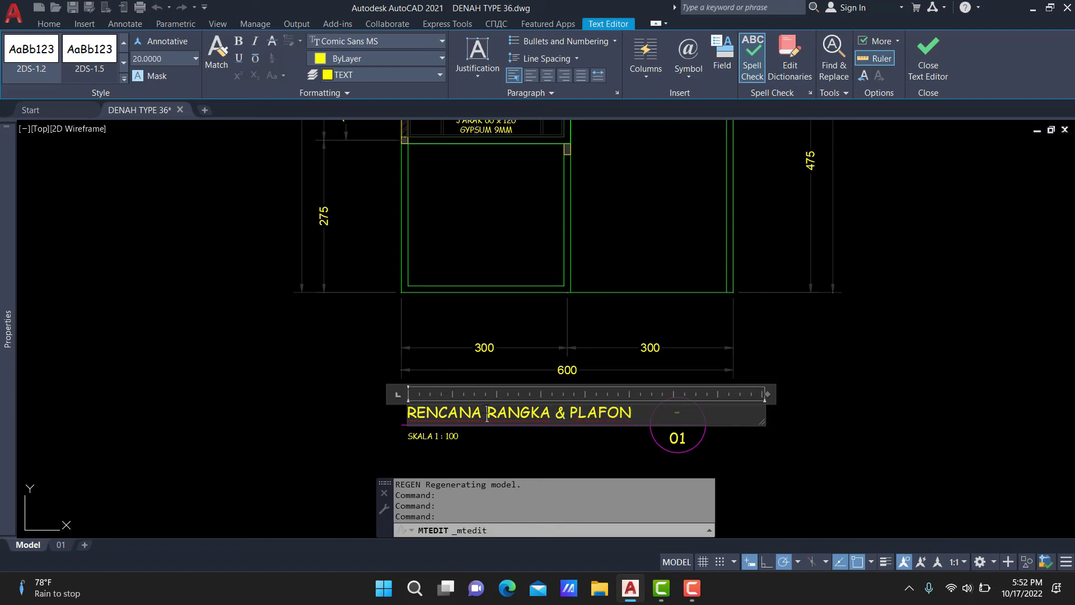
text(PEMASANGAN)
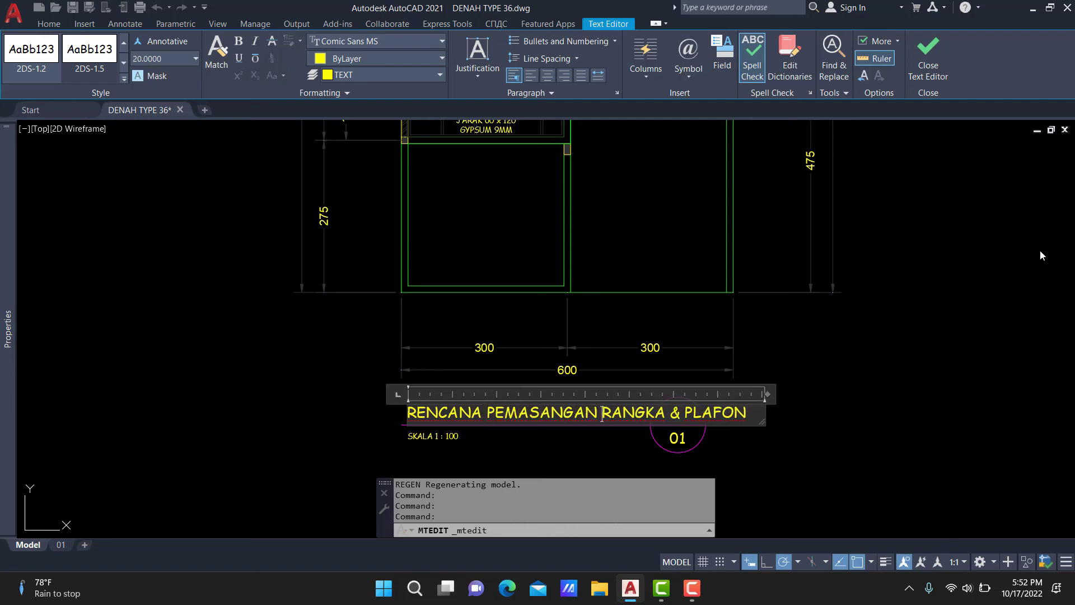
click(1040, 255)
Try a first stretch of the title line and 01 bubble, then cancel it.
middle_drag(1039, 255, 967, 151)
click(826, 390)
text(S)
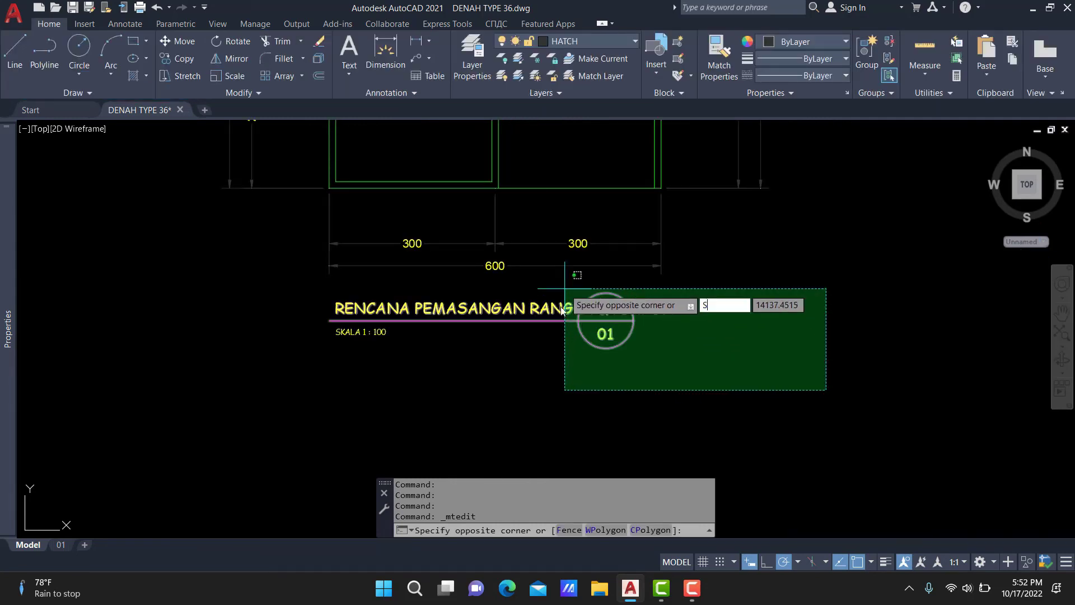
key(Return)
click(557, 300)
click(727, 300)
key(Escape)
key(Escape)
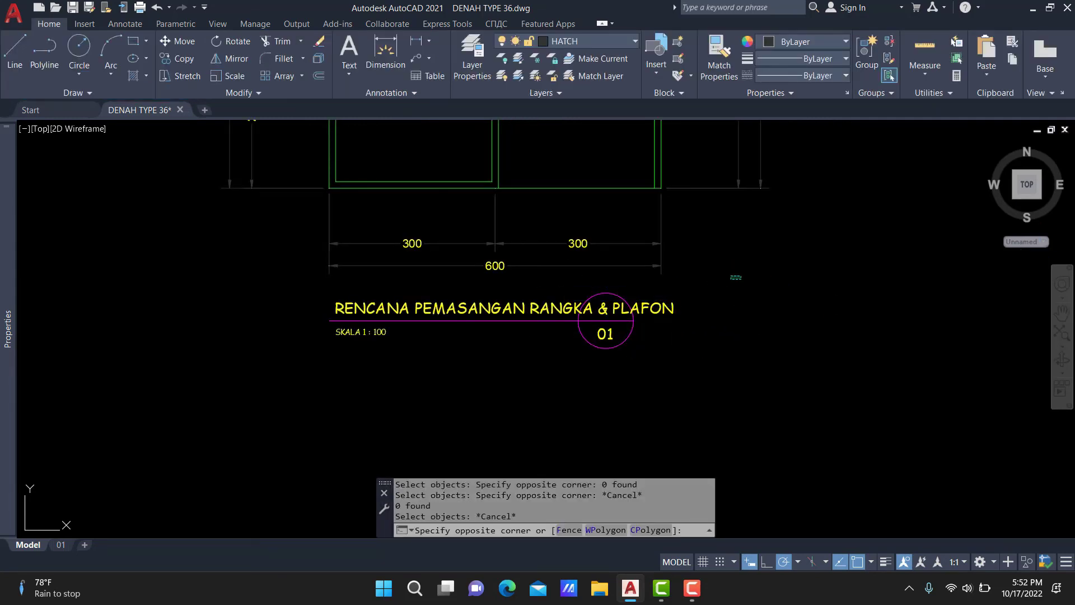
Stretch the title line end and 01 bubble 200 units to the right.
click(534, 383)
text(s)
key(Return)
click(553, 377)
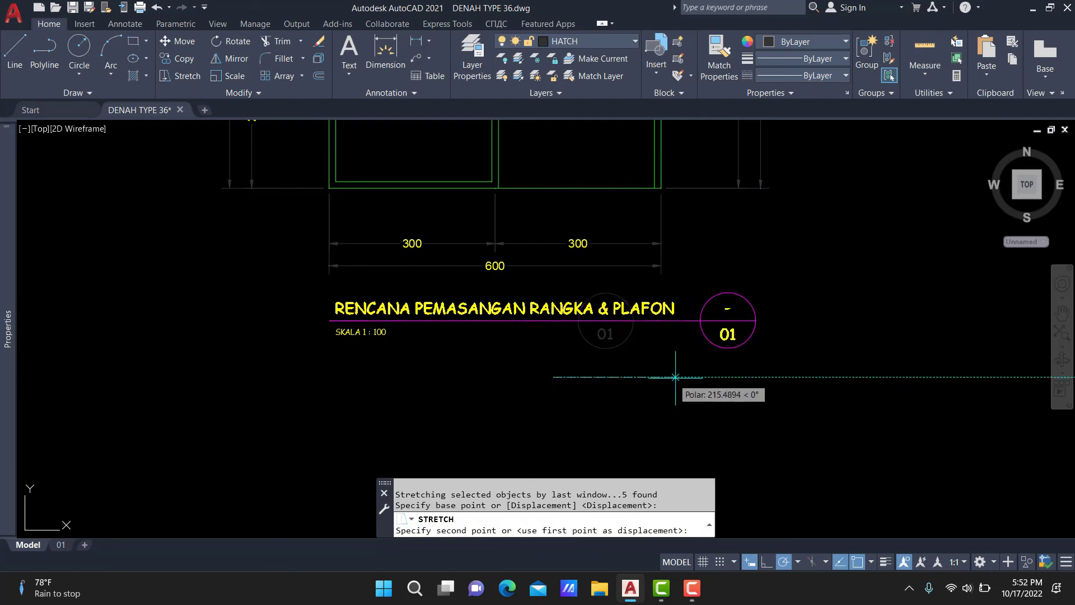
text(200)
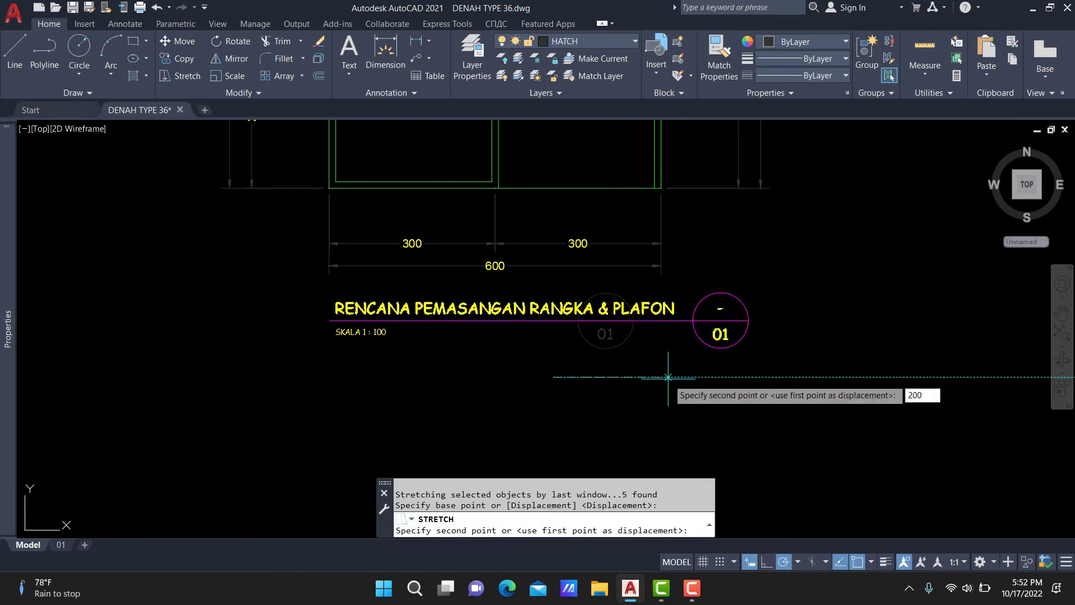
key(Return)
key(Return)
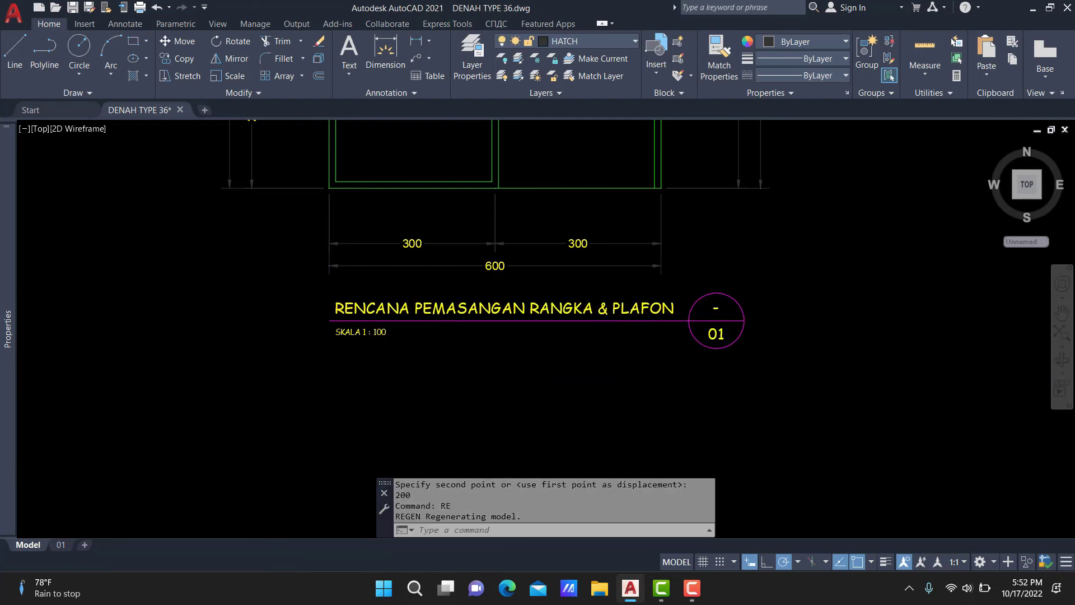
key(Return)
scroll(665, 376, down, 2)
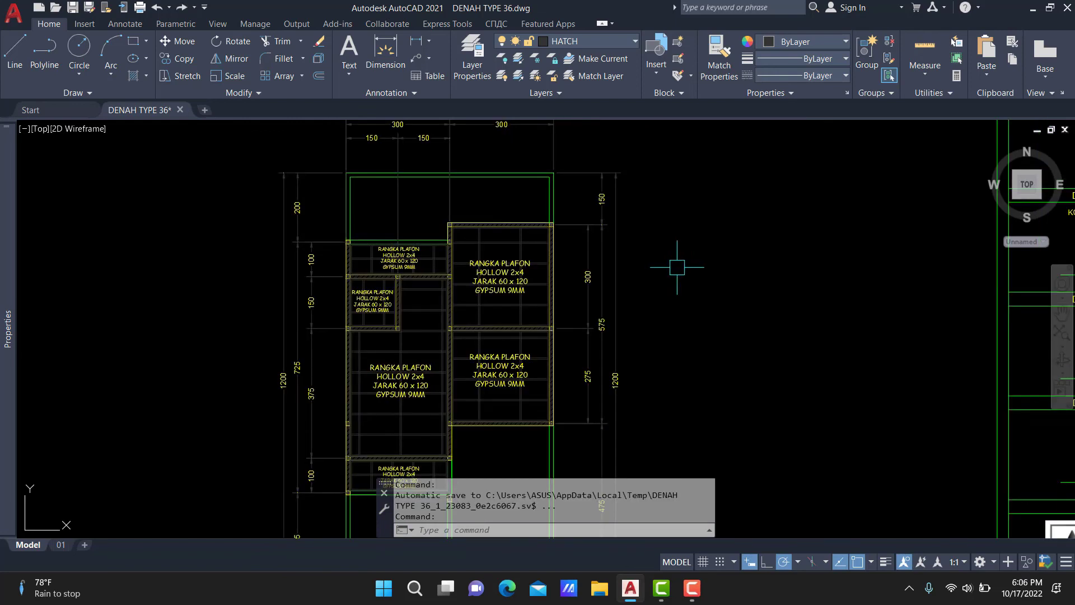
middle_drag(680, 265, 731, 237)
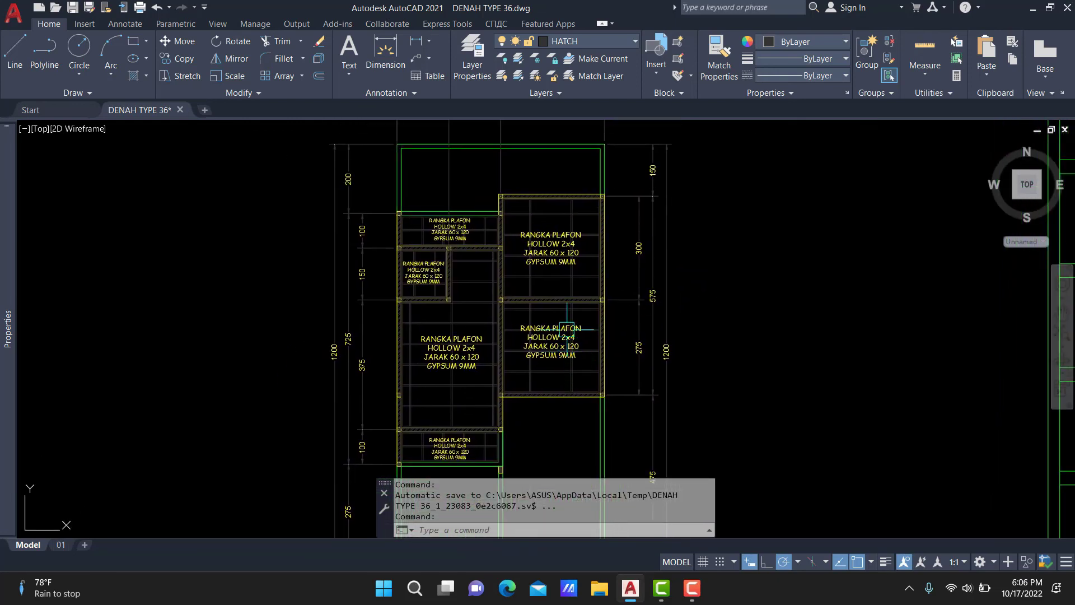
middle_drag(790, 199, 636, 298)
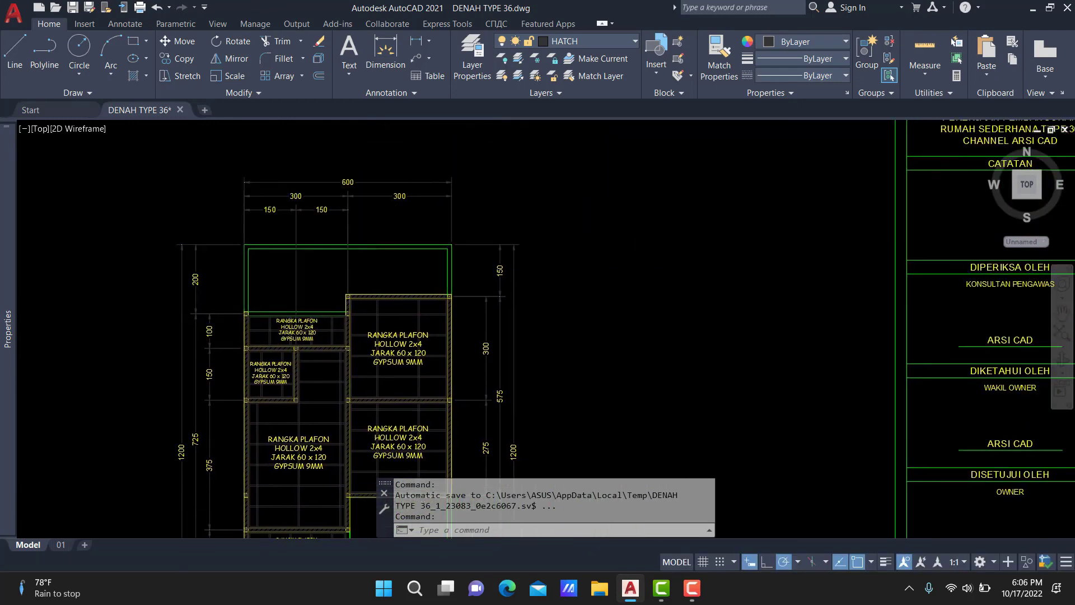
mouse_move(304, 537)
middle_down()
mouse_move(508, 347)
mouse_move(517, 271)
middle_up()
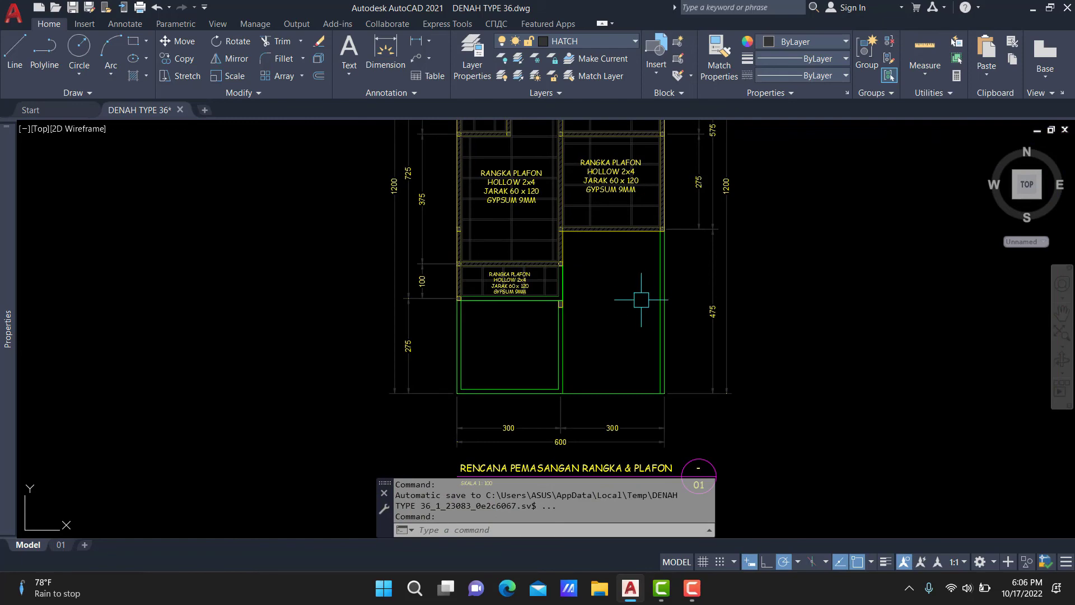